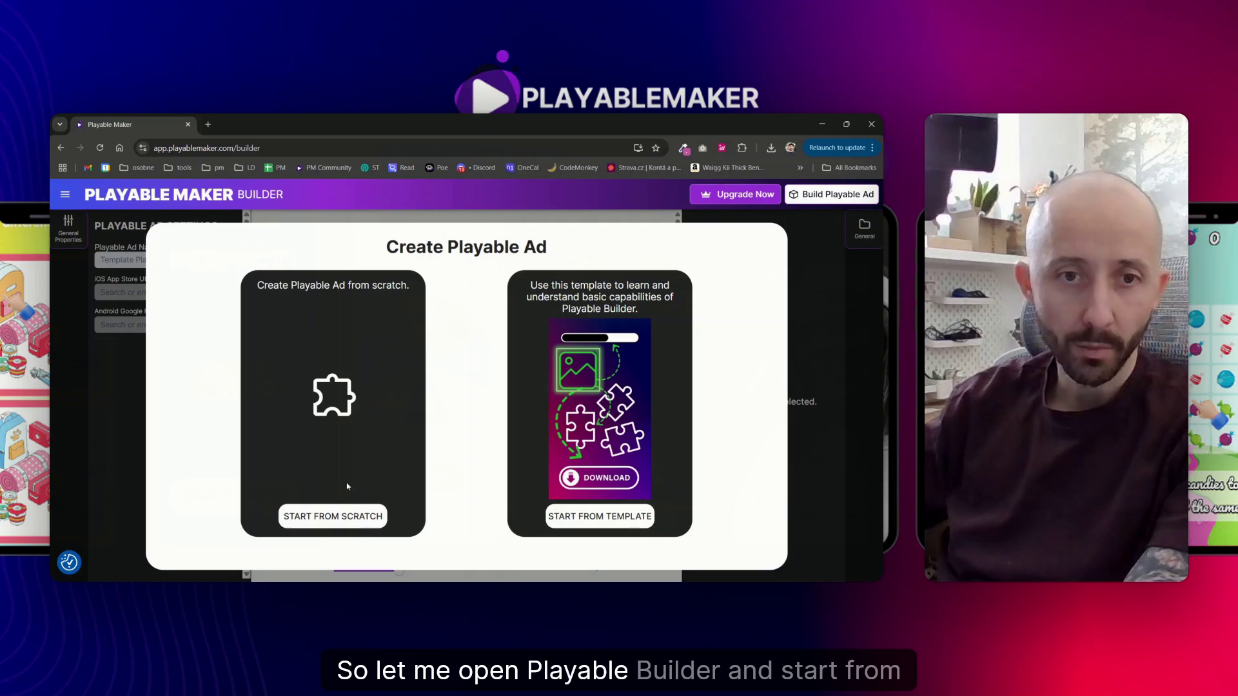
# Step: Start a playable ad from scratch and name it Playable Ad 1
pyautogui.click(339, 516)
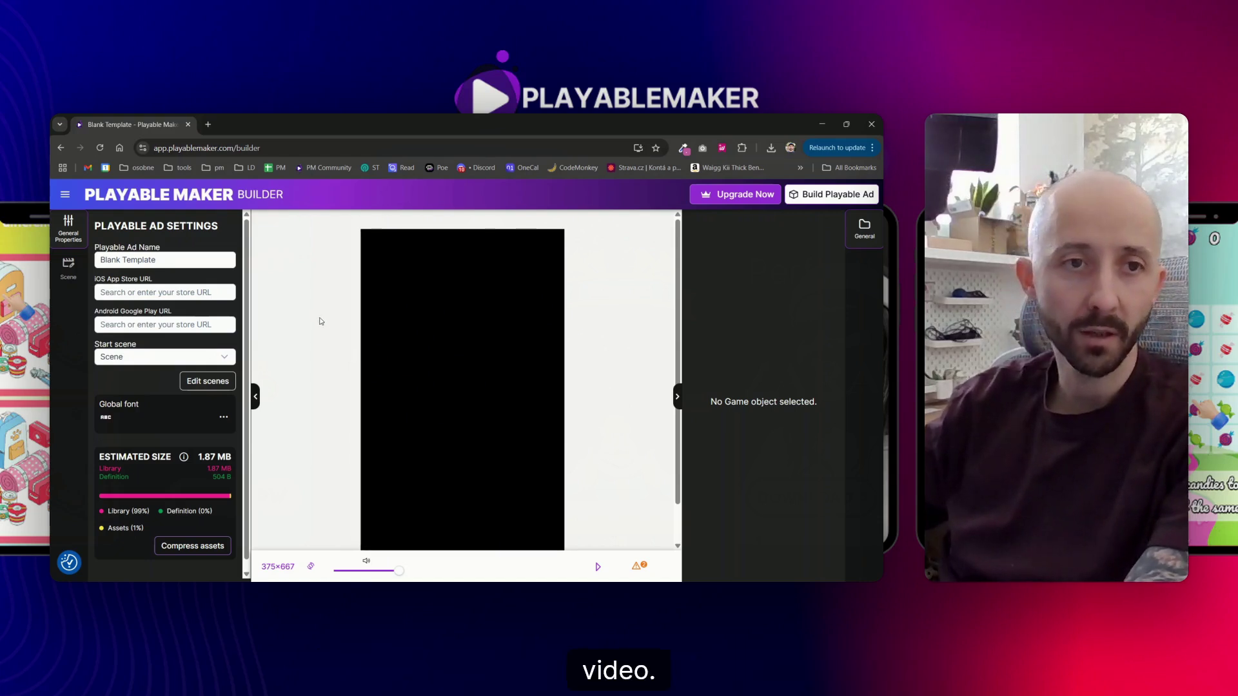
pyautogui.moveTo(156, 260); pyautogui.dragTo(116, 258)
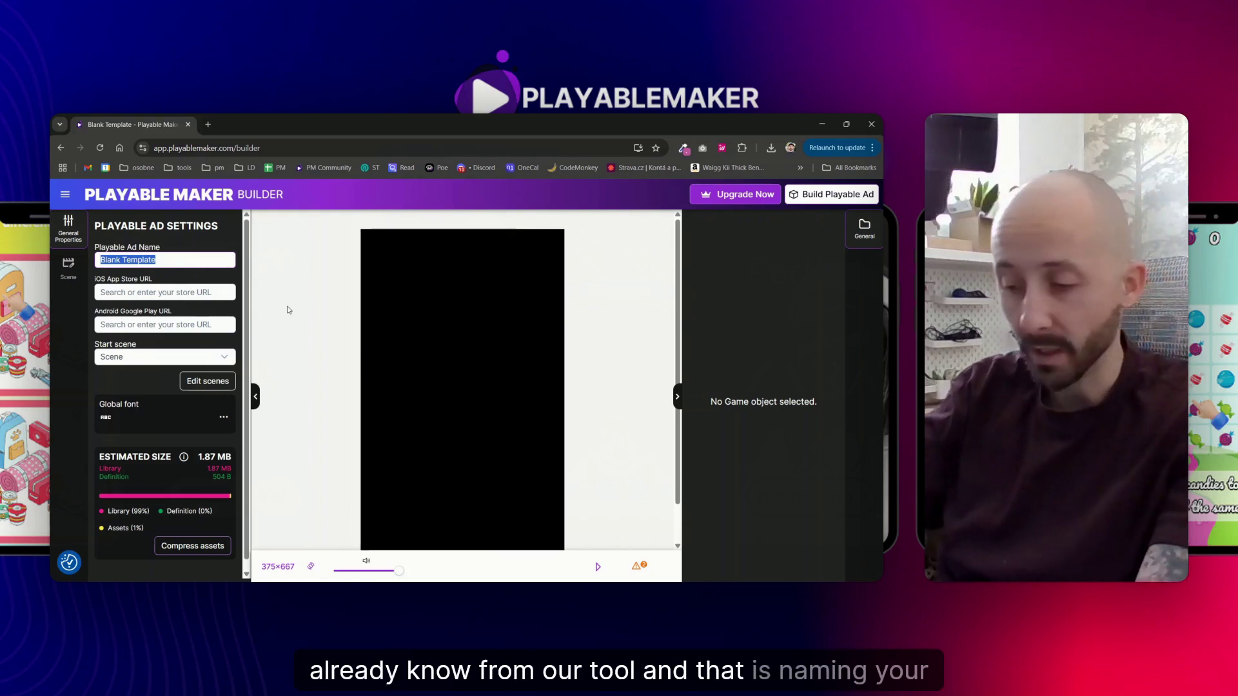
pyautogui.write('Playable ')
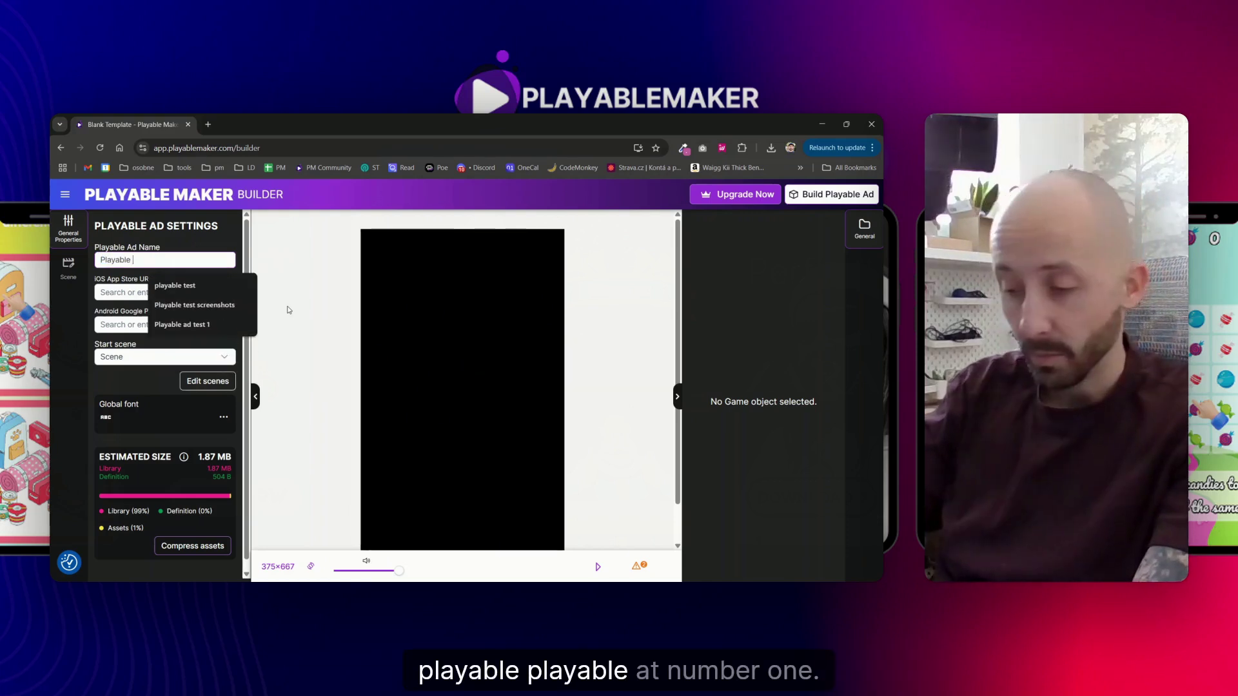
pyautogui.write('Ad 1')
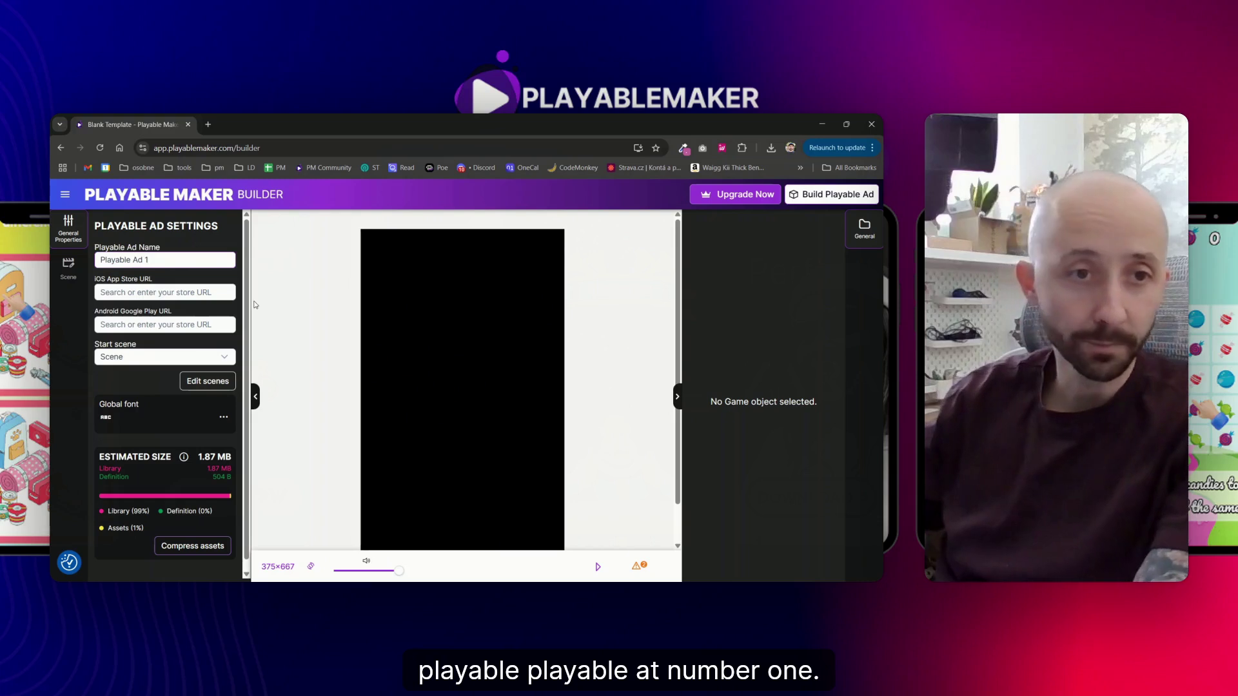
# Step: Look up duolingo and set the Duolingo app as both the iOS App Store and the Android Google Play link
pyautogui.click(164, 293)
pyautogui.write('duol')
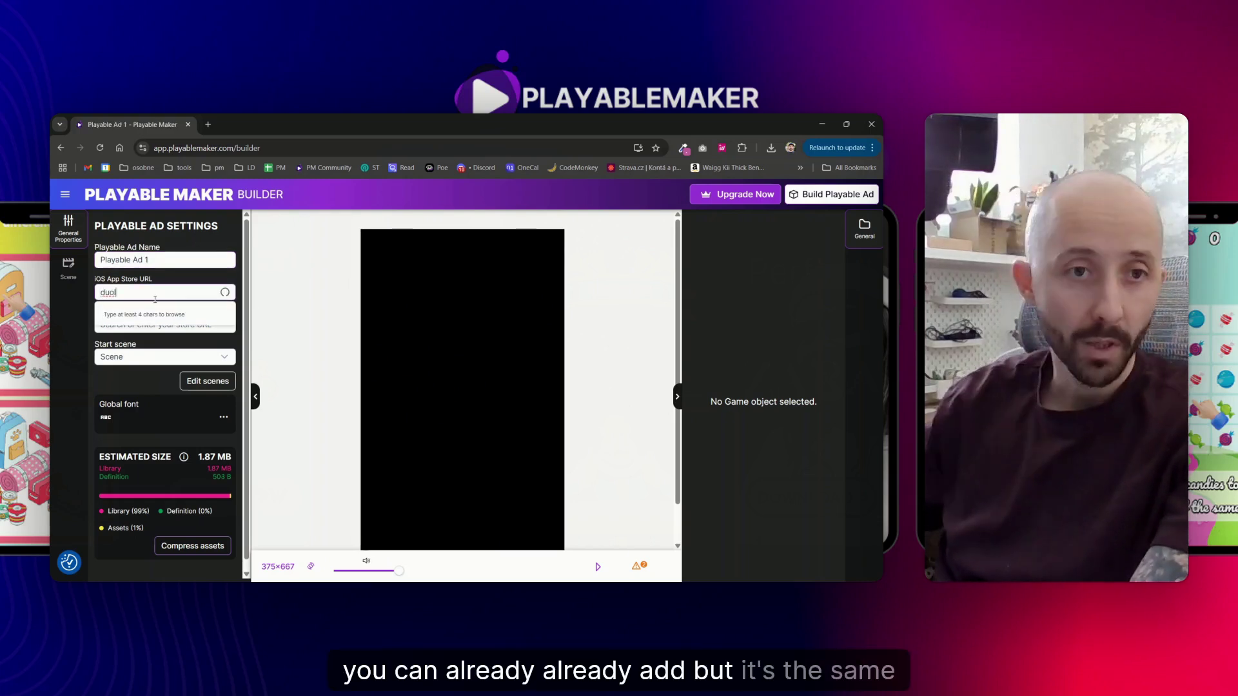
pyautogui.write('ingo')
pyautogui.click(148, 322)
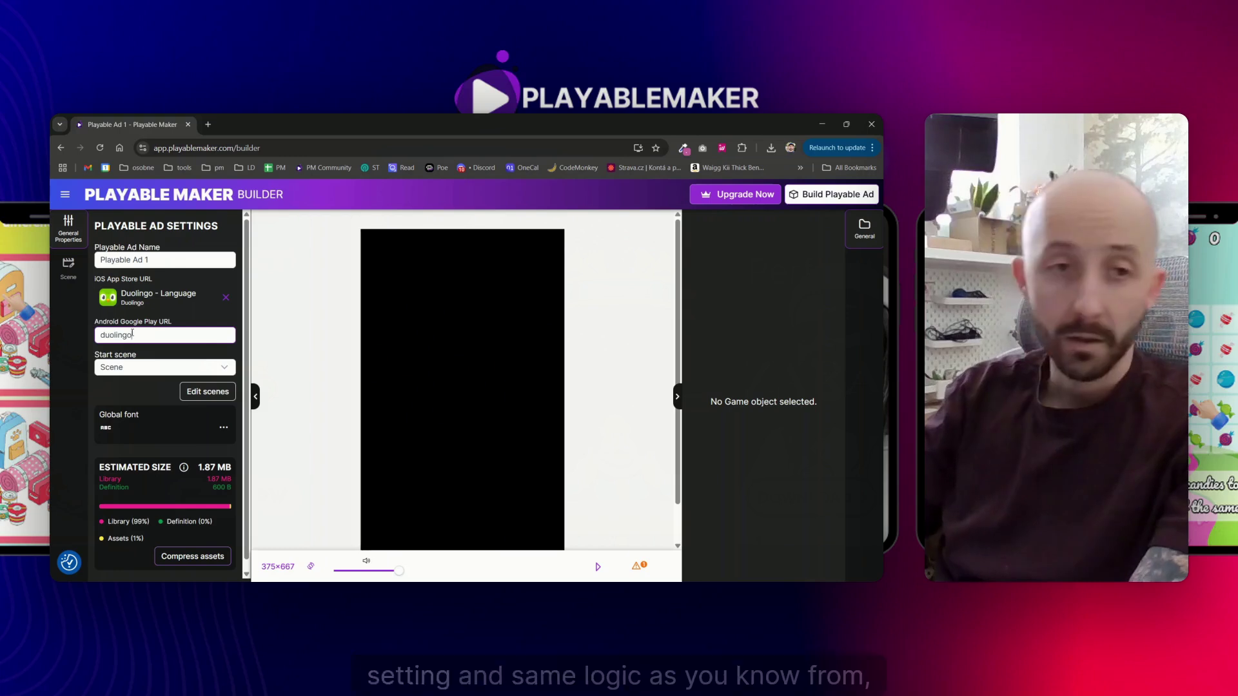
pyautogui.click(269, 365)
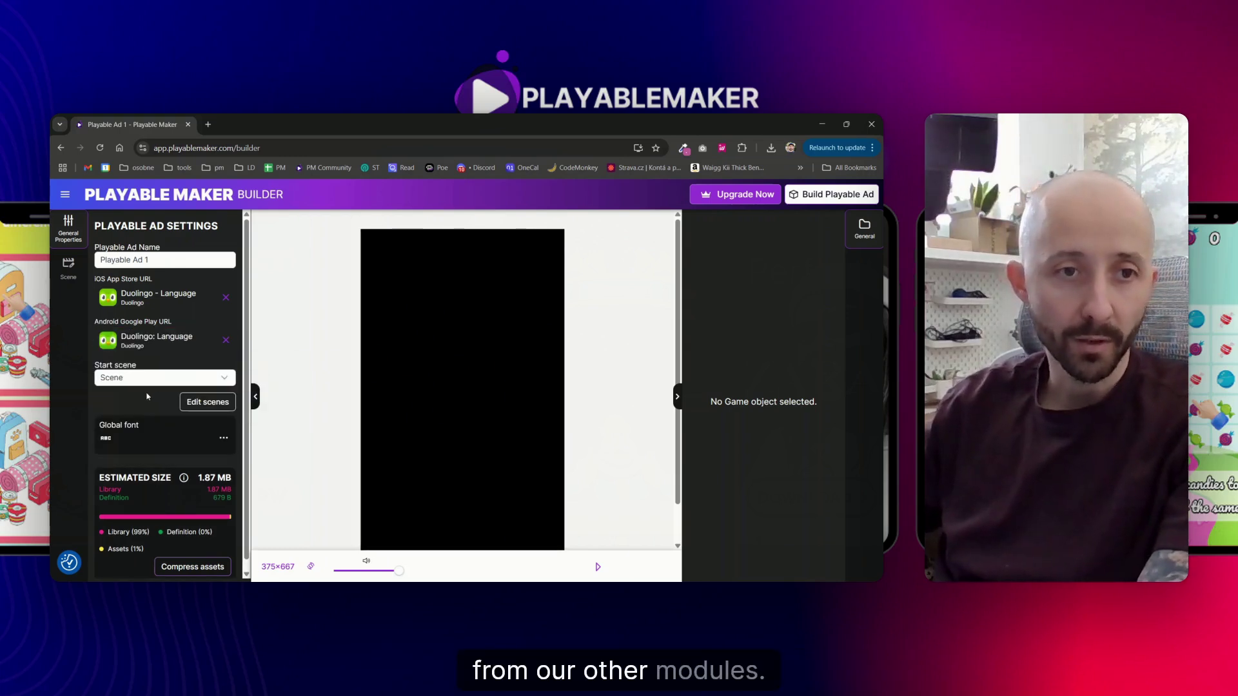
# Step: Add three new scenes to the playable ad's scene list
pyautogui.scroll(-1, 149, 433)
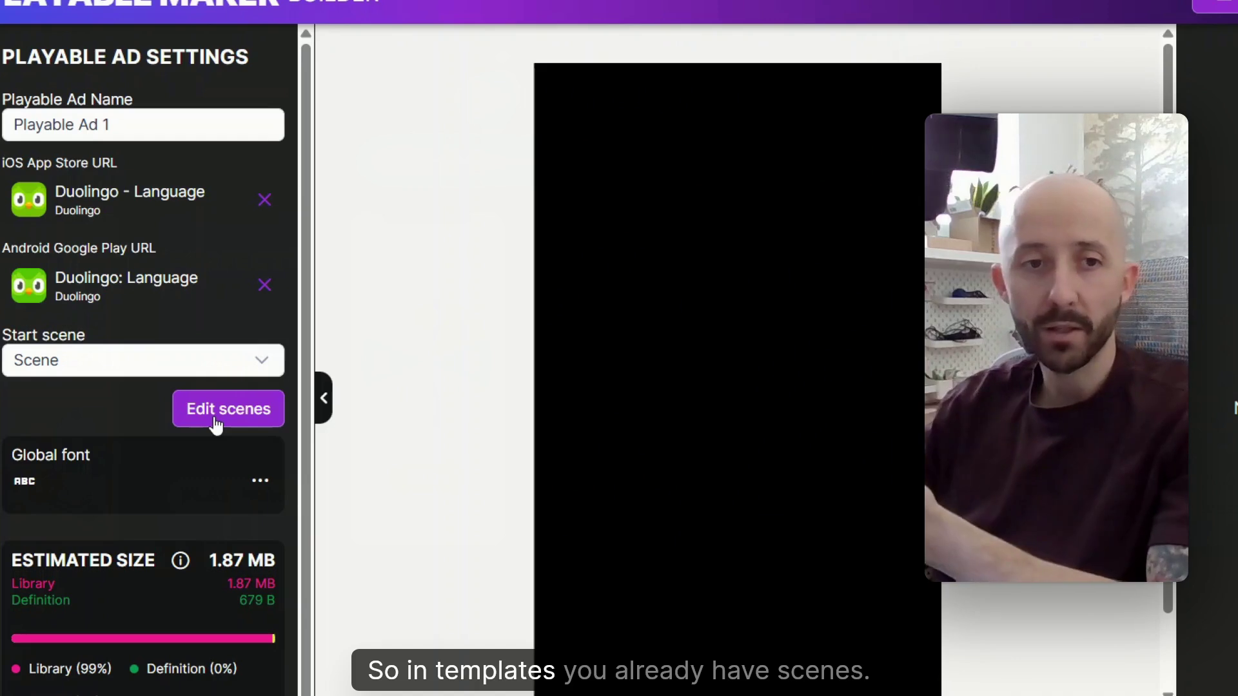
pyautogui.click(215, 424)
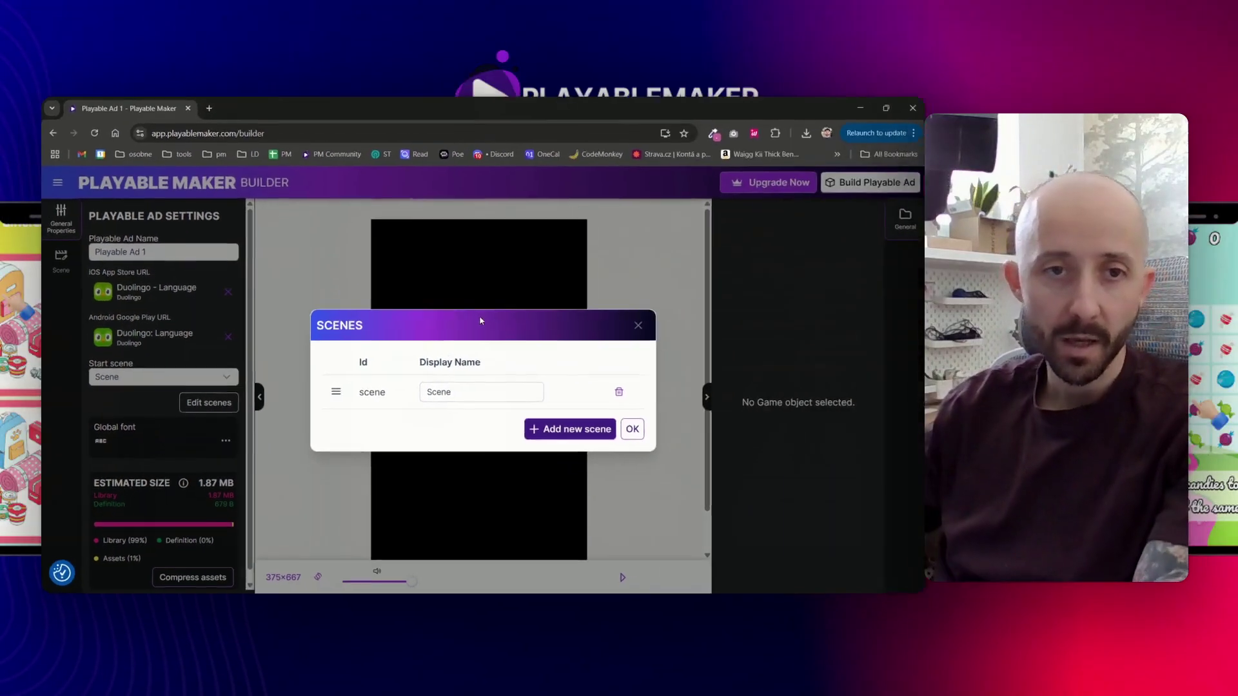
pyautogui.click(557, 429)
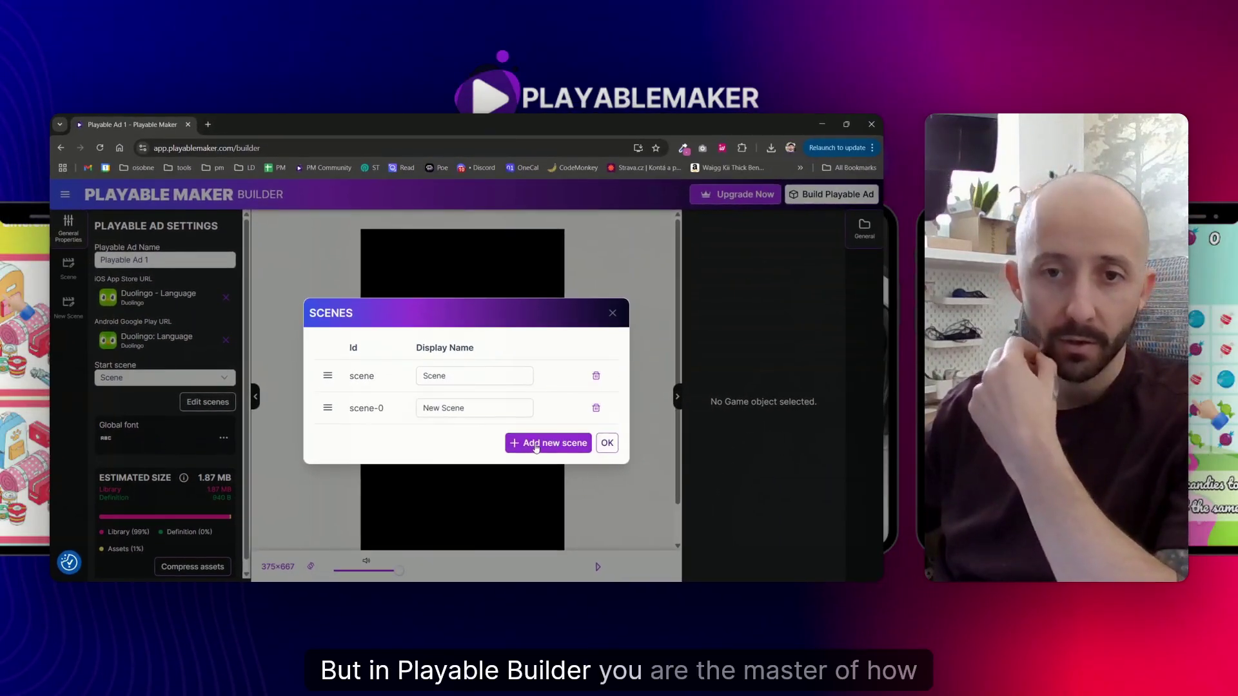
pyautogui.click(534, 448)
pyautogui.click(539, 462)
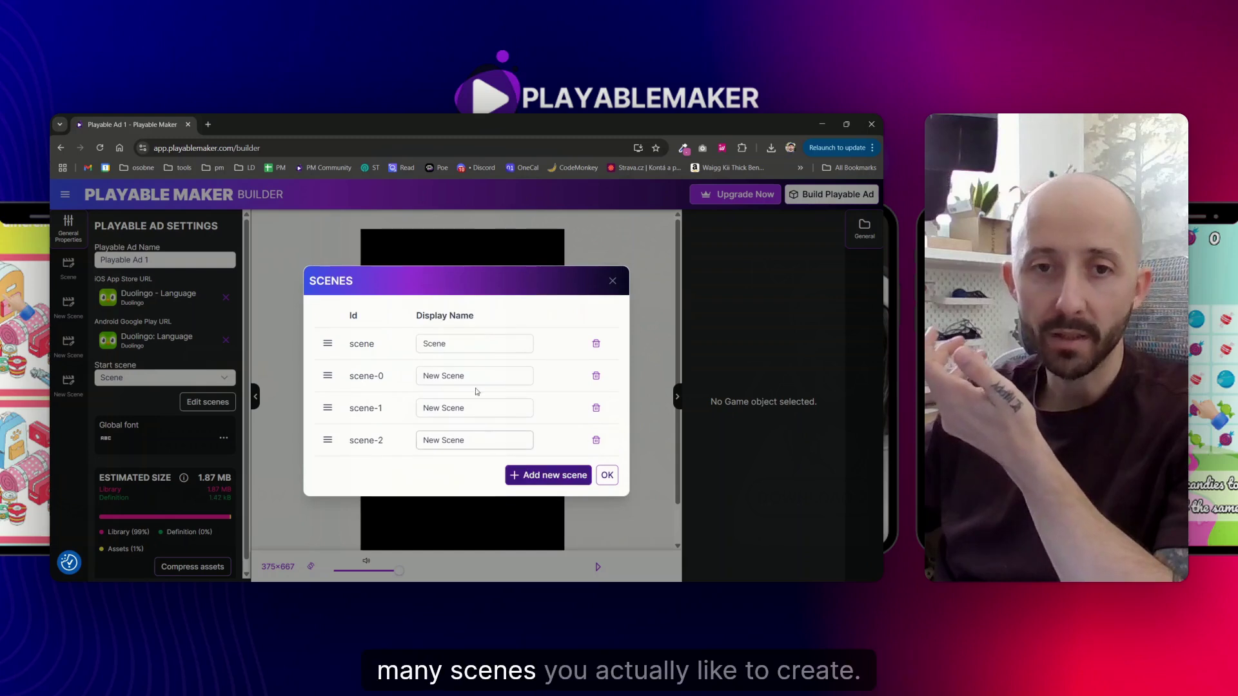
# Step: Rename the four scenes in order as Intro, Game Scene, Win and Lose, and confirm the scene list
pyautogui.moveTo(424, 376); pyautogui.dragTo(533, 376)
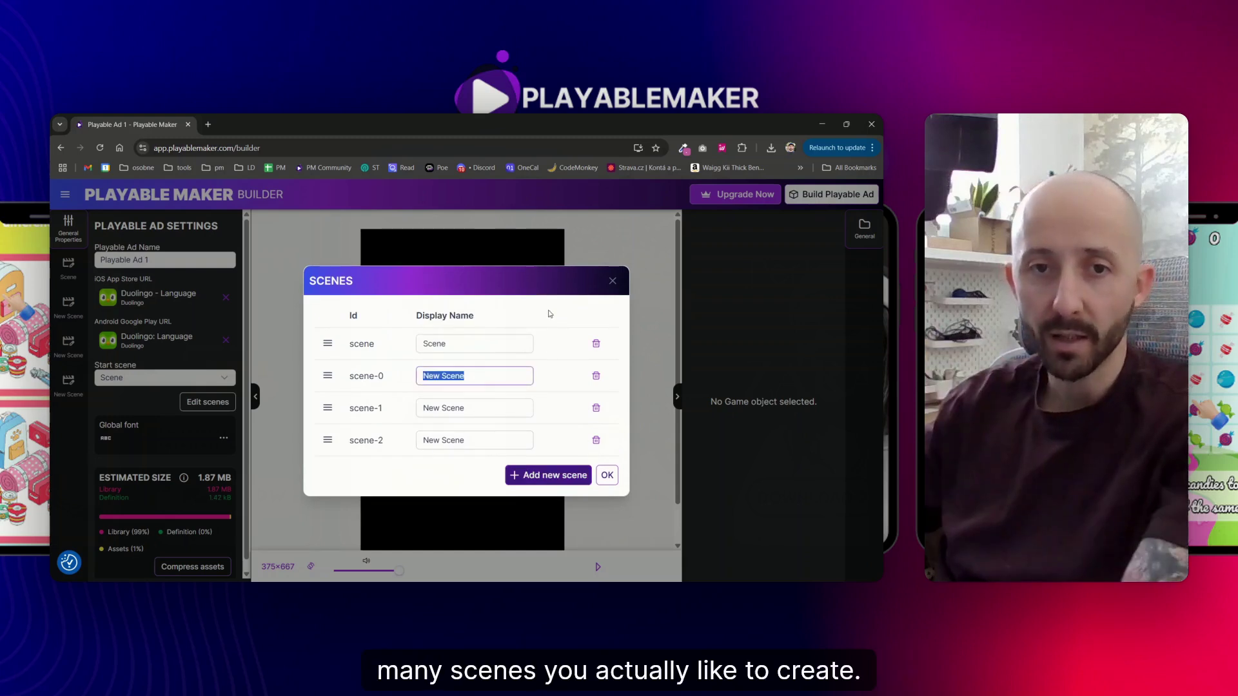
pyautogui.moveTo(454, 343); pyautogui.dragTo(404, 338)
pyautogui.write('Intro')
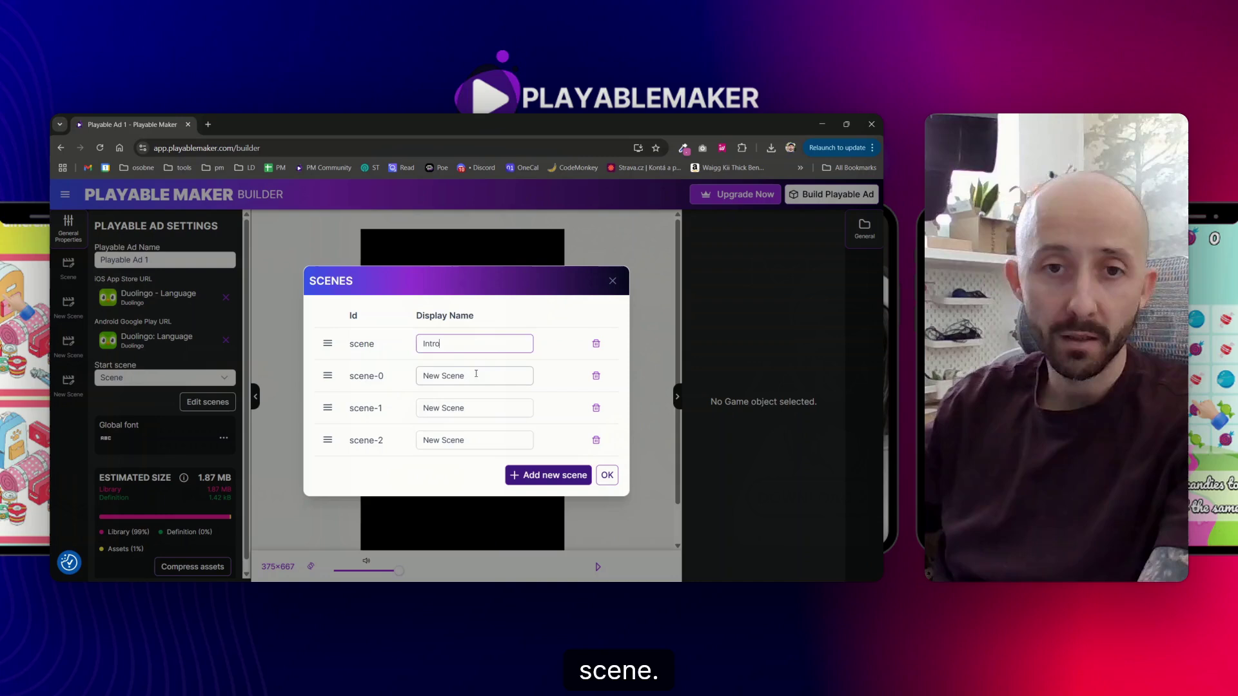
pyautogui.click(416, 376)
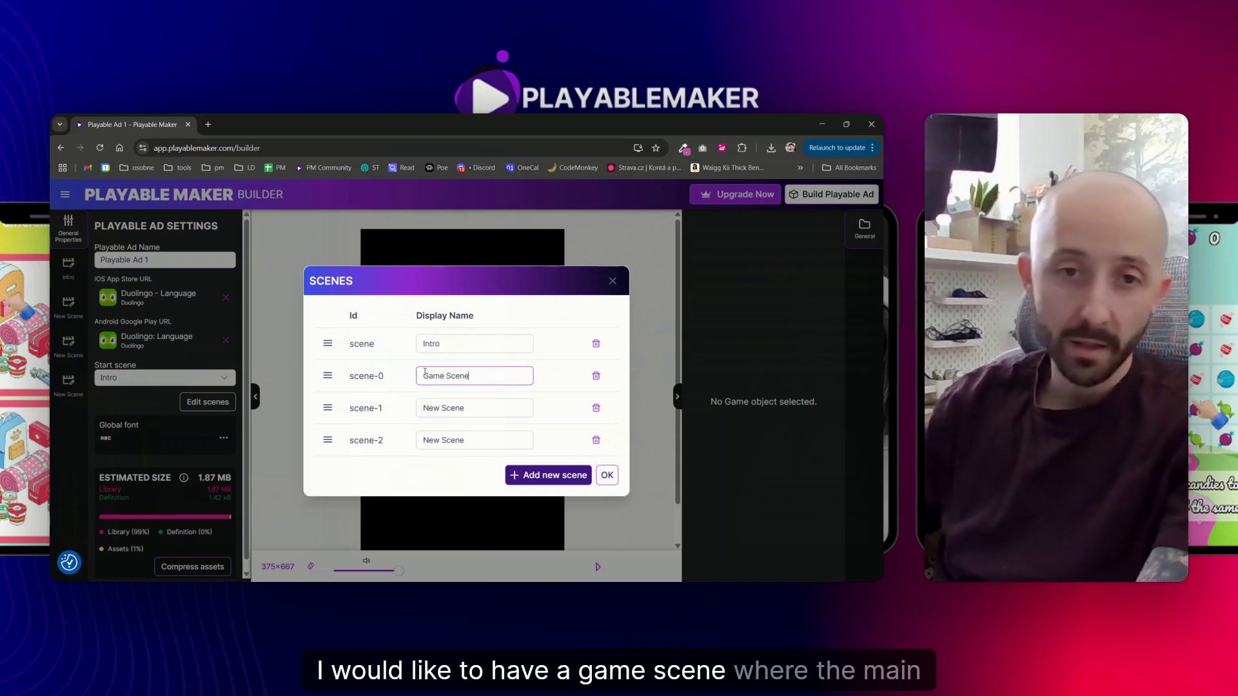
pyautogui.moveTo(486, 408); pyautogui.dragTo(421, 407)
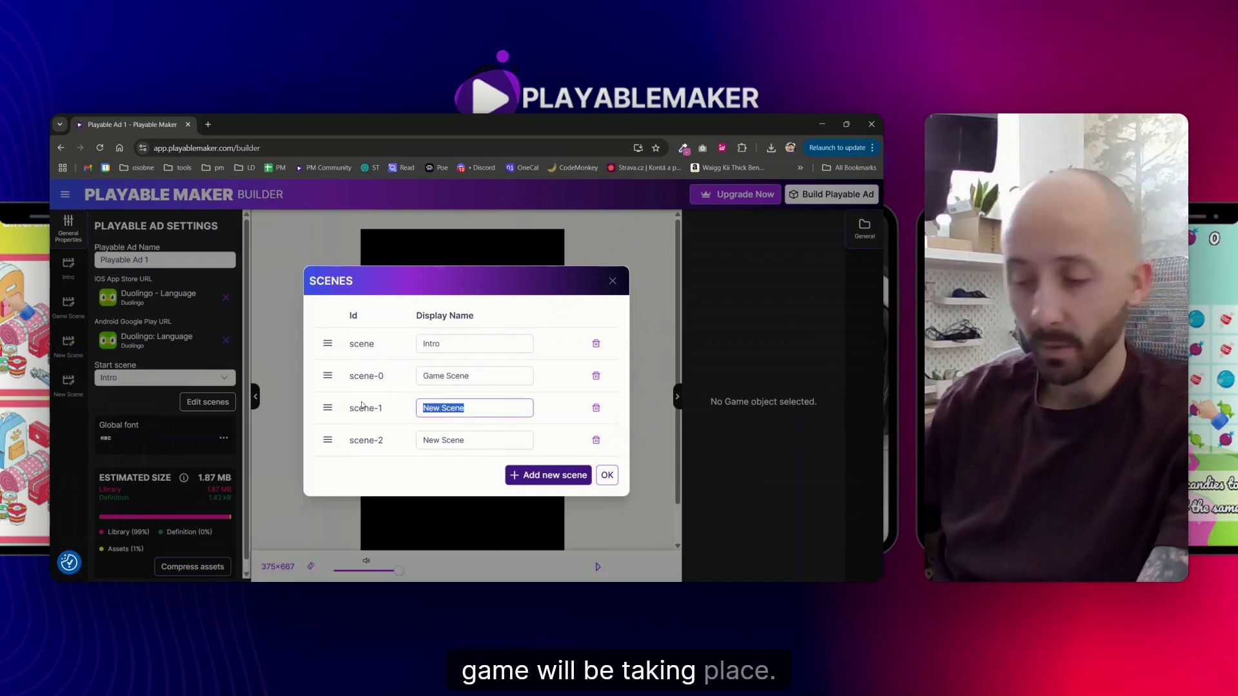
pyautogui.write('Win')
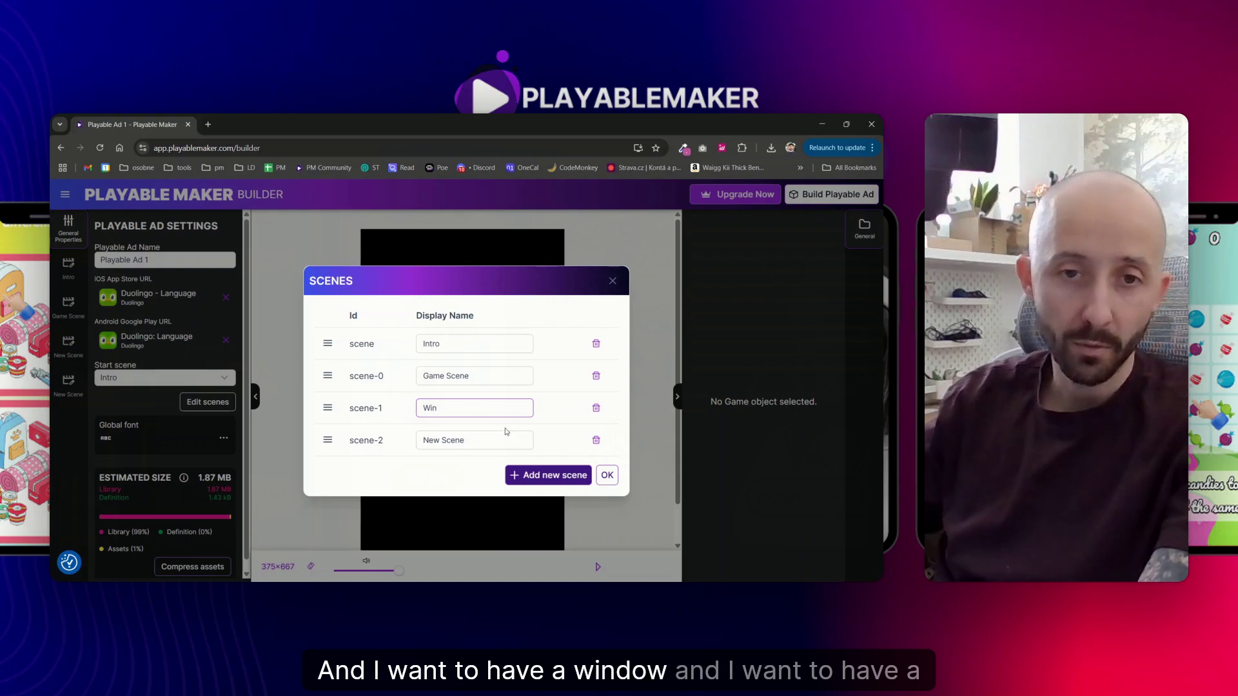
pyautogui.moveTo(497, 440); pyautogui.dragTo(425, 440)
pyautogui.write('Lose')
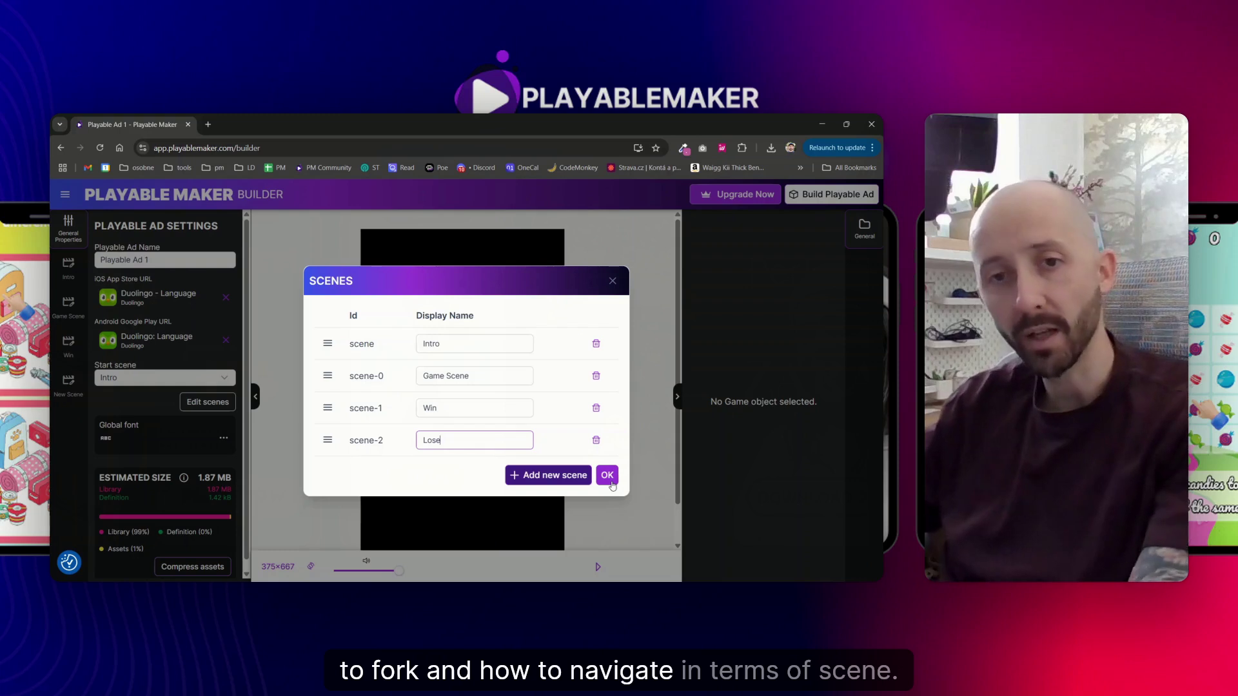
pyautogui.click(608, 480)
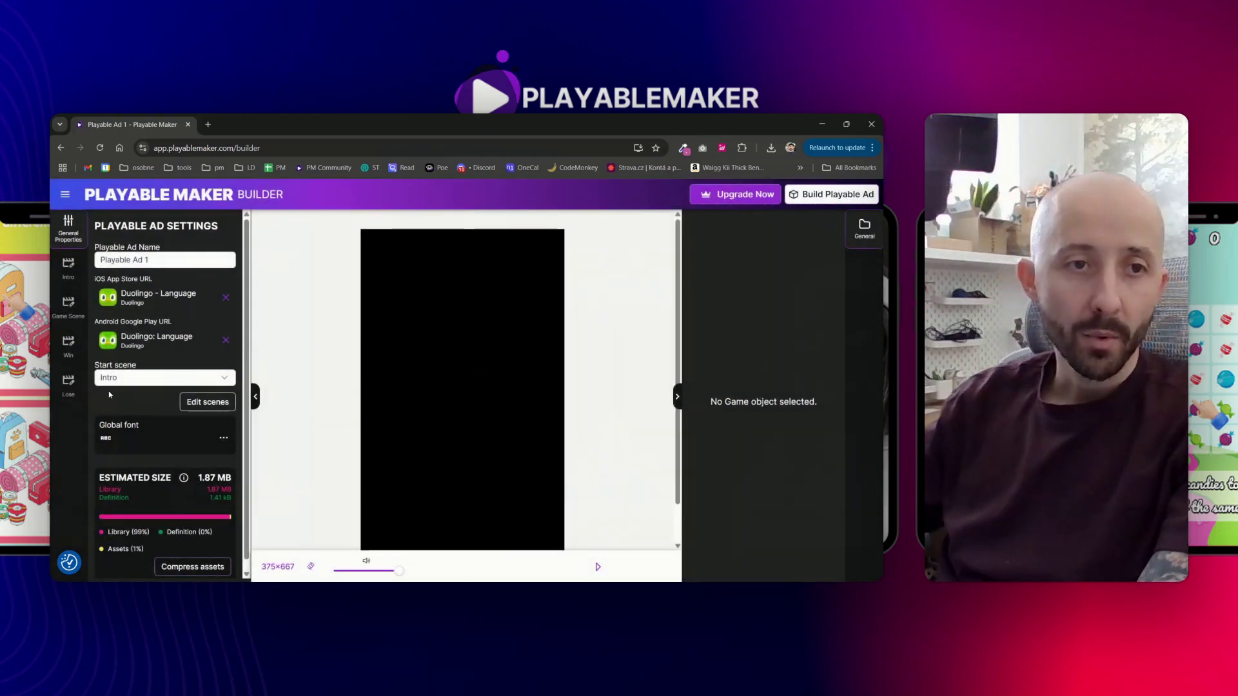
# Step: Give the Intro scene an init callback action that starts Game Scene after a 1000 ms delay
pyautogui.click(69, 266)
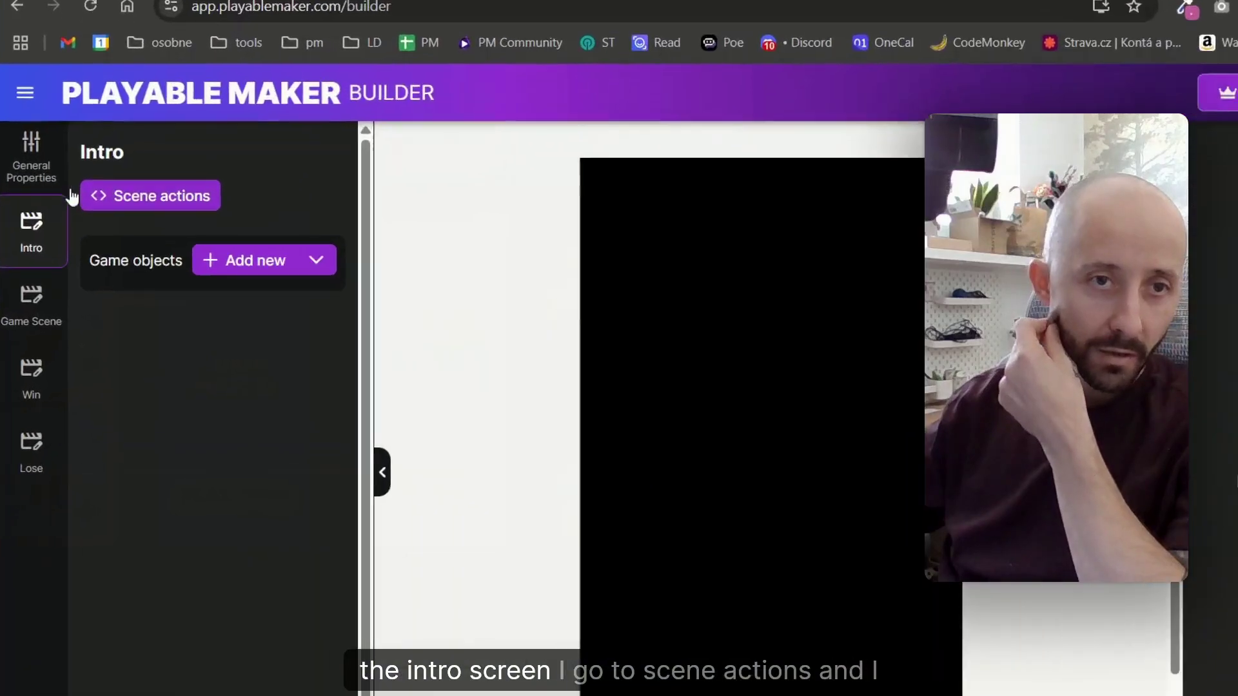
pyautogui.click(117, 197)
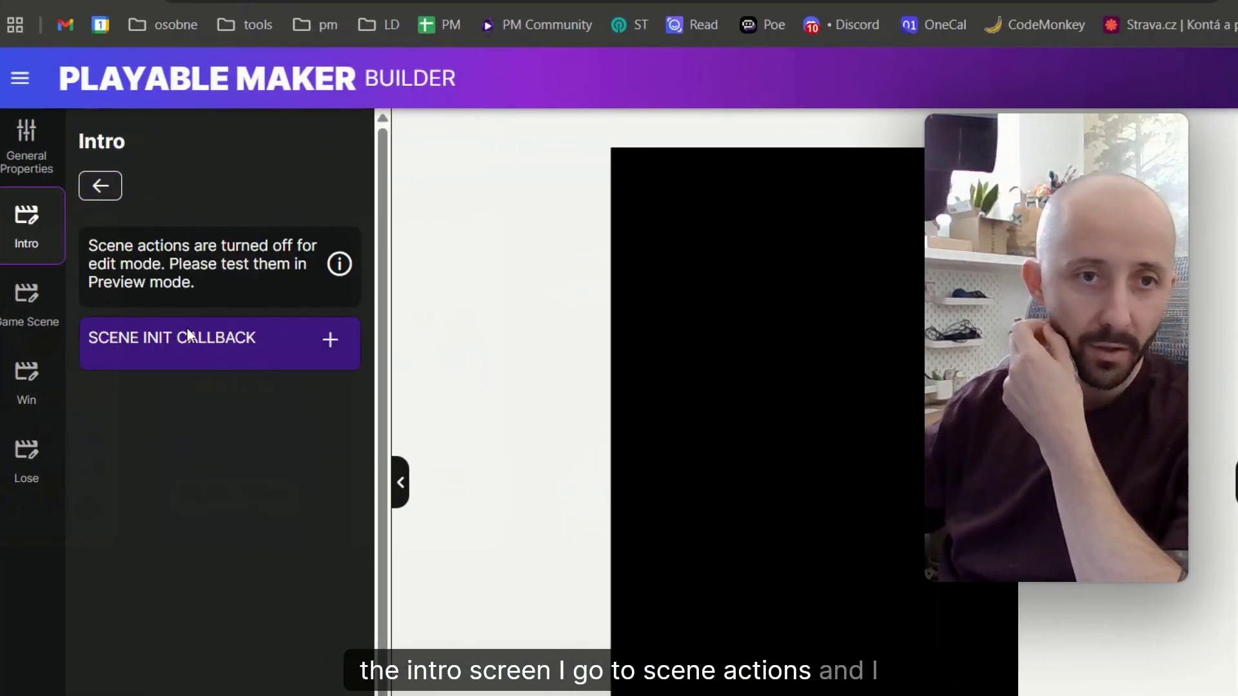
pyautogui.click(331, 341)
pyautogui.click(200, 435)
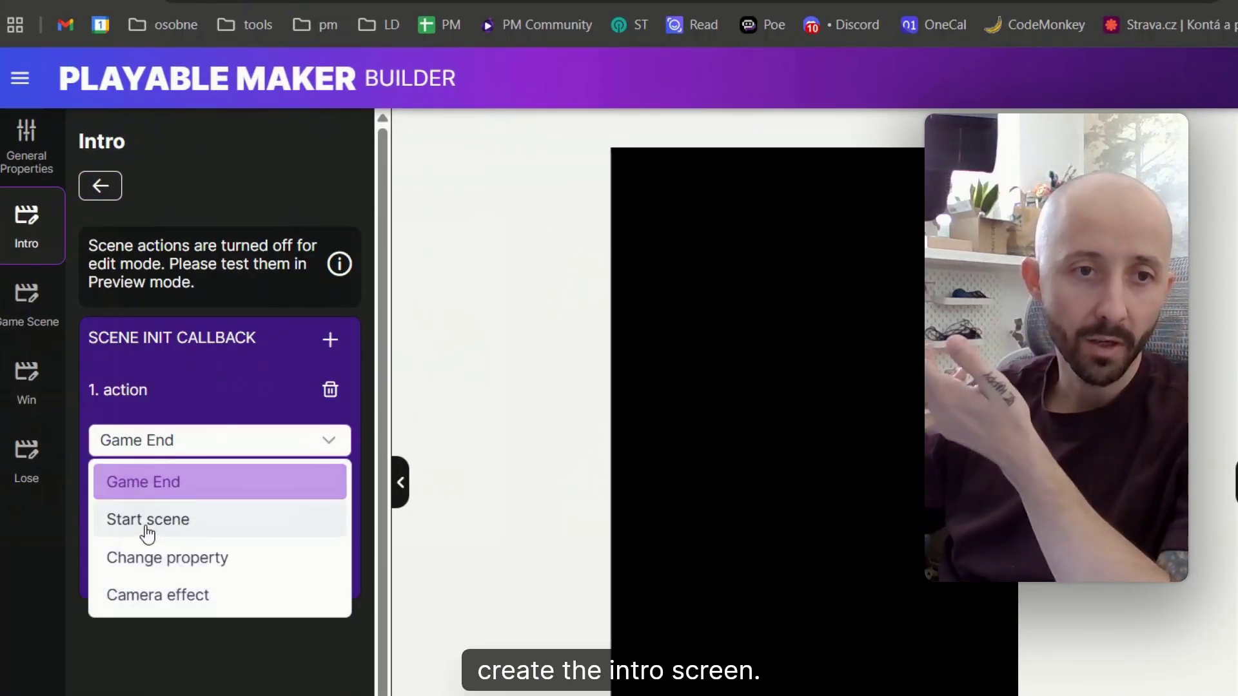
pyautogui.click(147, 523)
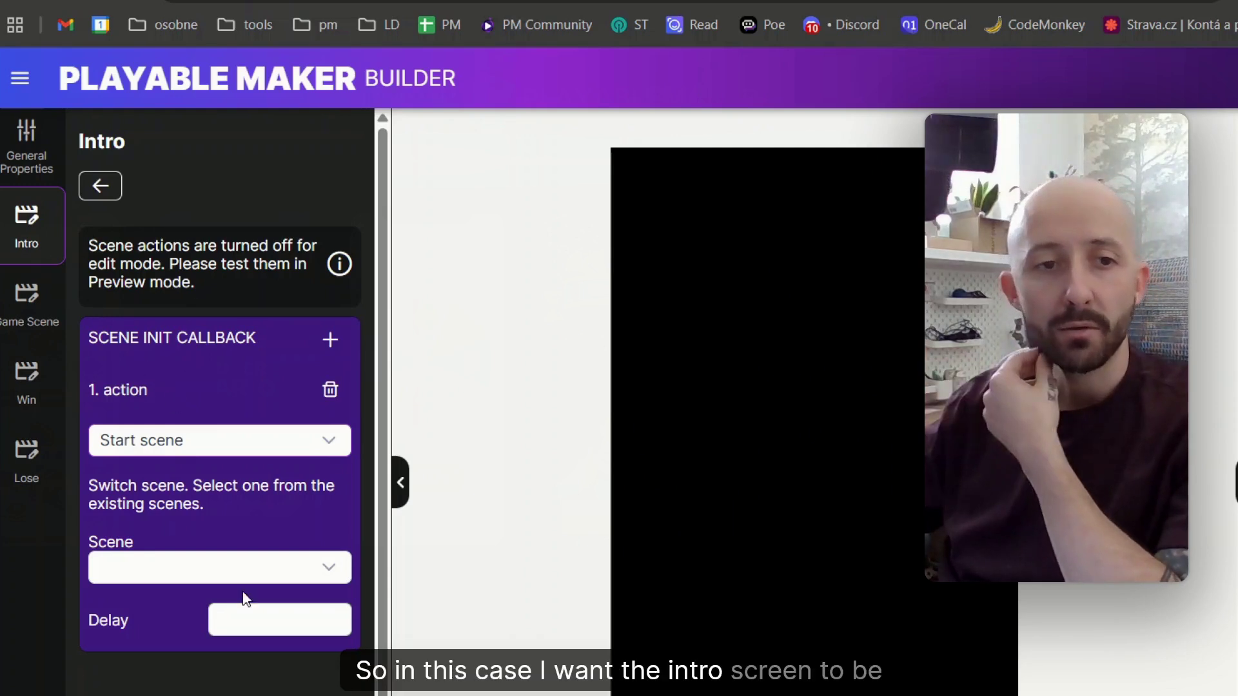
pyautogui.click(242, 623)
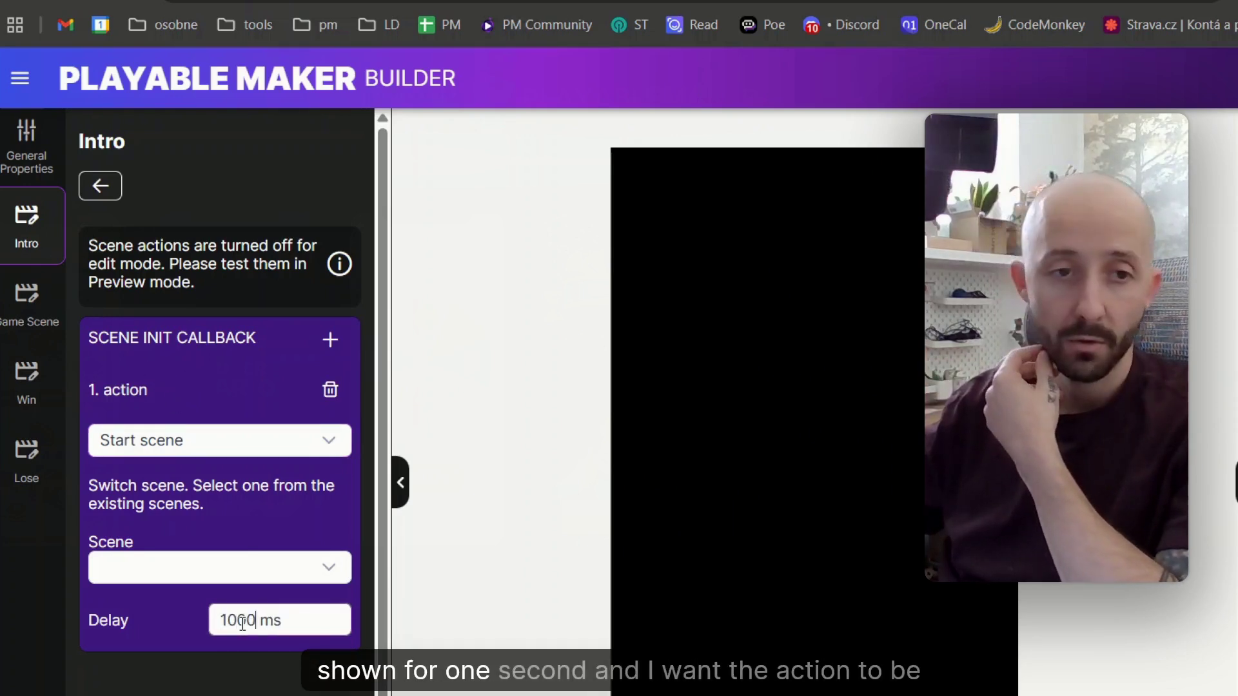
pyautogui.click(232, 580)
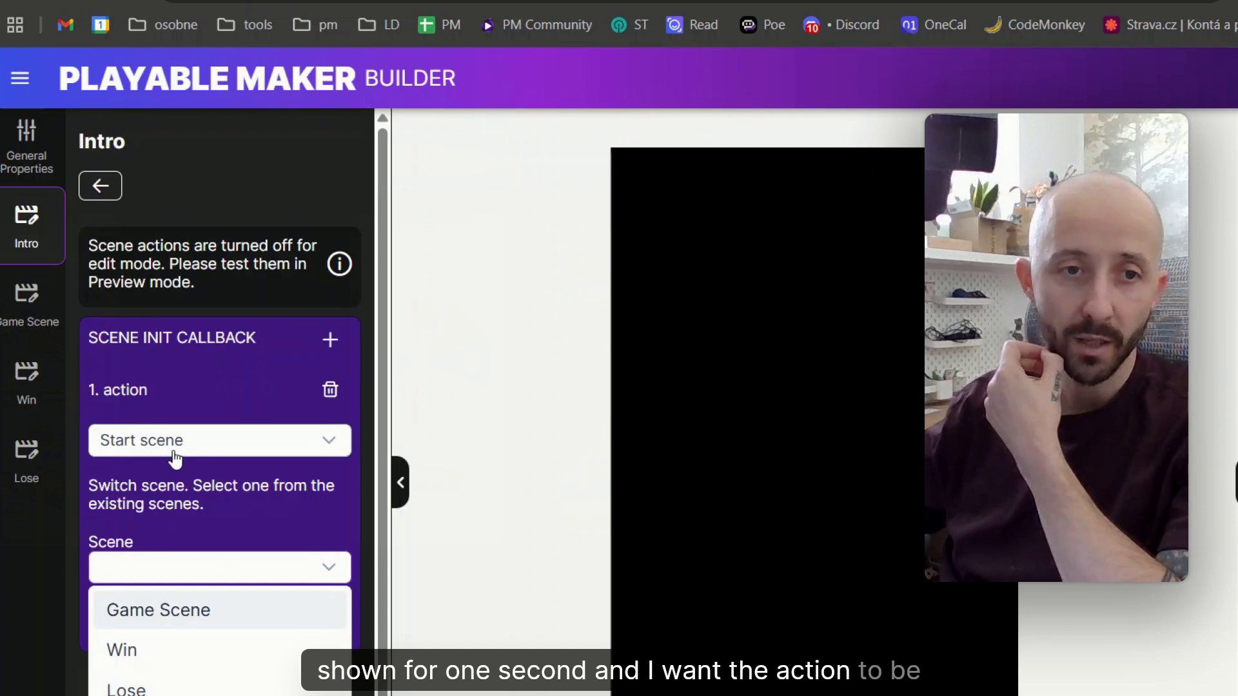
pyautogui.click(152, 622)
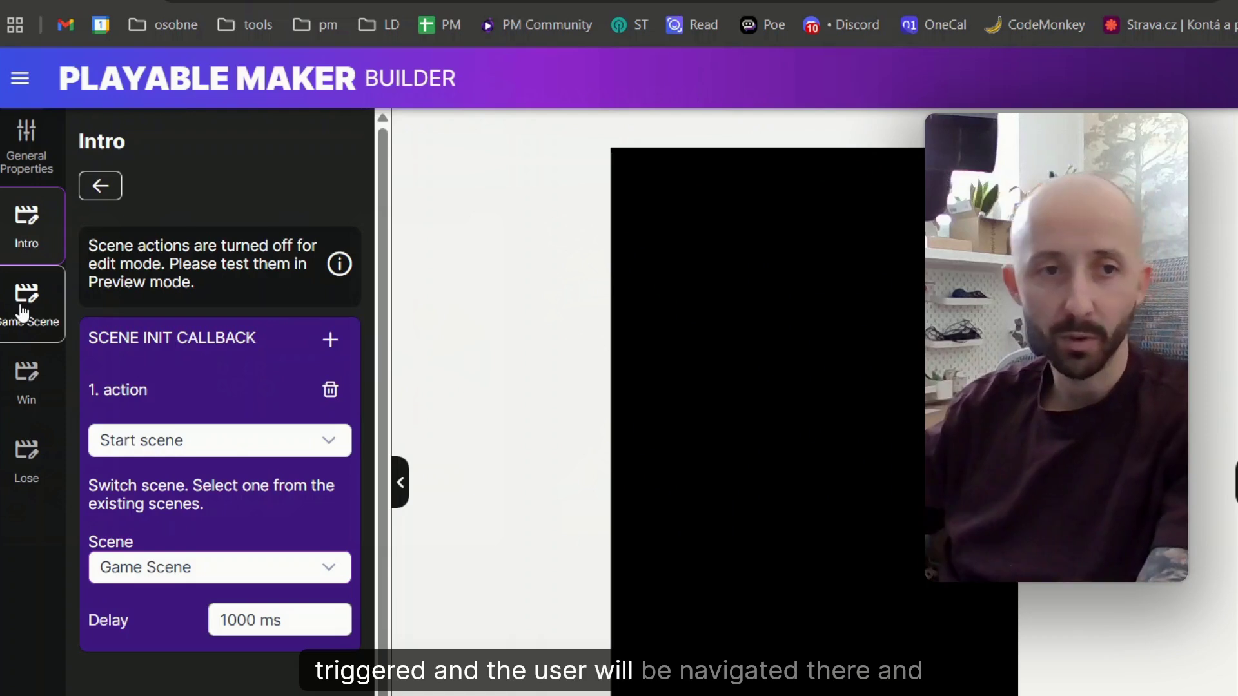
# Step: Add a Game End action to the init function of both the Win scene and the Lose scene
pyautogui.click(29, 384)
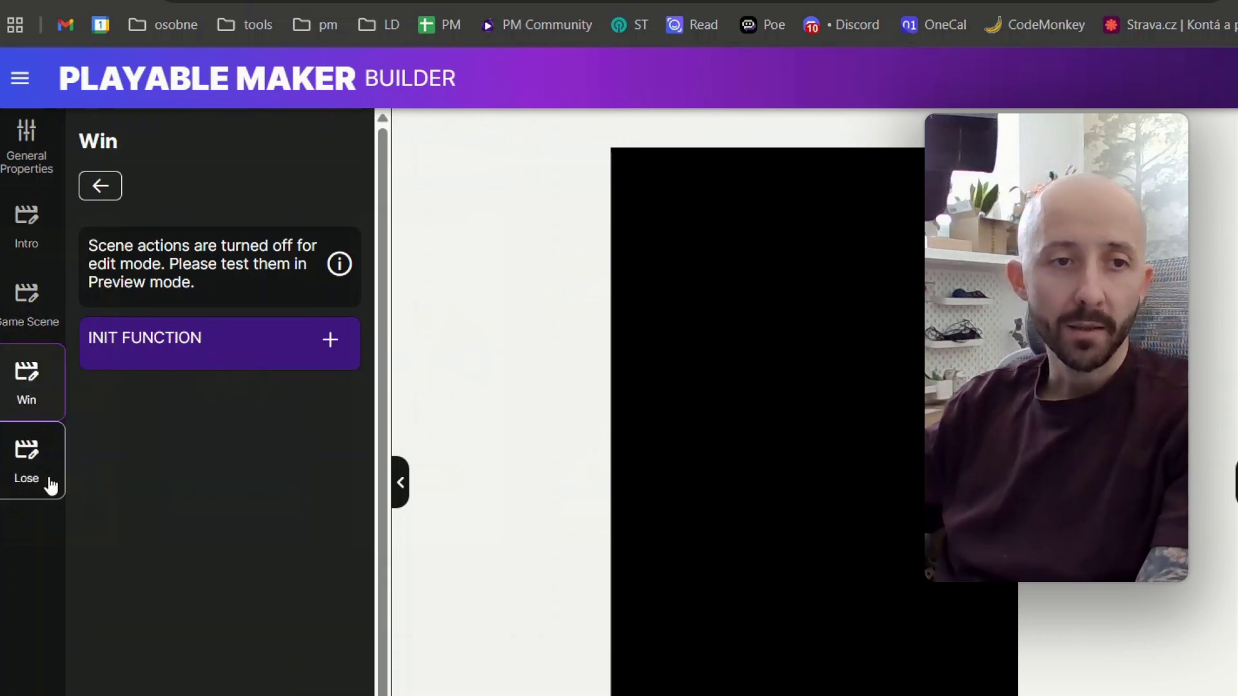
pyautogui.click(39, 474)
pyautogui.click(35, 385)
pyautogui.click(331, 339)
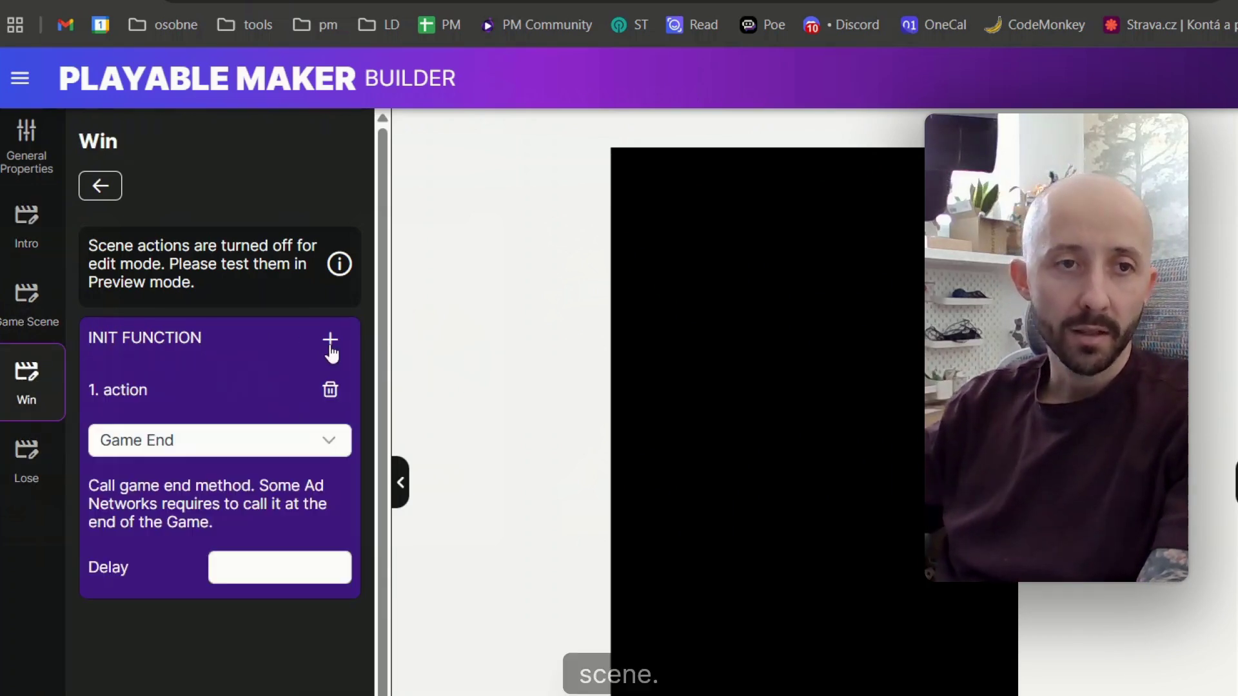
pyautogui.click(208, 441)
pyautogui.click(208, 441)
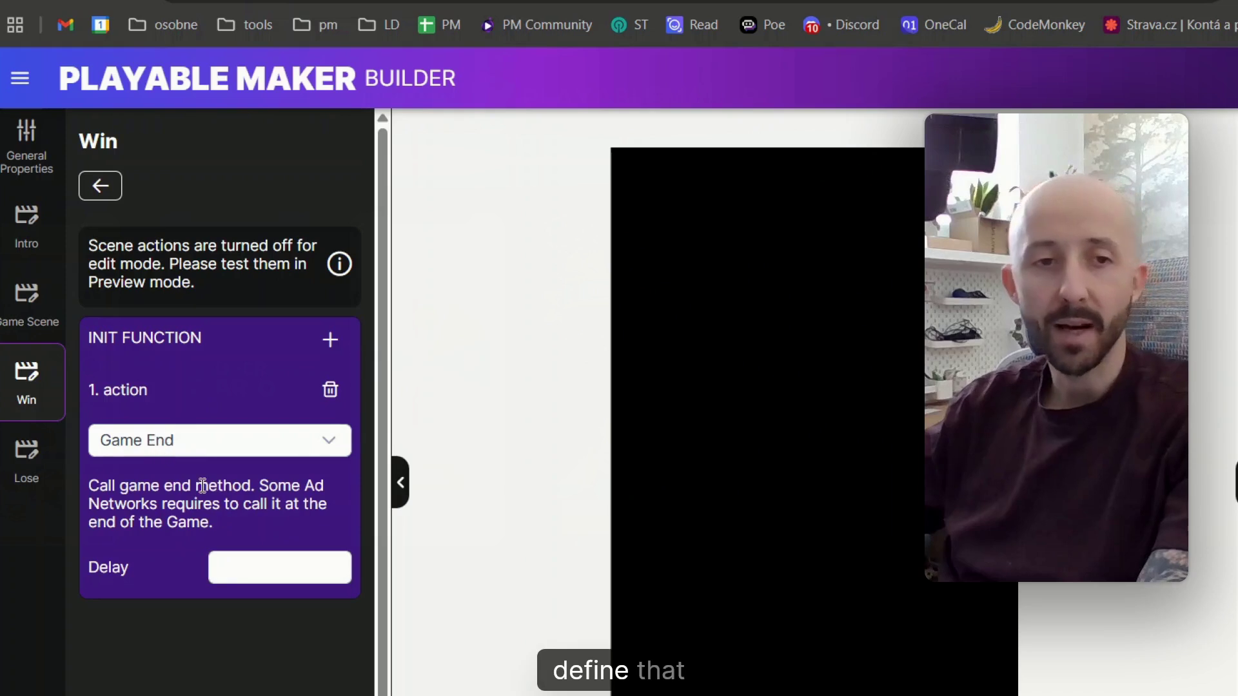
pyautogui.click(29, 468)
pyautogui.click(326, 343)
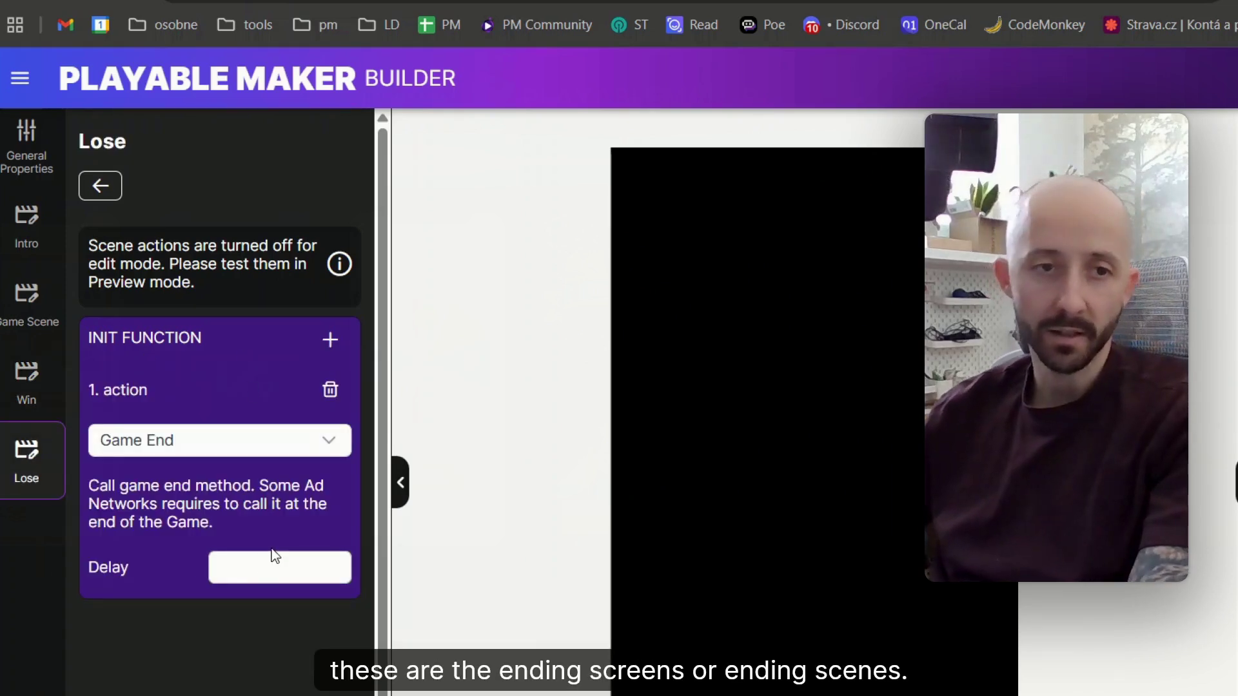
# Step: Review the scene actions set on Win, Lose and Intro, and look through the scenes' game object lists
pyautogui.click(45, 382)
pyautogui.click(50, 461)
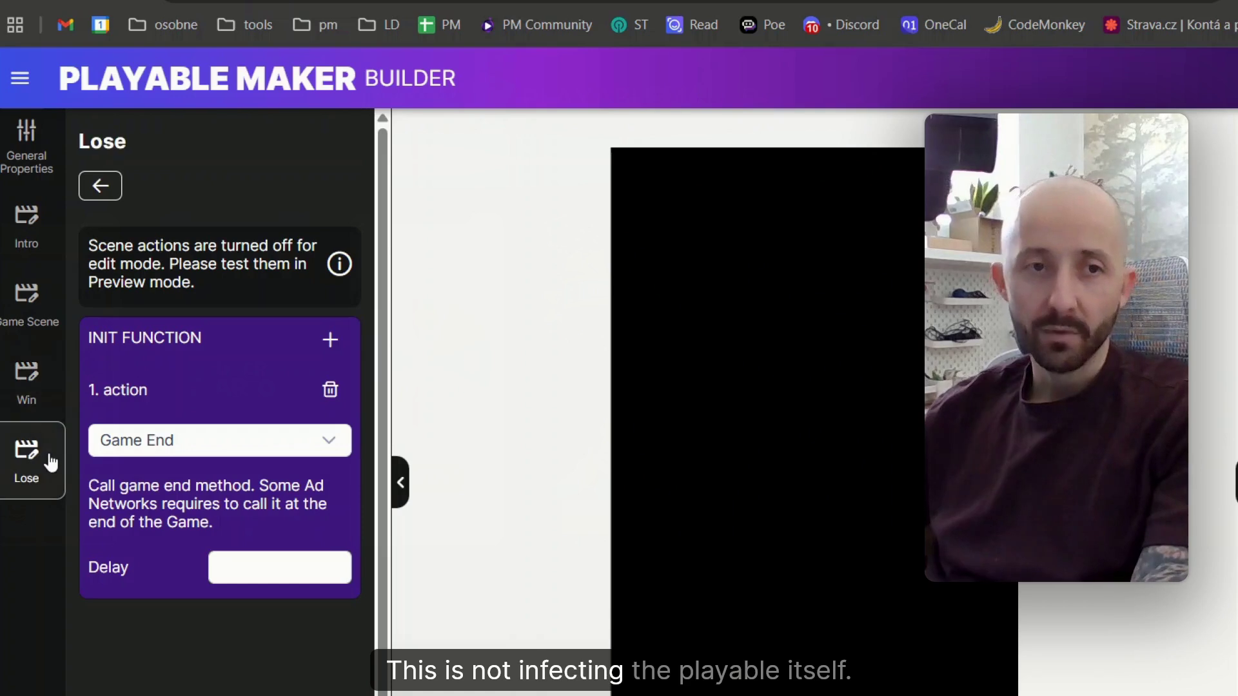
pyautogui.click(29, 386)
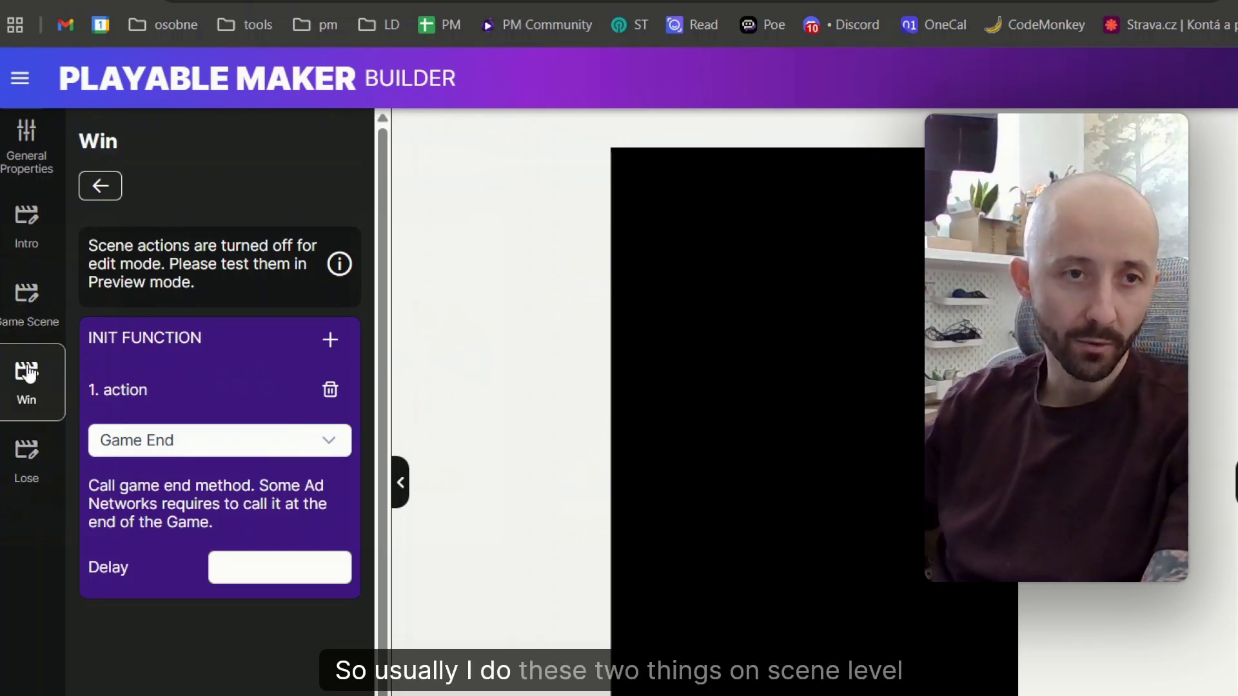
pyautogui.click(27, 303)
pyautogui.click(28, 248)
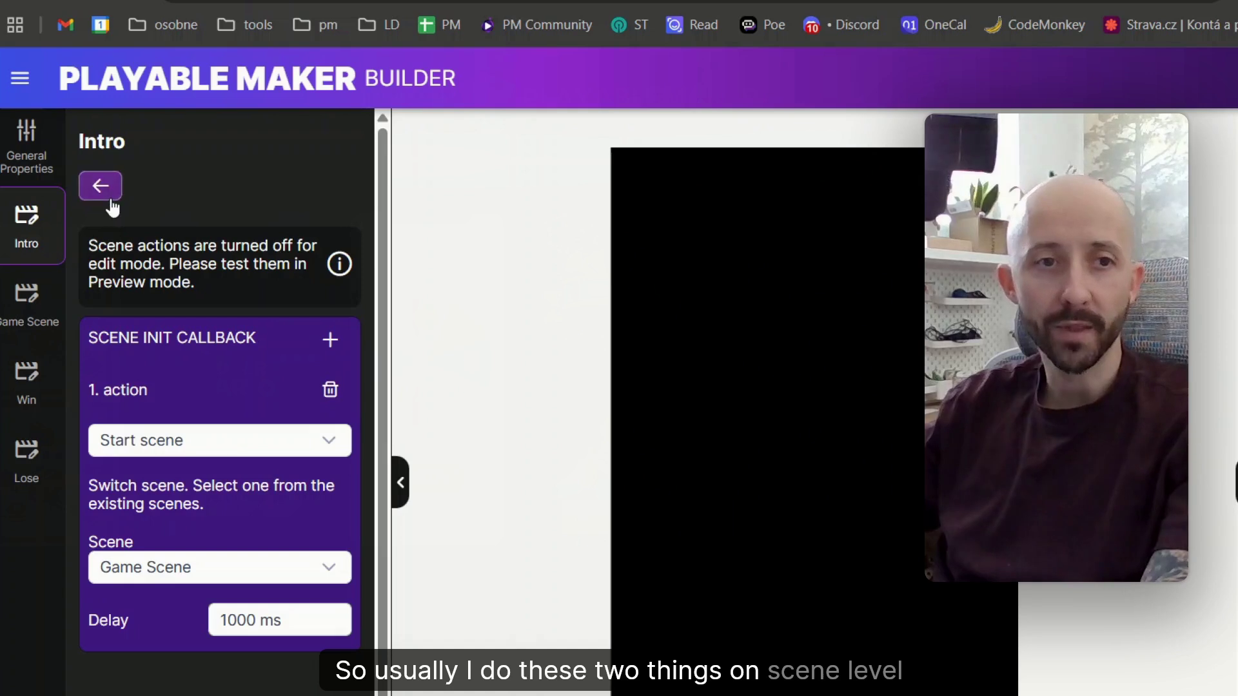
pyautogui.click(100, 186)
pyautogui.click(30, 311)
pyautogui.click(26, 381)
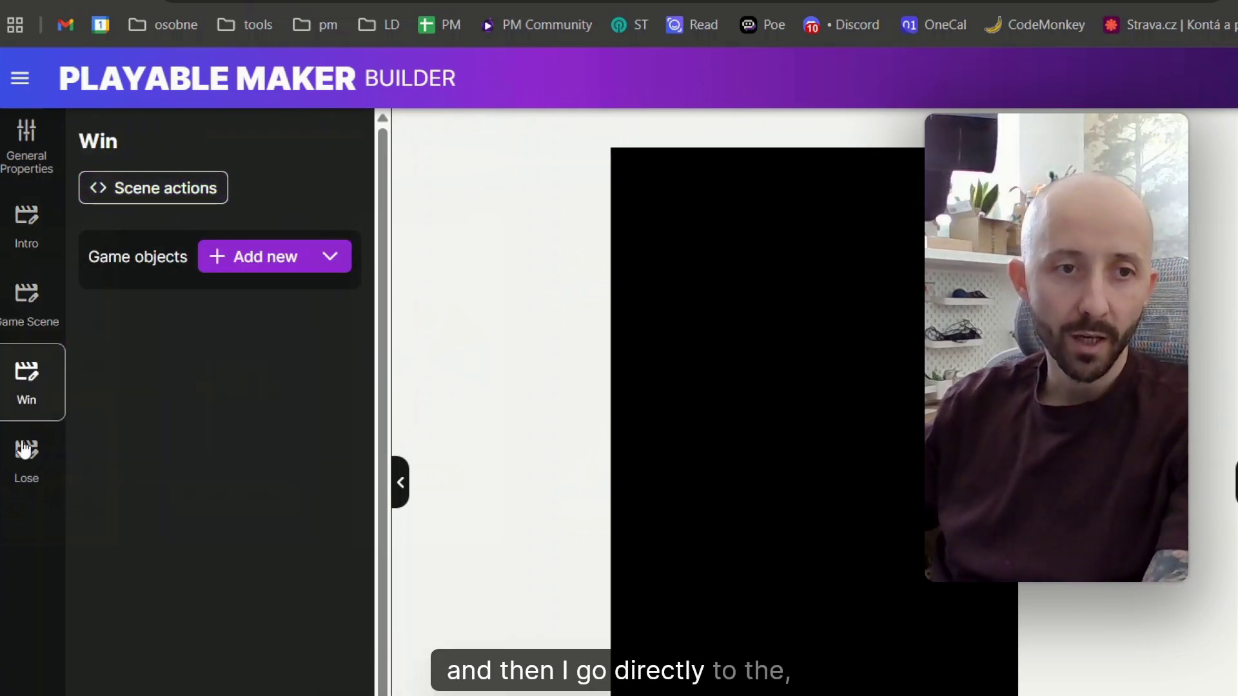
pyautogui.click(24, 457)
# Step: Add a Background object to the Intro scene
pyautogui.click(29, 245)
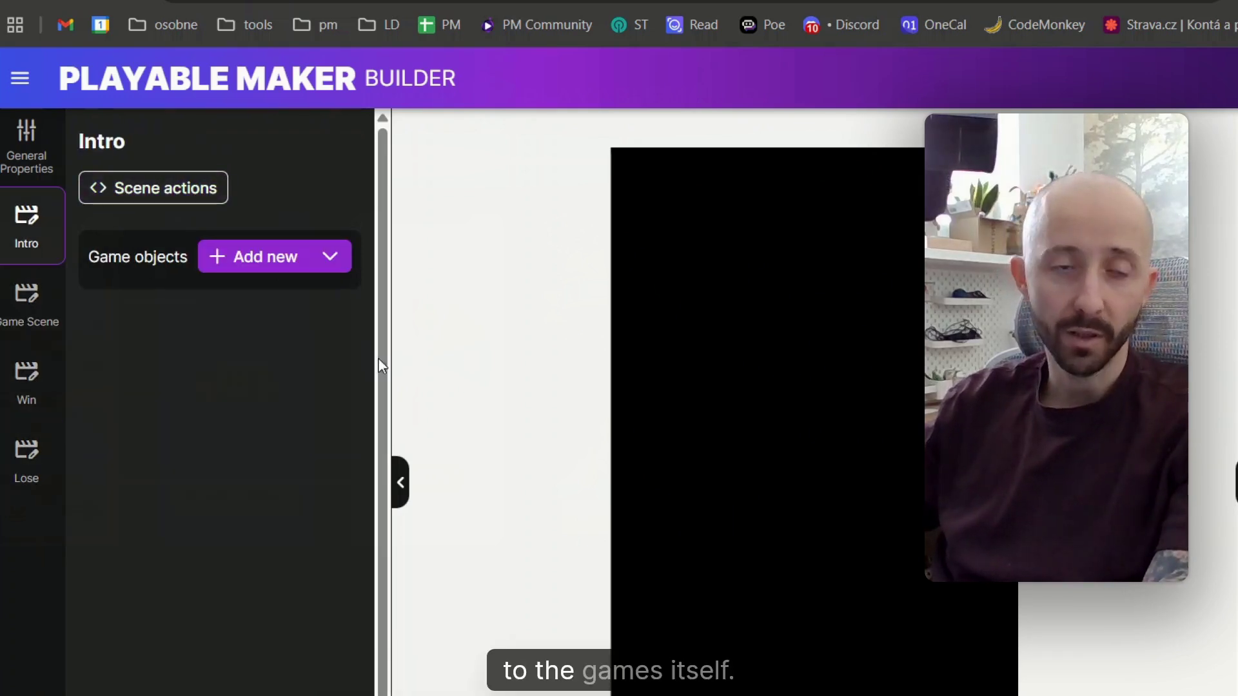
pyautogui.click(332, 269)
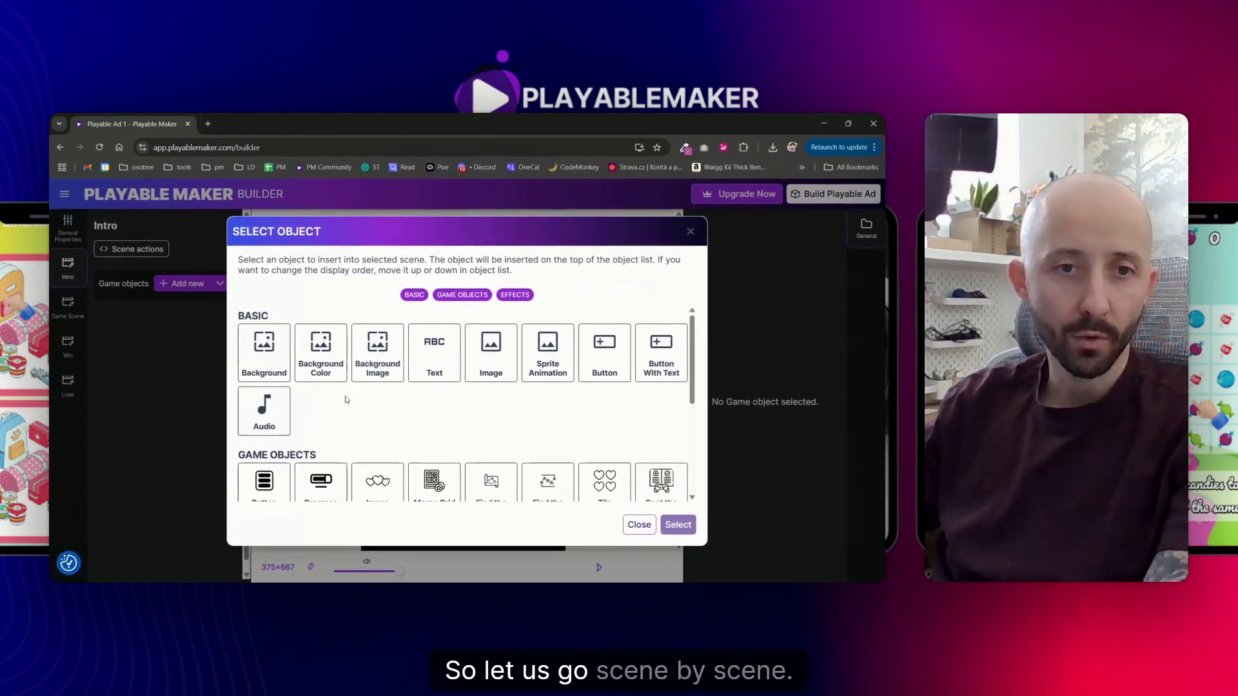
pyautogui.click(264, 352)
pyautogui.click(677, 524)
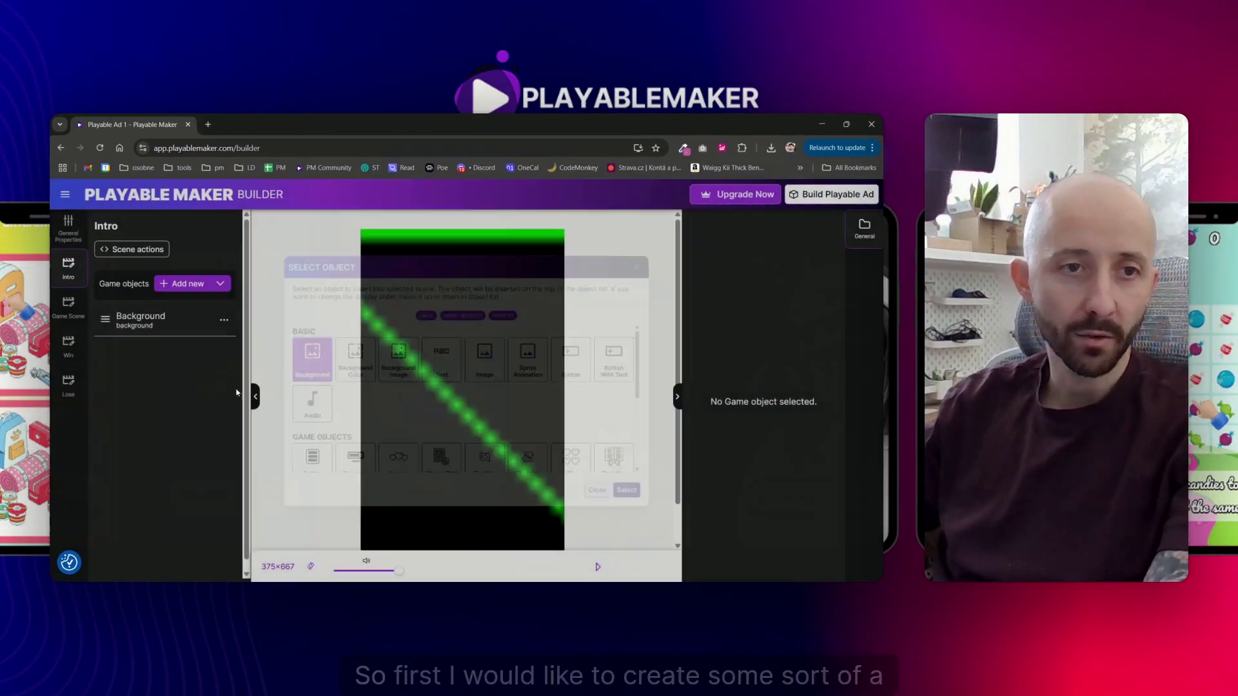
# Step: Upload the game images to the asset library and use 4_1.jpg as the background's portrait and landscape image, checking both orientations
pyautogui.click(869, 278)
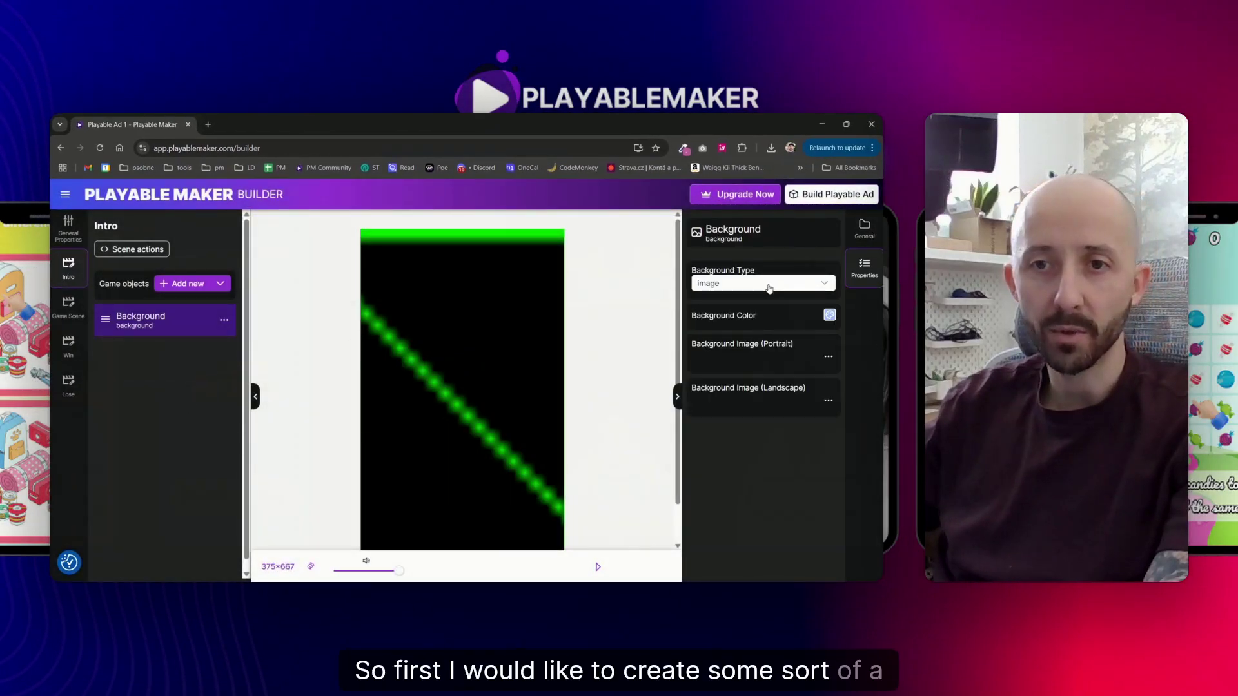
pyautogui.click(729, 346)
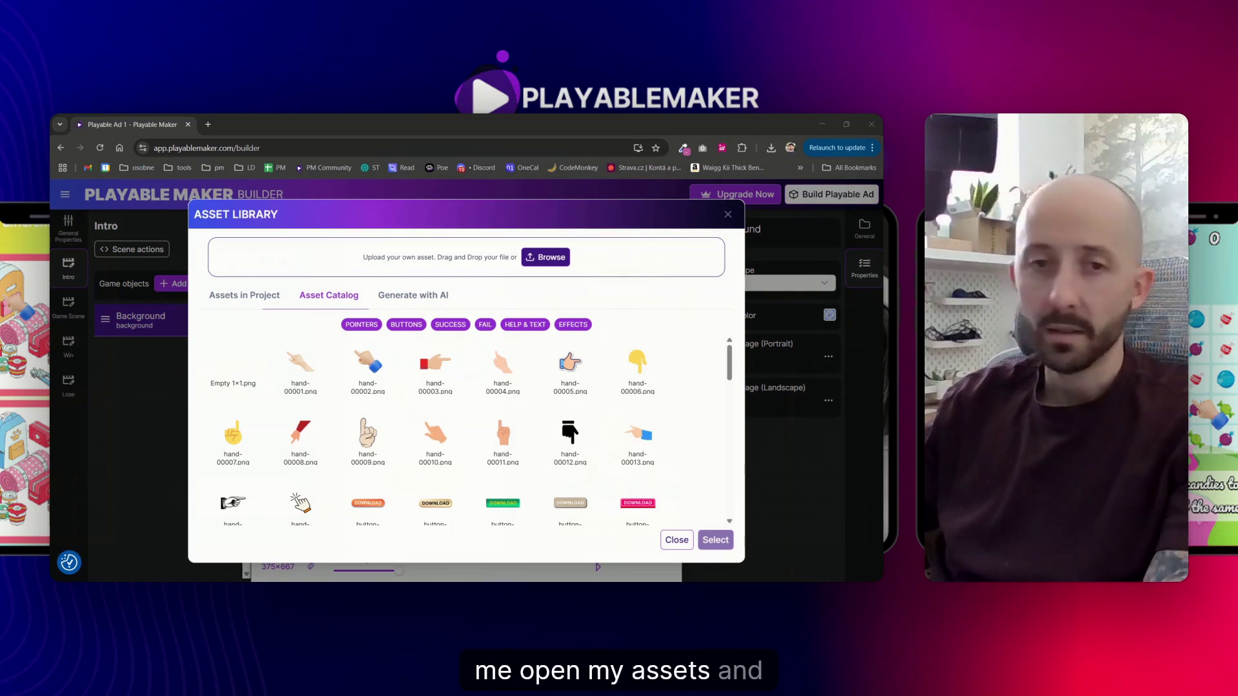
pyautogui.moveTo(740, 350); pyautogui.dragTo(503, 277)
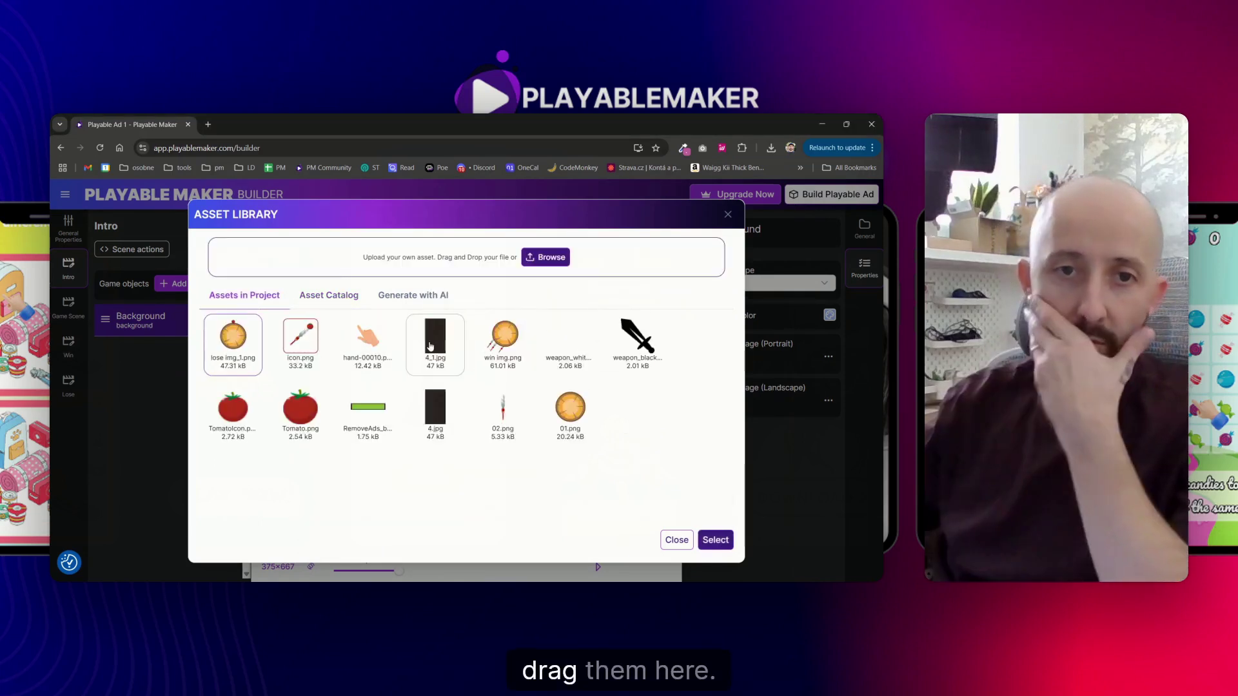
pyautogui.doubleClick(435, 338)
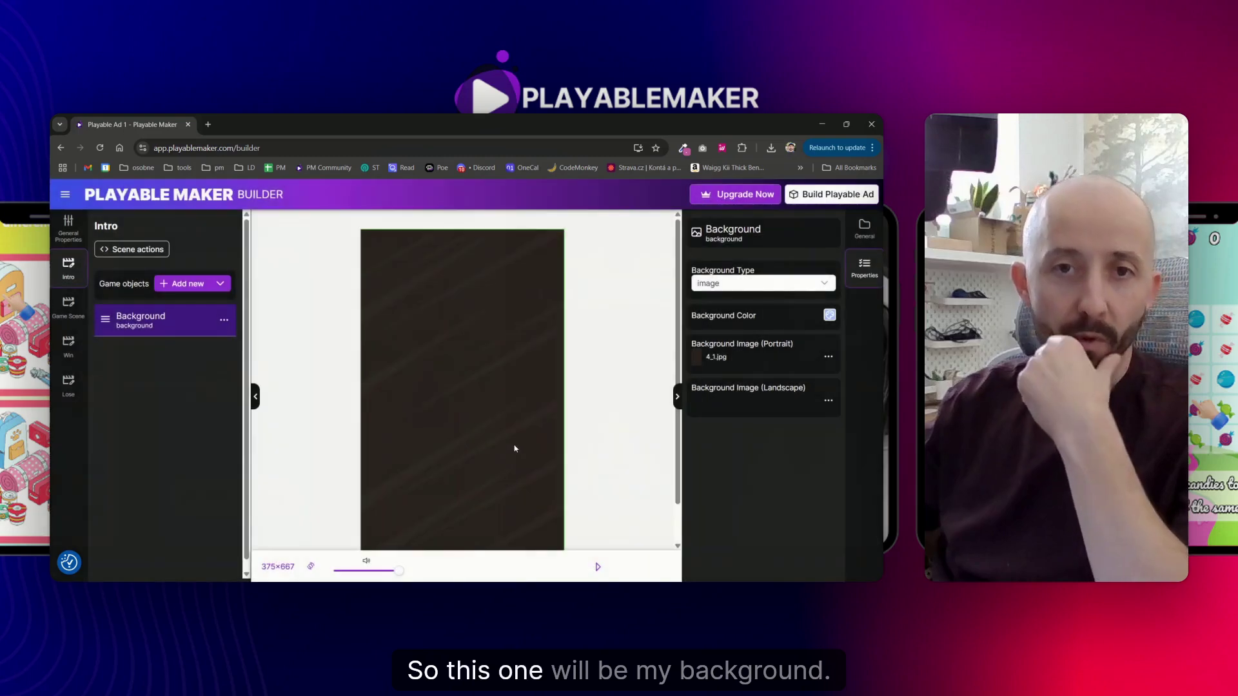
pyautogui.doubleClick(550, 369)
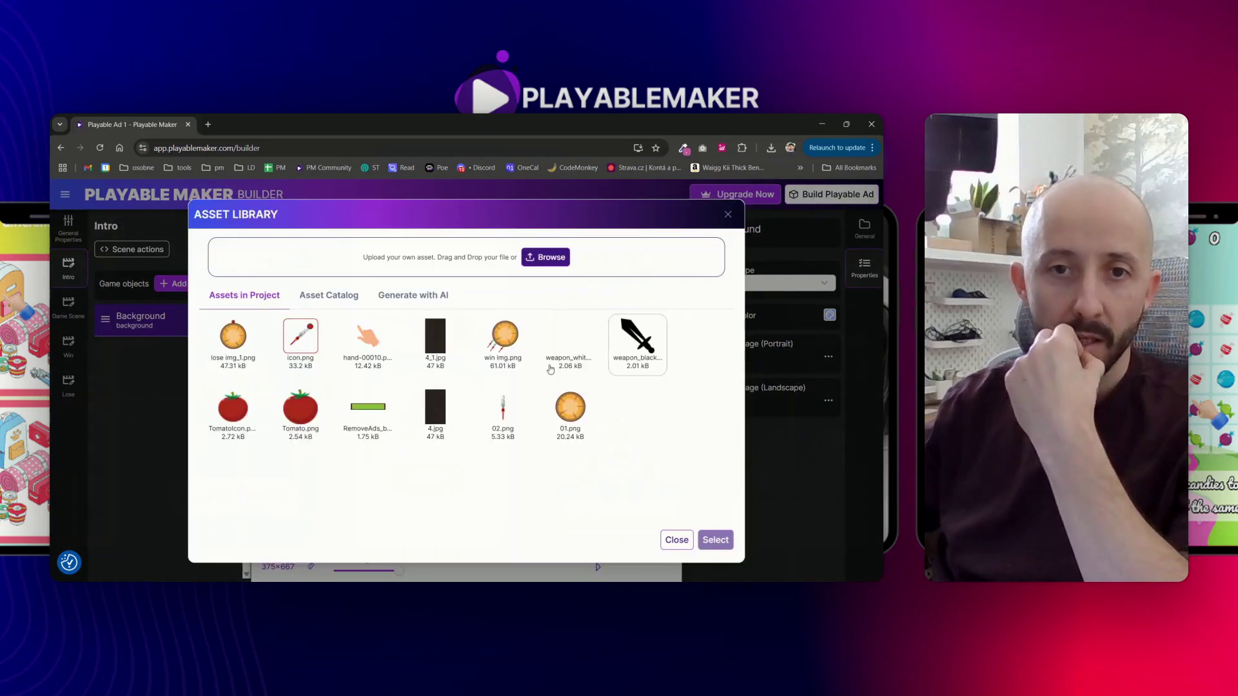
pyautogui.doubleClick(436, 338)
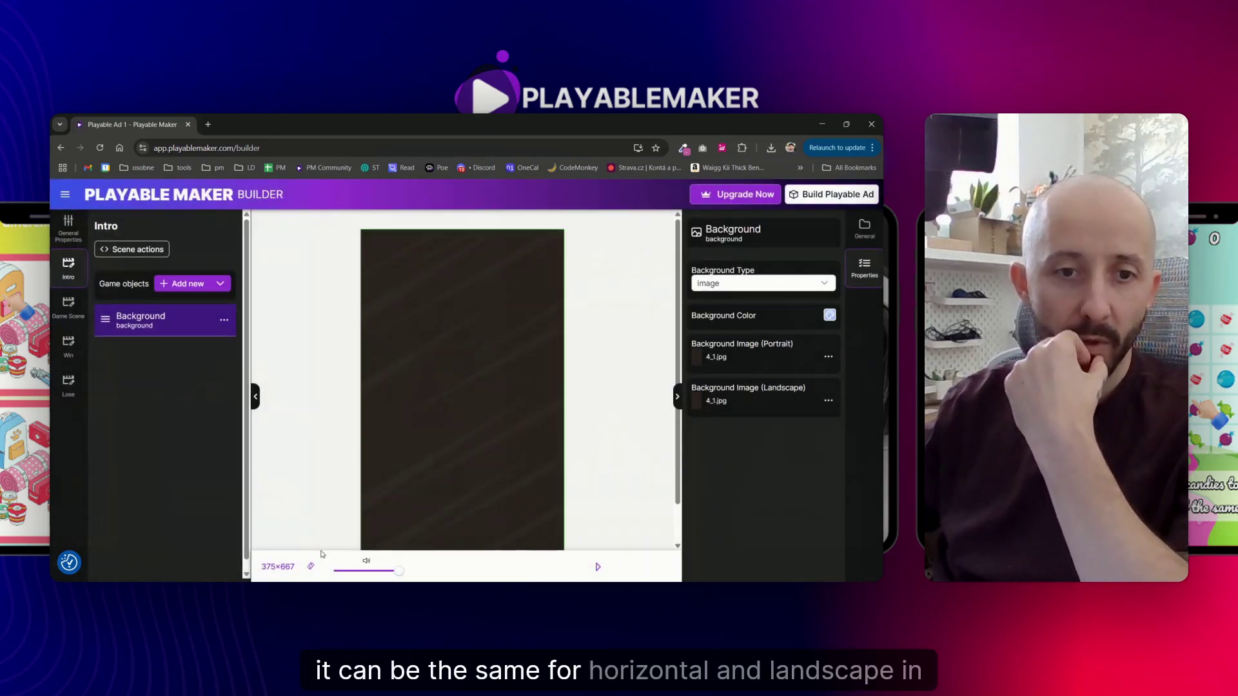
pyautogui.click(310, 566)
pyautogui.click(310, 566)
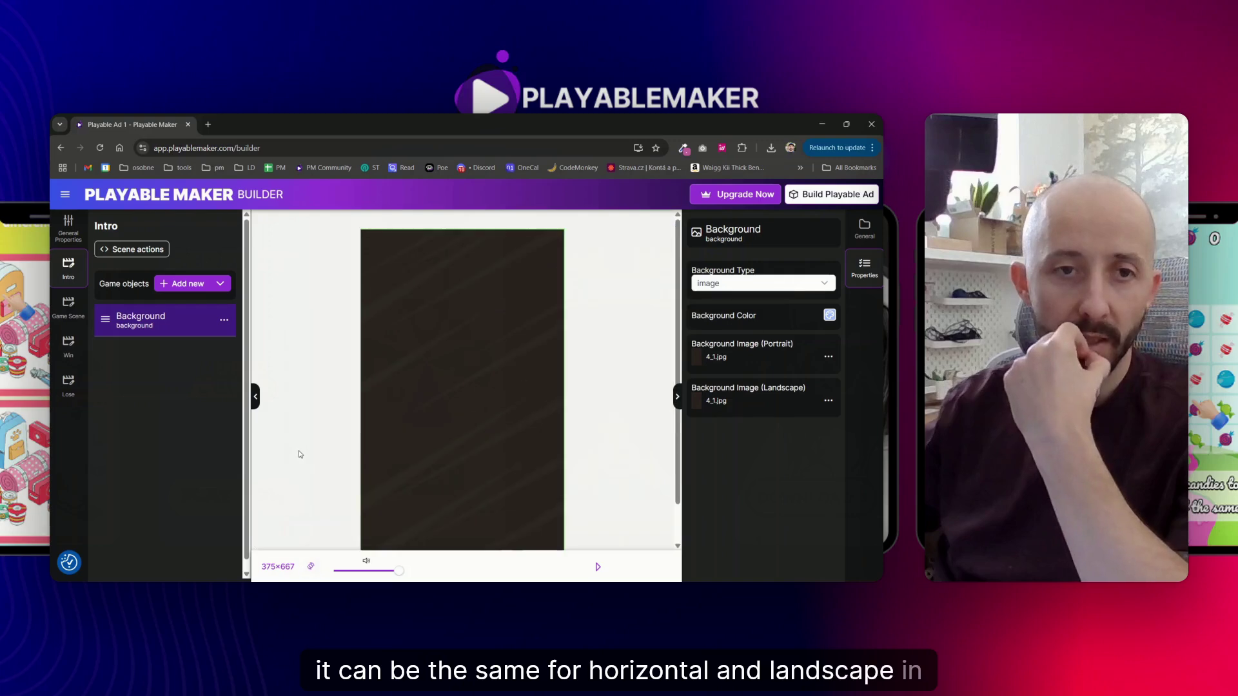
# Step: Copy the Intro scene's Background object and paste it into Game Scene, Win and Lose
pyautogui.click(224, 320)
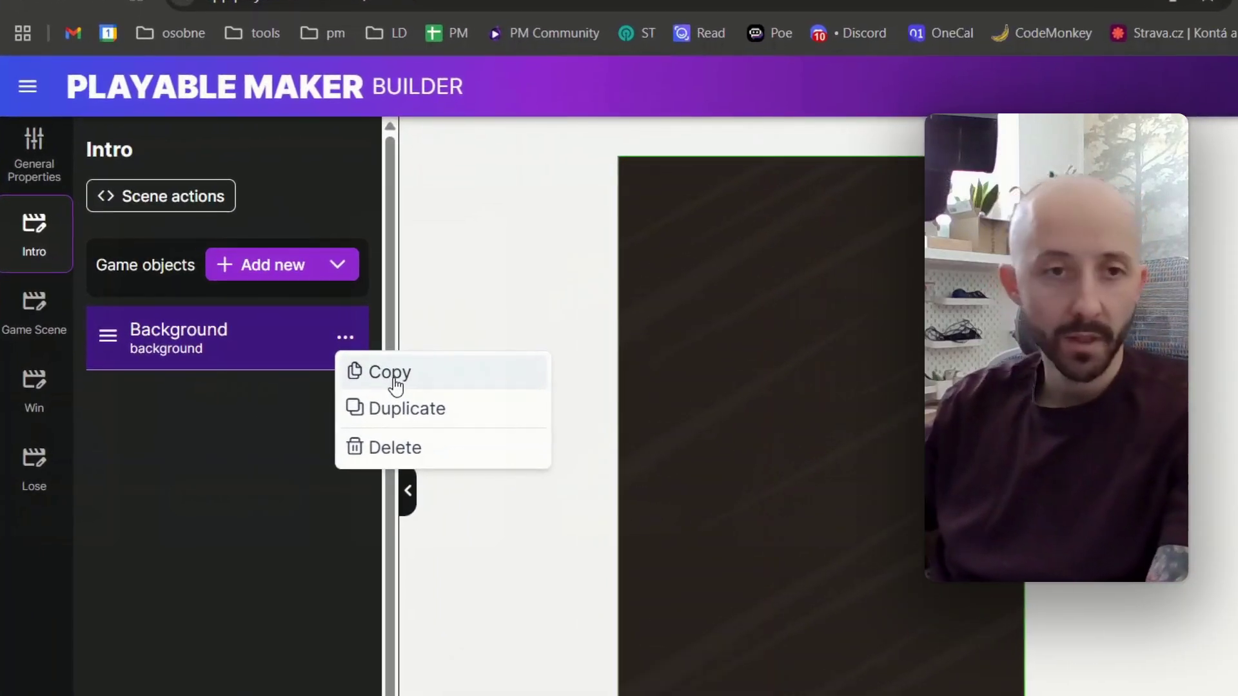
pyautogui.click(395, 385)
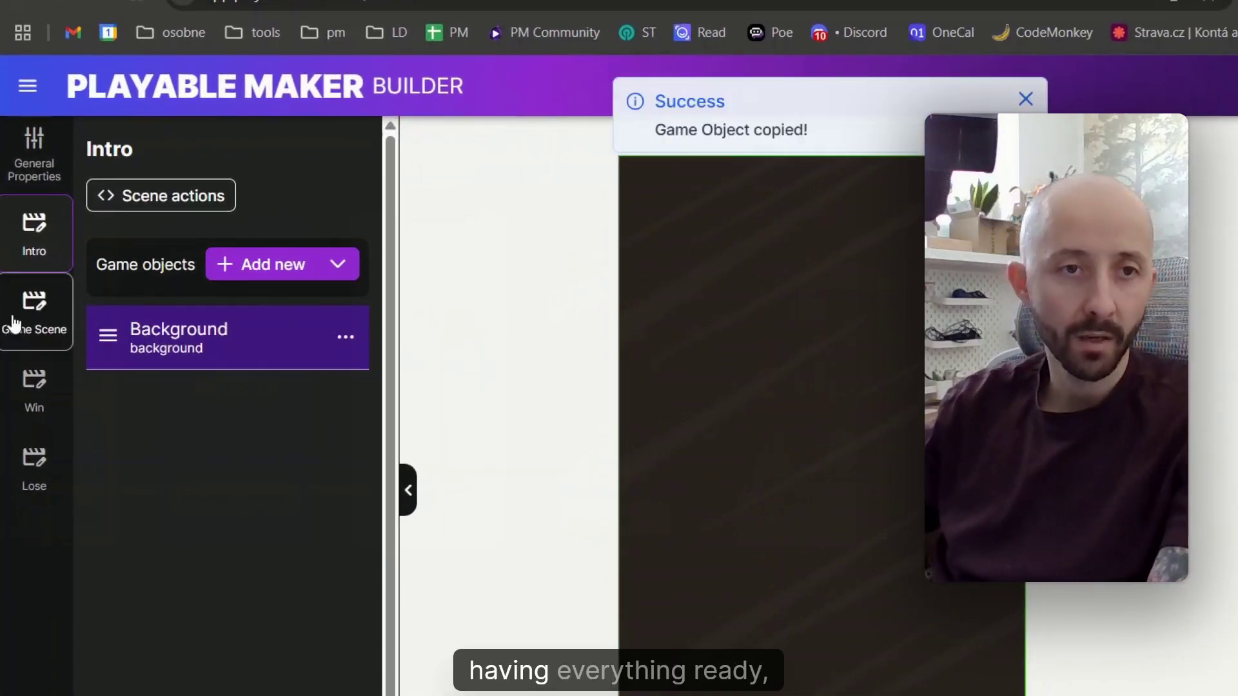
pyautogui.click(19, 319)
pyautogui.click(337, 264)
pyautogui.click(297, 316)
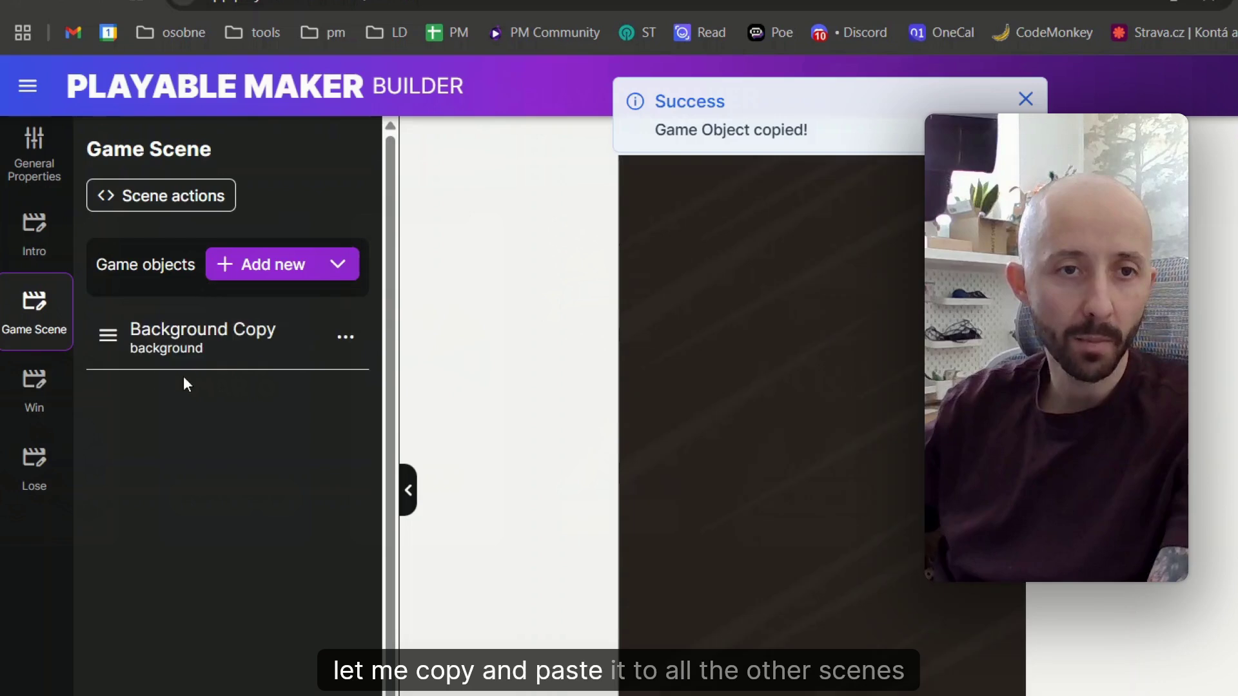
pyautogui.click(13, 393)
pyautogui.hotkey('ctrl', 'v')
pyautogui.click(38, 468)
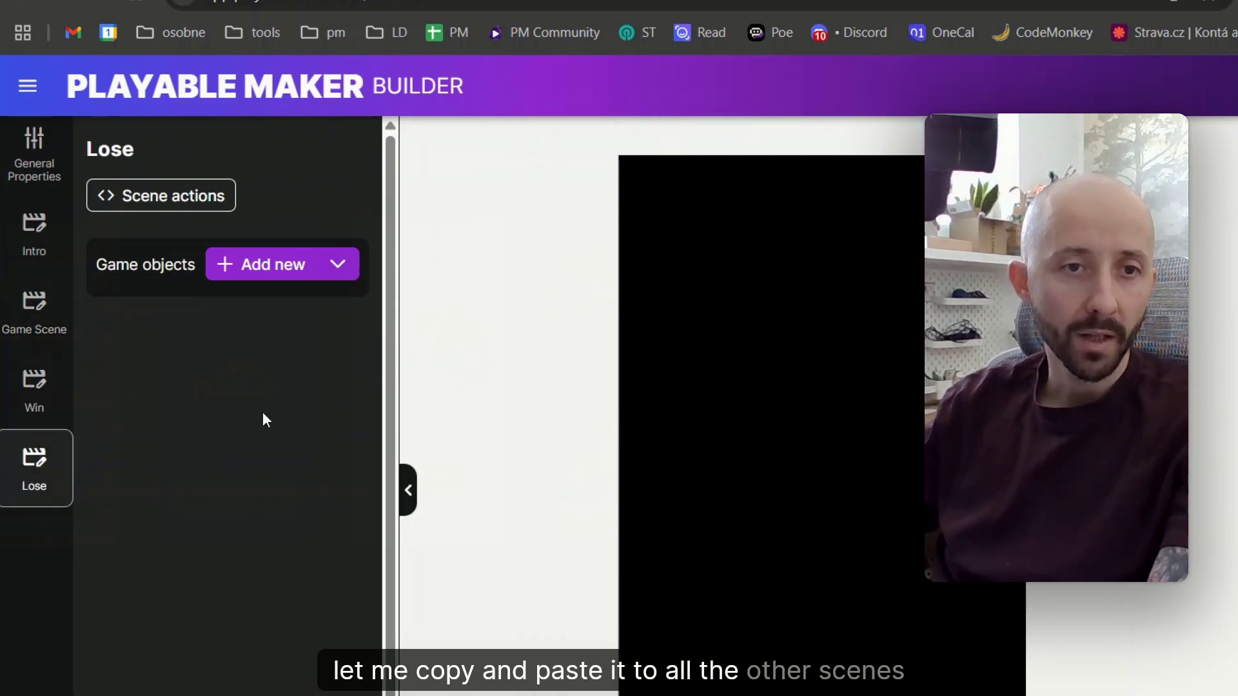
pyautogui.click(337, 270)
pyautogui.click(284, 310)
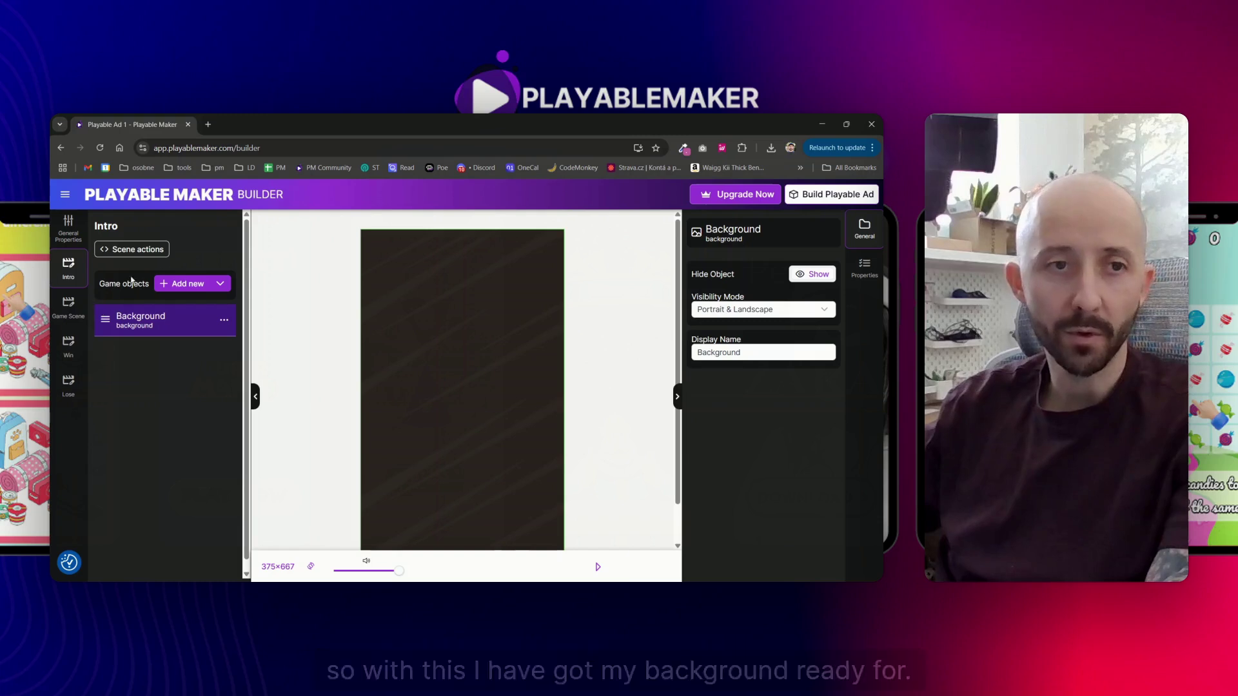
# Step: Examine the Intro background's type options and look through the basic, game and effect objects that can be inserted
pyautogui.click(862, 267)
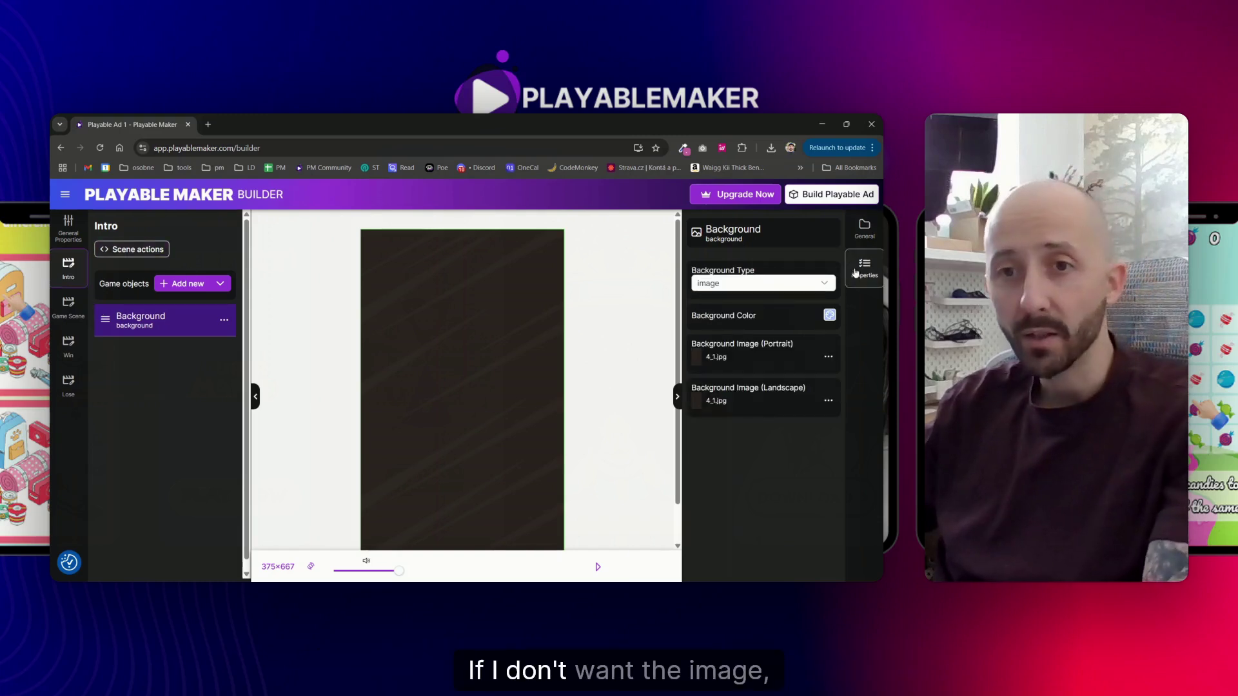
pyautogui.click(741, 282)
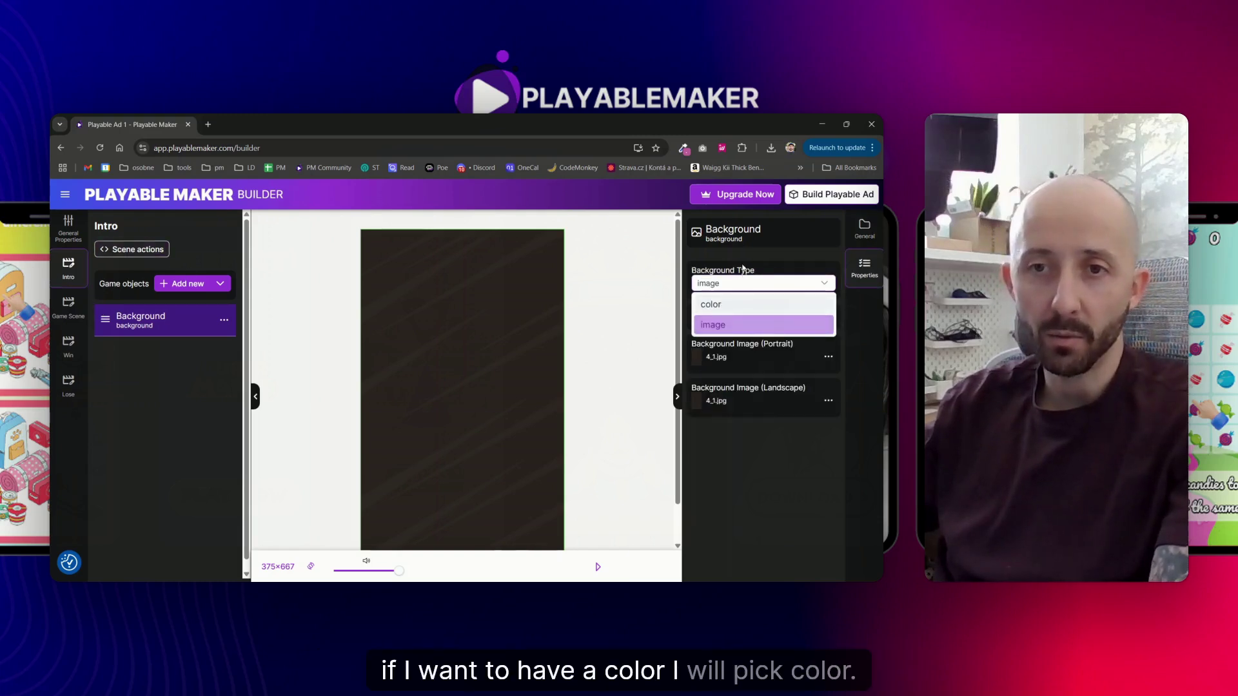
pyautogui.click(712, 286)
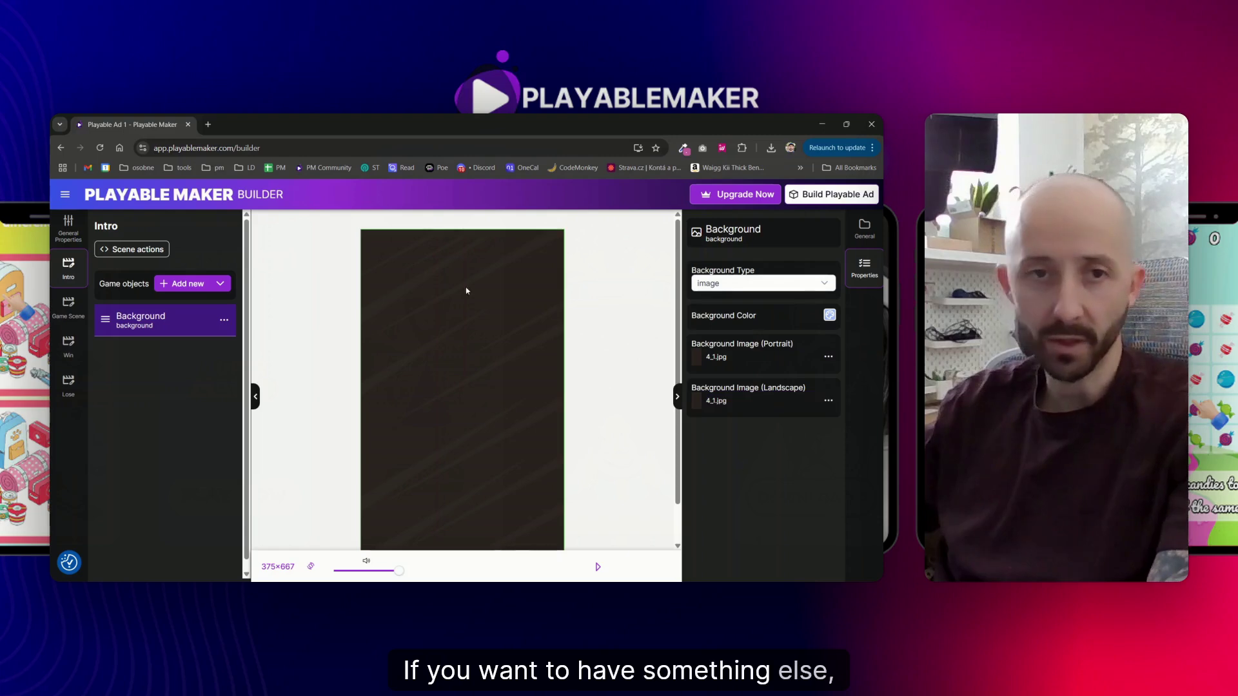
pyautogui.click(185, 285)
pyautogui.scroll(-3, 452, 464)
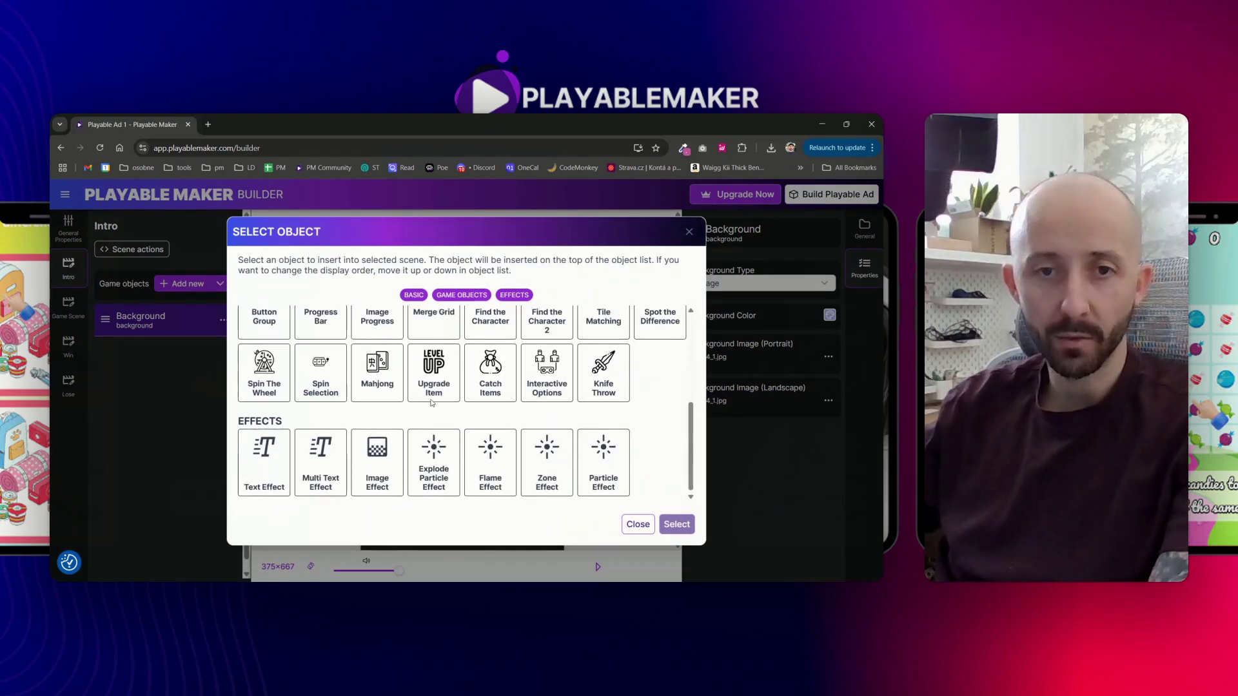
pyautogui.scroll(2, 452, 464)
pyautogui.scroll(-3, 501, 426)
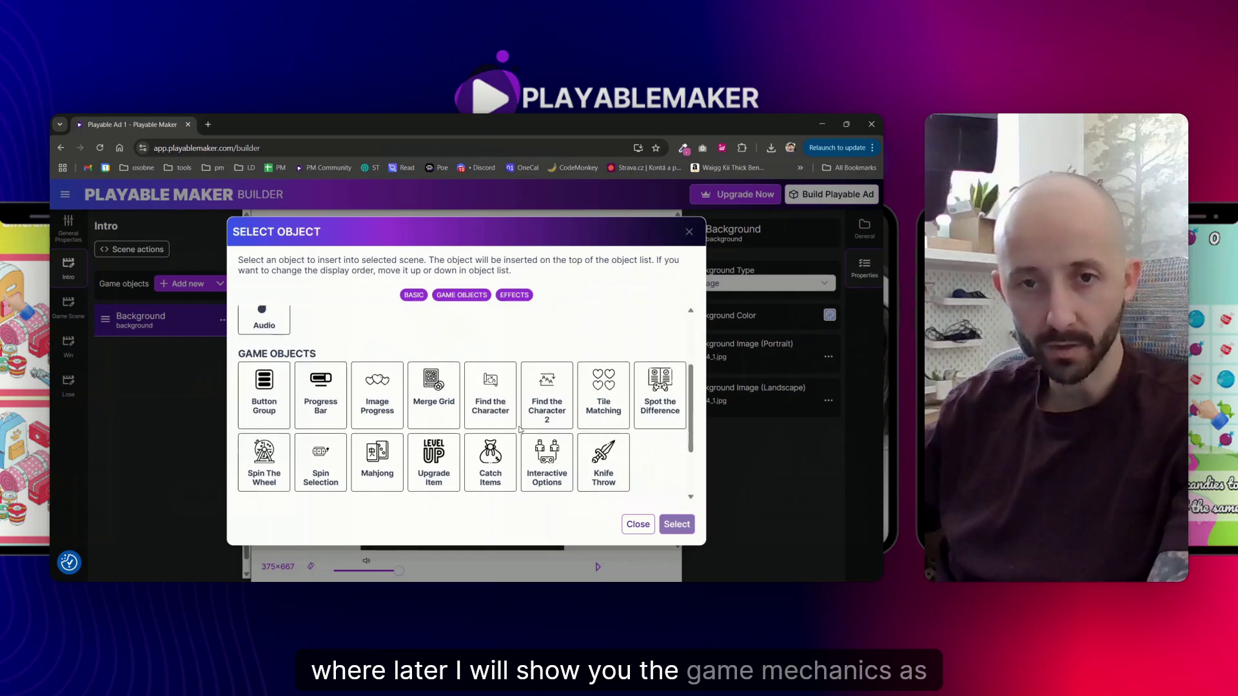
pyautogui.scroll(5, 348, 398)
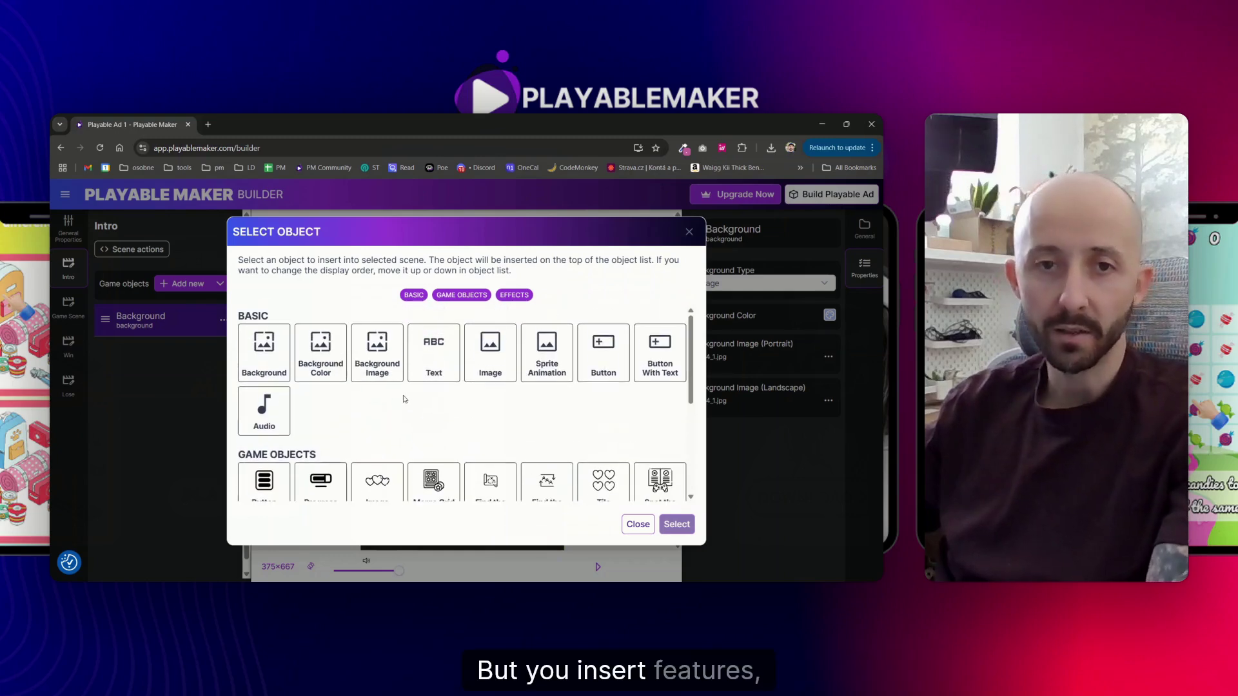
pyautogui.click(689, 232)
# Step: Set the playable ad's global font to AloeveraDisplay-Black.ttf
pyautogui.click(68, 229)
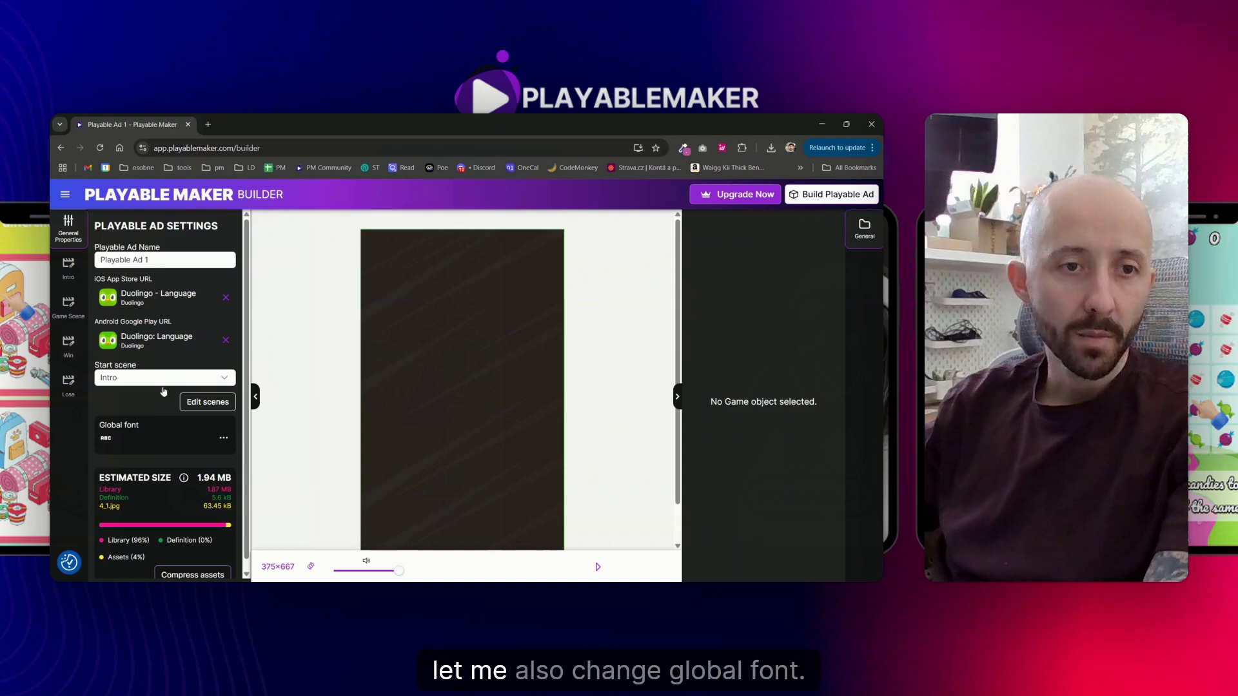
pyautogui.click(118, 441)
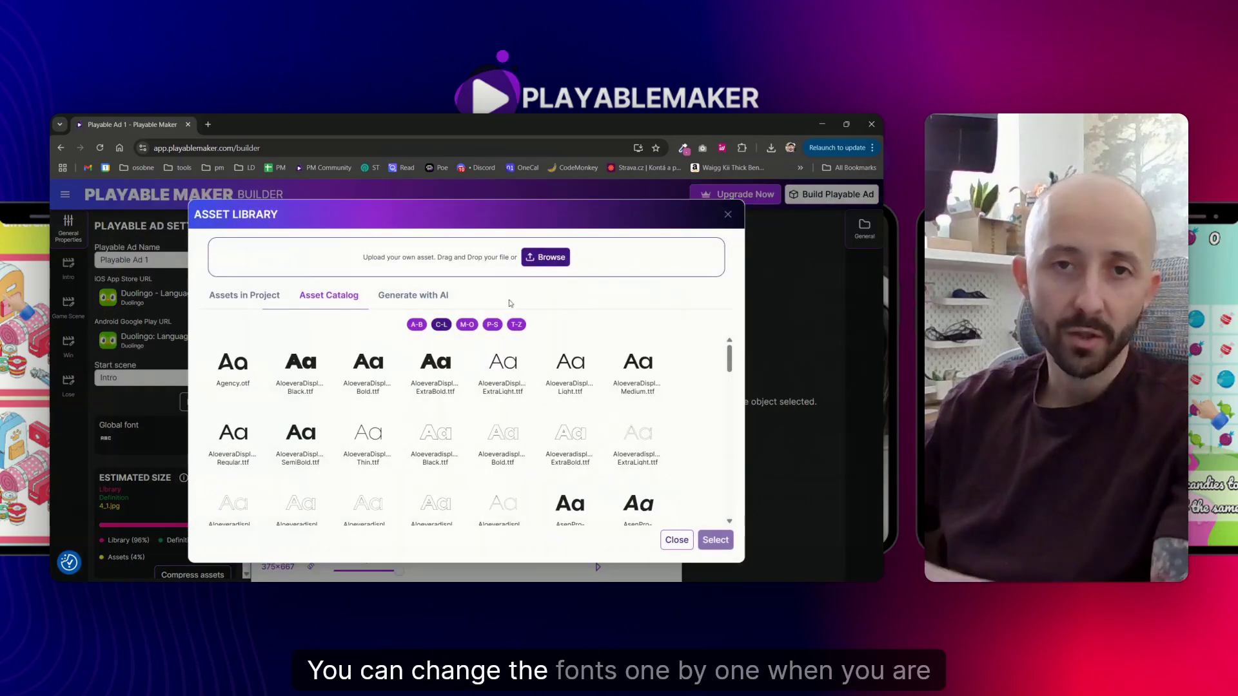
pyautogui.moveTo(696, 311); pyautogui.dragTo(451, 271)
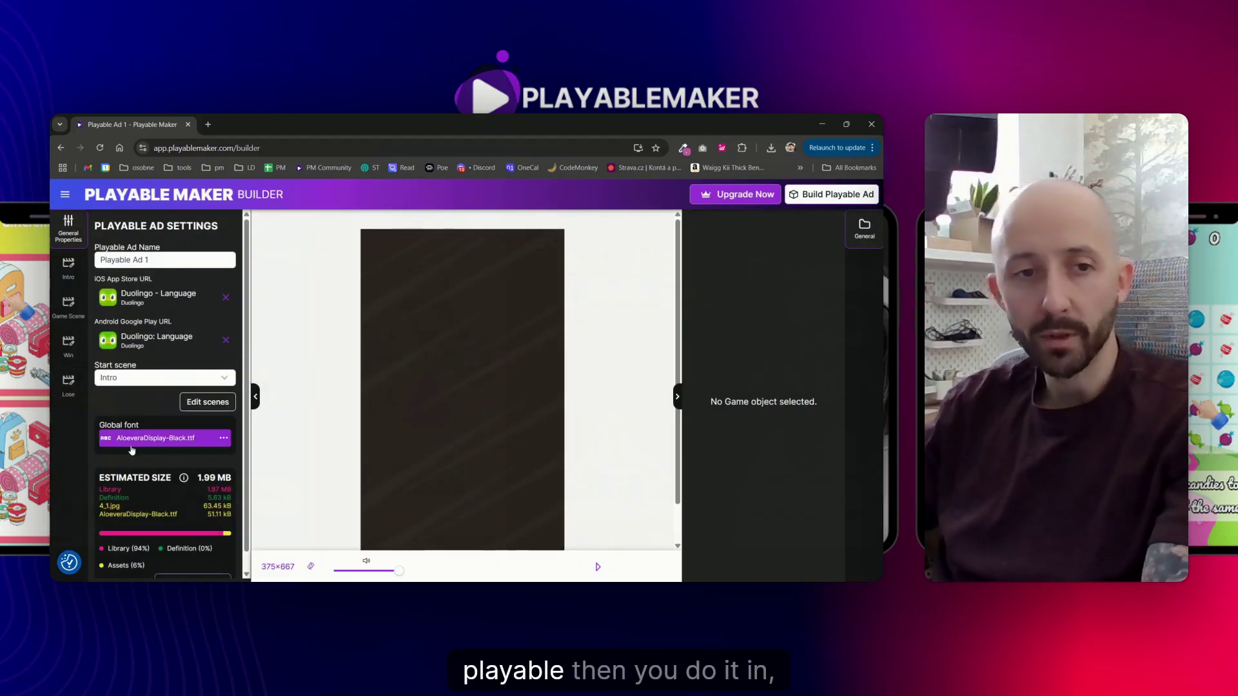
# Step: Add a Text object reading "Welcome, lets throw some knives!" to the Intro scene and enable its scale animation
pyautogui.click(69, 266)
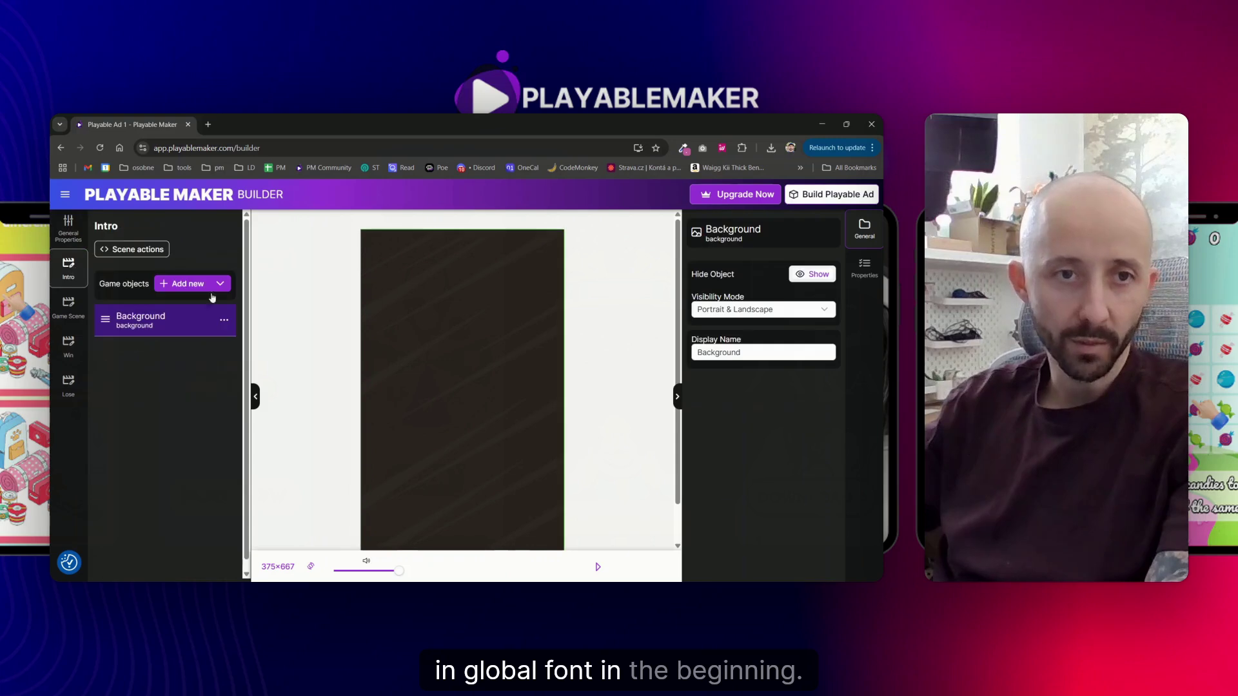
pyautogui.click(173, 285)
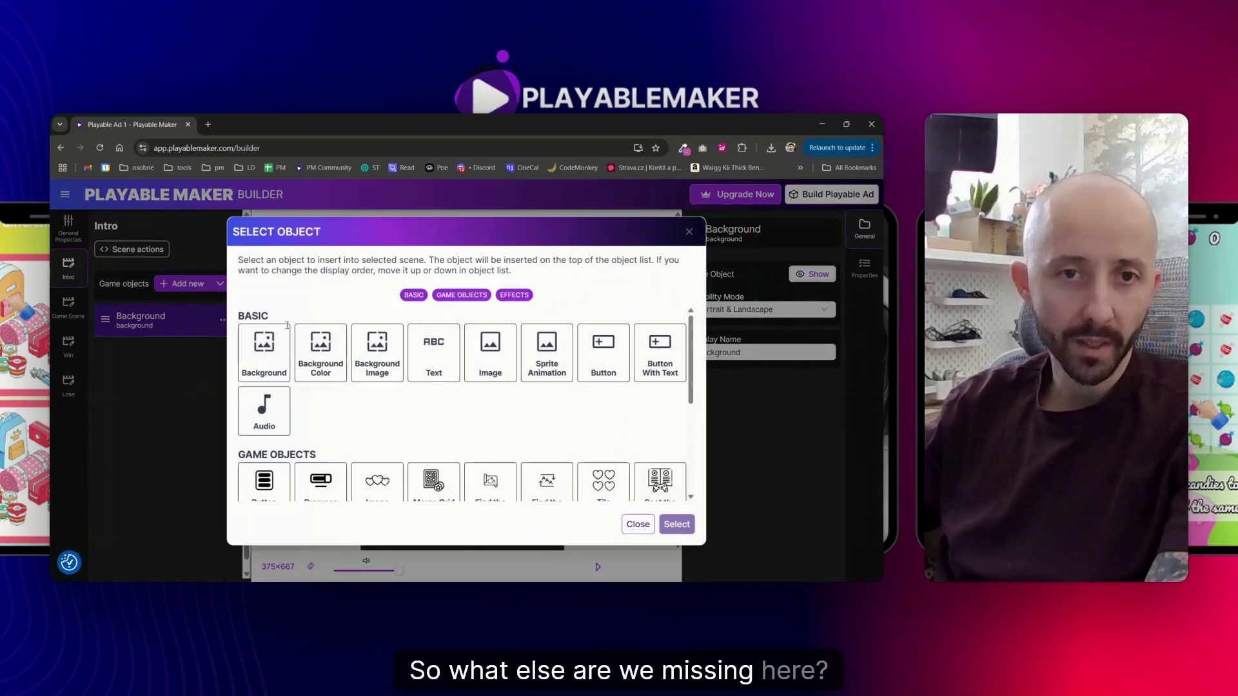
pyautogui.doubleClick(433, 352)
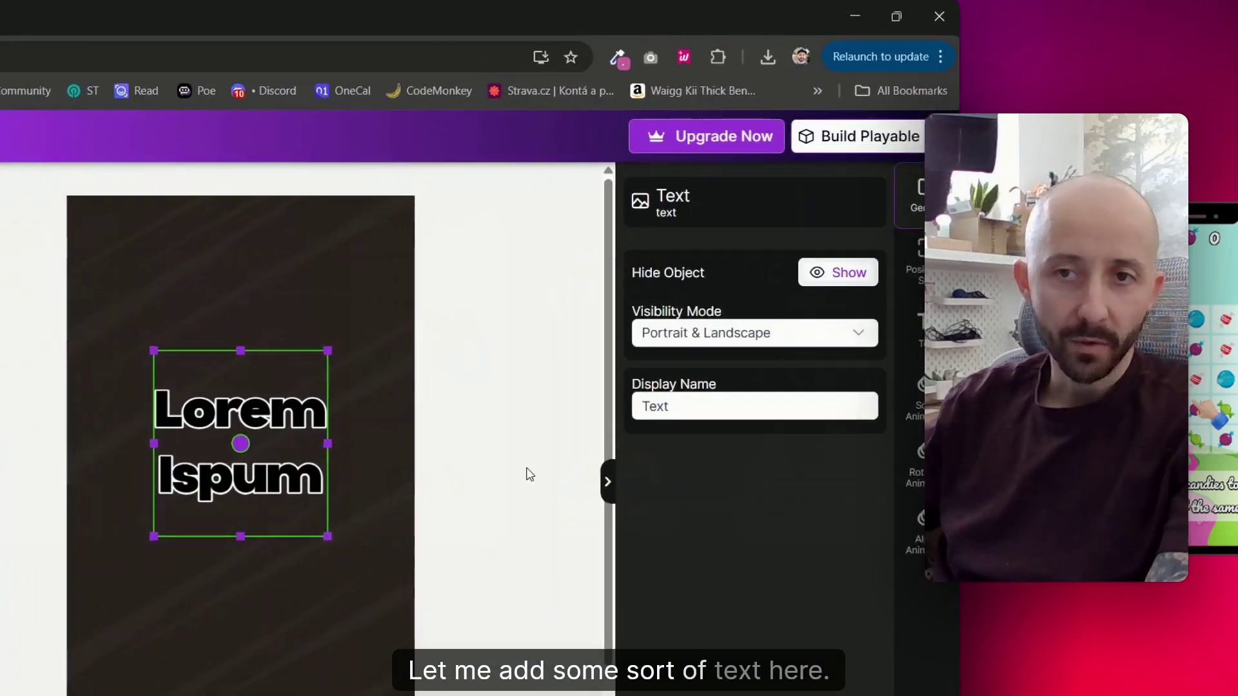
pyautogui.tripleClick(624, 378)
pyautogui.write('Welcom')
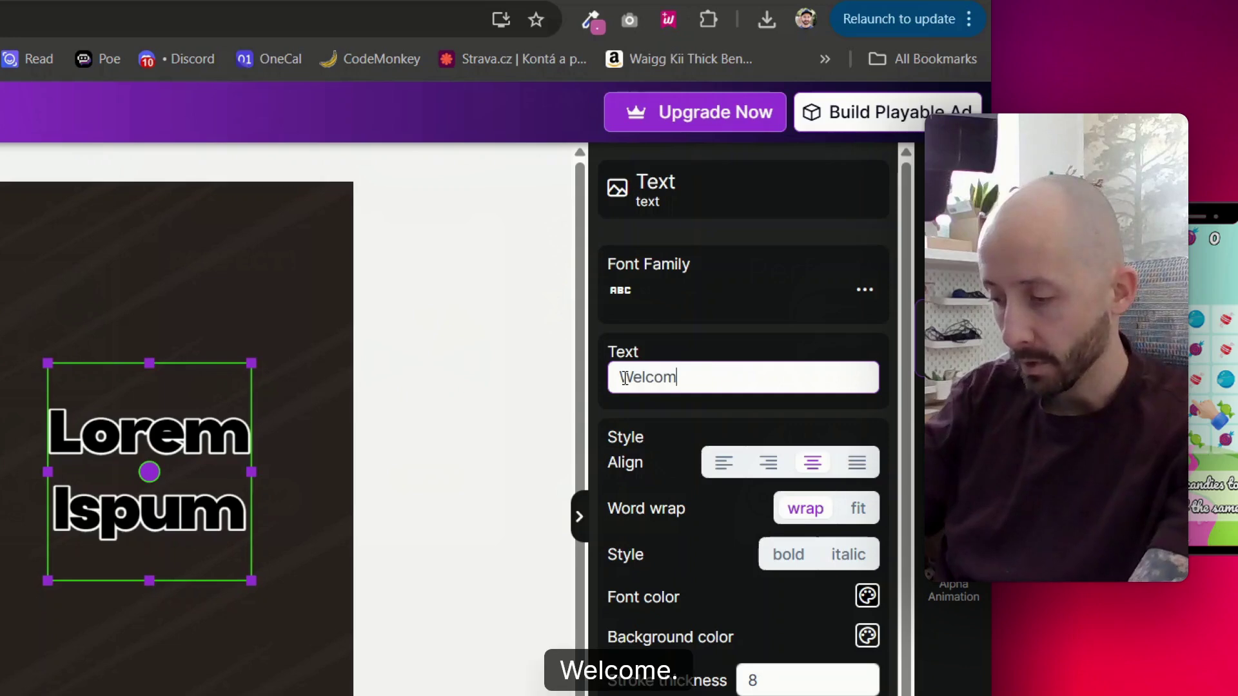
pyautogui.write('e, lets ')
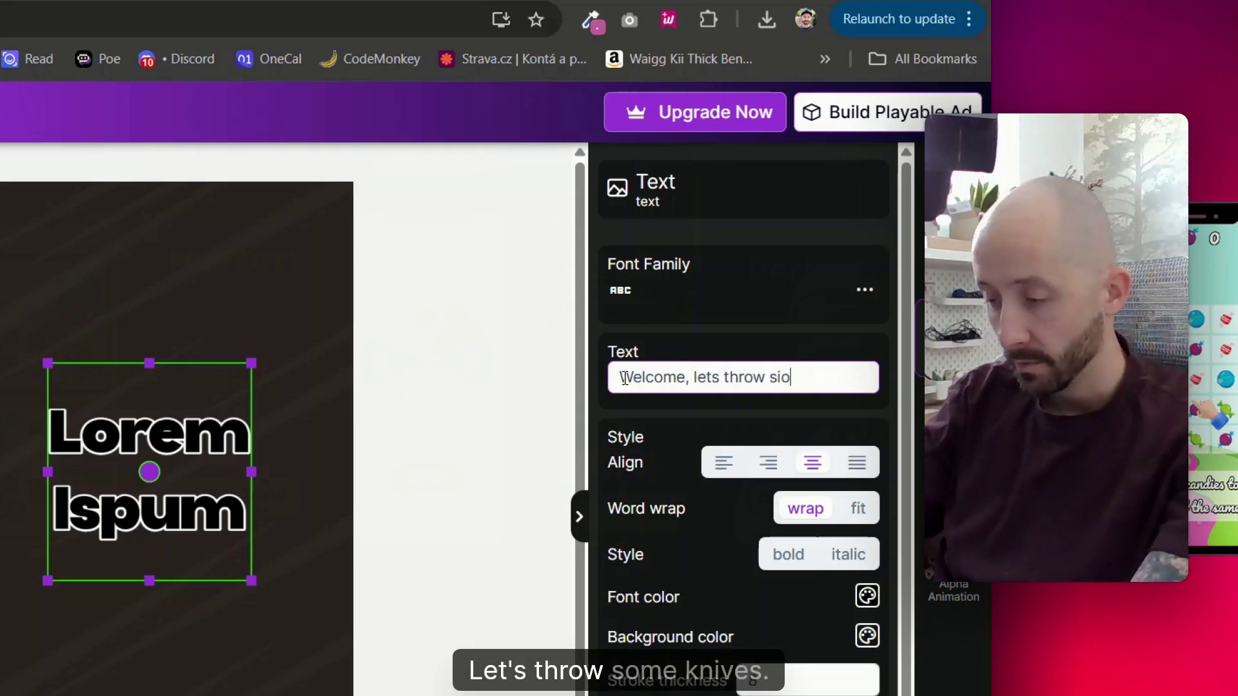
pyautogui.write('throw some knives!')
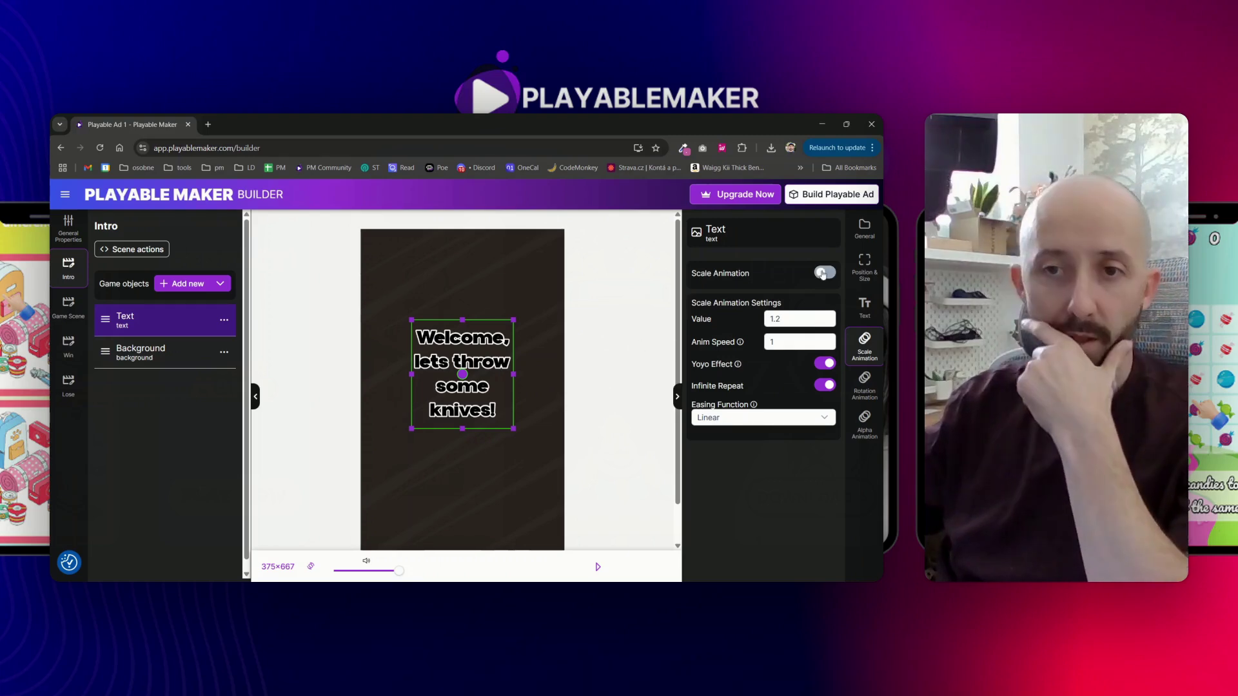
pyautogui.click(825, 272)
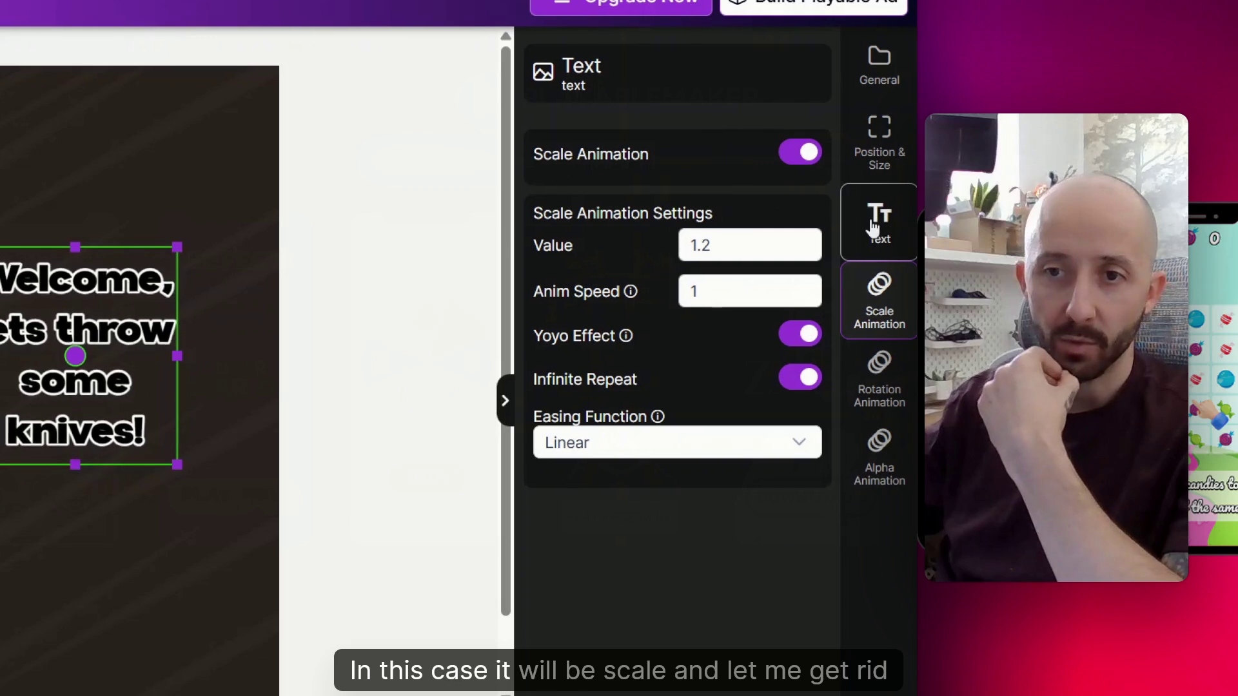
# Step: Set the welcome text's stroke thickness to 0 and its font color to white
pyautogui.click(877, 212)
pyautogui.doubleClick(707, 568)
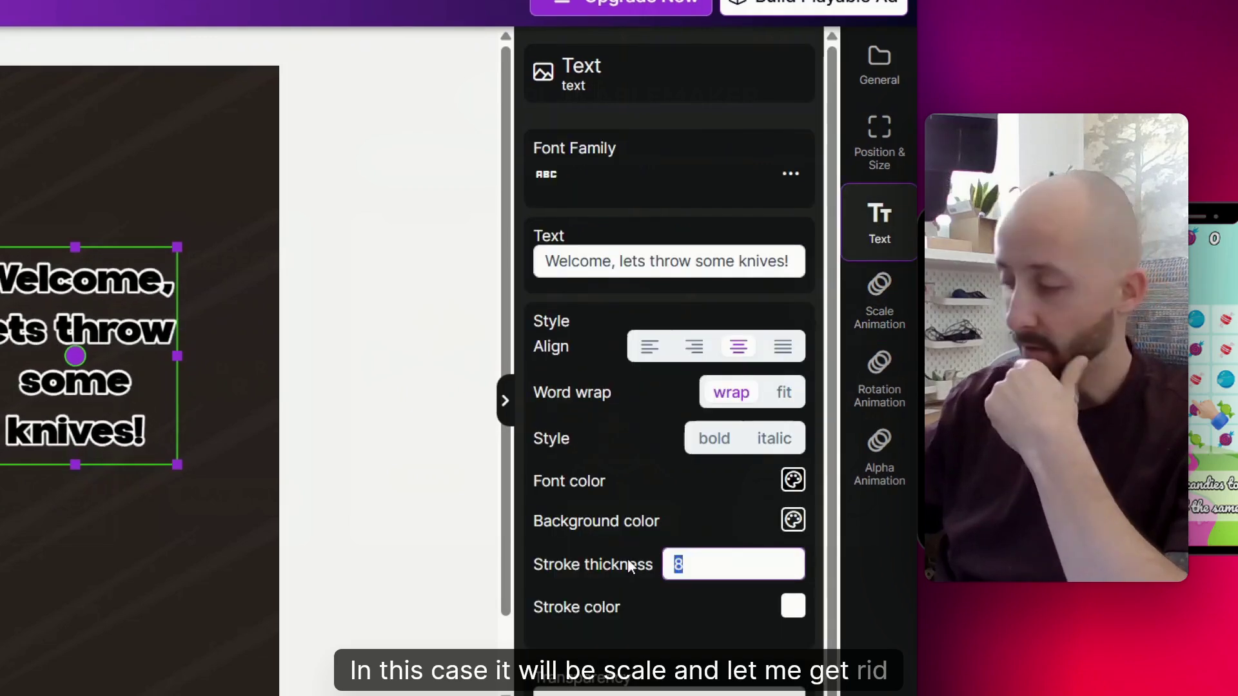
pyautogui.write('0')
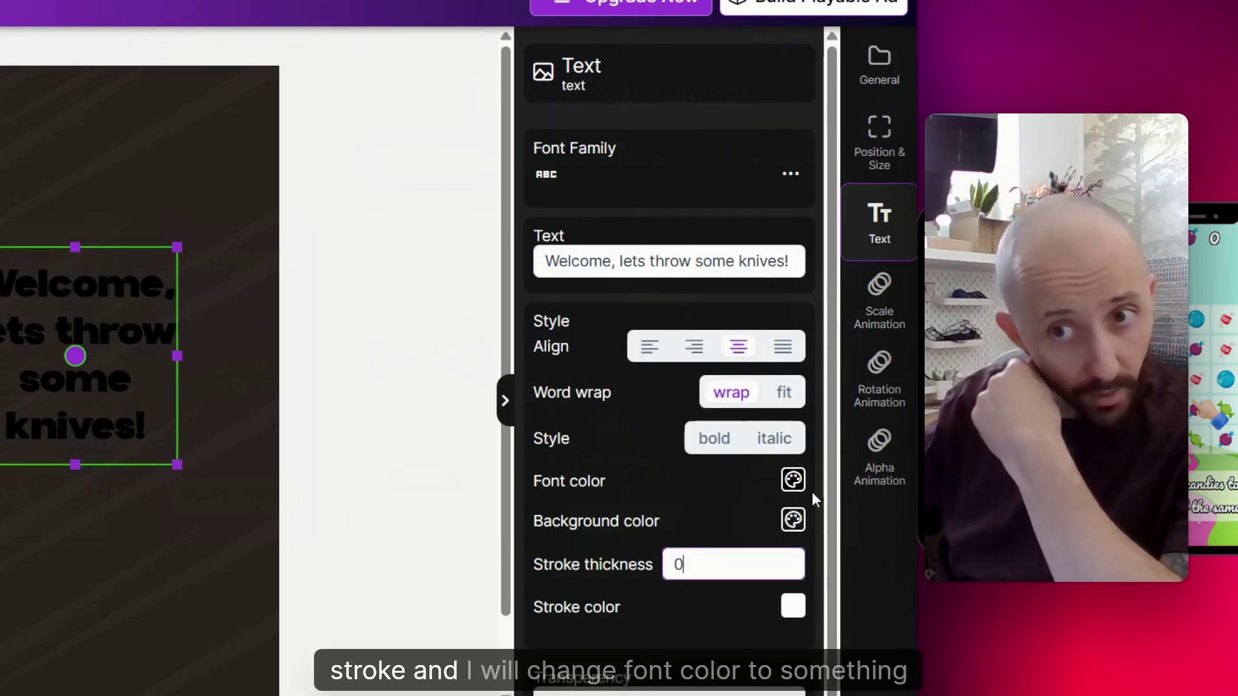
pyautogui.click(793, 480)
pyautogui.moveTo(622, 525); pyautogui.dragTo(505, 455)
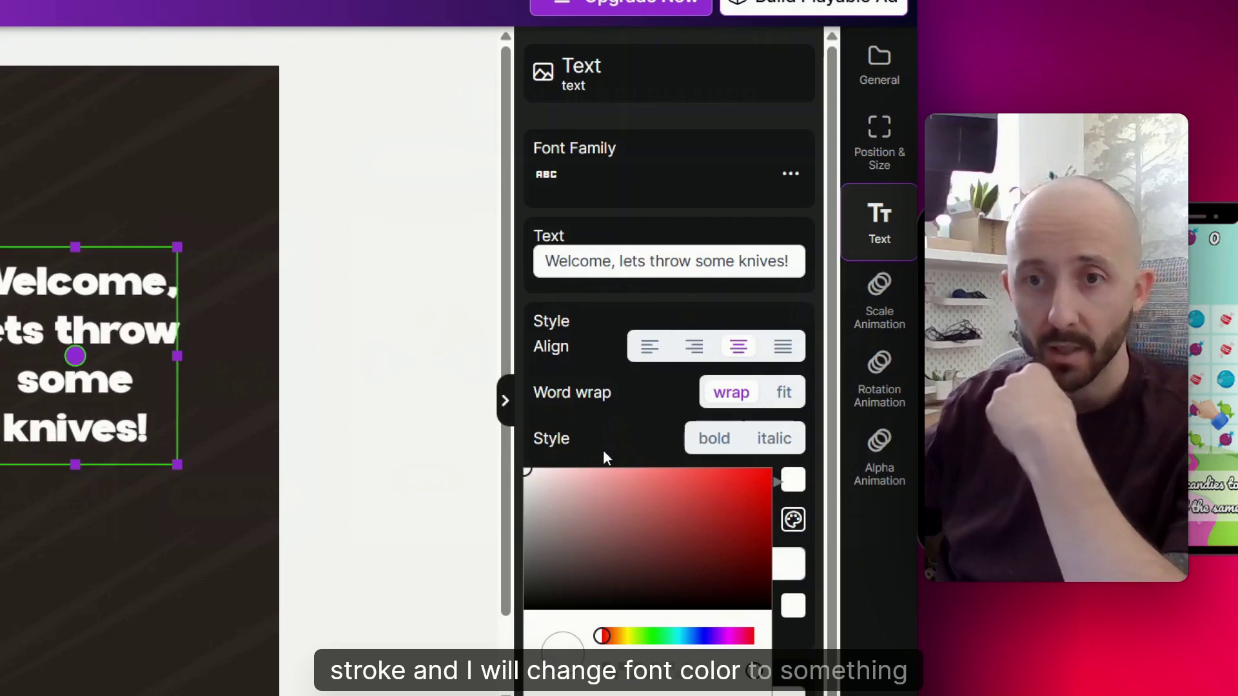
pyautogui.click(160, 355)
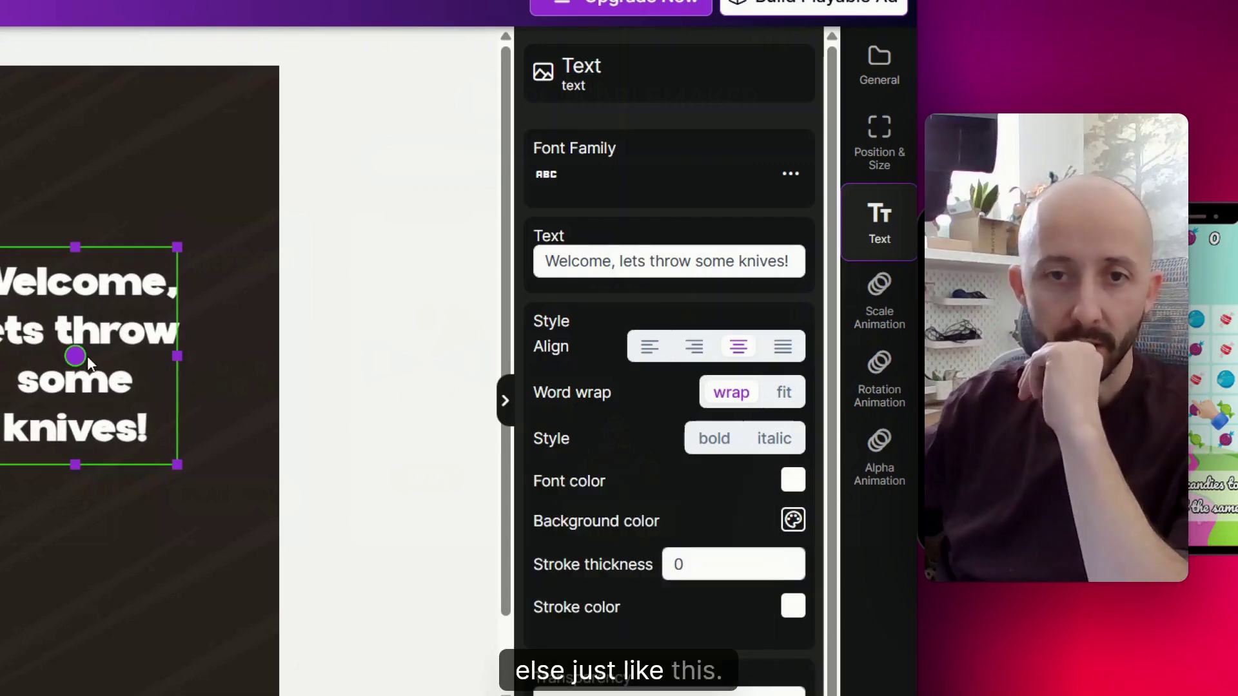
# Step: In portrait, move the welcome text to the upper part of the Intro scene and enlarge it
pyautogui.moveTo(75, 356); pyautogui.dragTo(7, 223)
pyautogui.moveTo(107, 333); pyautogui.dragTo(239, 429)
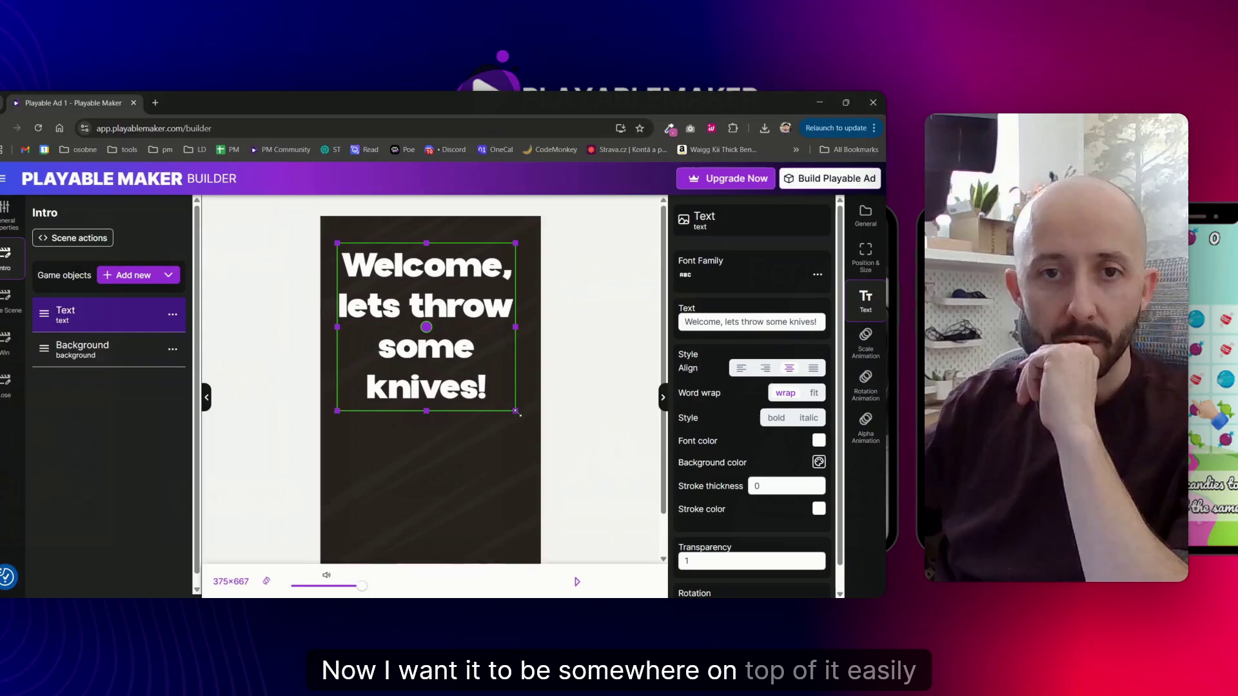
pyautogui.moveTo(518, 413); pyautogui.dragTo(546, 411)
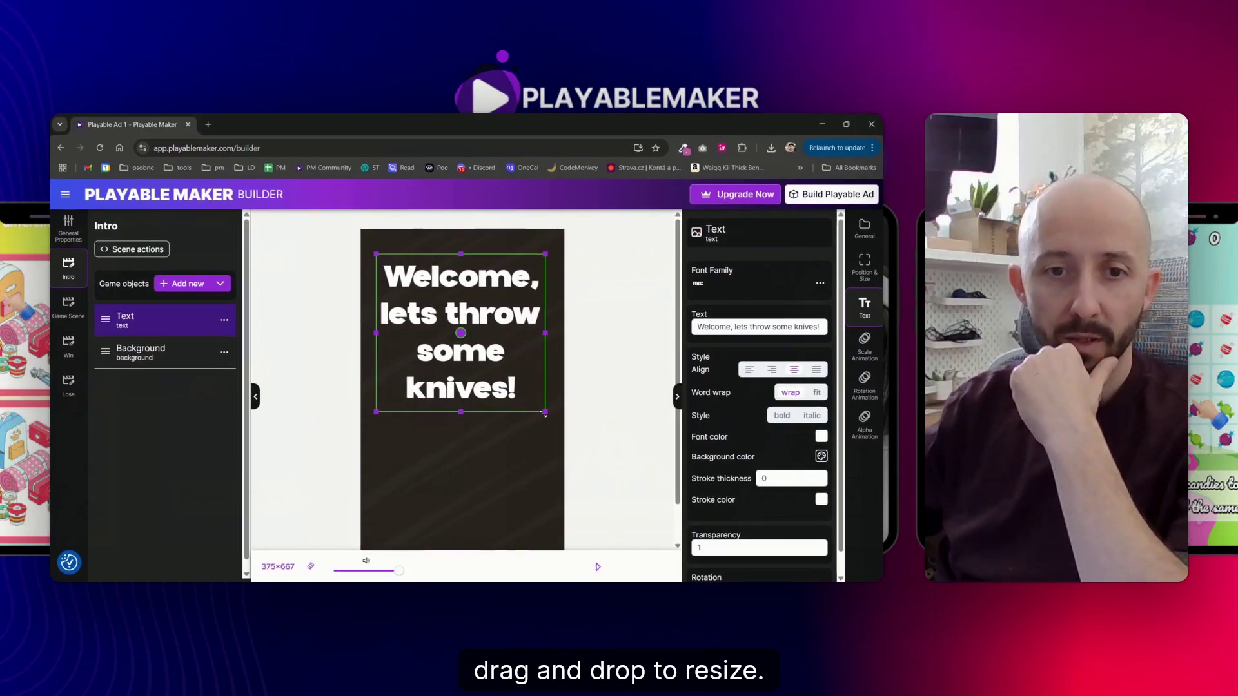
# Step: In landscape orientation, move the welcome text to the left half of the Intro scene and enlarge it
pyautogui.click(310, 566)
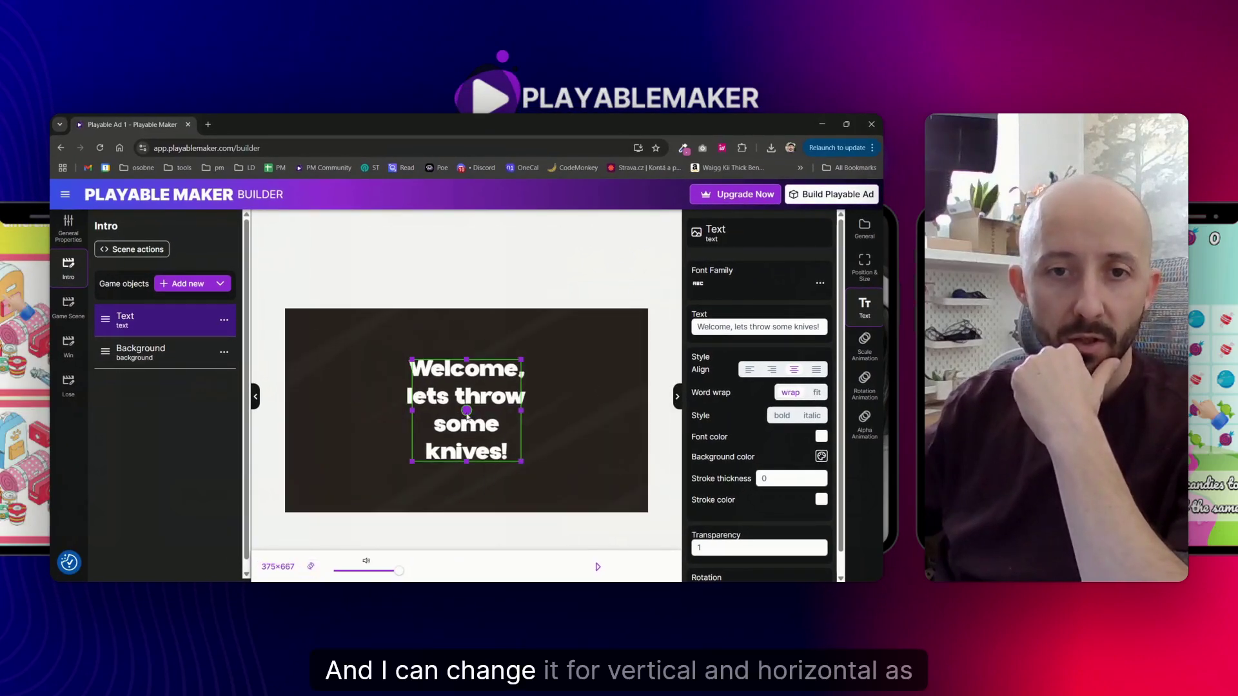
pyautogui.moveTo(466, 419); pyautogui.dragTo(361, 388)
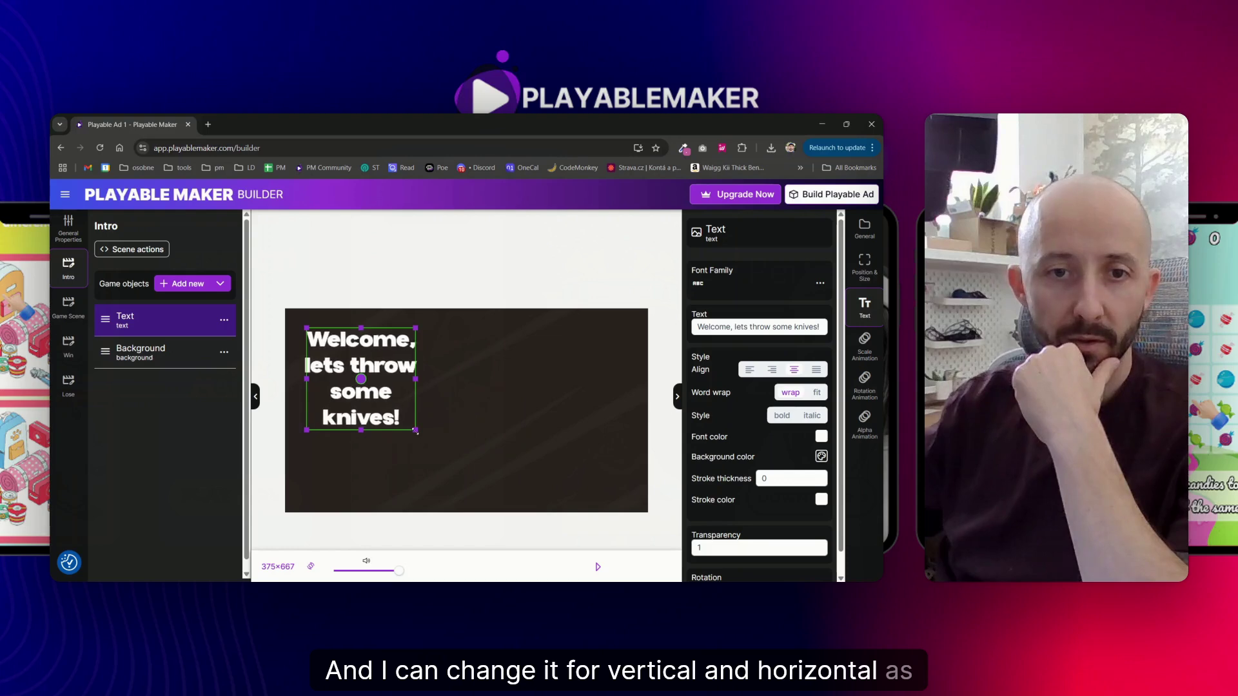
pyautogui.moveTo(415, 429); pyautogui.dragTo(465, 491)
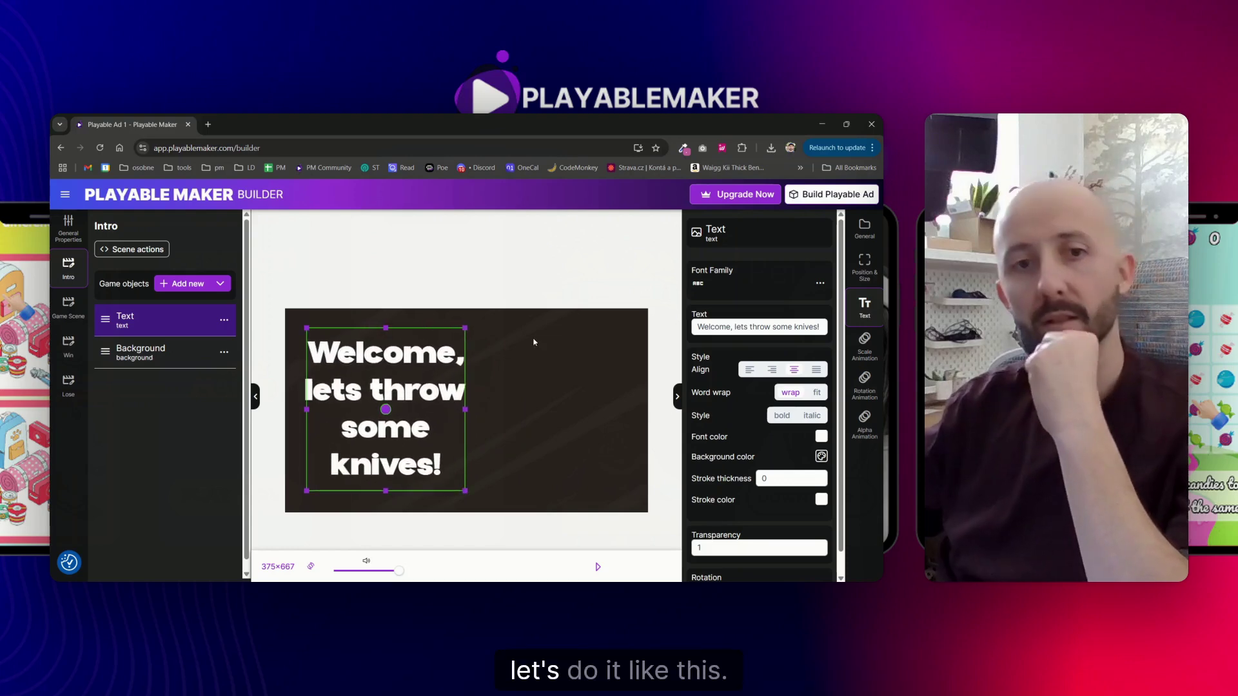
# Step: Add an Image object using icon.png to the Intro scene and place it right of the welcome text in landscape
pyautogui.click(184, 284)
pyautogui.doubleClick(492, 369)
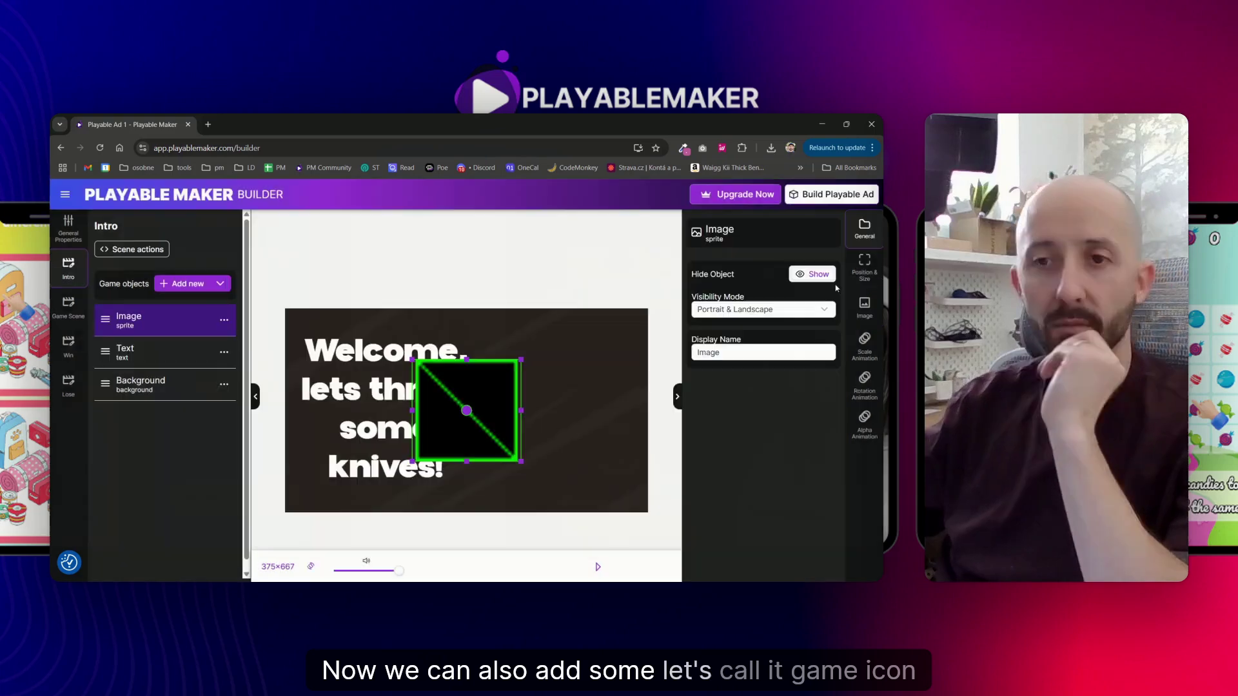
pyautogui.click(864, 303)
pyautogui.click(763, 286)
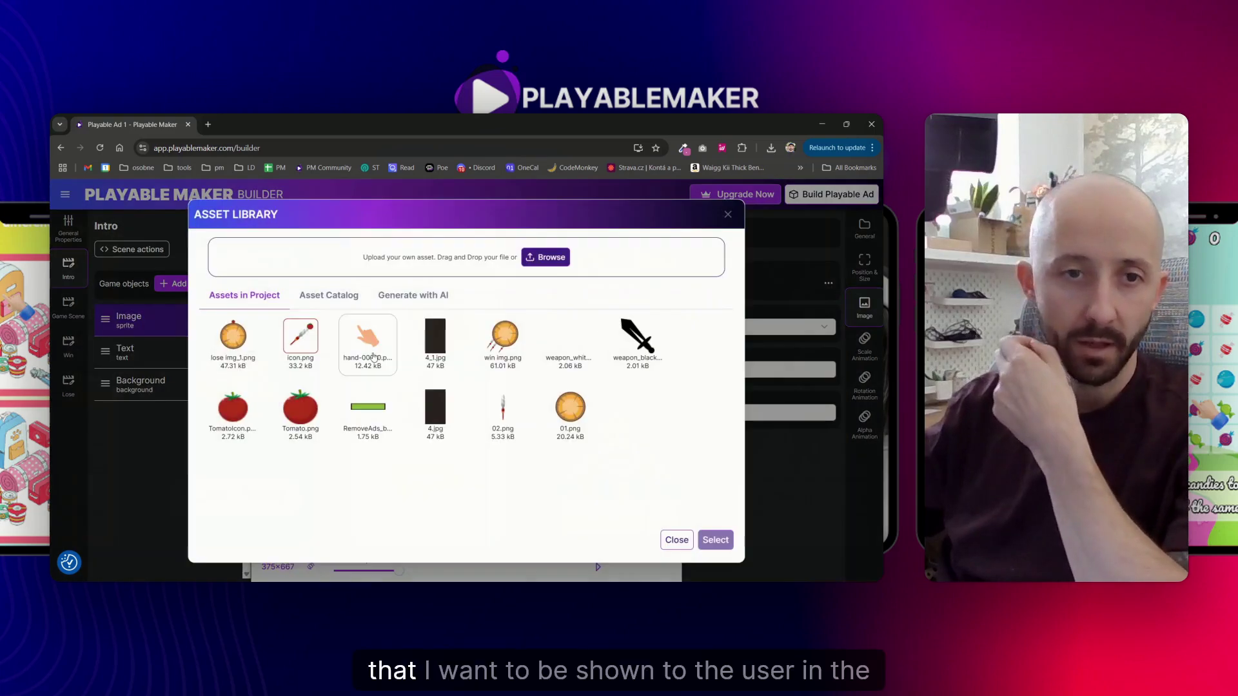
pyautogui.doubleClick(307, 347)
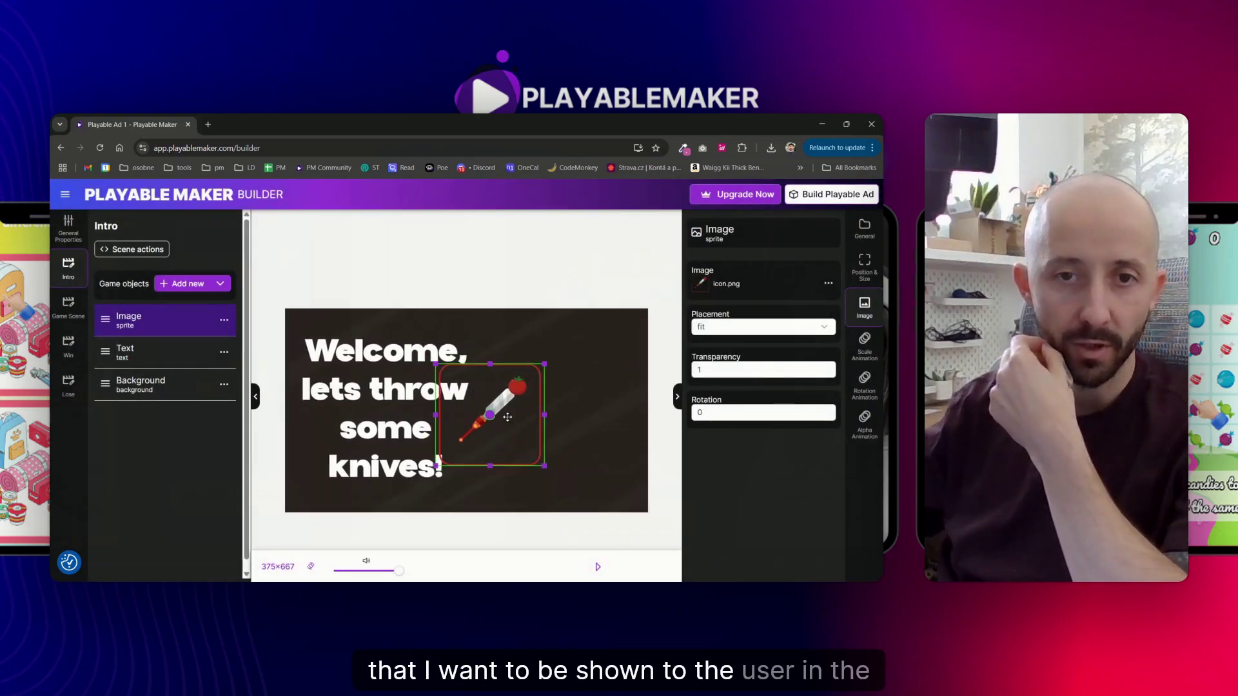
pyautogui.moveTo(508, 417); pyautogui.dragTo(550, 413)
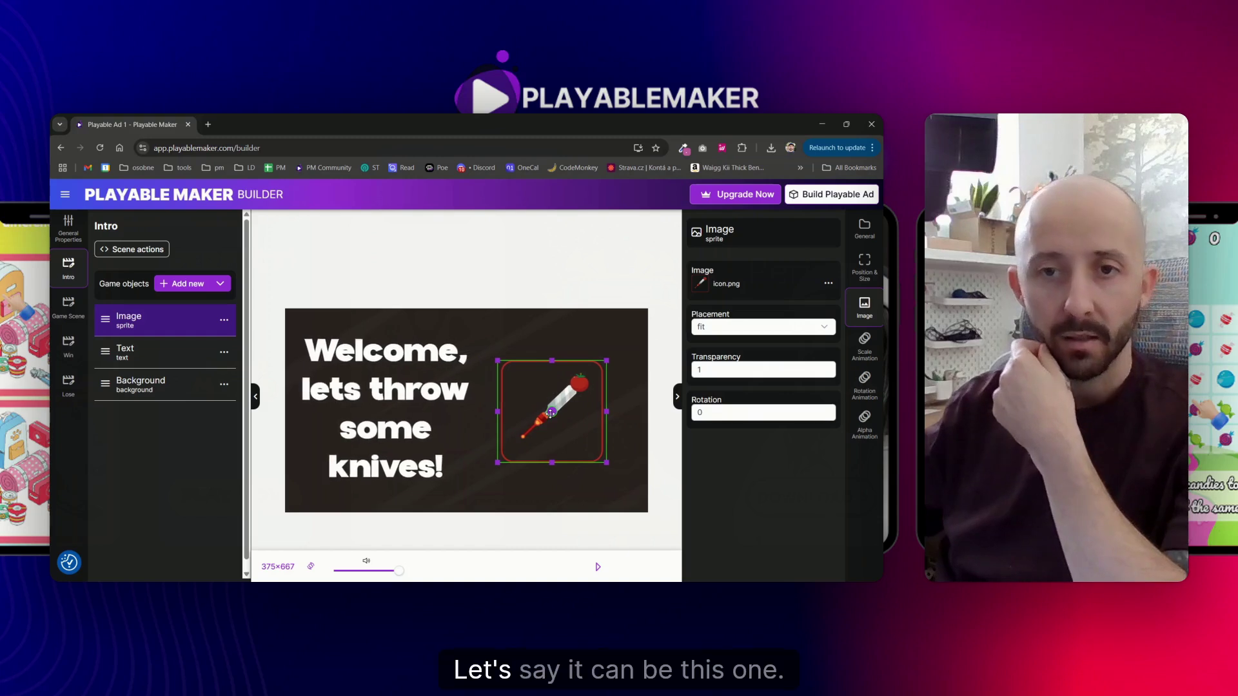
# Step: Enable the icon's rotation animation without infinite repeat, with value 10, and place the icon centred below the welcome text in portrait
pyautogui.click(867, 384)
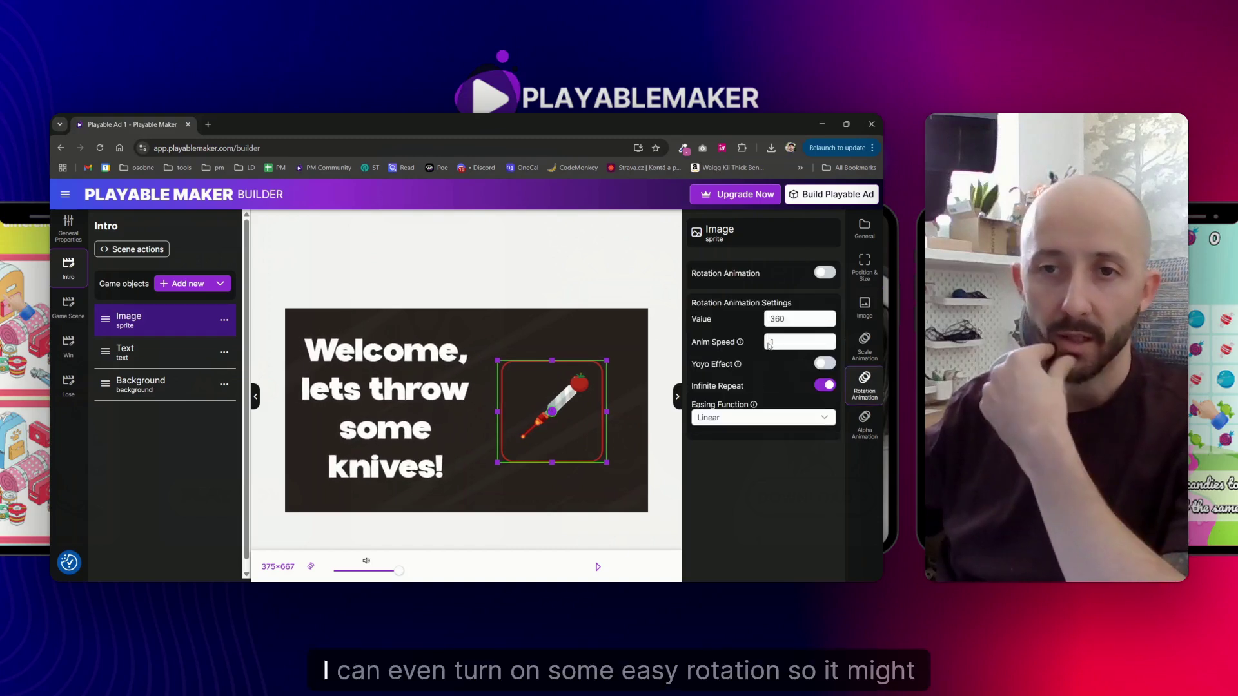
pyautogui.click(823, 273)
pyautogui.click(824, 385)
pyautogui.moveTo(790, 319); pyautogui.dragTo(762, 320)
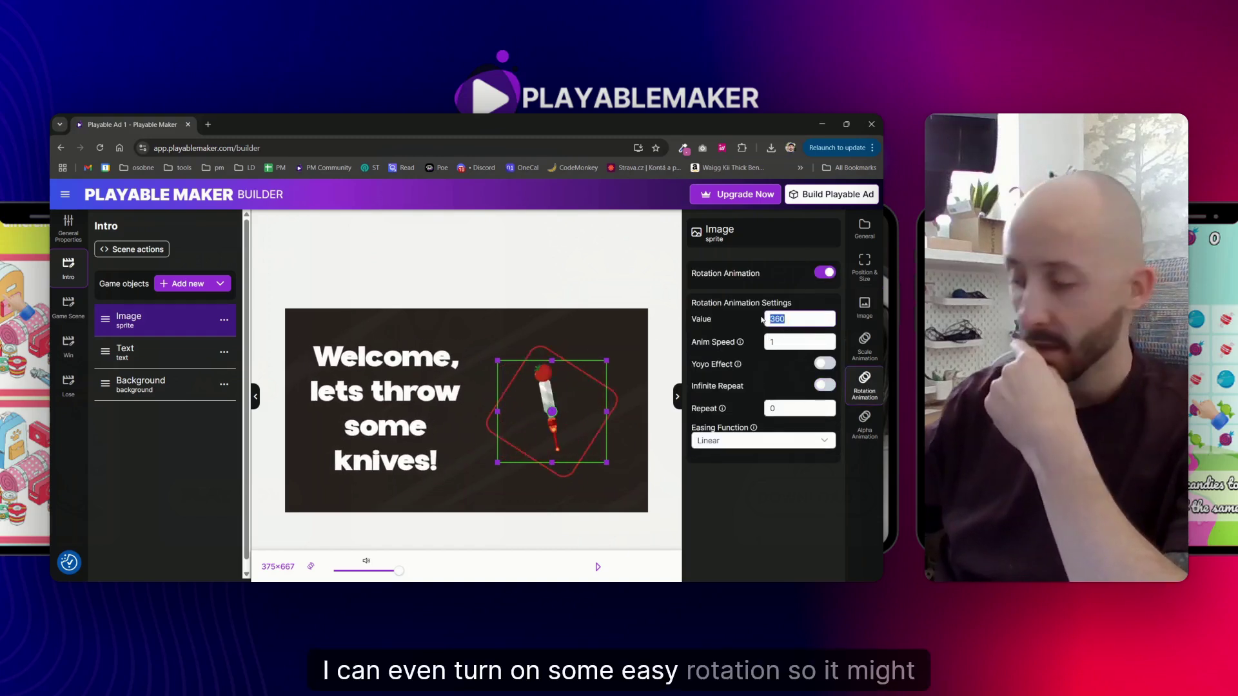
pyautogui.write('10')
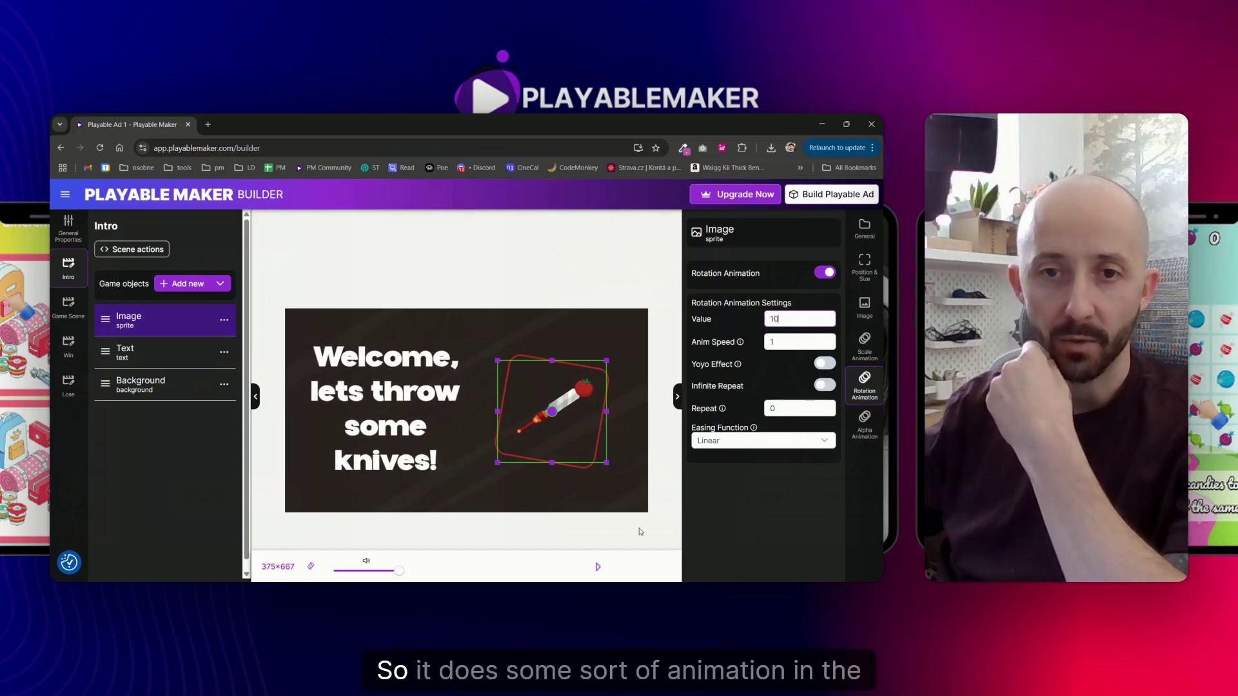
pyautogui.click(310, 566)
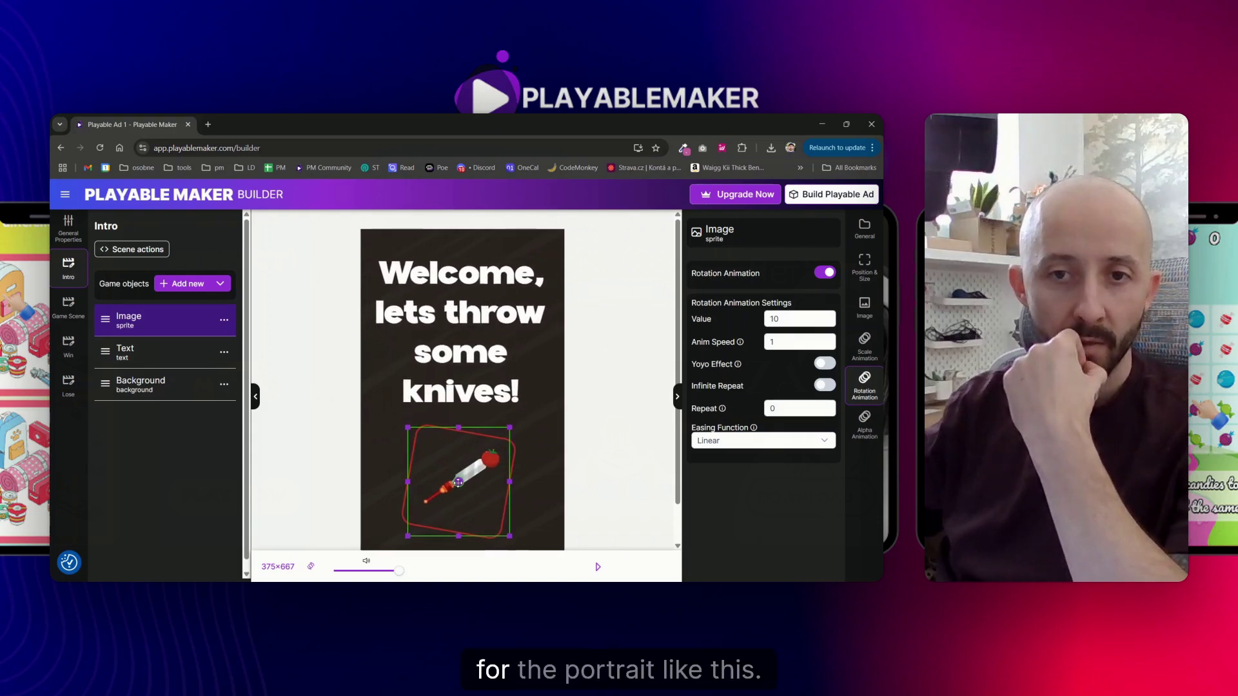
pyautogui.scroll(-1, 619, 403)
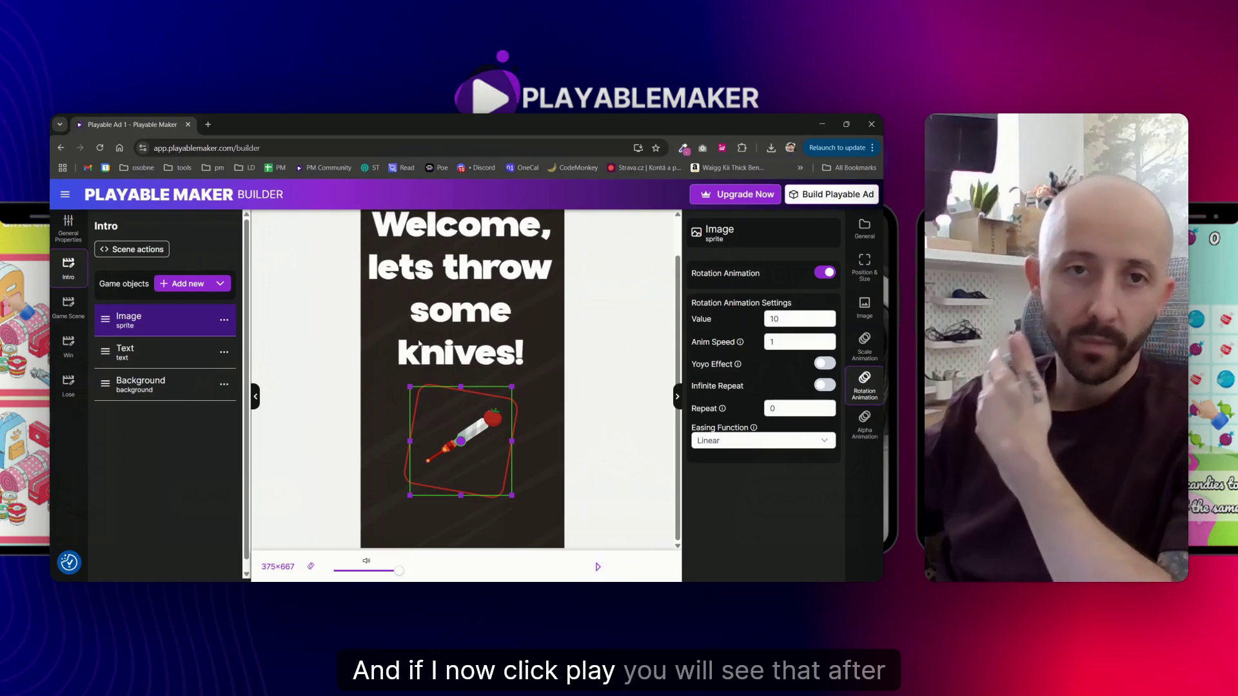
# Step: Check the Intro's scene action and preview the ad's transition from the Intro to the Game Scene
pyautogui.click(131, 249)
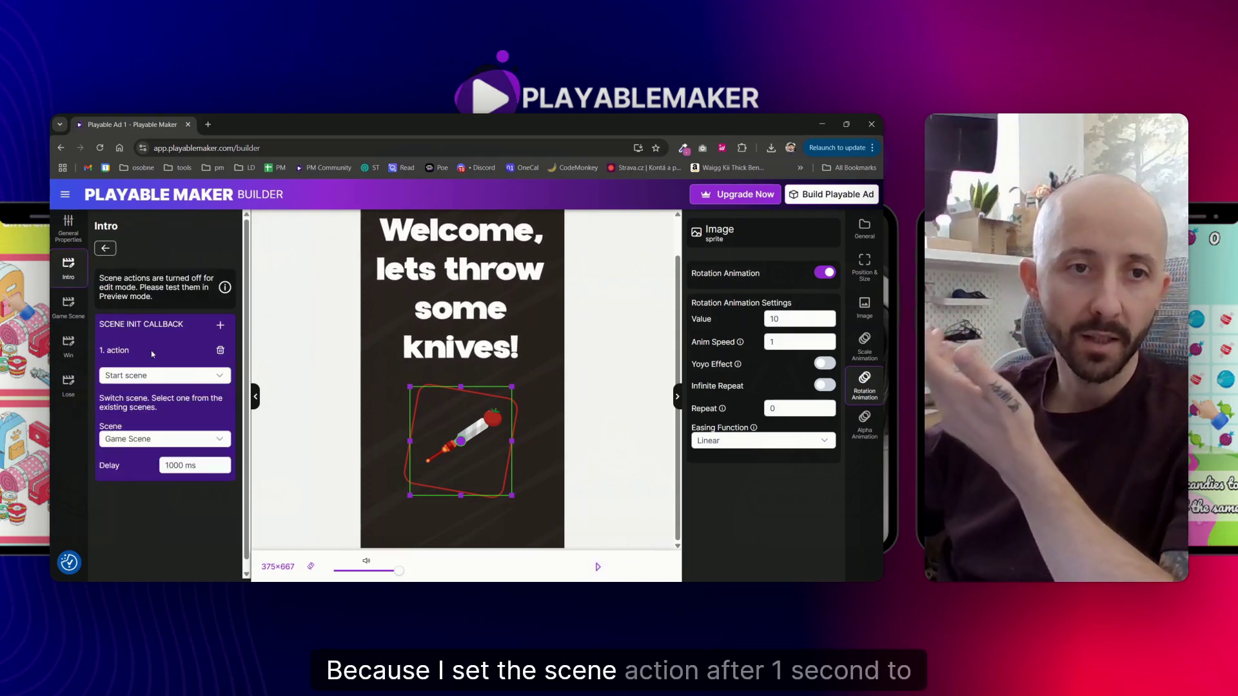
pyautogui.click(105, 249)
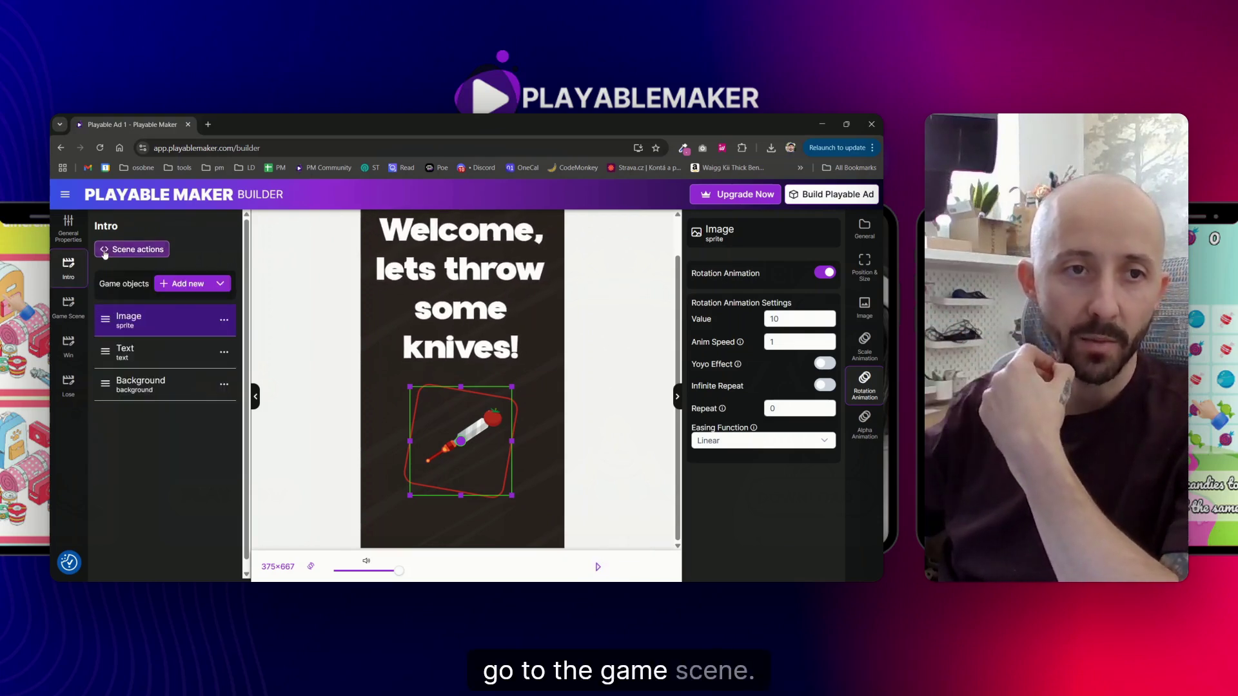
pyautogui.click(598, 567)
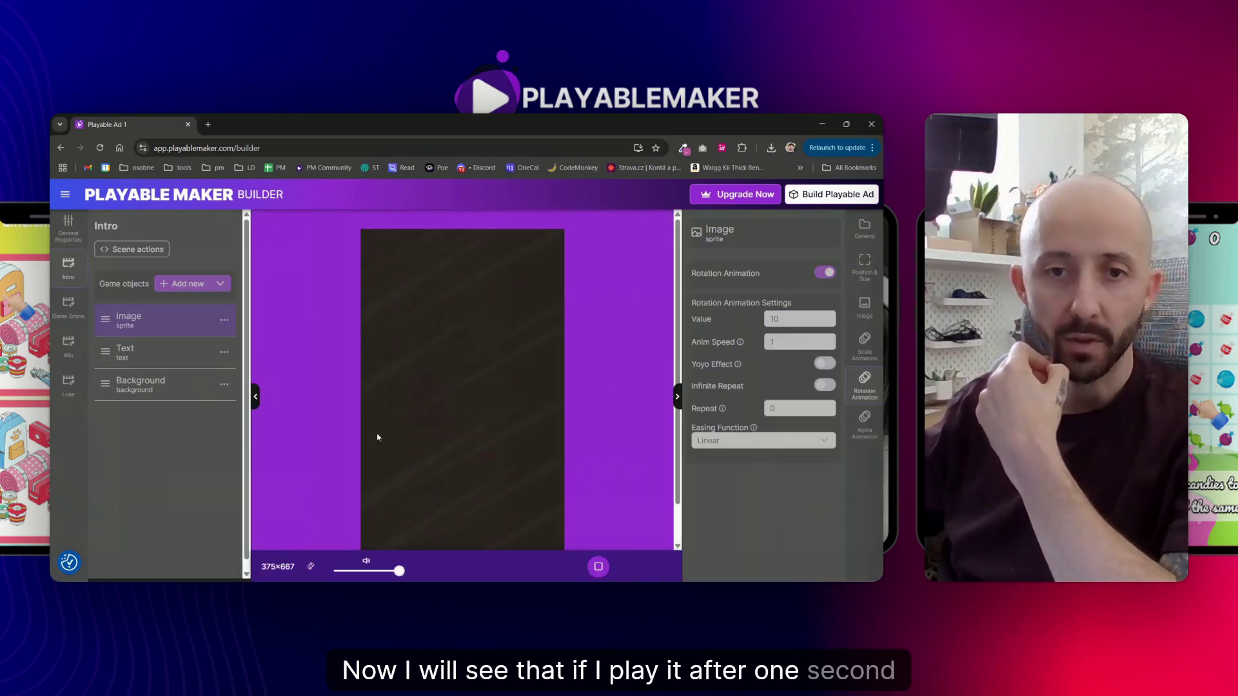
pyautogui.click(602, 565)
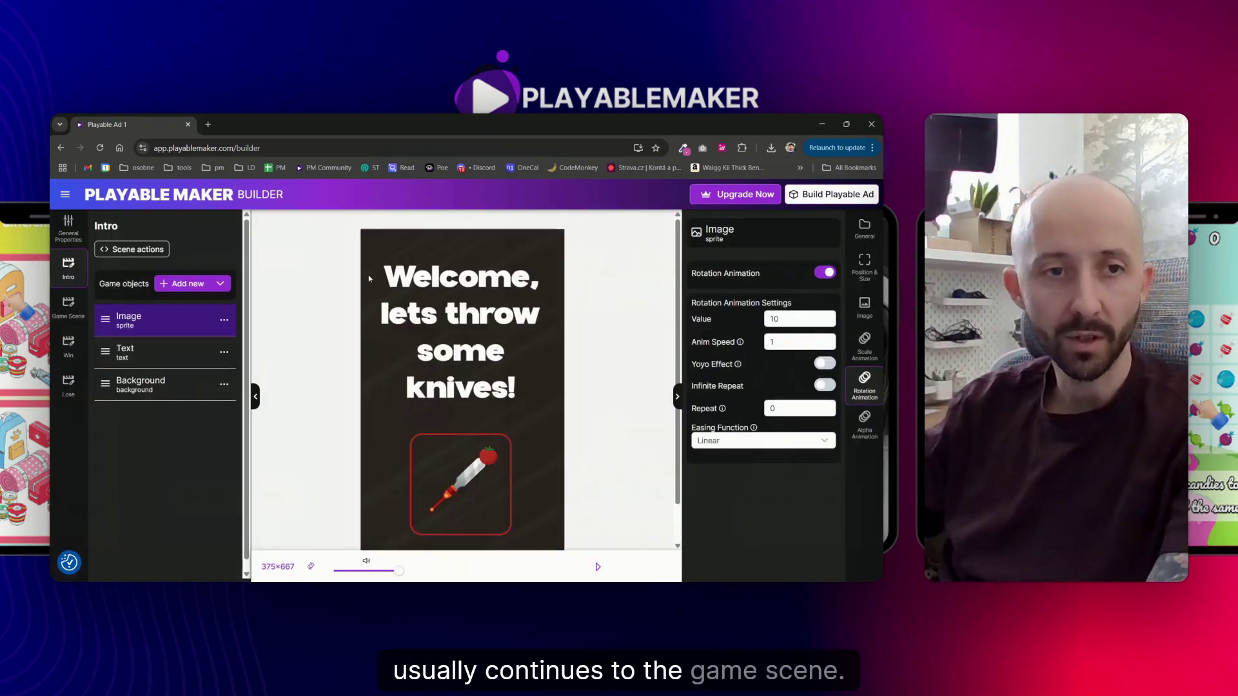
# Step: Insert a Knife Throw game object into the Game Scene
pyautogui.click(71, 316)
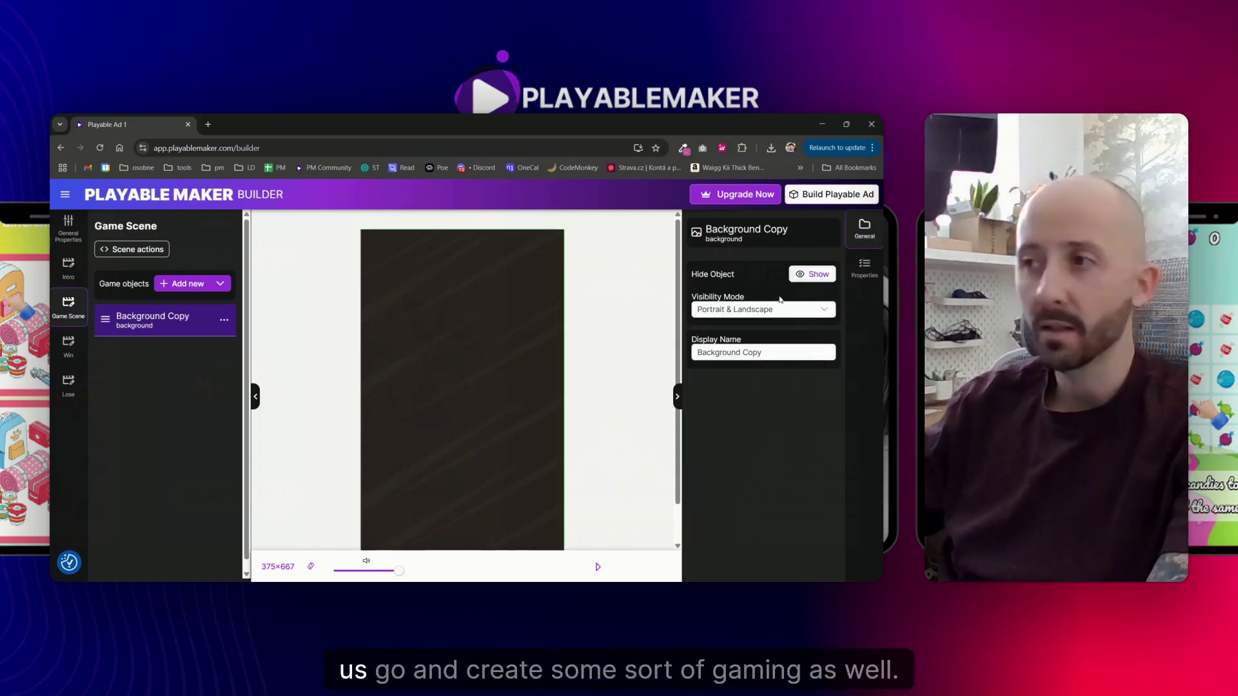
pyautogui.click(185, 283)
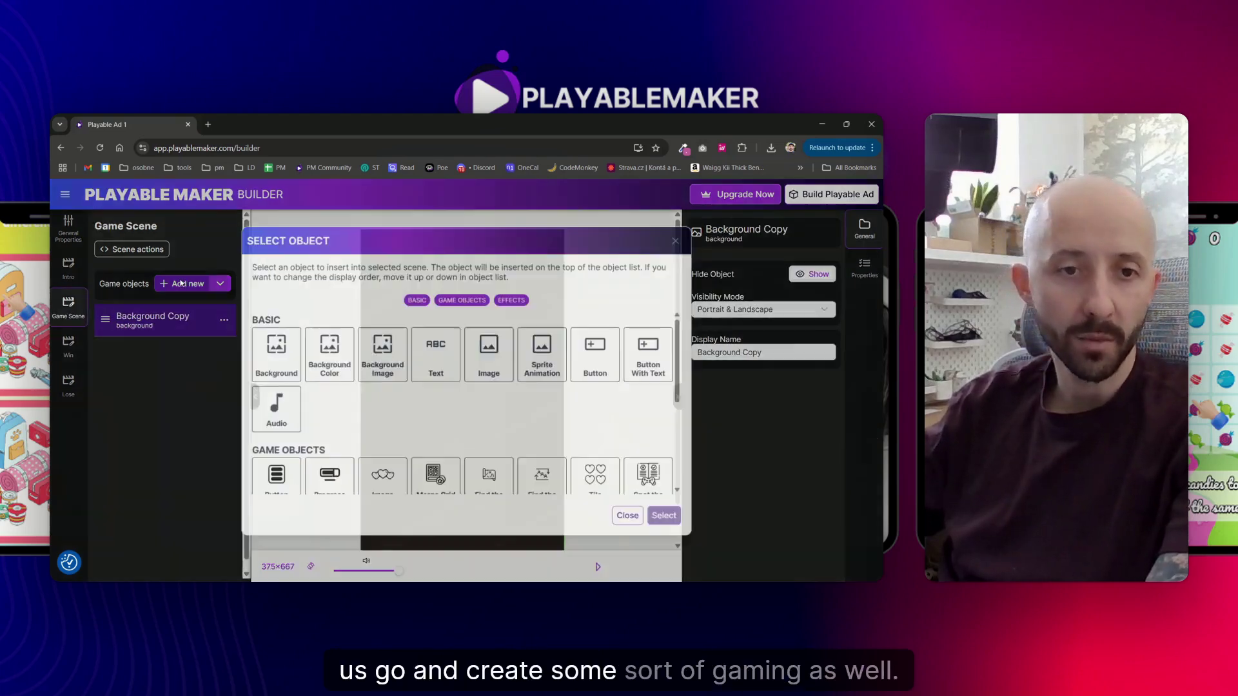
pyautogui.scroll(-3, 440, 413)
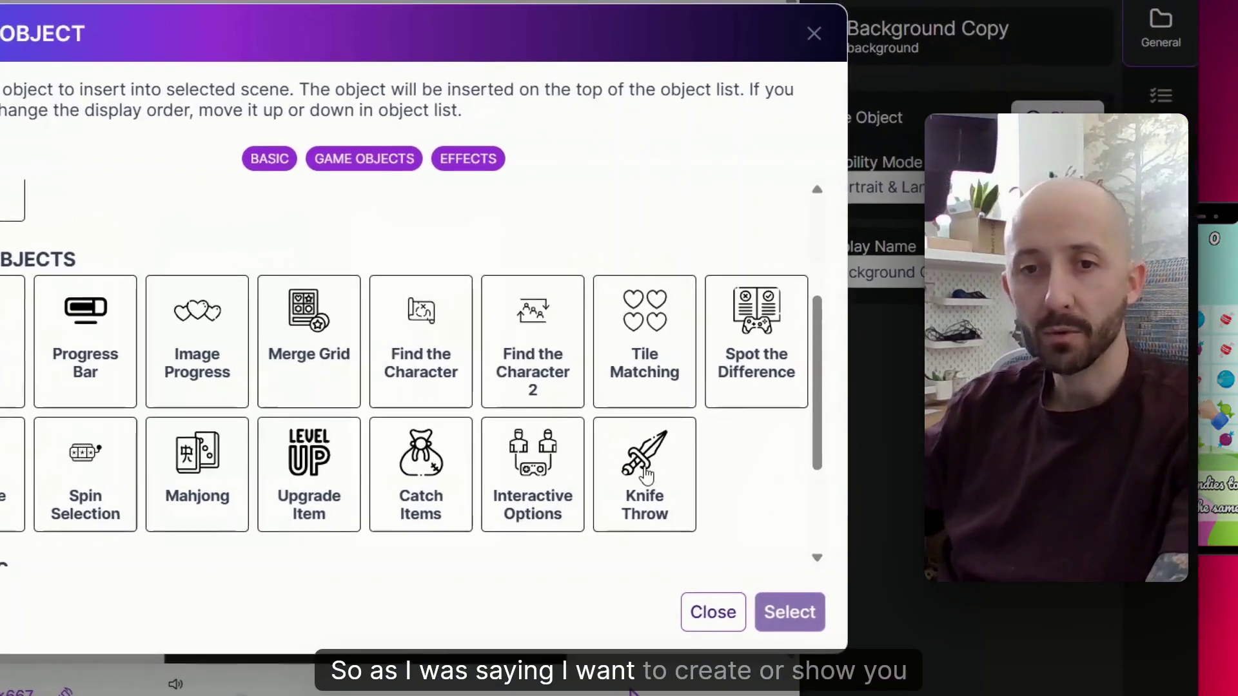
pyautogui.doubleClick(603, 454)
pyautogui.scroll(-1, 114, 287)
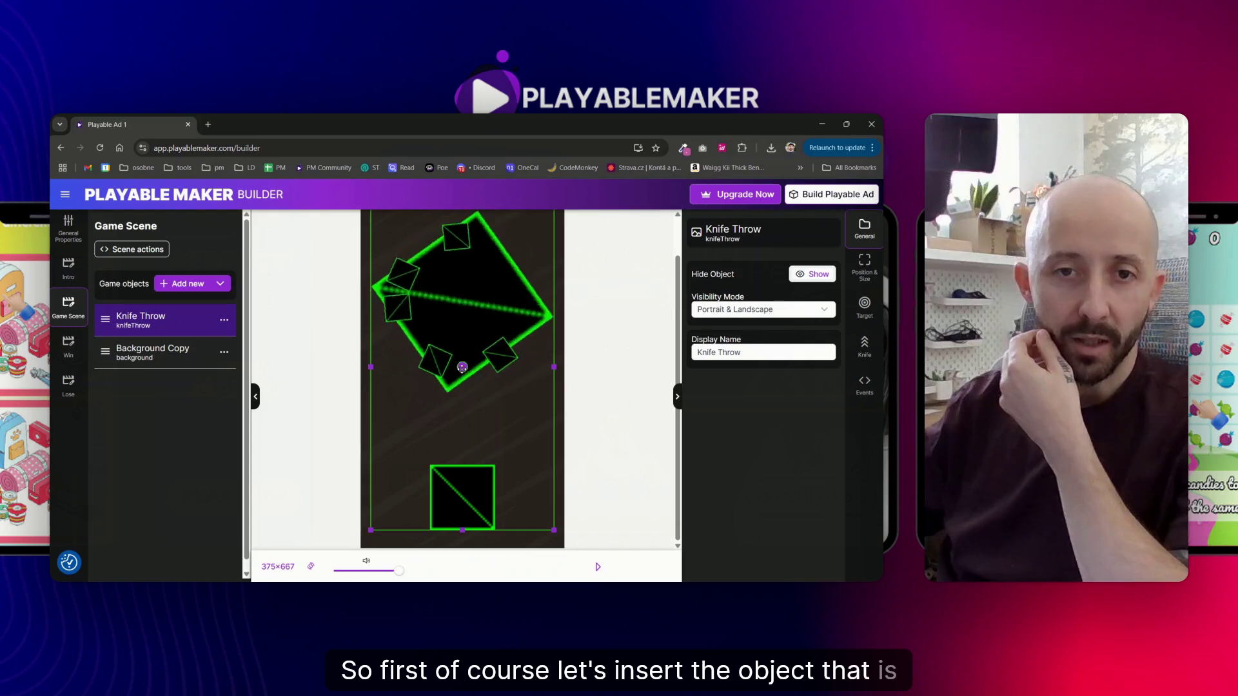
pyautogui.scroll(1, 606, 372)
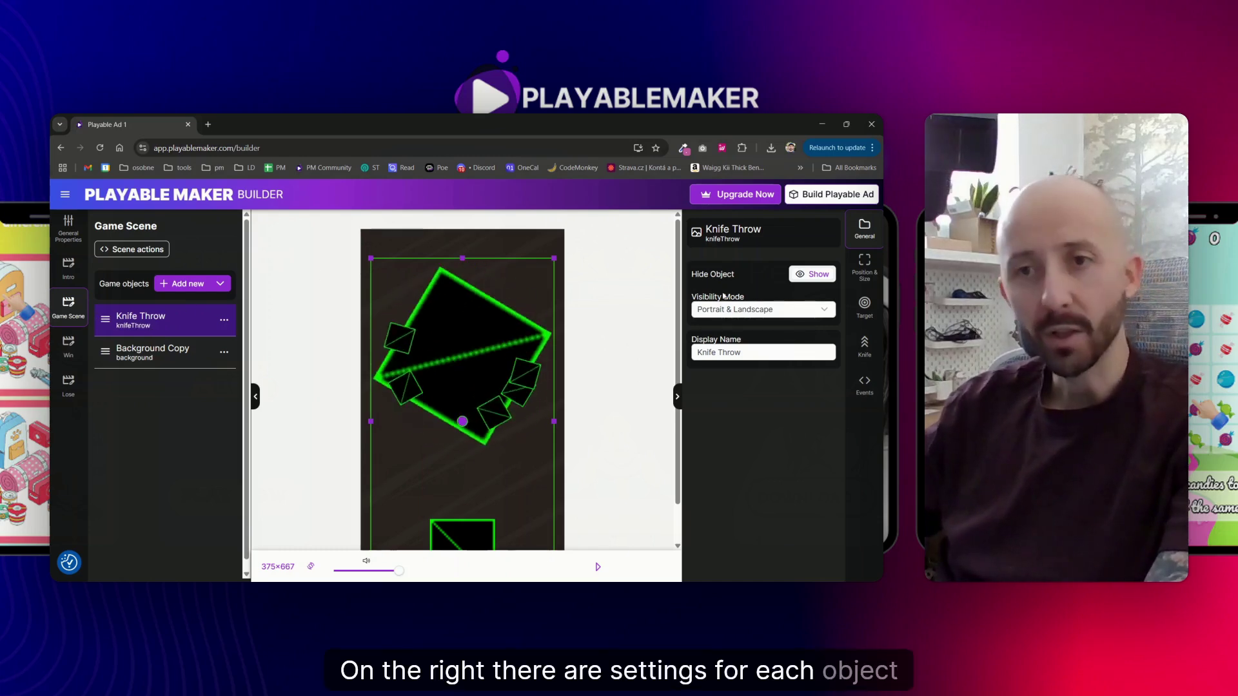
# Step: Set the Knife Throw object's circle image to 01.png
pyautogui.click(867, 266)
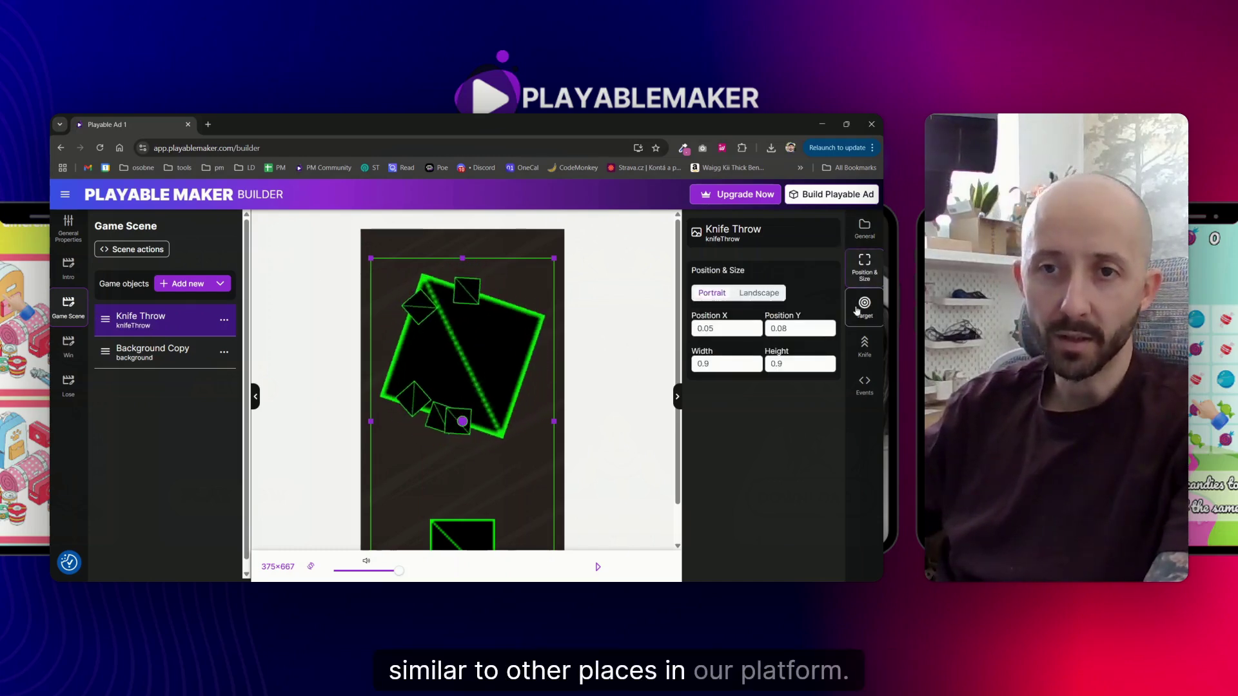
pyautogui.click(861, 307)
pyautogui.click(750, 285)
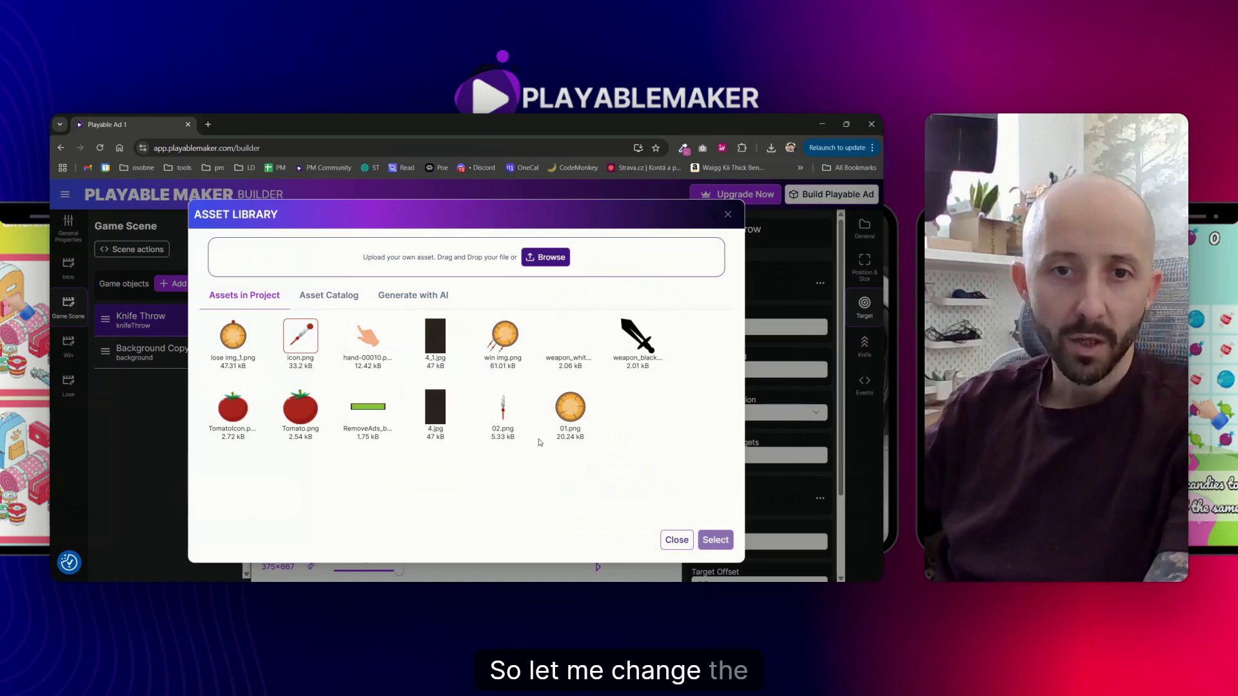
pyautogui.press('Escape')
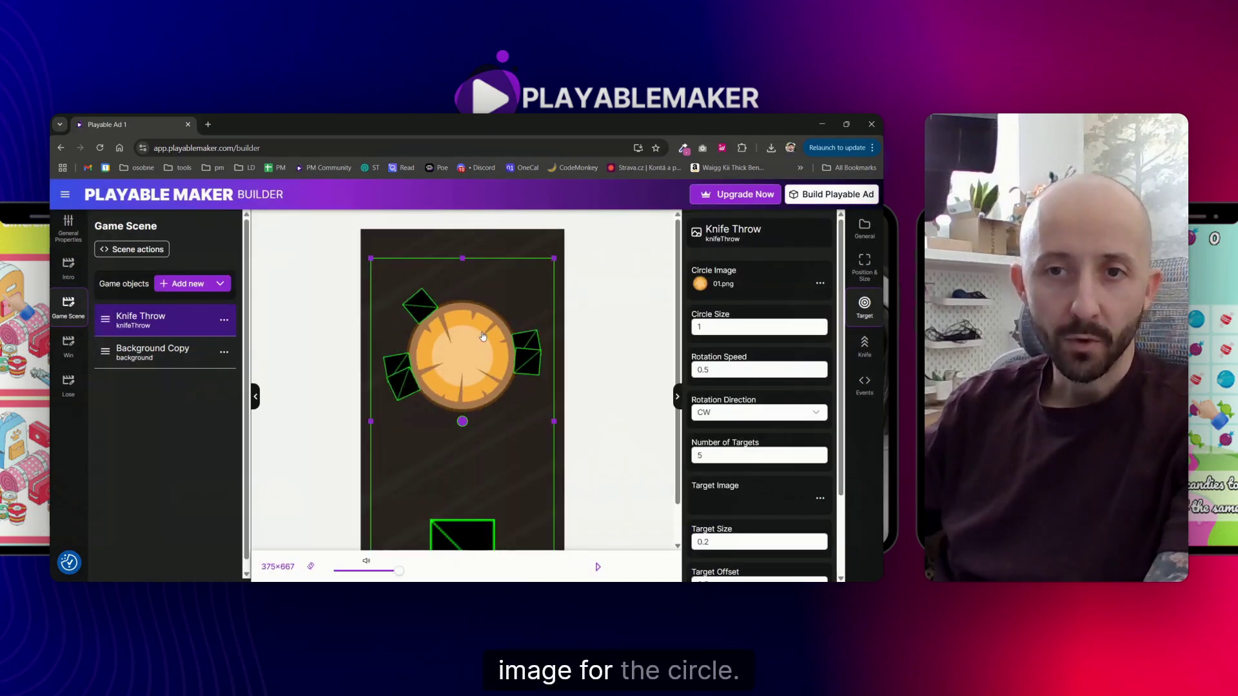
# Step: Set the Knife Throw target image to Tomato.png and the target size to 0.3
pyautogui.scroll(-3, 758, 386)
pyautogui.click(759, 394)
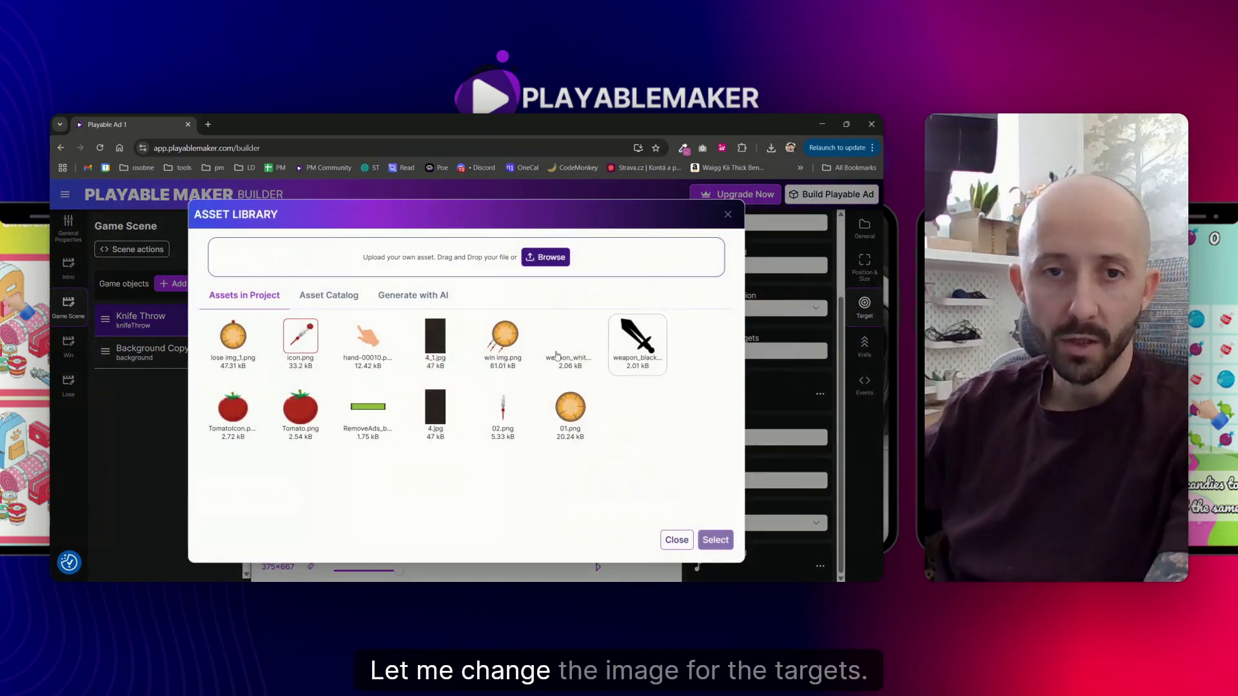
pyautogui.doubleClick(279, 412)
pyautogui.click(709, 440)
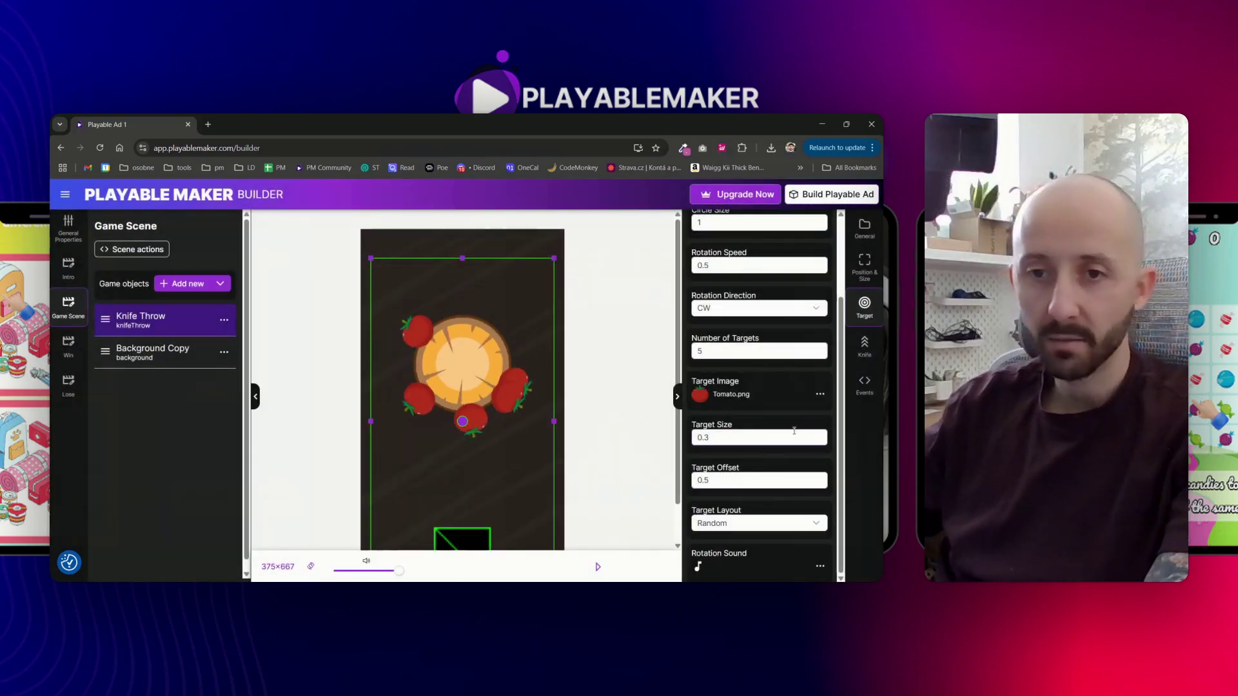
# Step: Set the Knife Throw circle's rotation direction to CCW and its rotation speed to 0.4
pyautogui.click(736, 311)
pyautogui.click(724, 347)
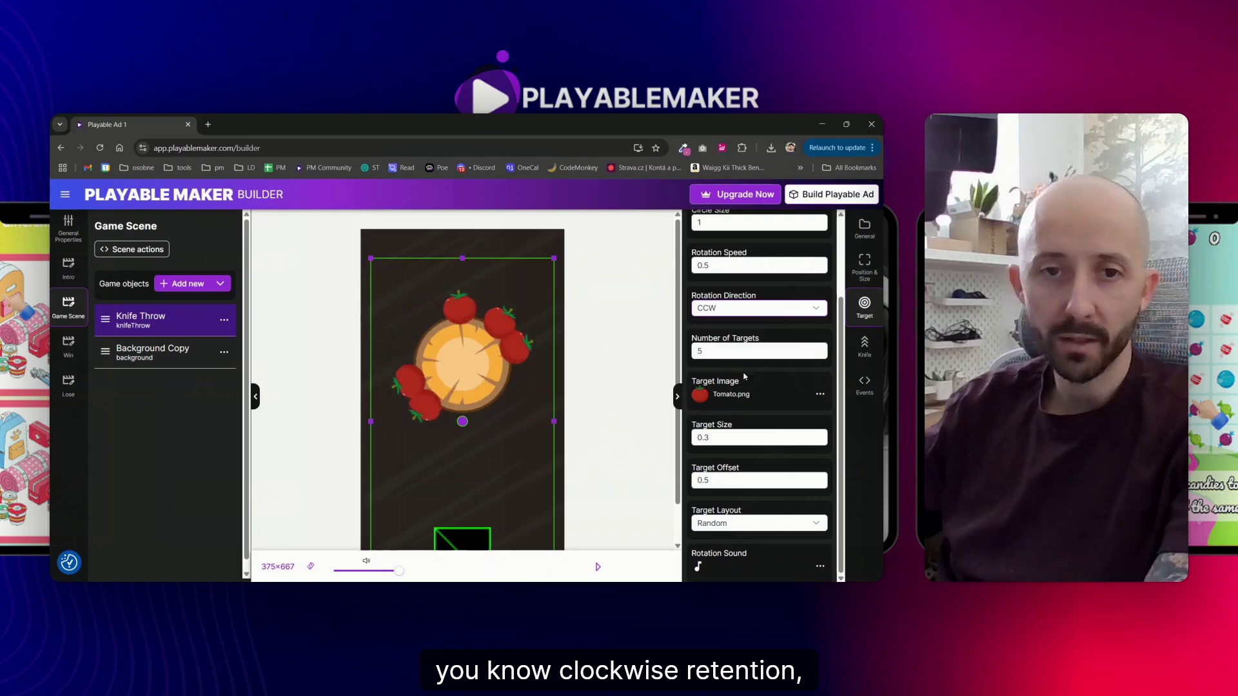
pyautogui.scroll(2, 734, 384)
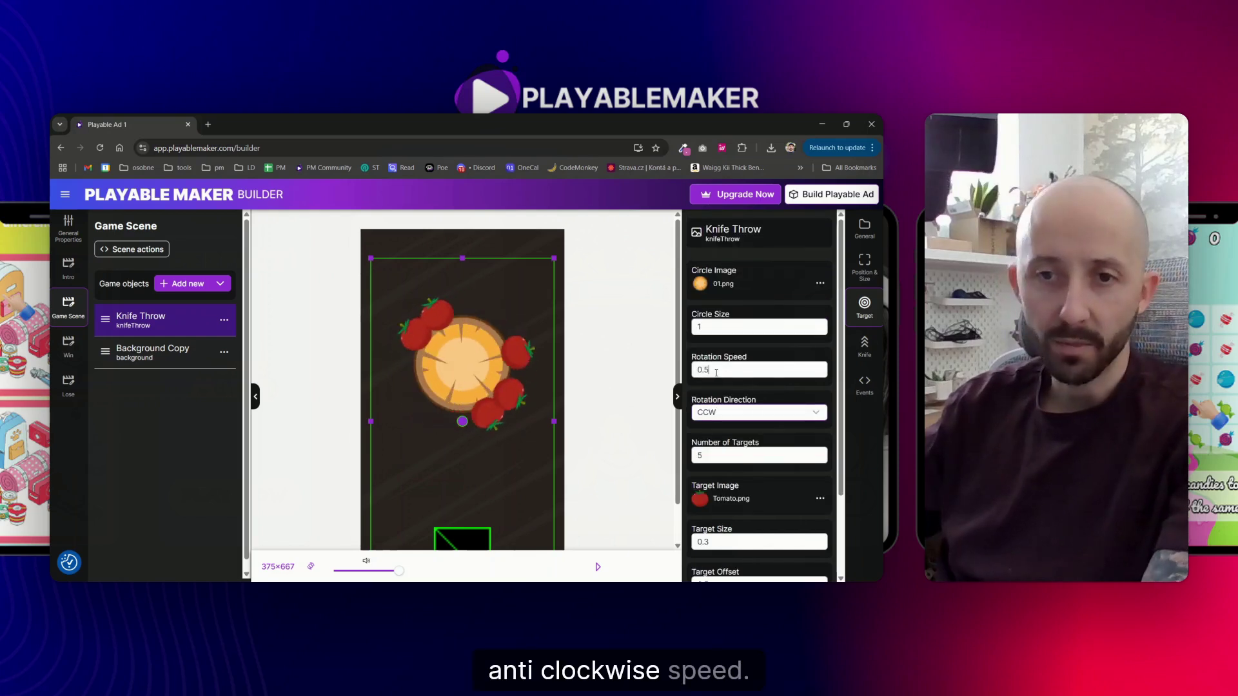
pyautogui.write('1')
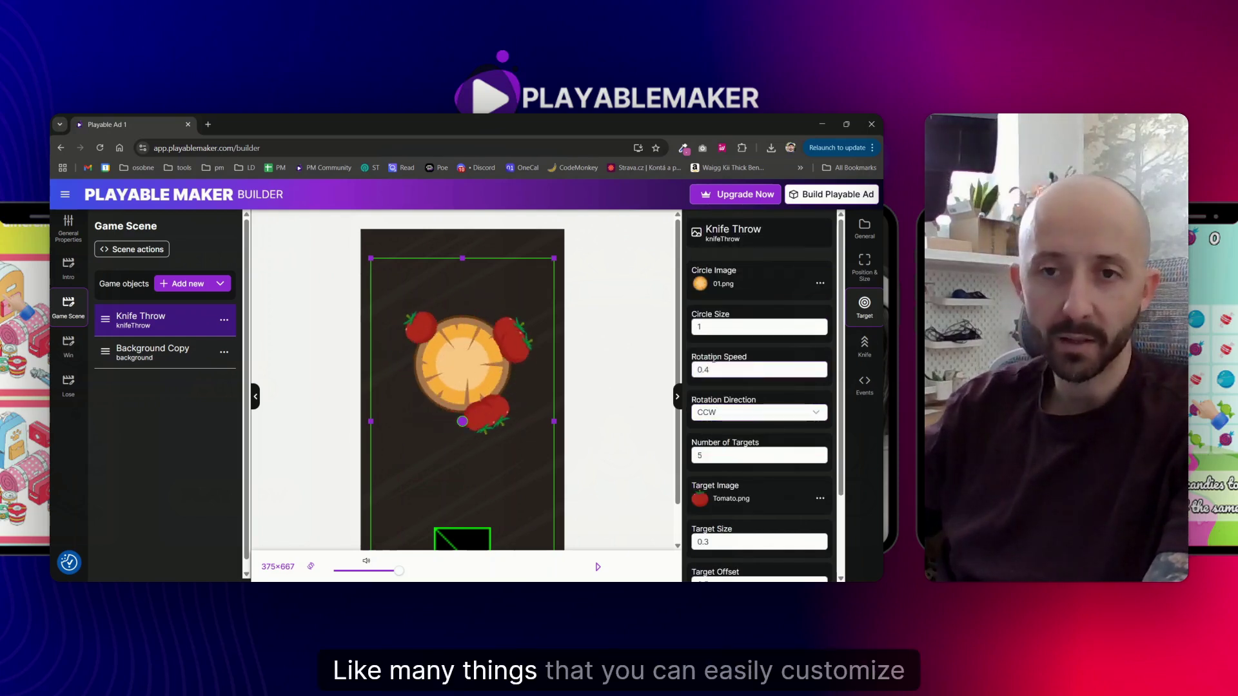
# Step: Set the Knife Throw circle's rotation direction to CW and the target size to 0.2
pyautogui.scroll(-1, 764, 383)
pyautogui.click(754, 358)
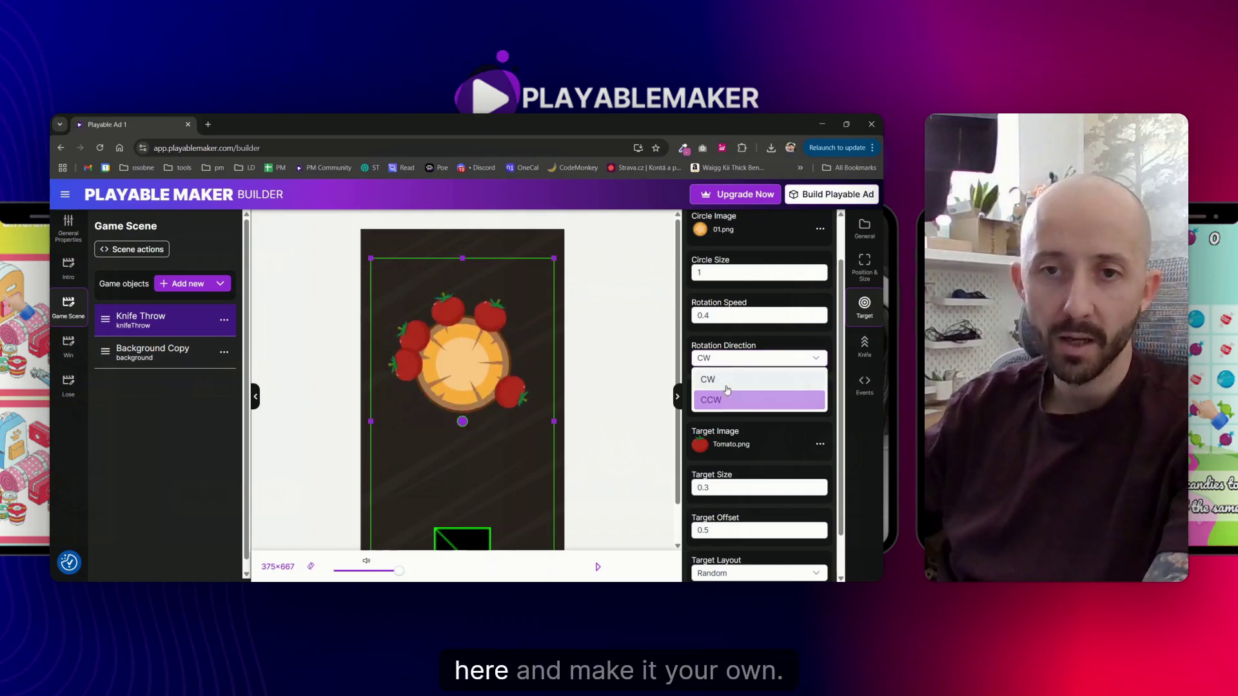
pyautogui.click(715, 377)
pyautogui.scroll(-1, 748, 434)
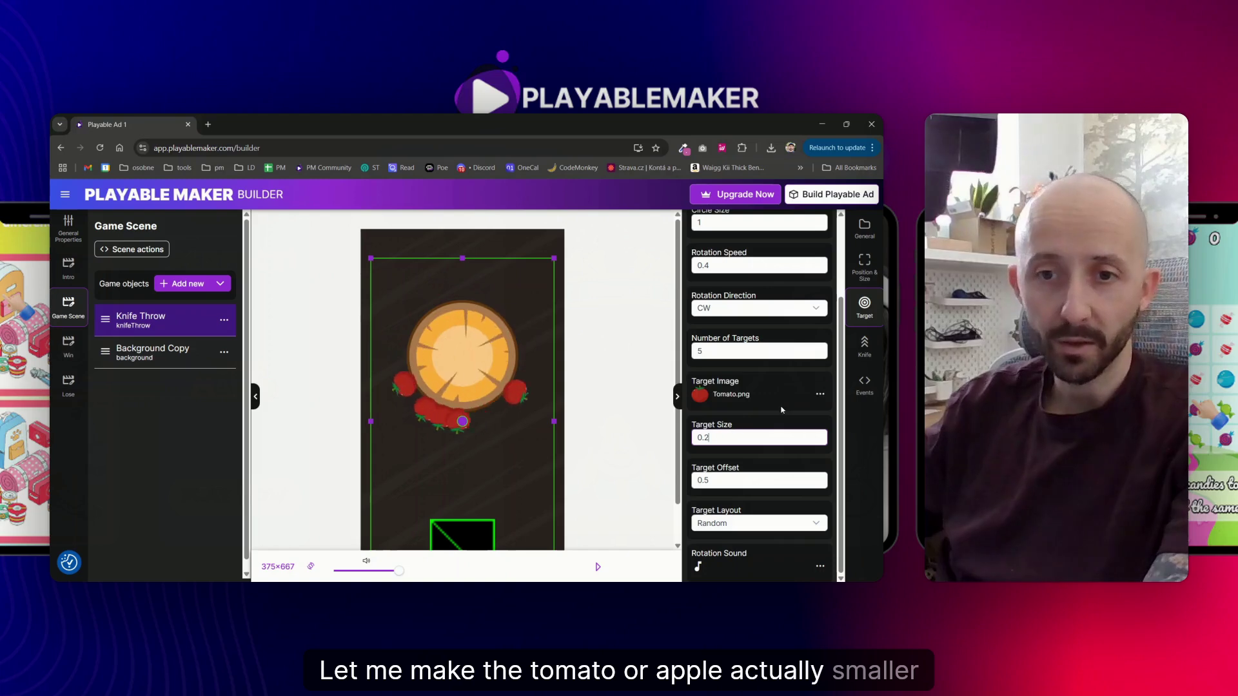
# Step: Upload rotate.mp3 to the project assets and set it as the Knife Throw rotation sound
pyautogui.click(698, 566)
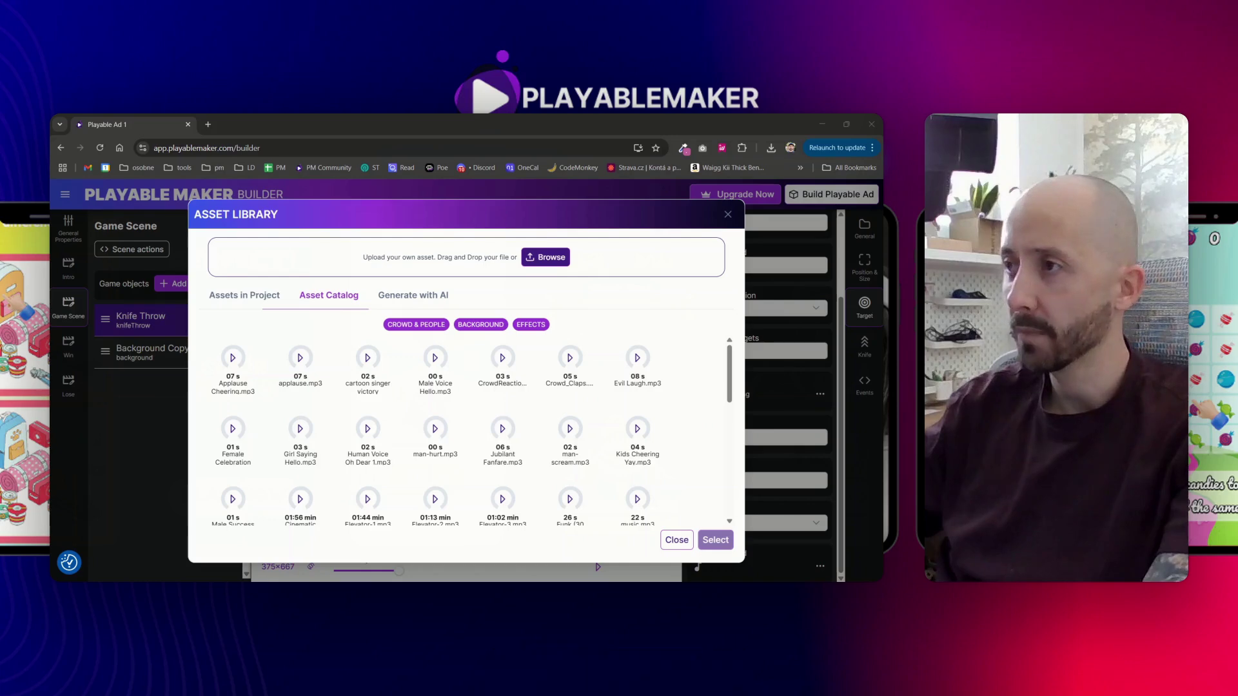
pyautogui.moveTo(838, 258); pyautogui.dragTo(503, 258)
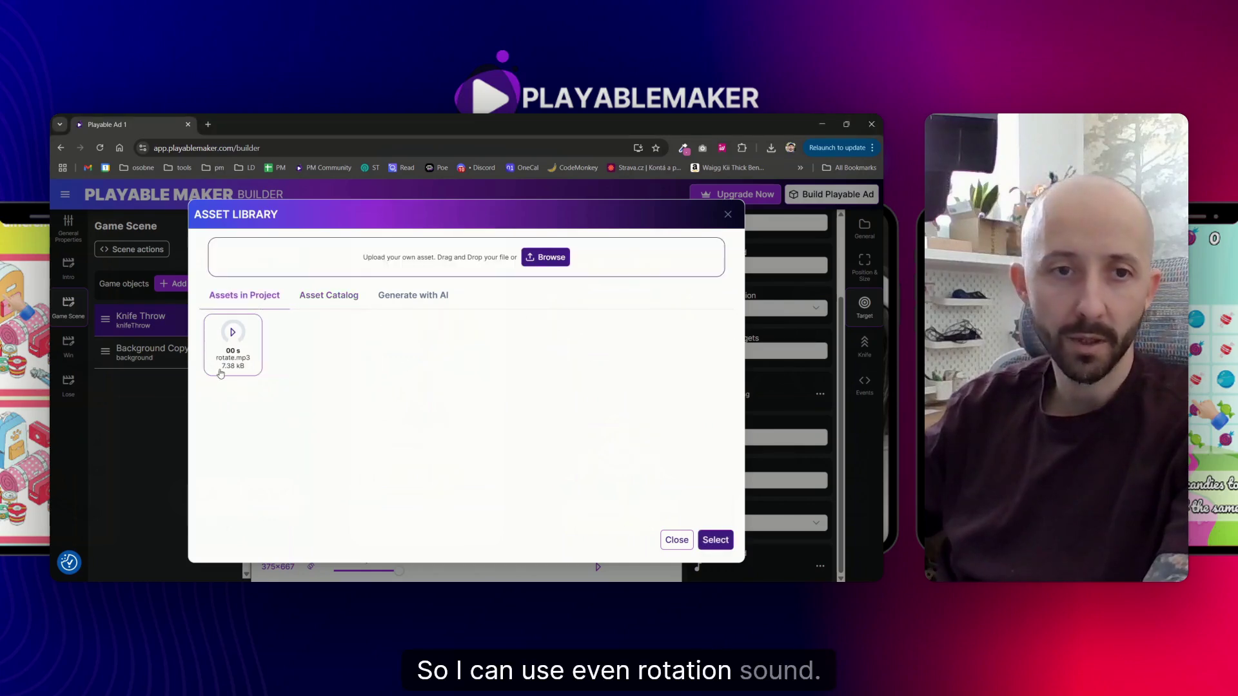
pyautogui.doubleClick(226, 368)
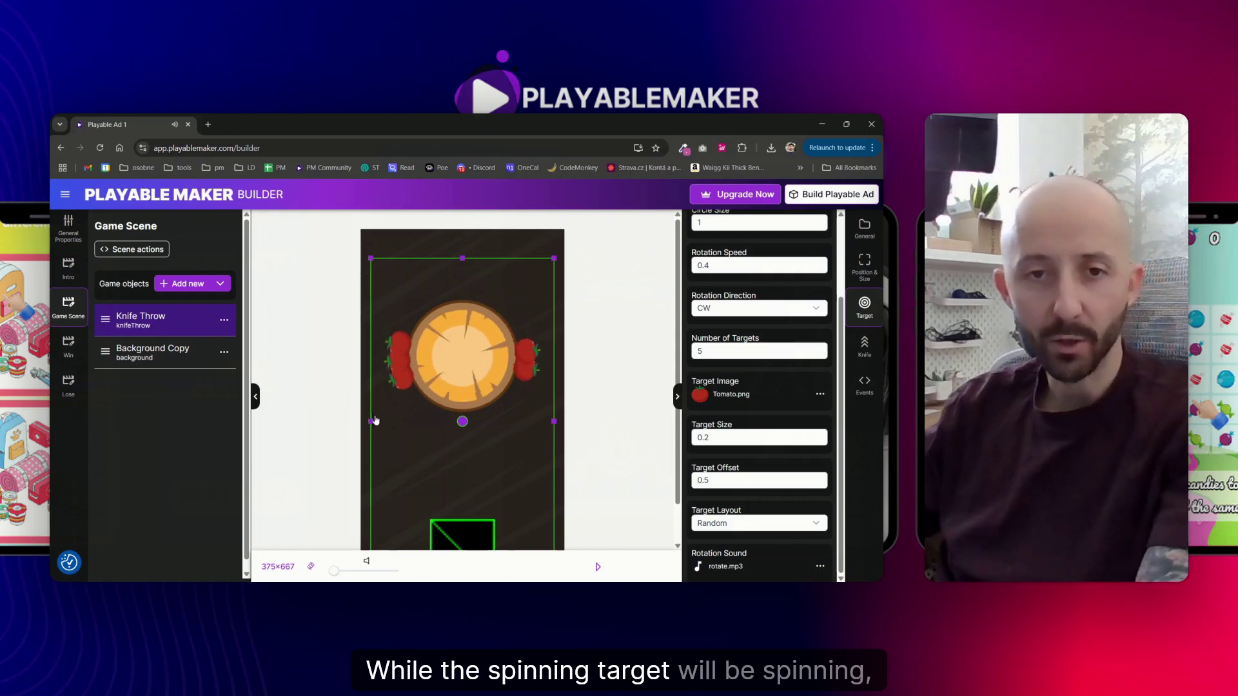
# Step: Set the Knife Throw object's maximum moves to 7 in its knife settings
pyautogui.scroll(-1, 387, 422)
pyautogui.scroll(2, 690, 461)
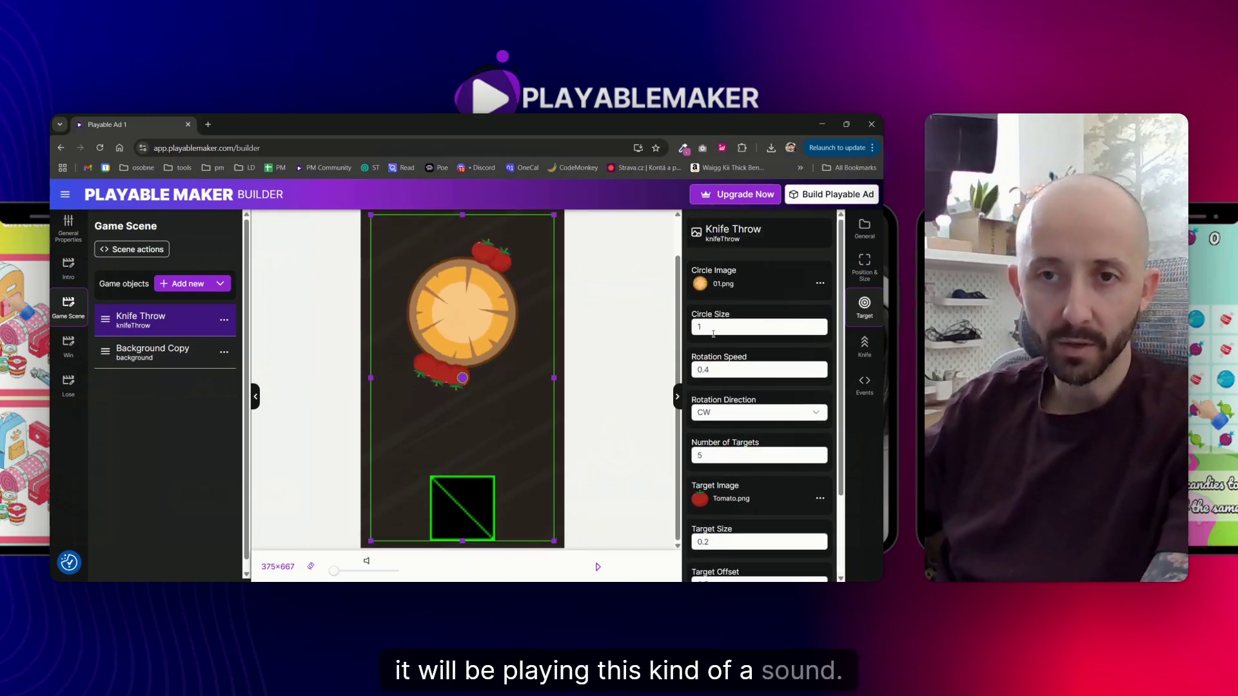
pyautogui.click(870, 360)
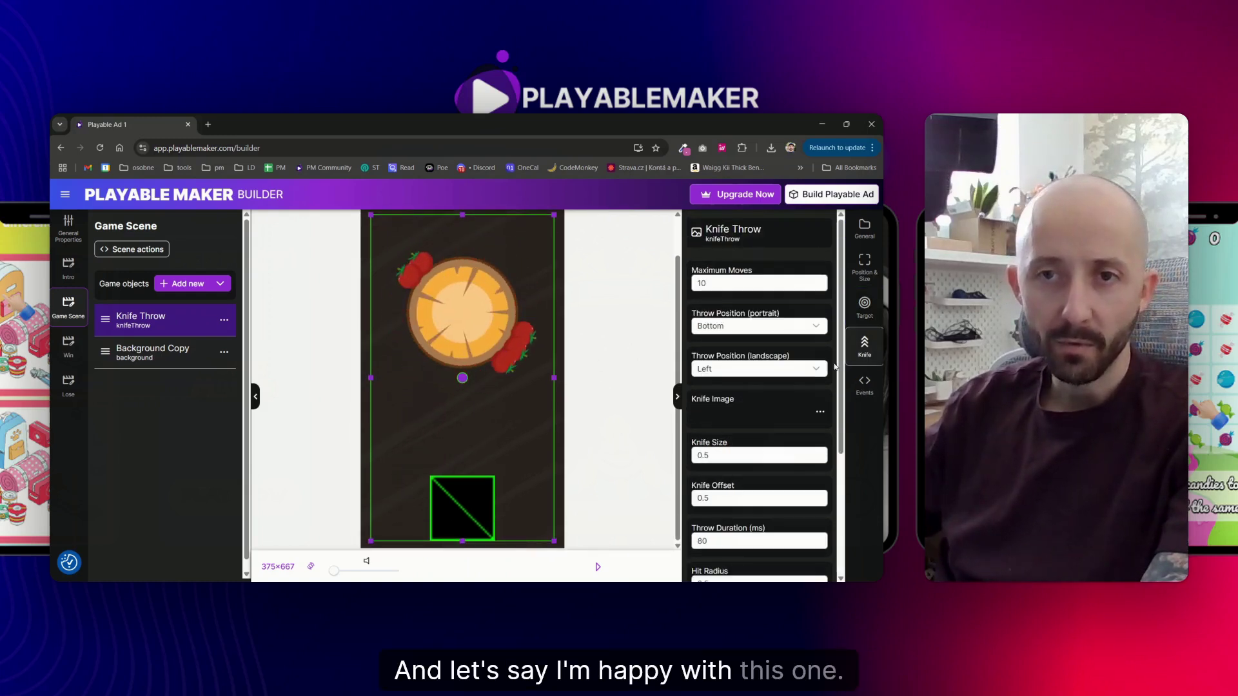
pyautogui.doubleClick(695, 282)
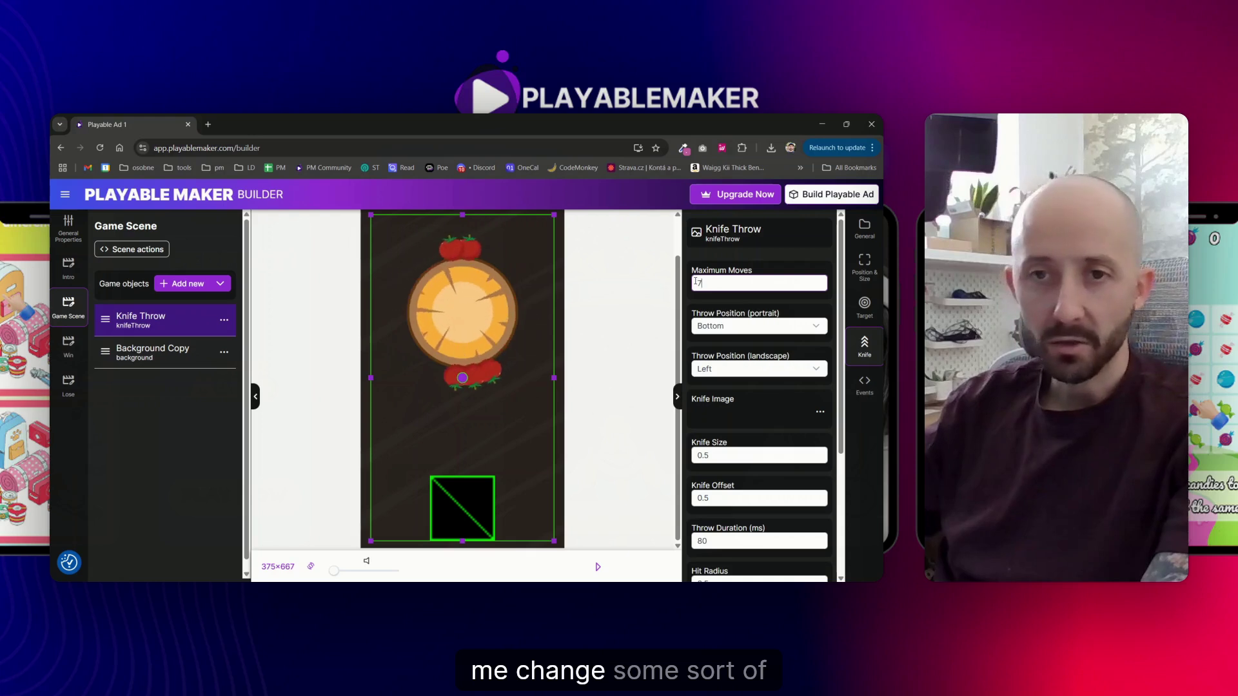
pyautogui.write('7')
pyautogui.click(745, 308)
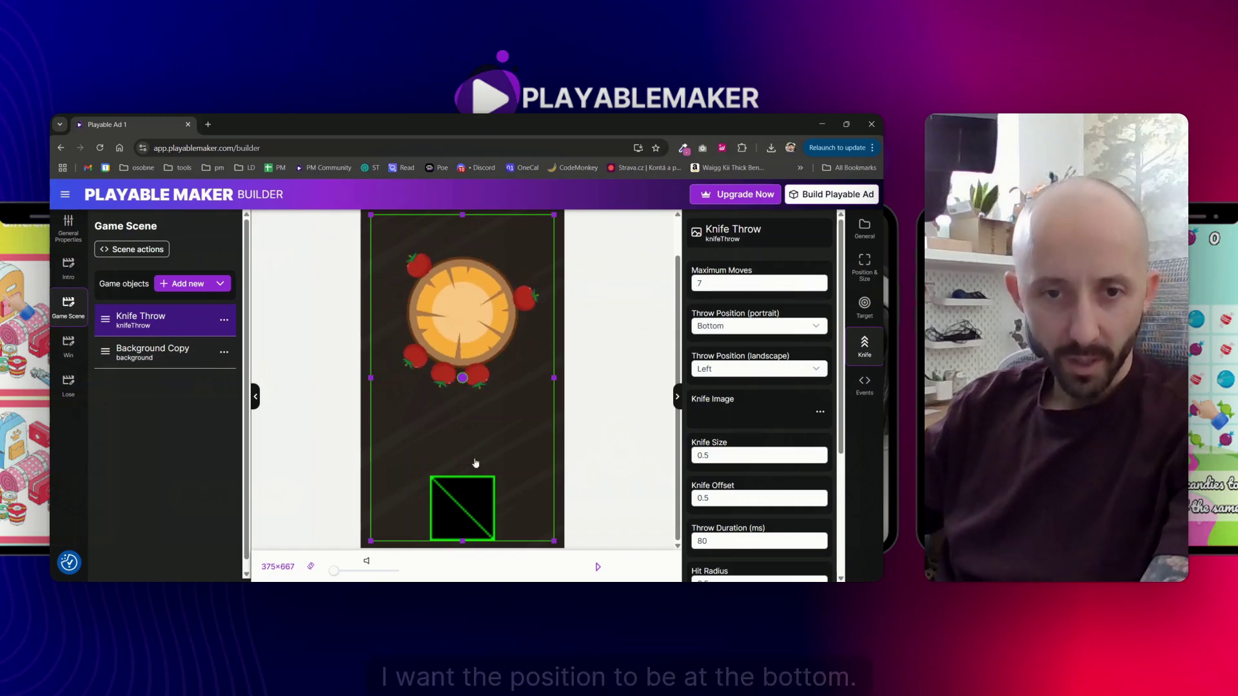
# Step: Review the landscape throw position options, keep Left, and check the scene preview's orientation
pyautogui.click(760, 373)
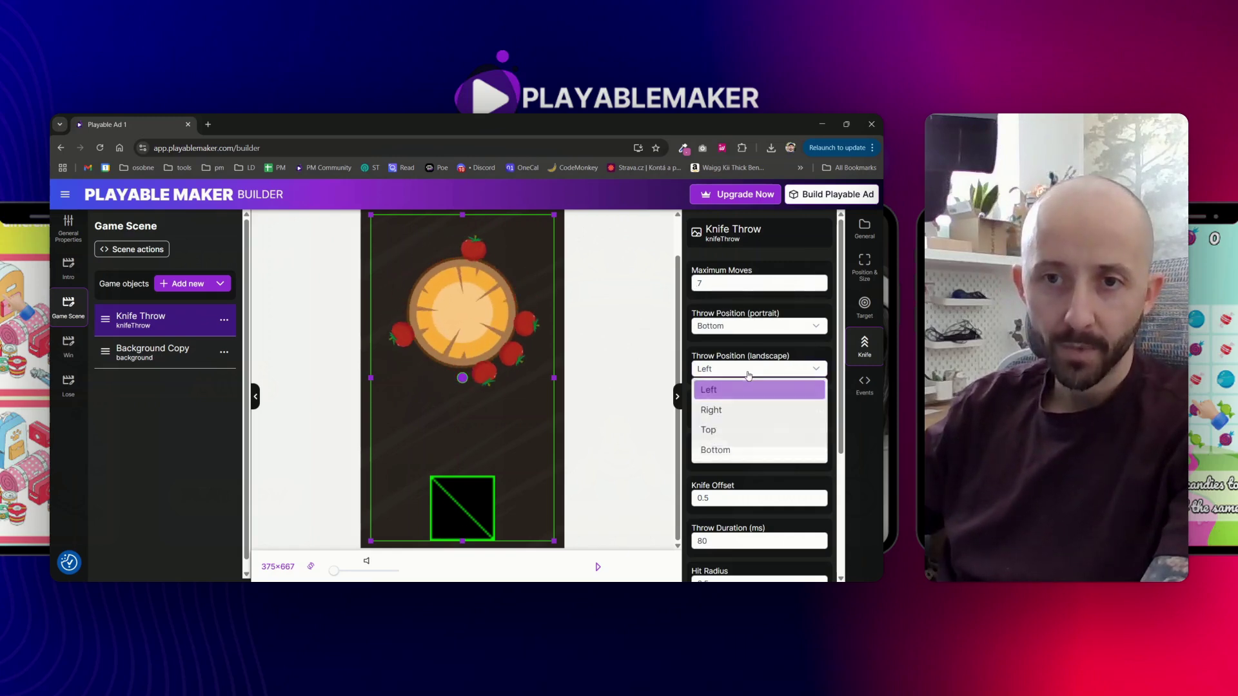
pyautogui.click(741, 385)
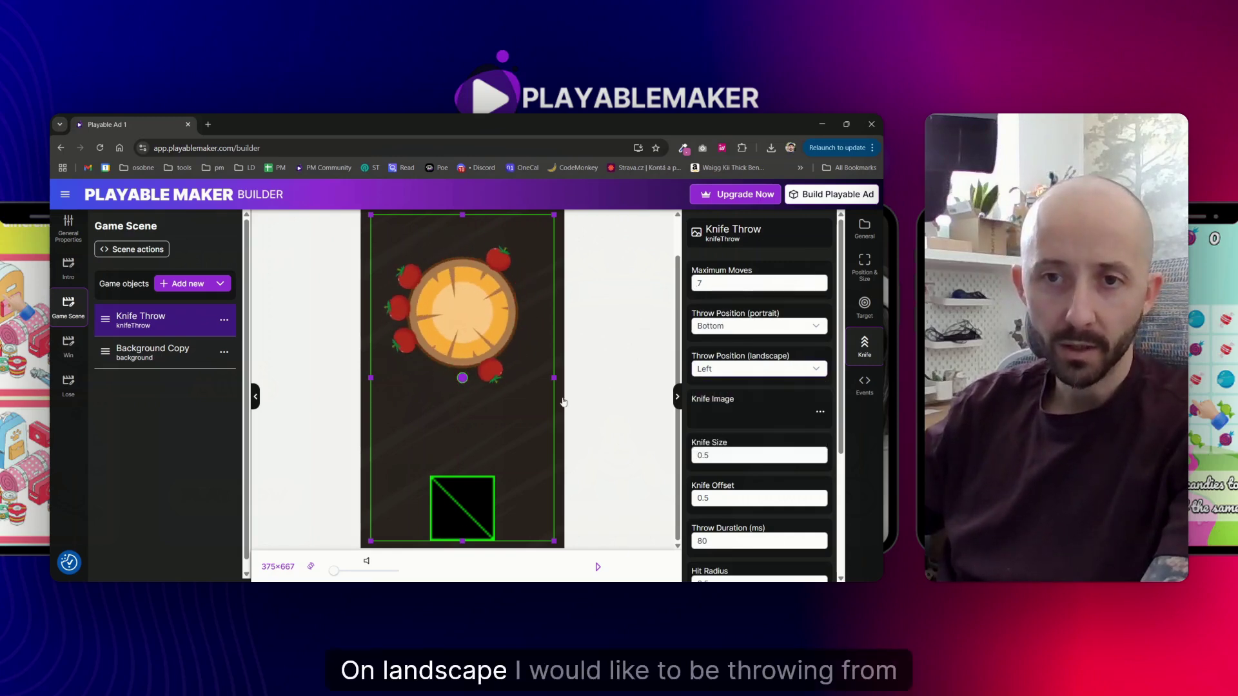
pyautogui.click(310, 566)
pyautogui.click(310, 565)
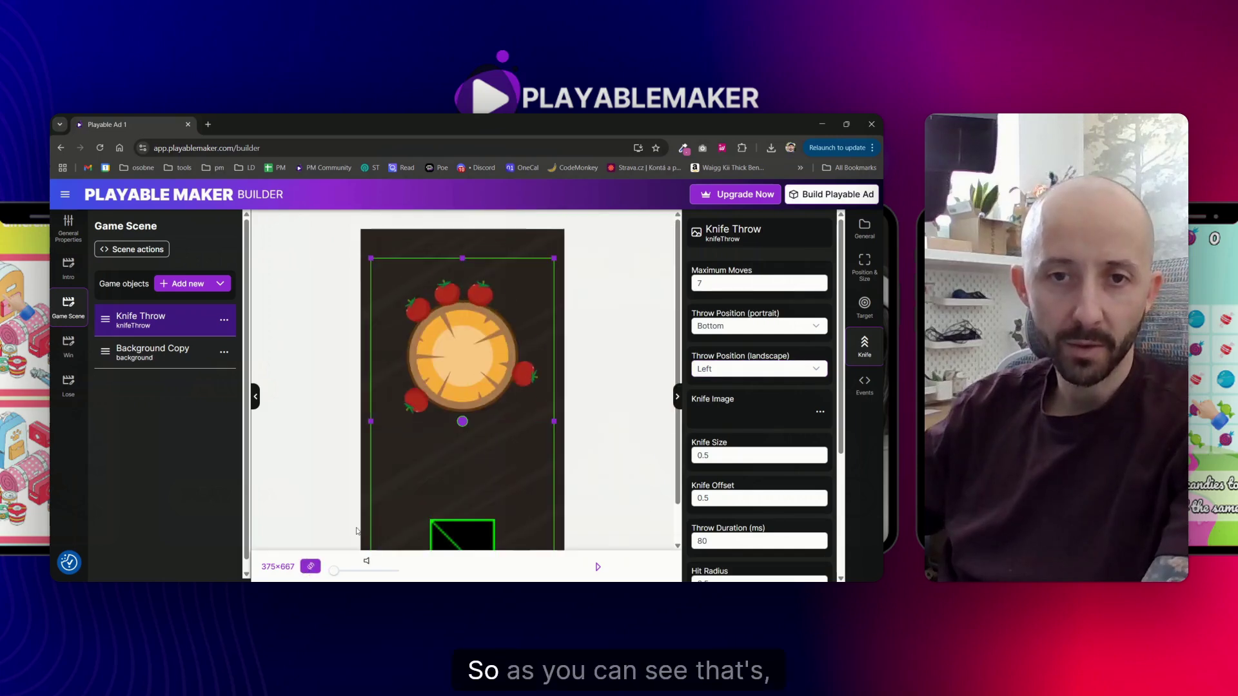
# Step: Set the Knife Throw knife image to 02.png and the knife size to 0.4
pyautogui.scroll(-1, 745, 375)
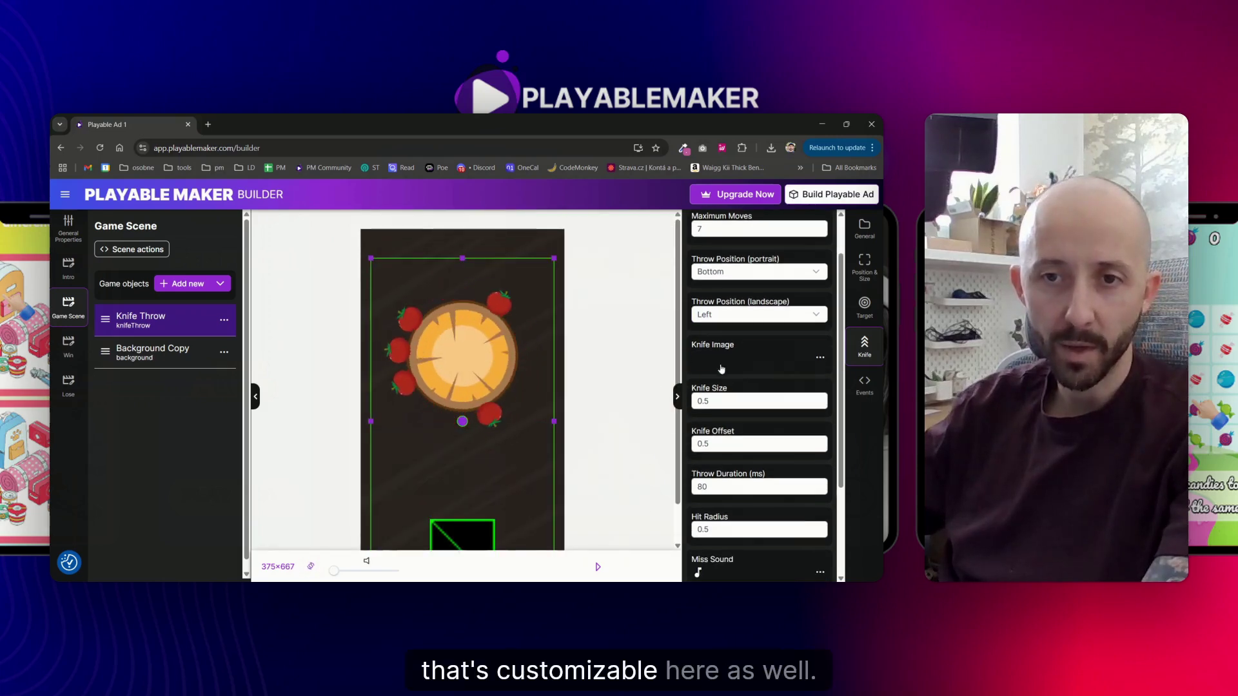
pyautogui.click(744, 367)
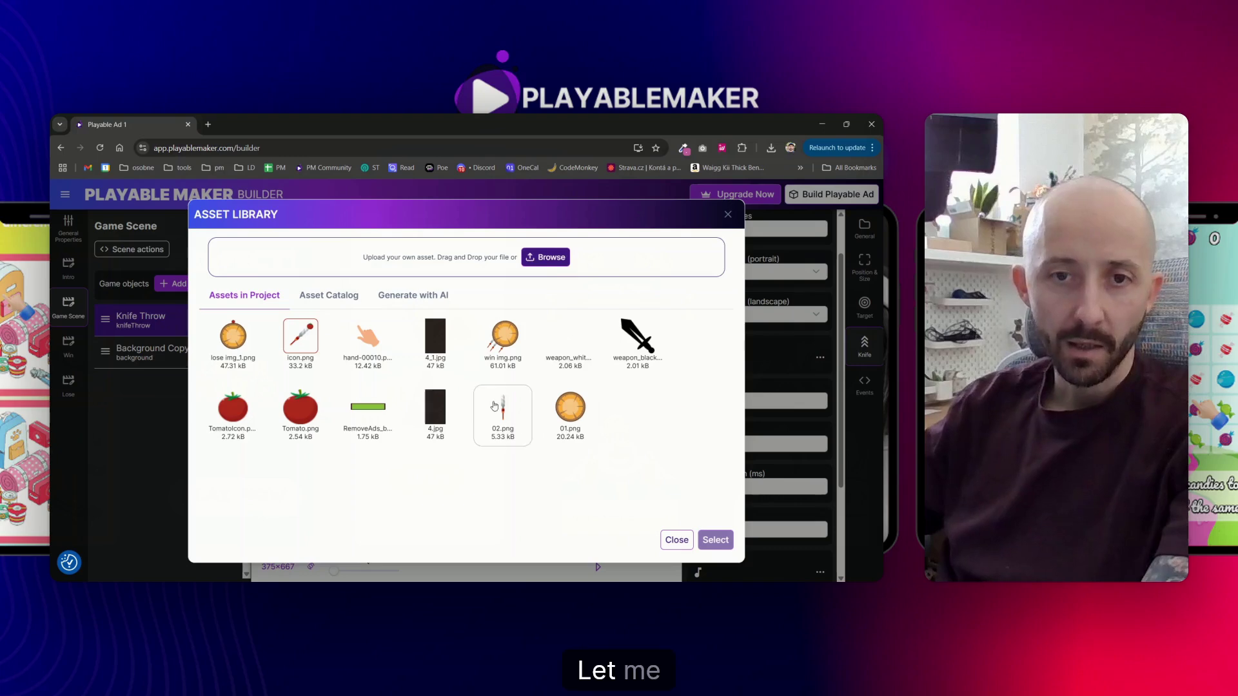
pyautogui.doubleClick(494, 406)
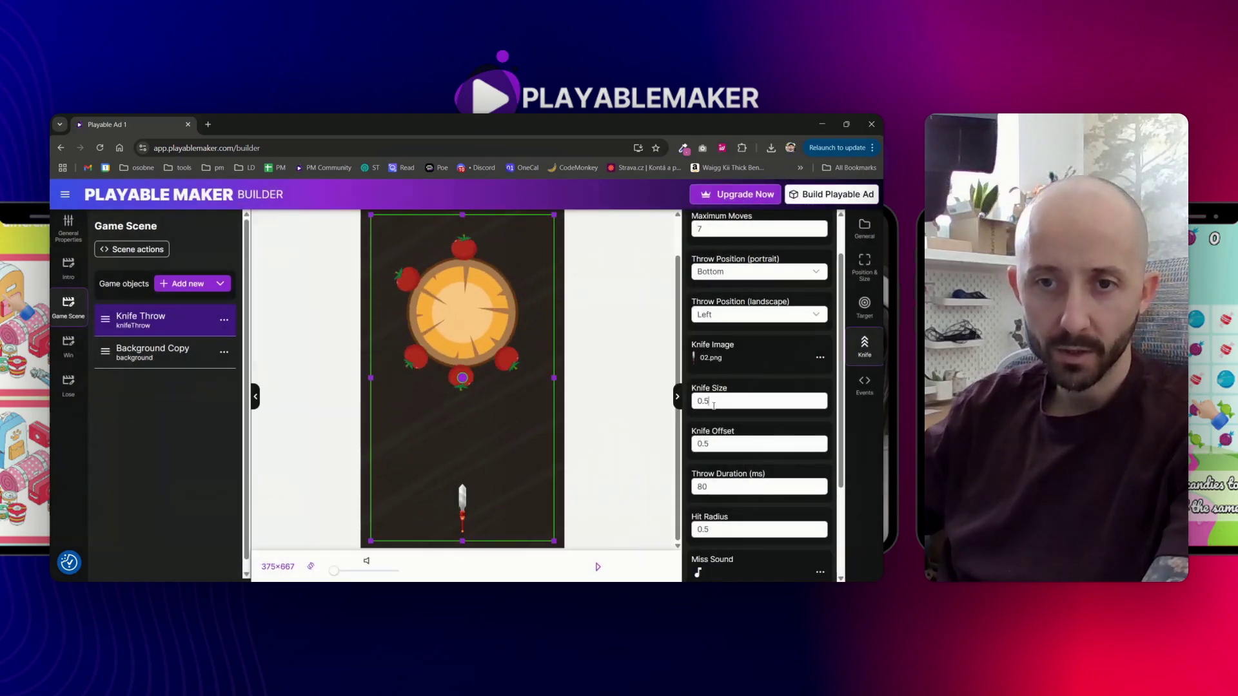
pyautogui.moveTo(714, 405); pyautogui.dragTo(707, 403)
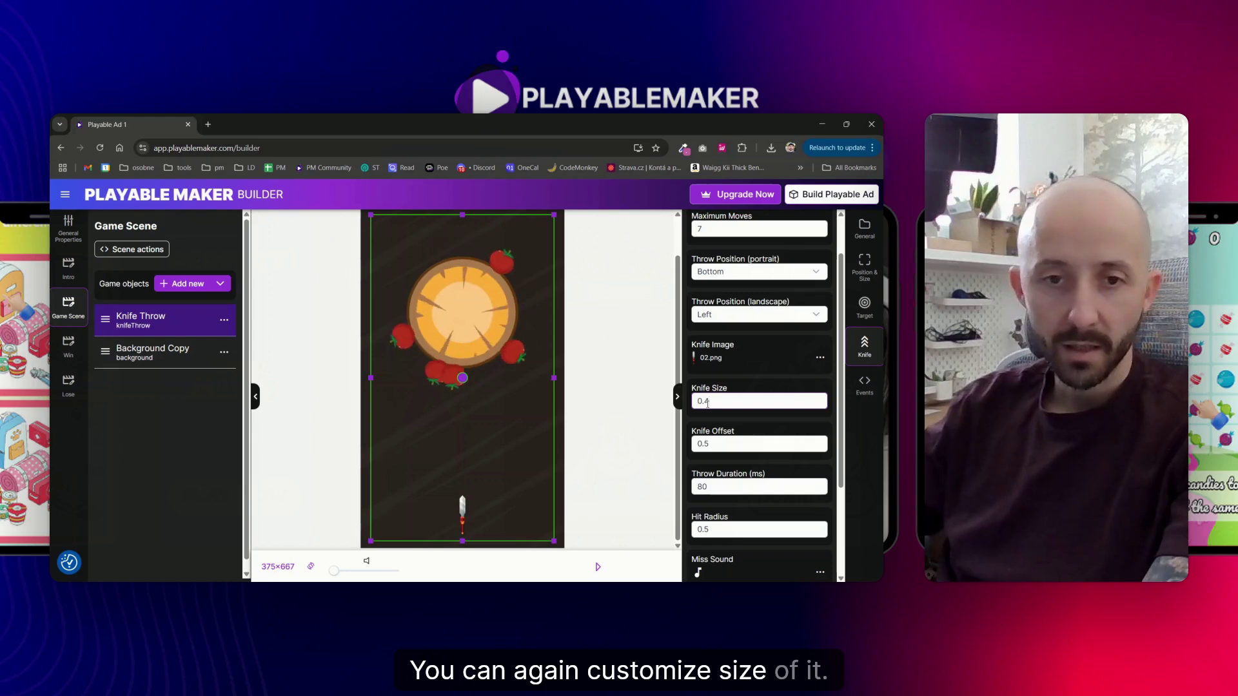
pyautogui.scroll(-2, 742, 344)
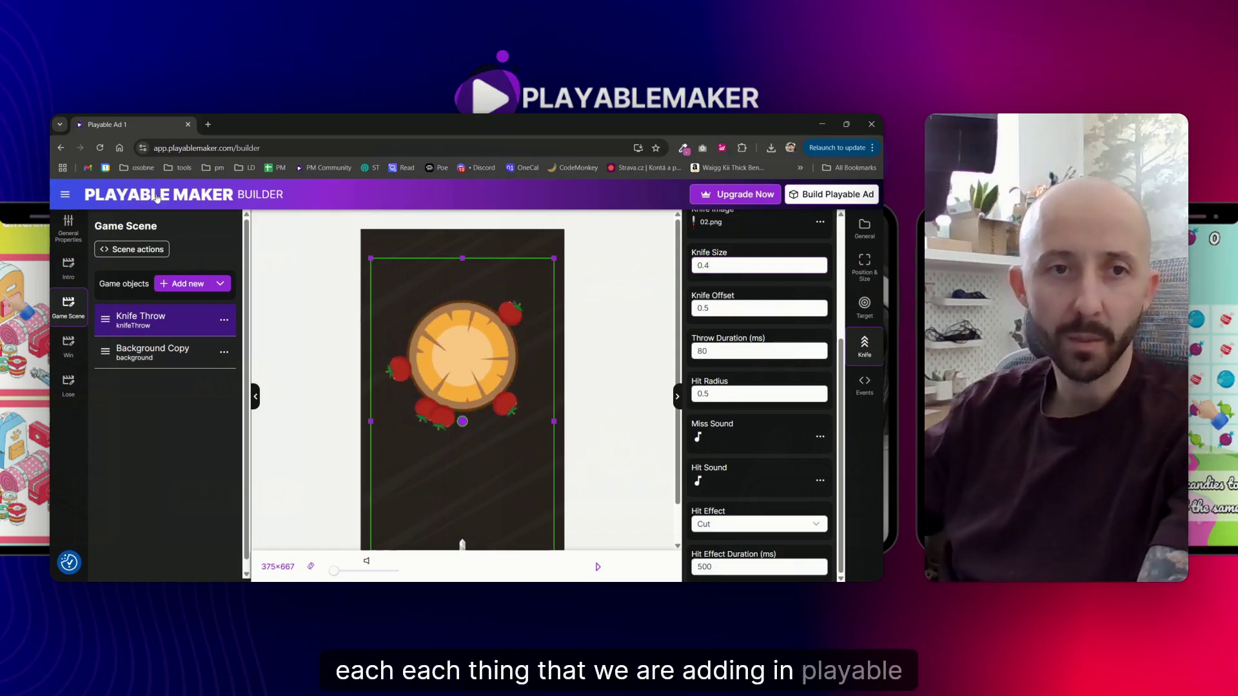
pyautogui.click(192, 284)
pyautogui.scroll(-3, 595, 451)
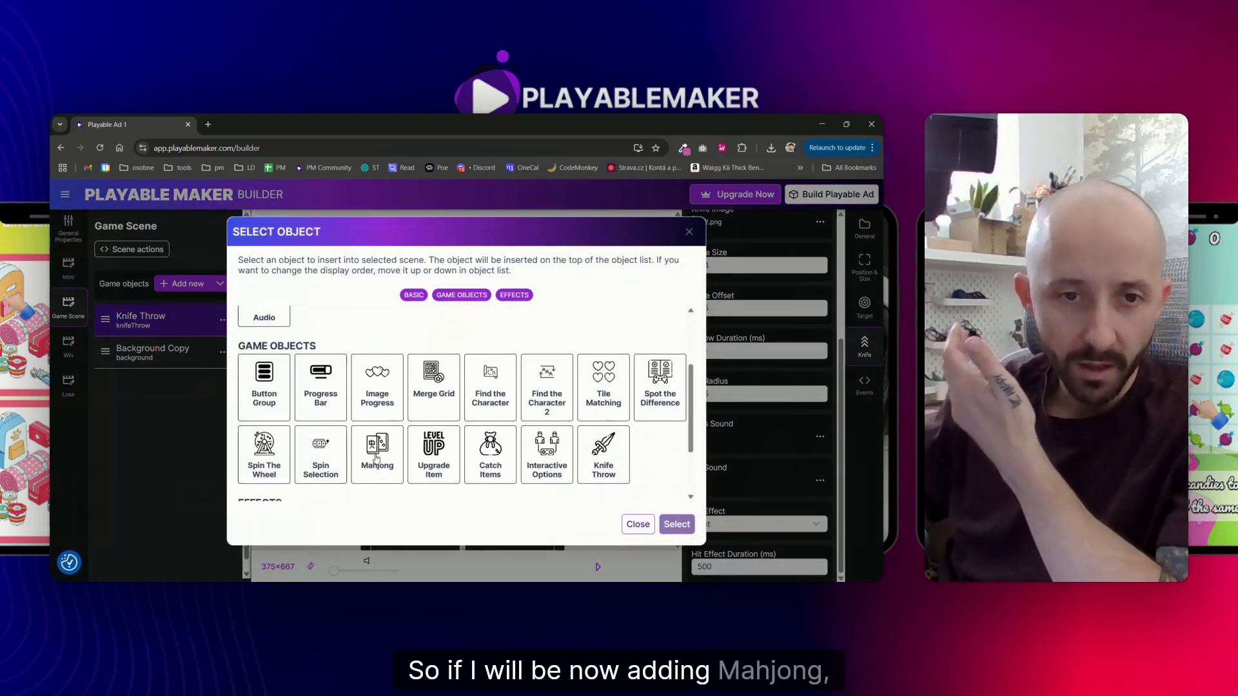
pyautogui.click(638, 524)
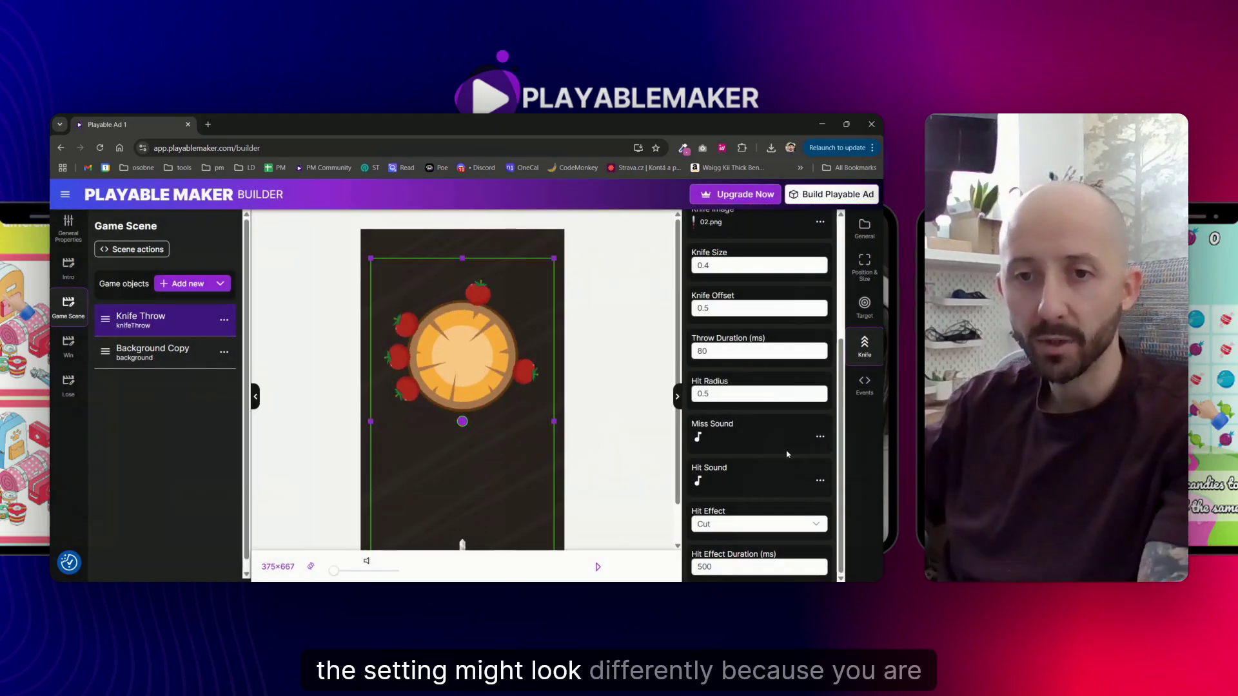
# Step: Upload hit.mp3 and throw.mp3, then assign throw.mp3 as the knife's miss sound and hit.mp3 as its hit sound
pyautogui.click(747, 430)
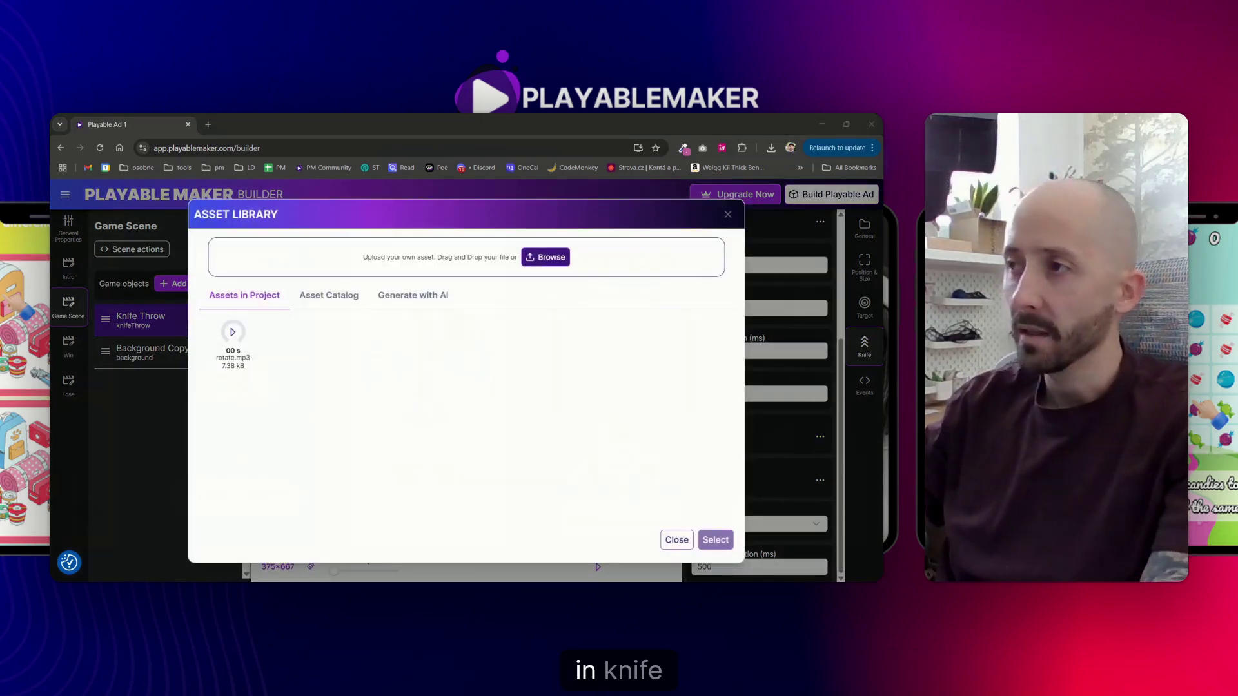
pyautogui.moveTo(490, 277); pyautogui.dragTo(479, 267)
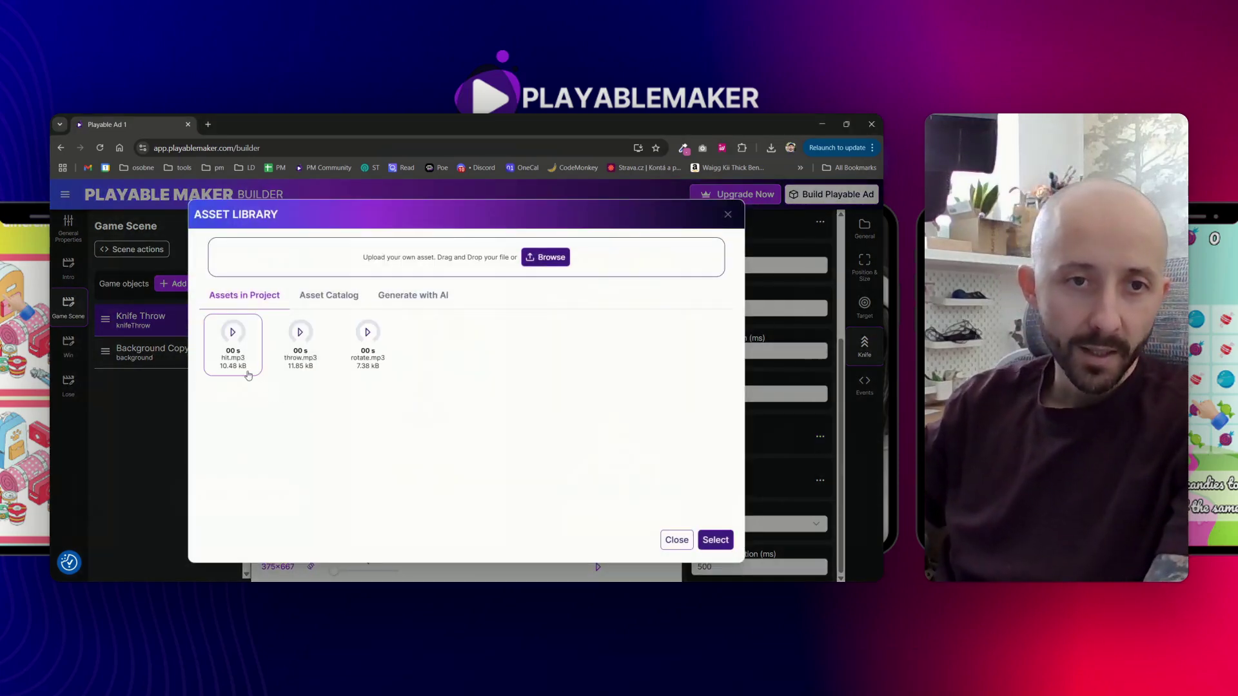
pyautogui.click(715, 539)
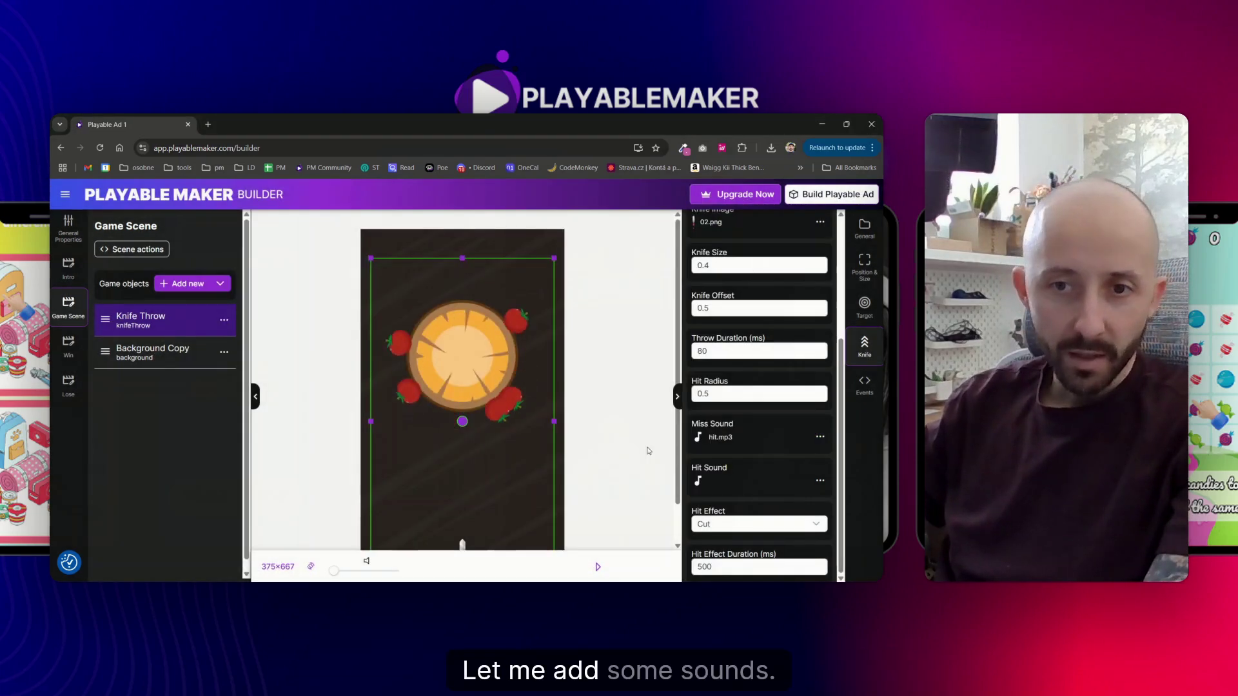
pyautogui.click(744, 447)
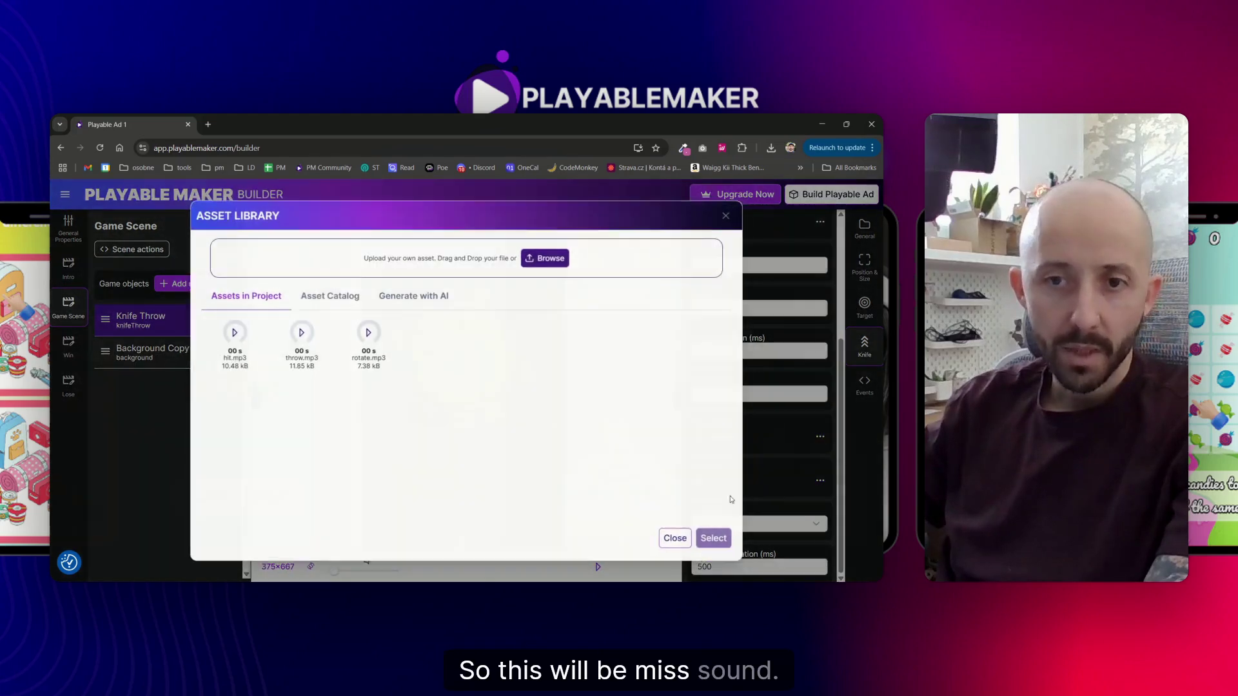
pyautogui.click(221, 373)
pyautogui.click(715, 539)
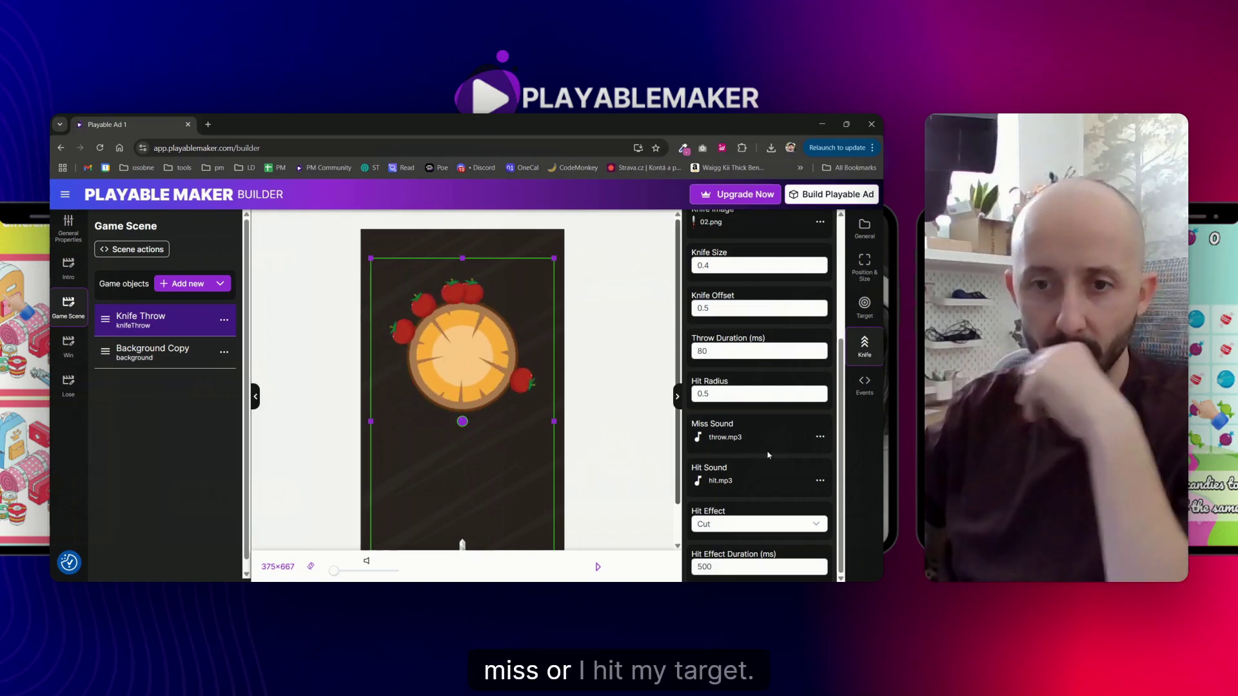
# Step: Try the Explode and Bounce Out hit effects on the Knife Throw targets
pyautogui.click(741, 524)
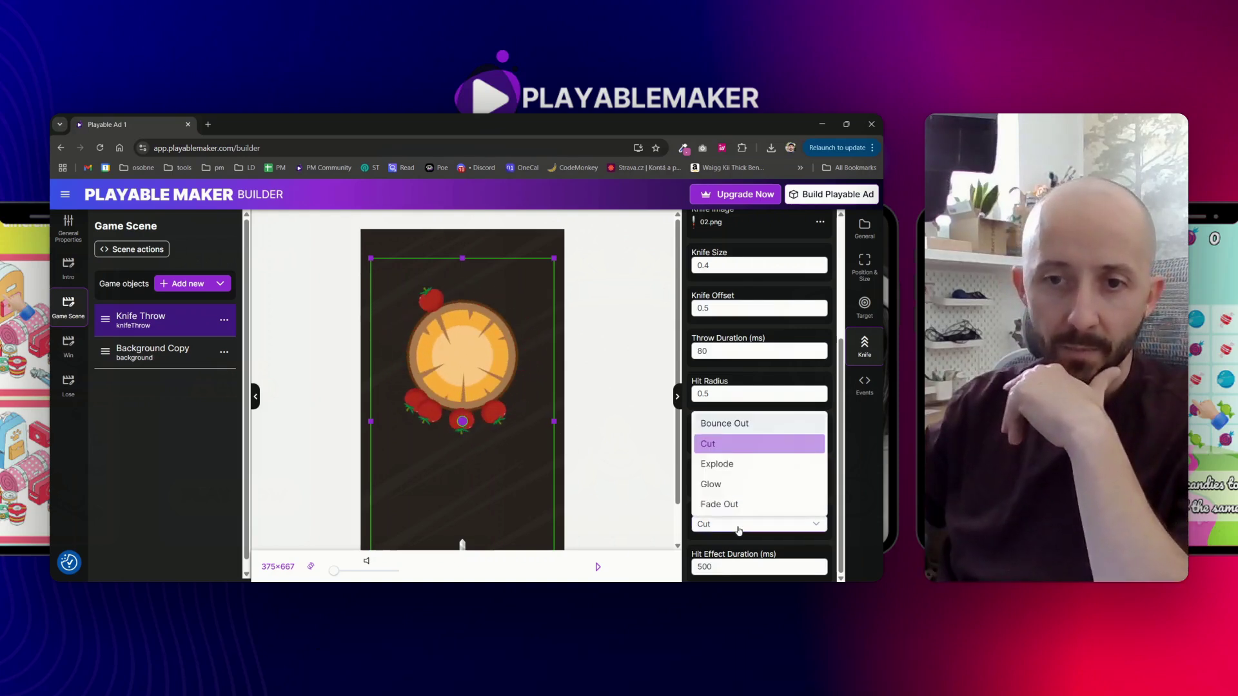
pyautogui.click(715, 461)
pyautogui.scroll(-1, 508, 324)
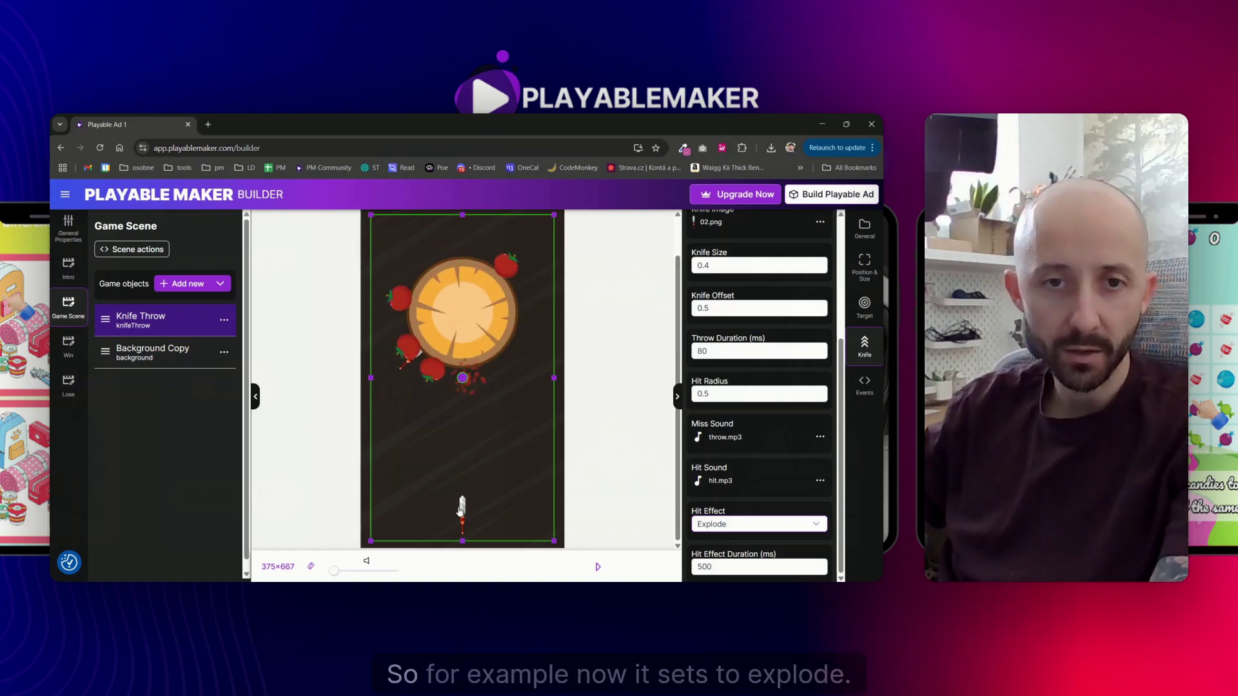
pyautogui.click(701, 526)
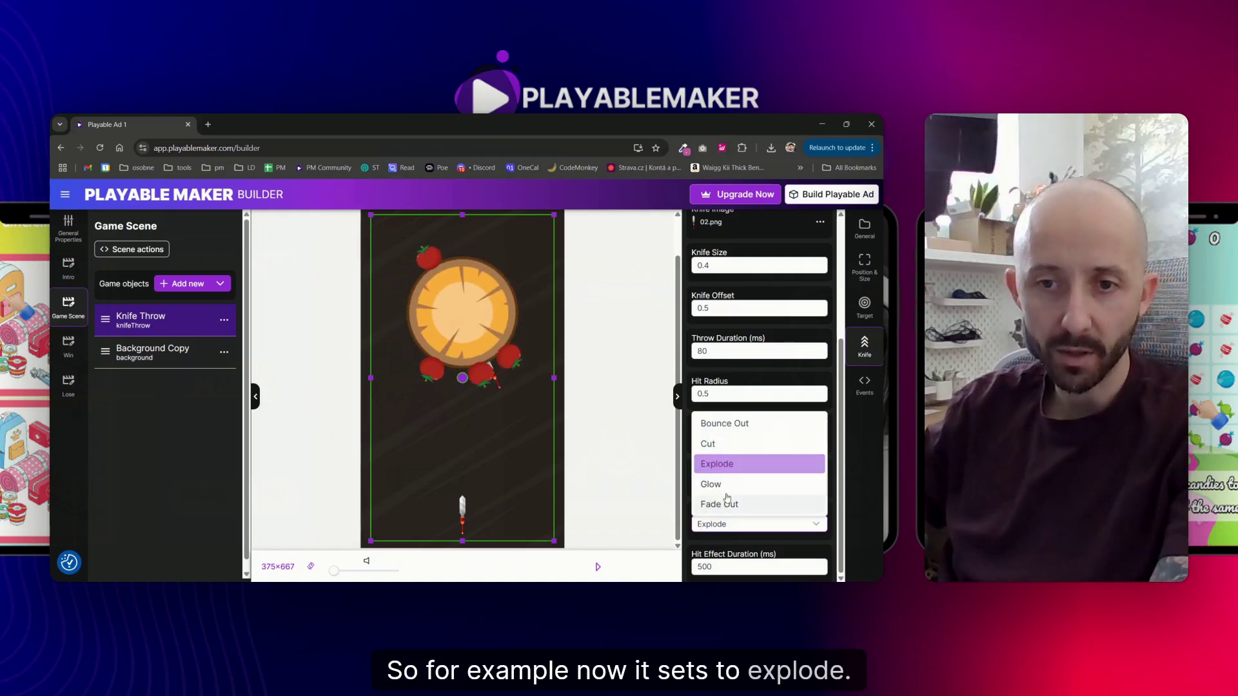
pyautogui.click(710, 428)
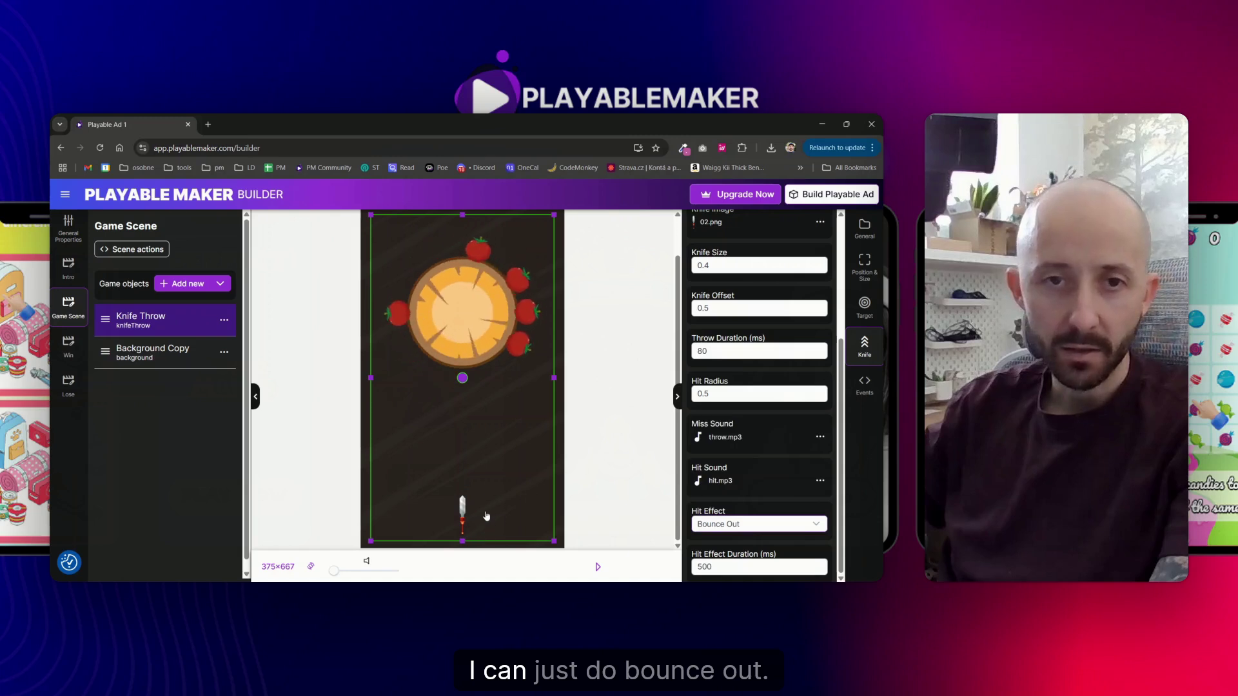
# Step: Set the Knife Throw hit effect to Glow
pyautogui.click(733, 522)
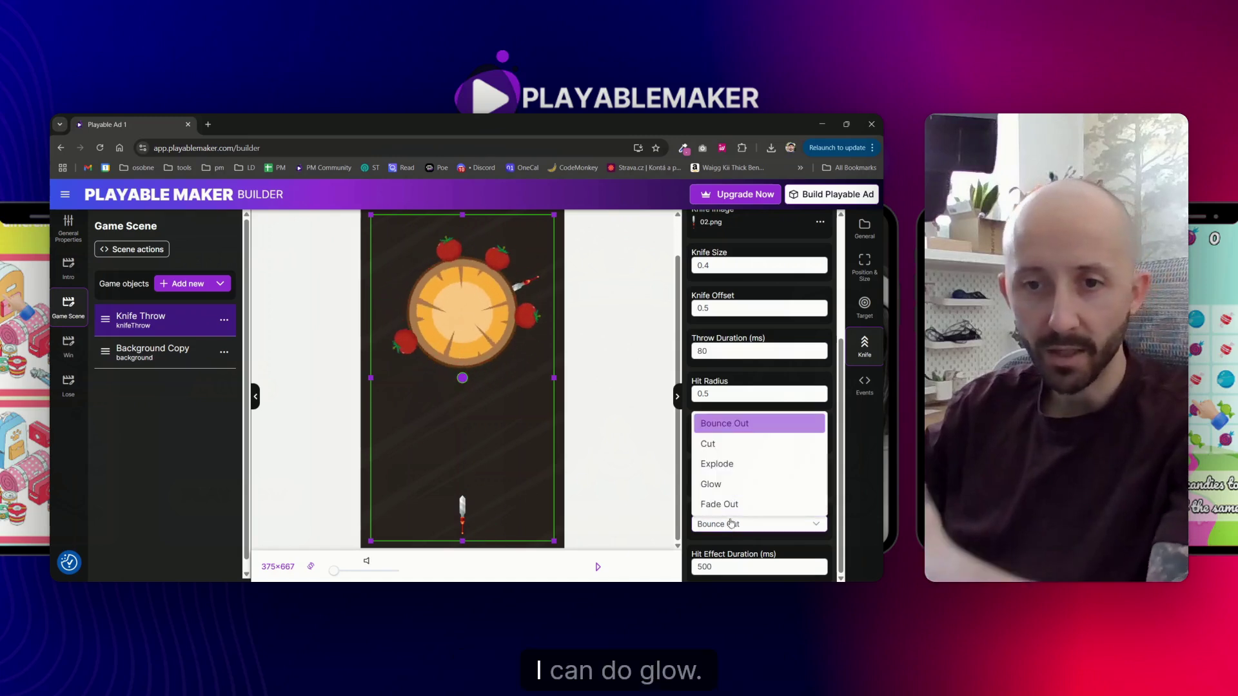
pyautogui.click(735, 489)
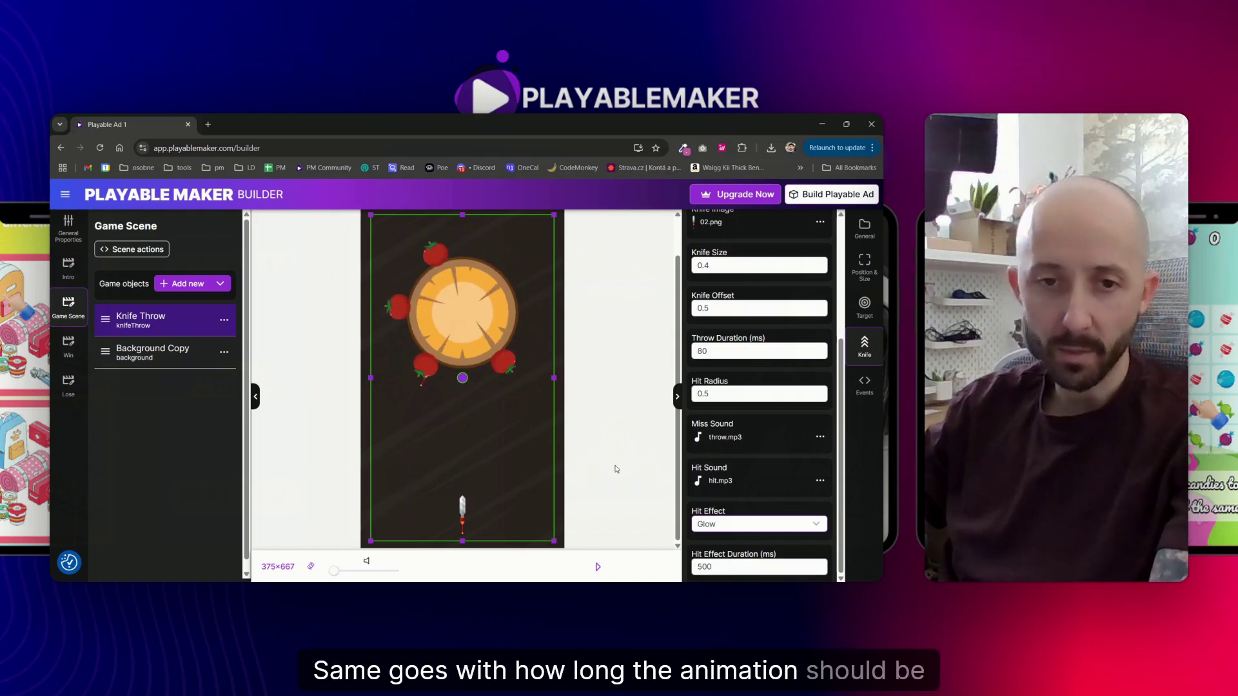
pyautogui.scroll(5, 773, 451)
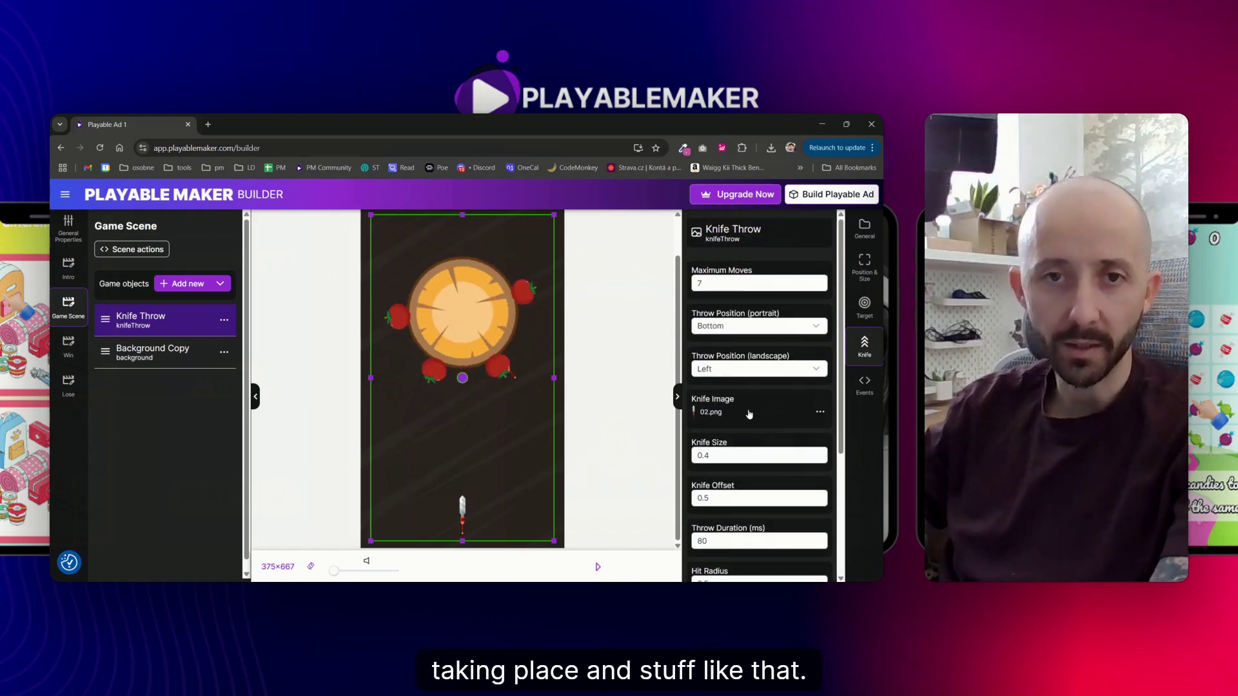
pyautogui.scroll(2, 547, 290)
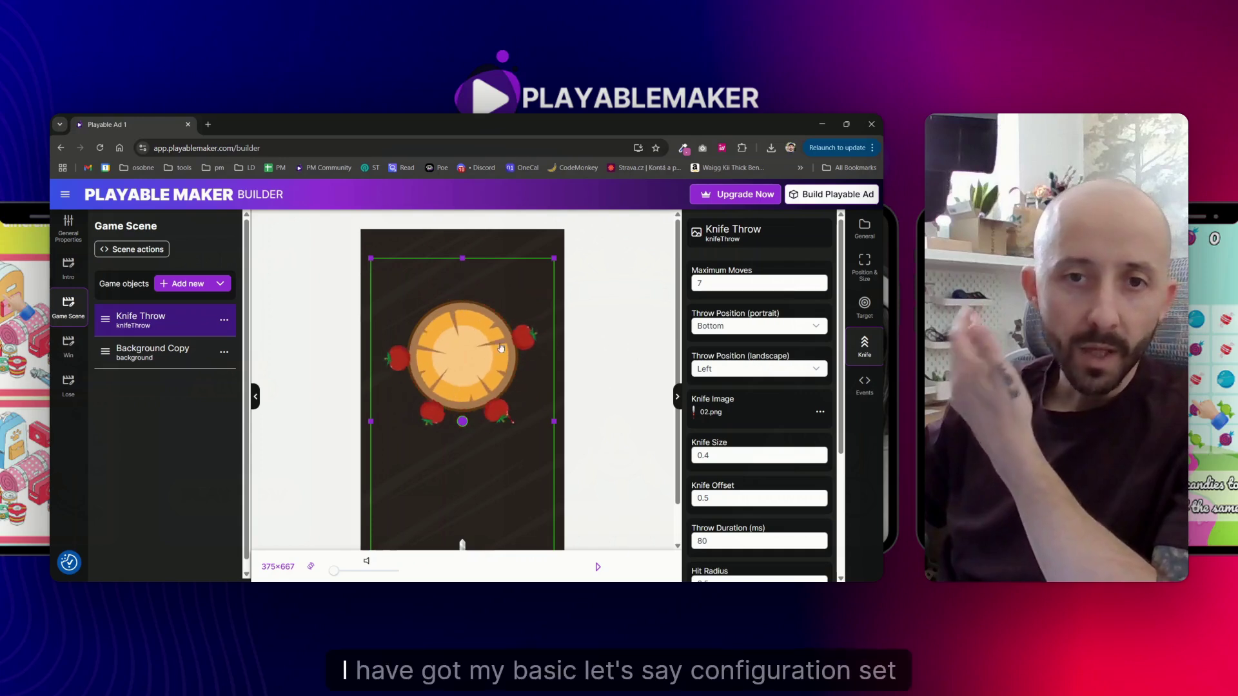
pyautogui.scroll(-2, 457, 378)
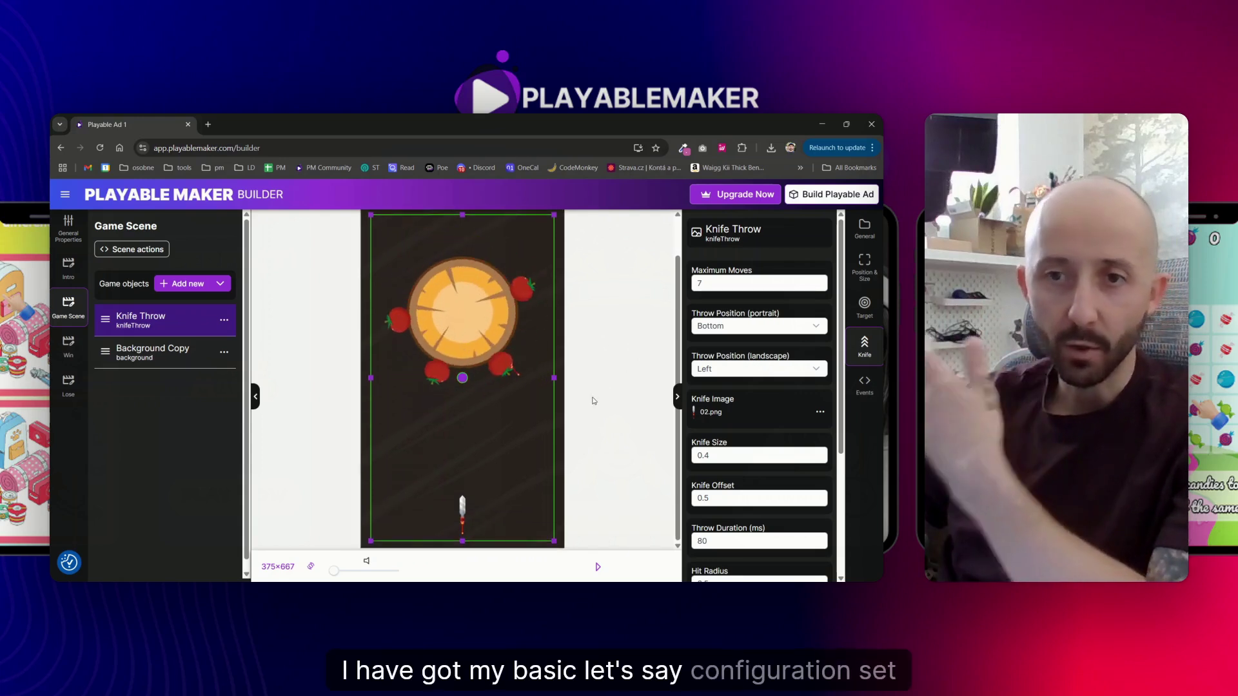
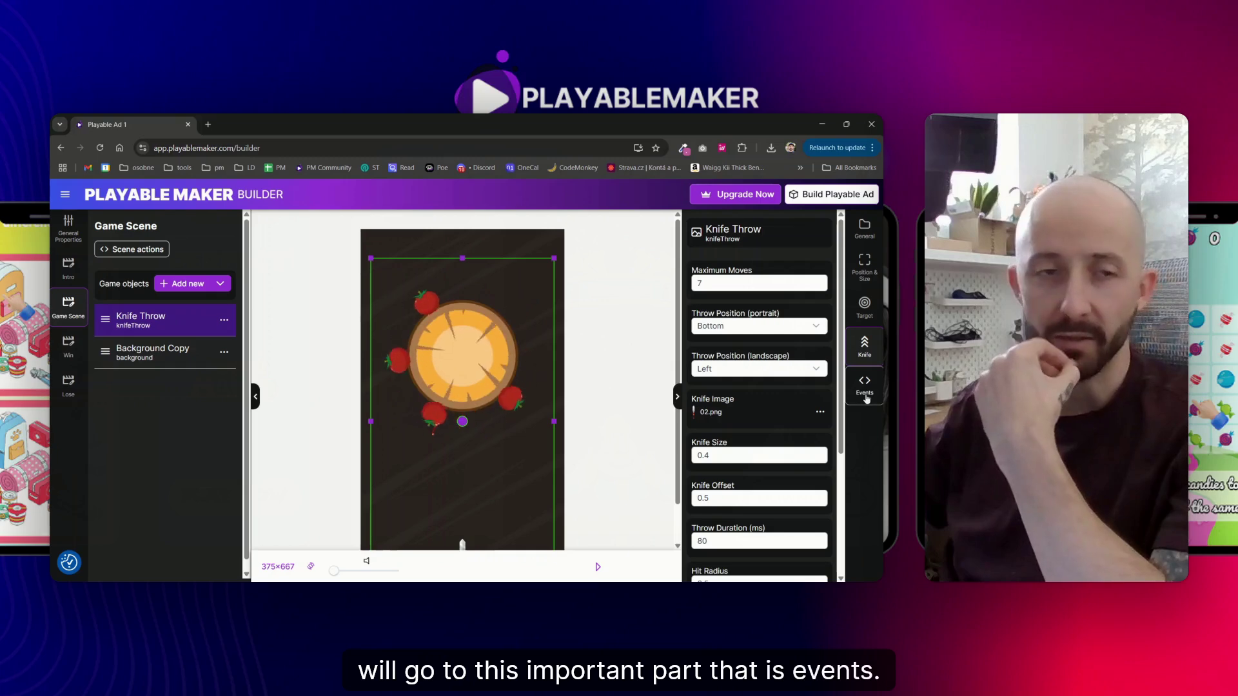
# Step: Add an image object using TomatoIcon.png, shrink it and place it in the upper-right corner of the Game Scene
pyautogui.click(183, 285)
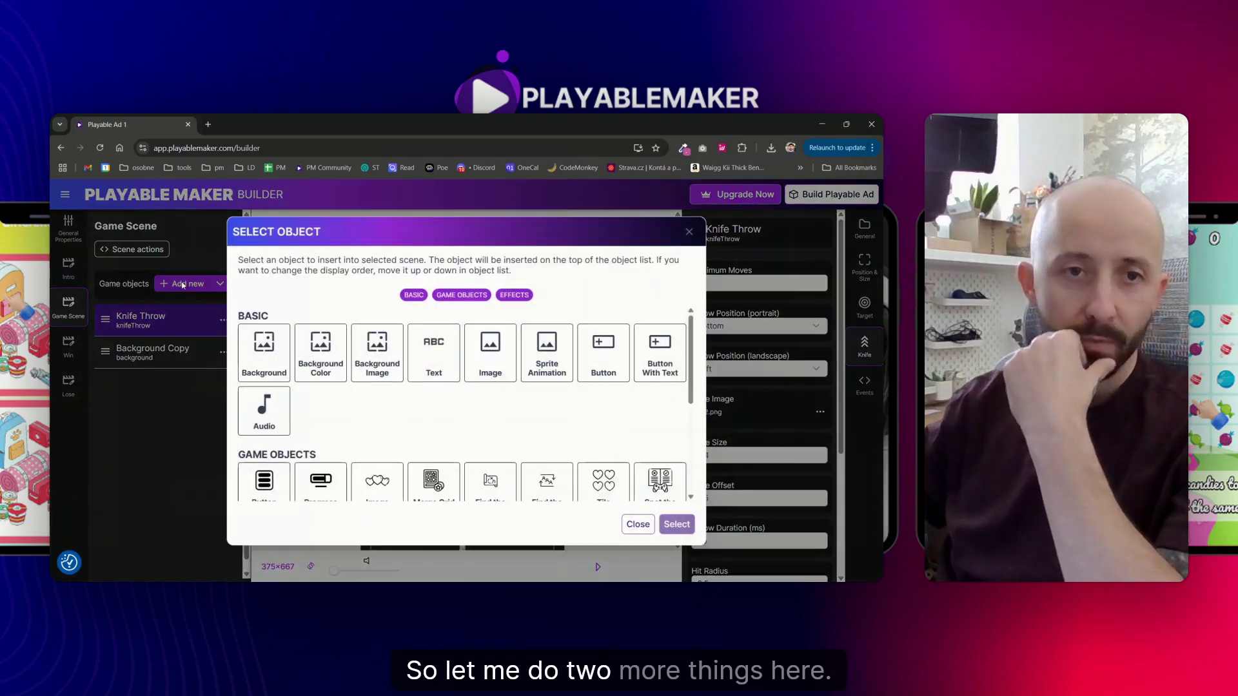
pyautogui.doubleClick(490, 351)
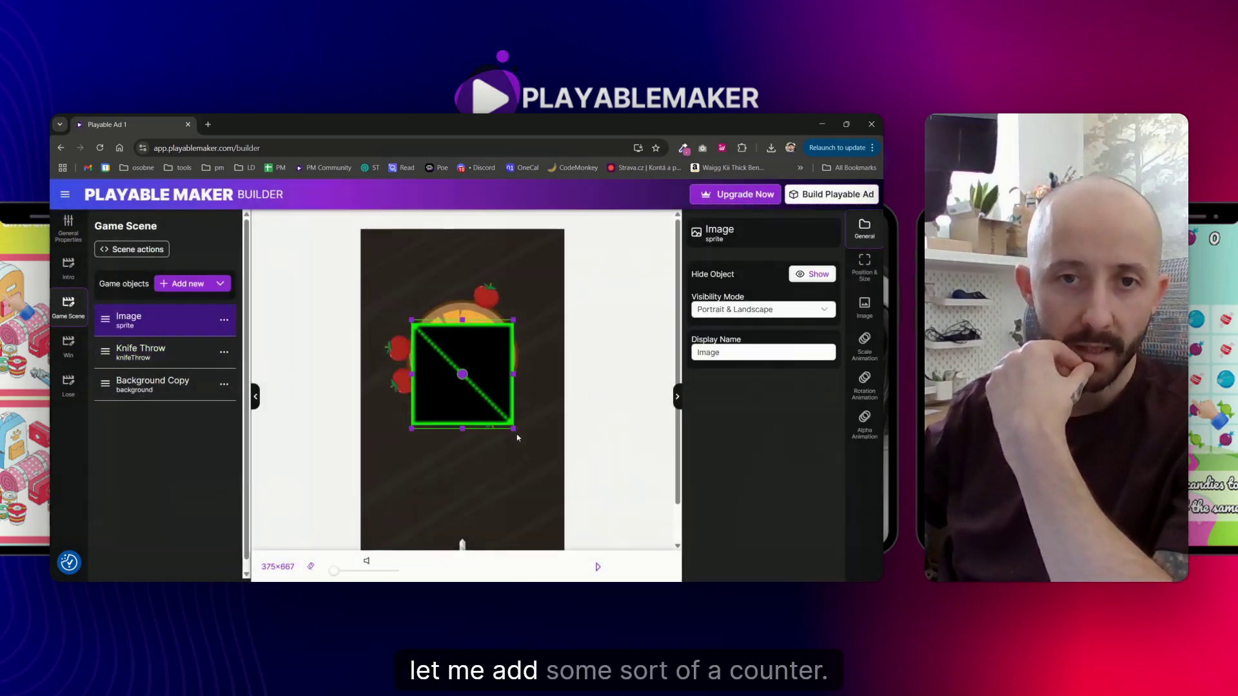
pyautogui.click(864, 307)
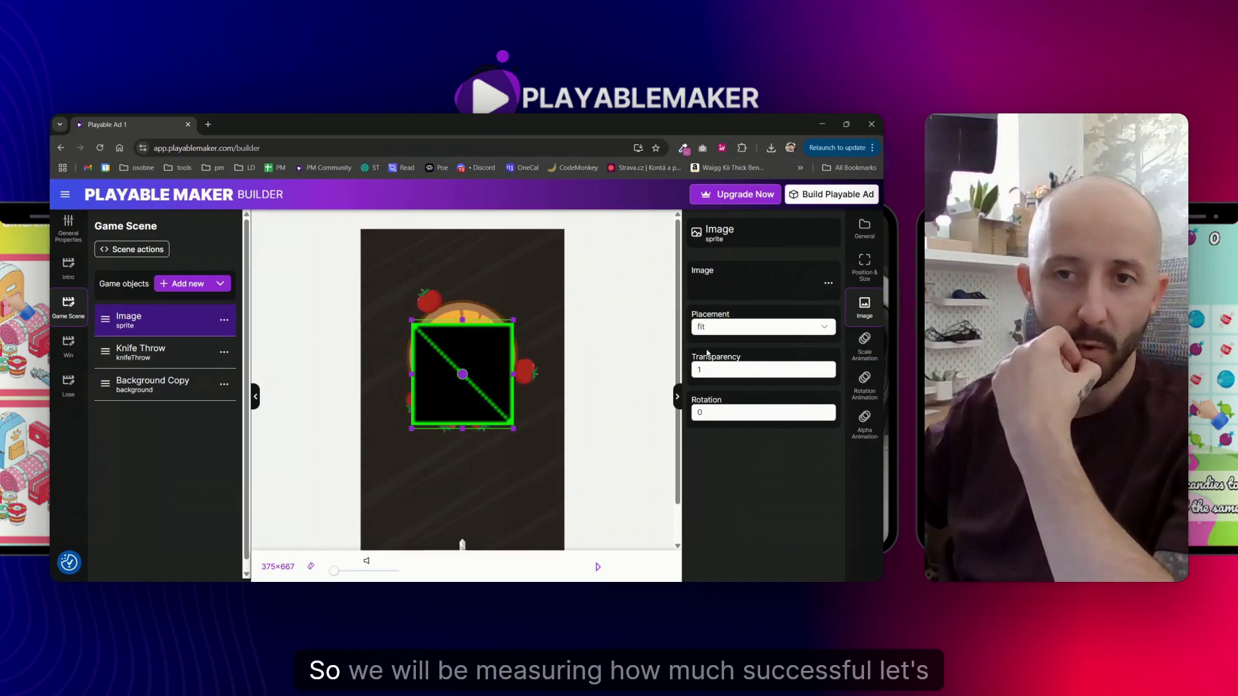
pyautogui.click(773, 290)
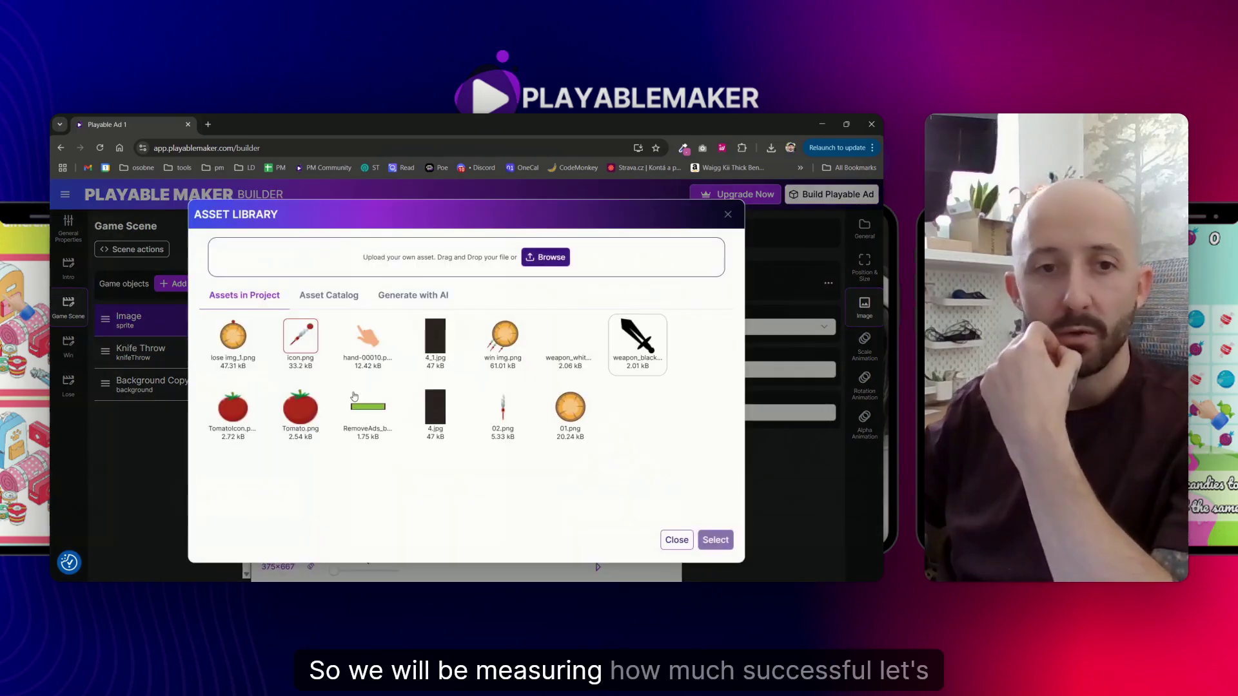
pyautogui.doubleClick(235, 416)
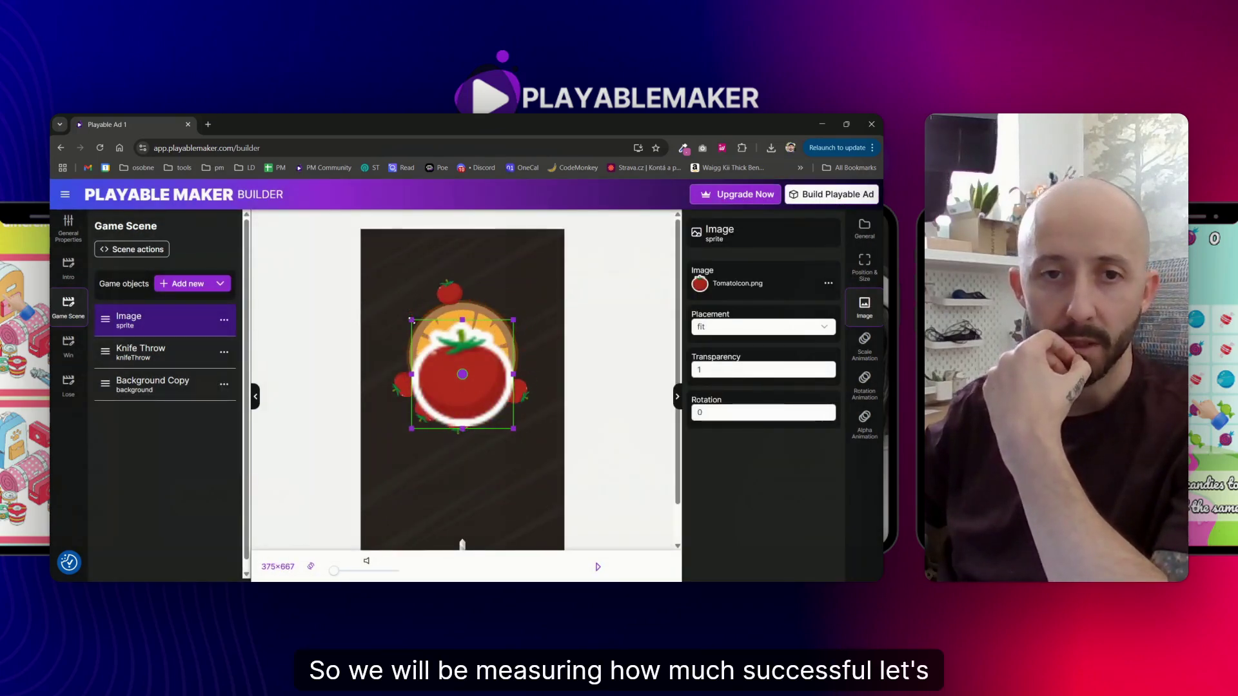
pyautogui.moveTo(412, 320); pyautogui.dragTo(539, 251)
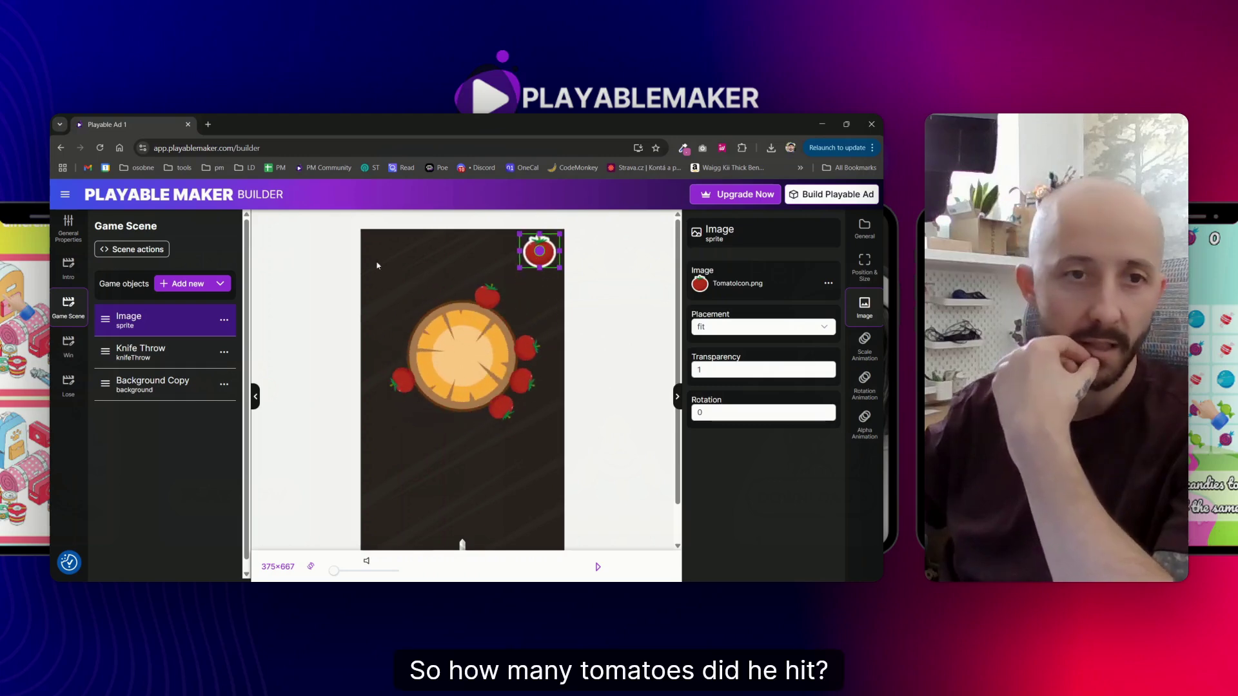
# Step: Add a text object reading 0 with white font and stroke thickness 0, and place it just left of the tomato icon
pyautogui.click(201, 287)
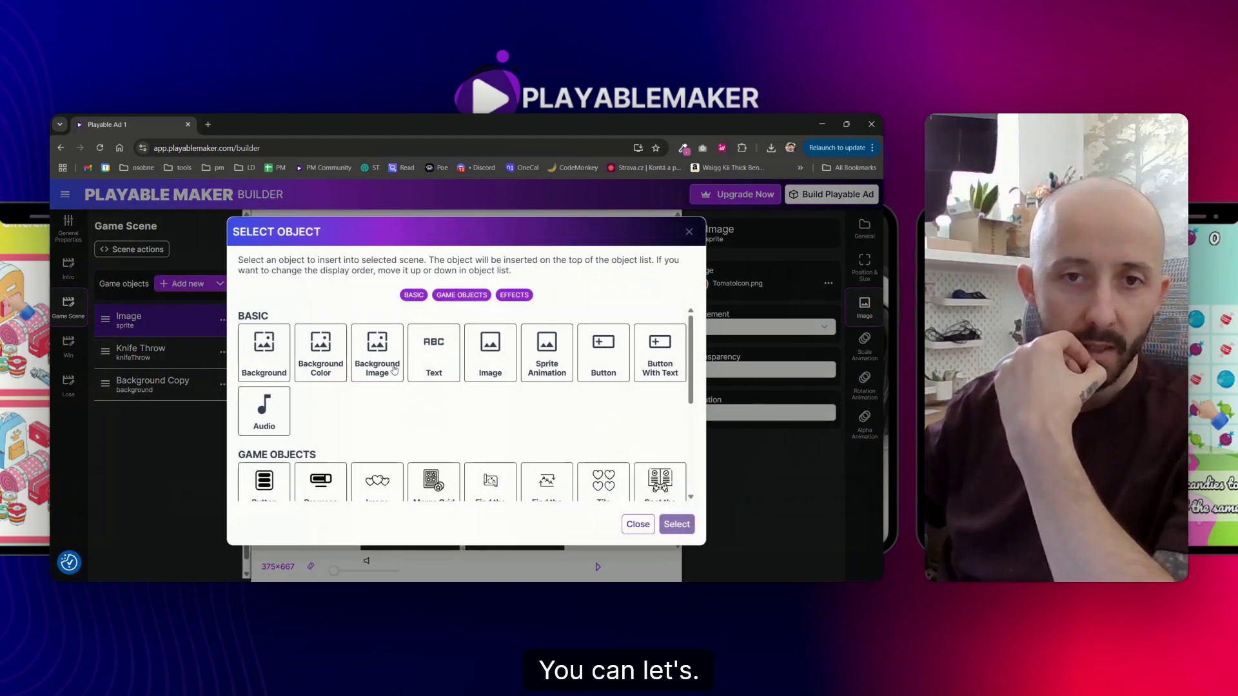
pyautogui.doubleClick(434, 351)
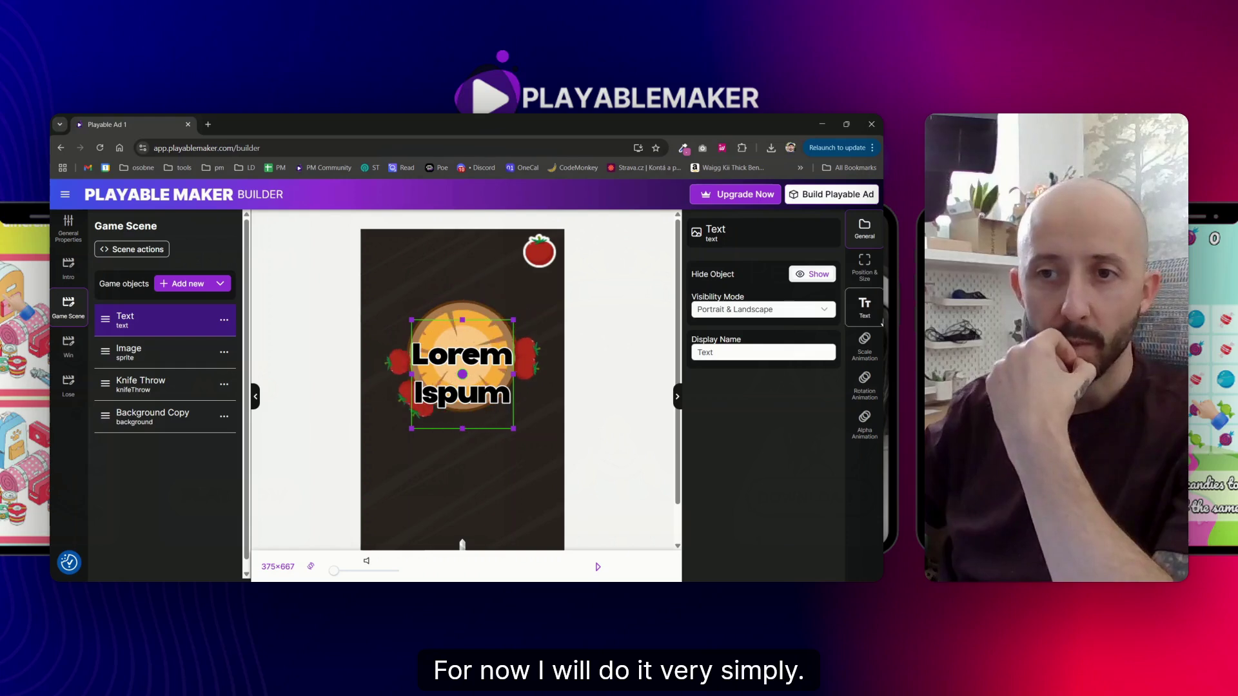
pyautogui.click(864, 308)
pyautogui.moveTo(770, 478); pyautogui.dragTo(754, 479)
pyautogui.write('0')
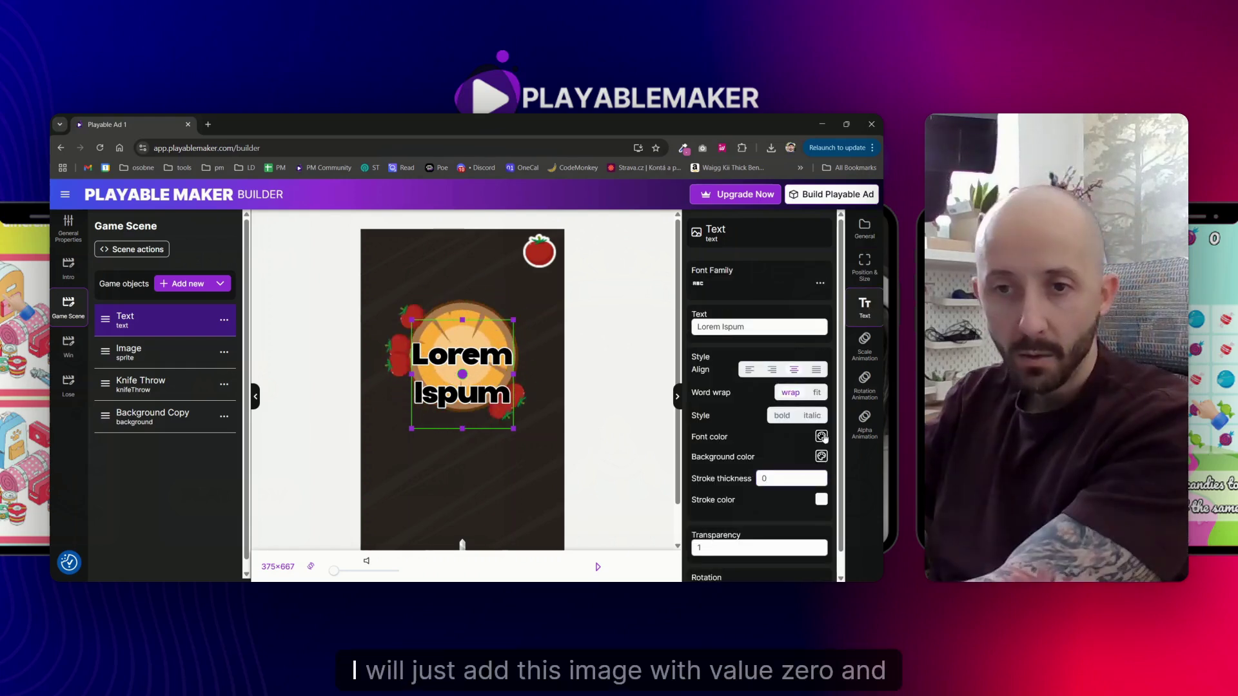
pyautogui.press('Tab')
pyautogui.tripleClick(759, 327)
pyautogui.write('0')
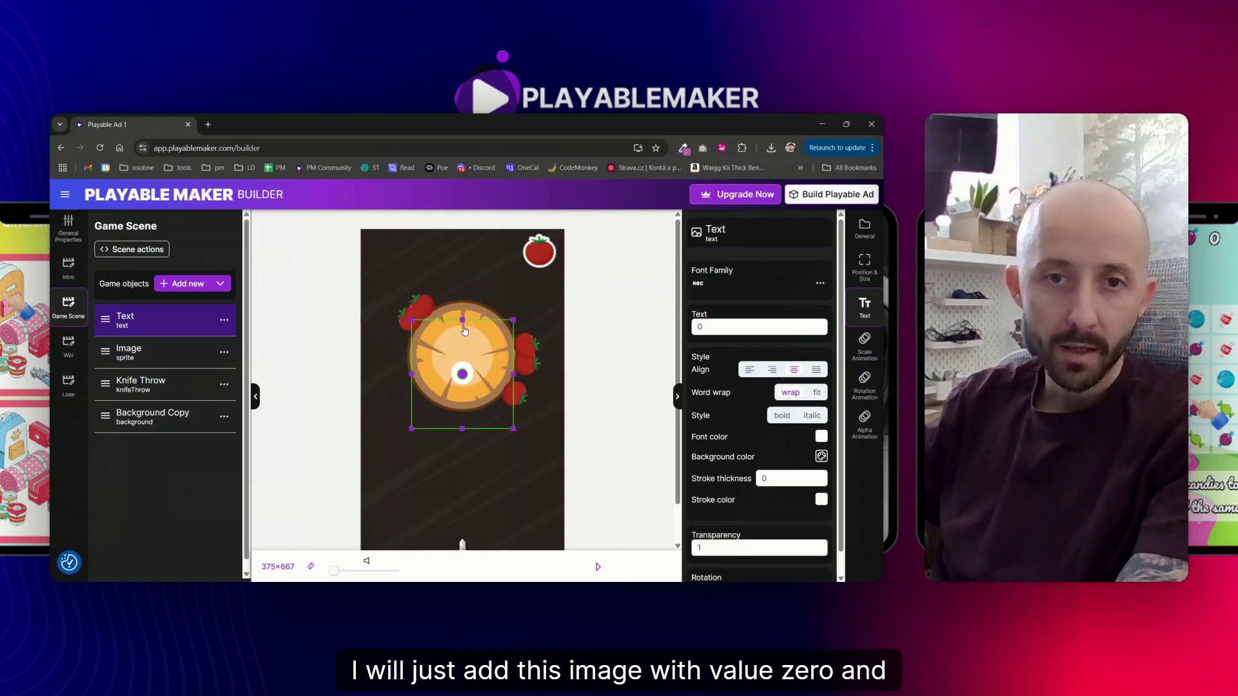
pyautogui.moveTo(462, 320); pyautogui.dragTo(507, 257)
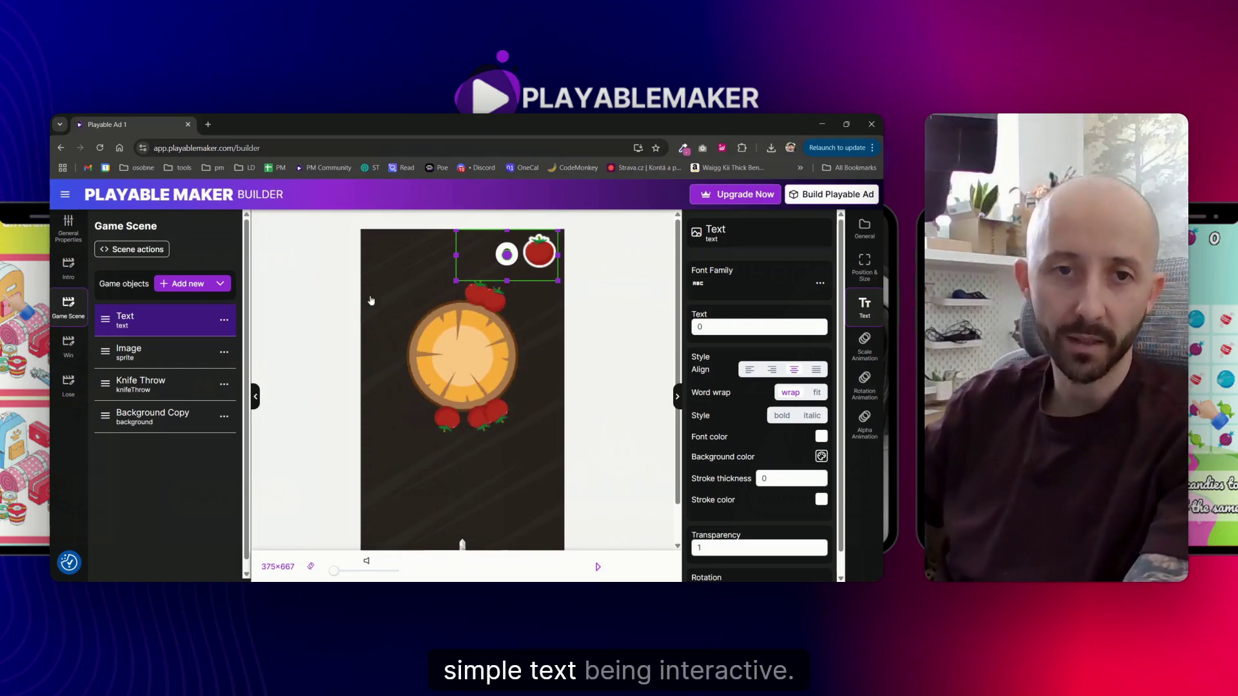
# Step: Add an Image Progress object and place it in the lower-left area of the Game Scene beside the knife
pyautogui.click(178, 291)
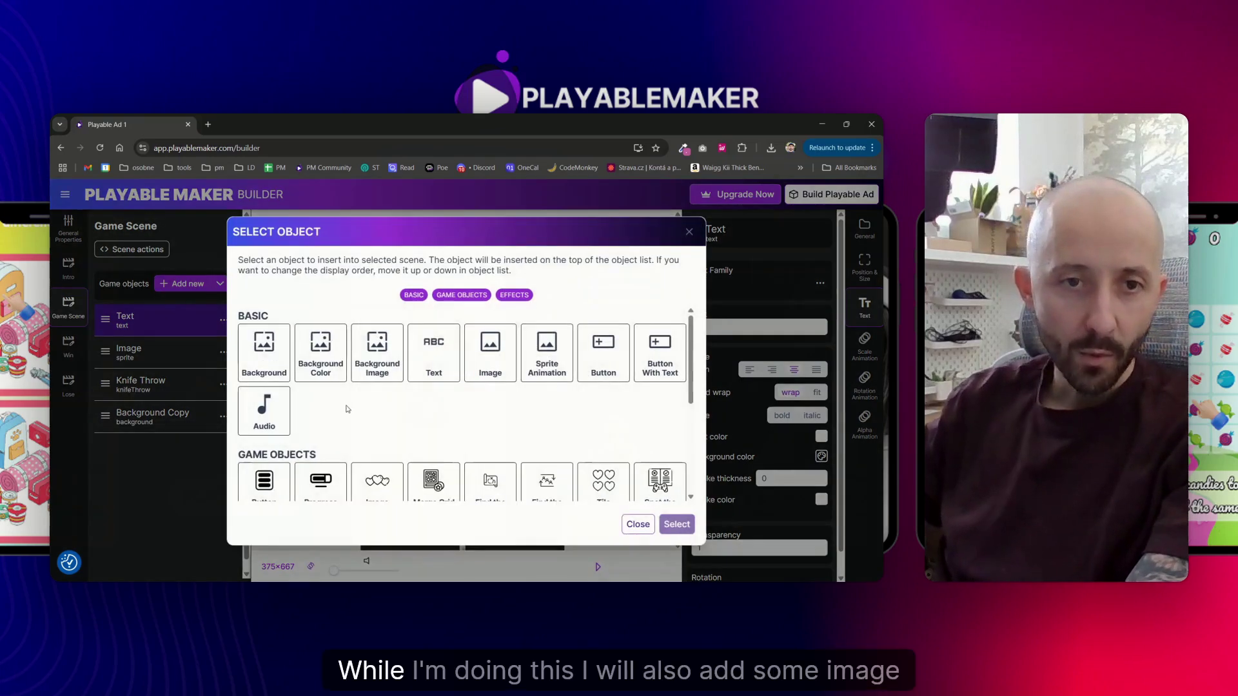
pyautogui.scroll(-3, 351, 413)
pyautogui.doubleClick(380, 390)
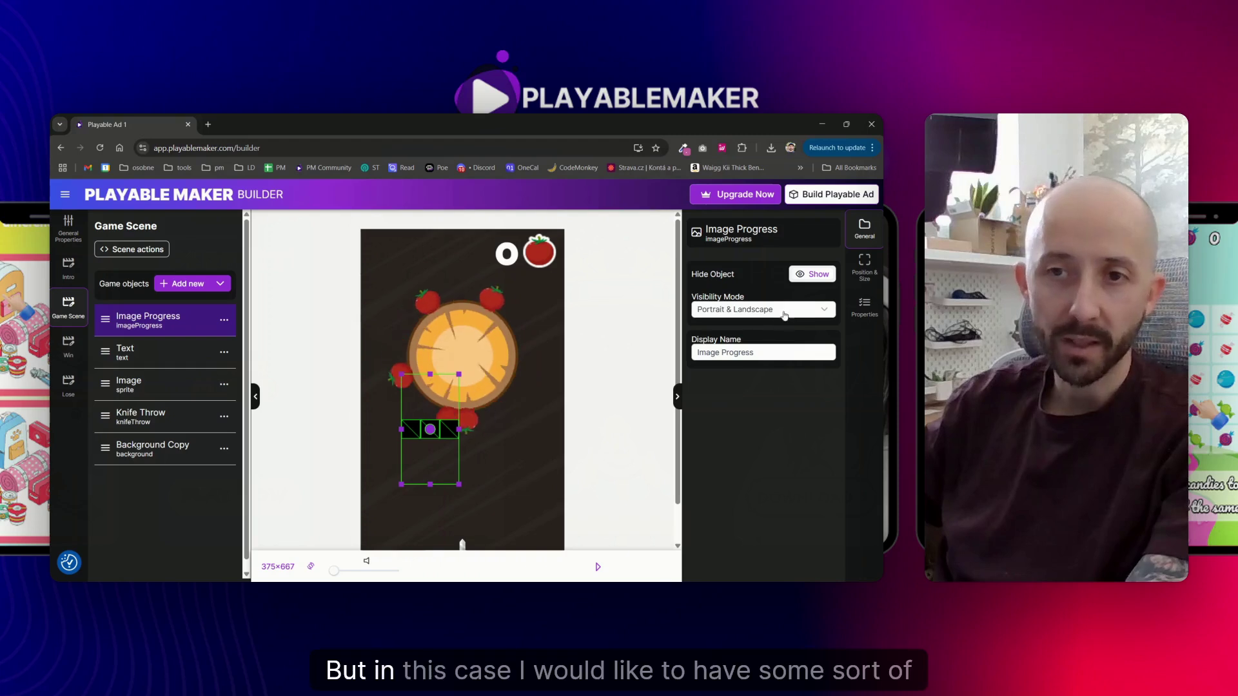
pyautogui.scroll(-1, 503, 426)
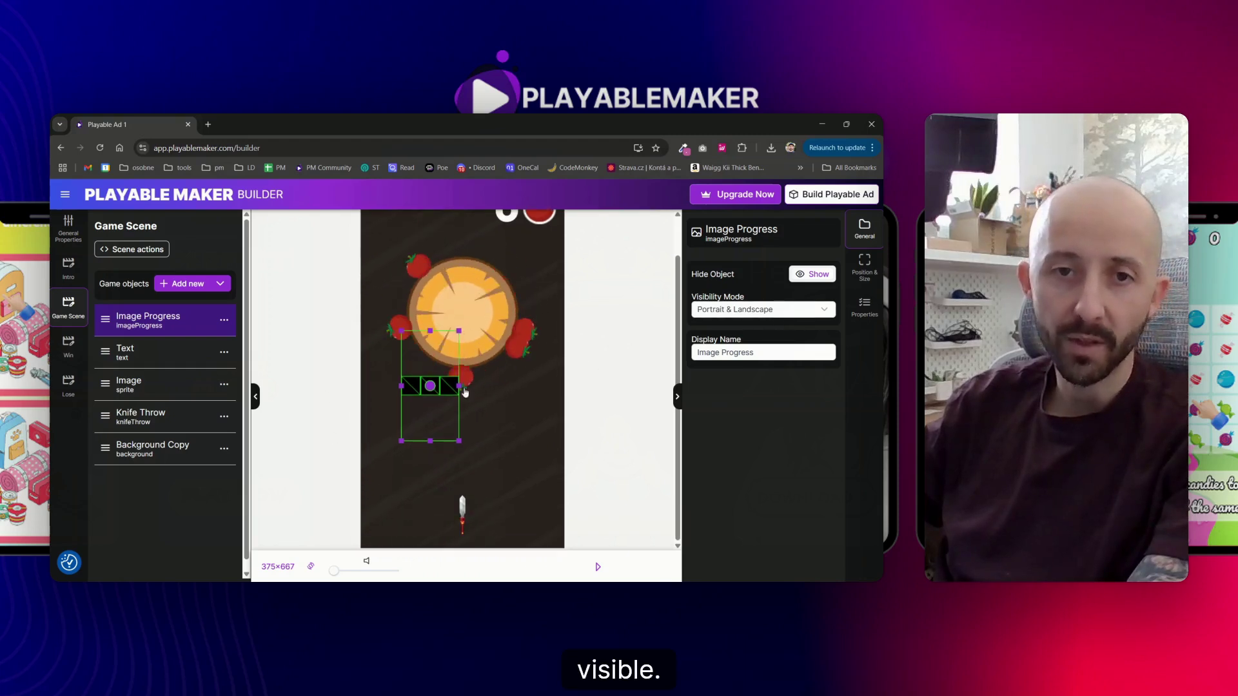
pyautogui.moveTo(430, 385); pyautogui.dragTo(401, 478)
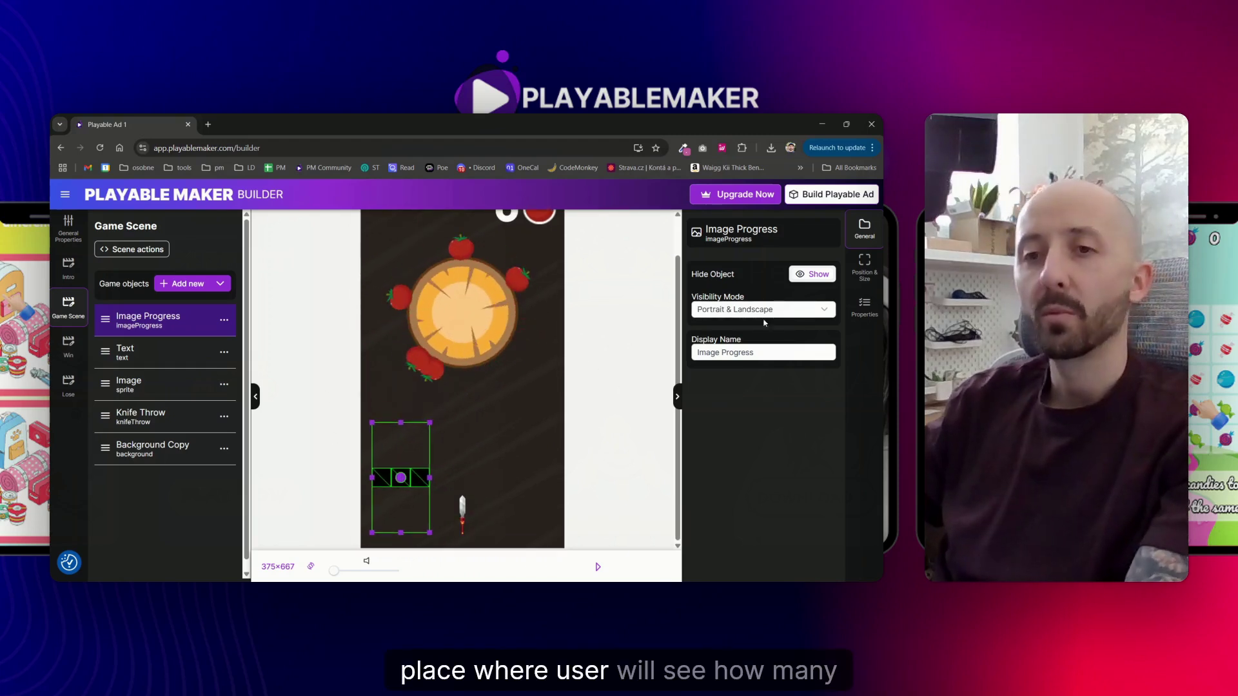
# Step: Set the Image Progress maximum score to 7, its filled image to weapon_white_icon.png and its empty image to weapon_black_icon.png
pyautogui.click(866, 315)
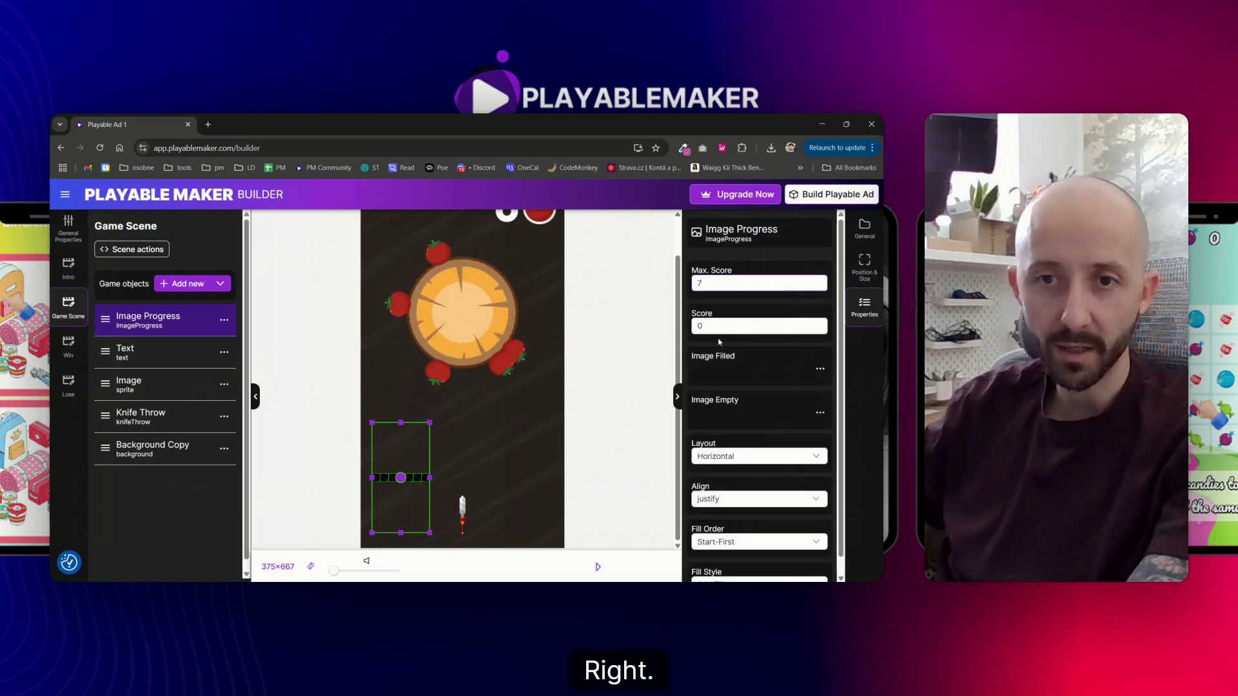
pyautogui.click(700, 327)
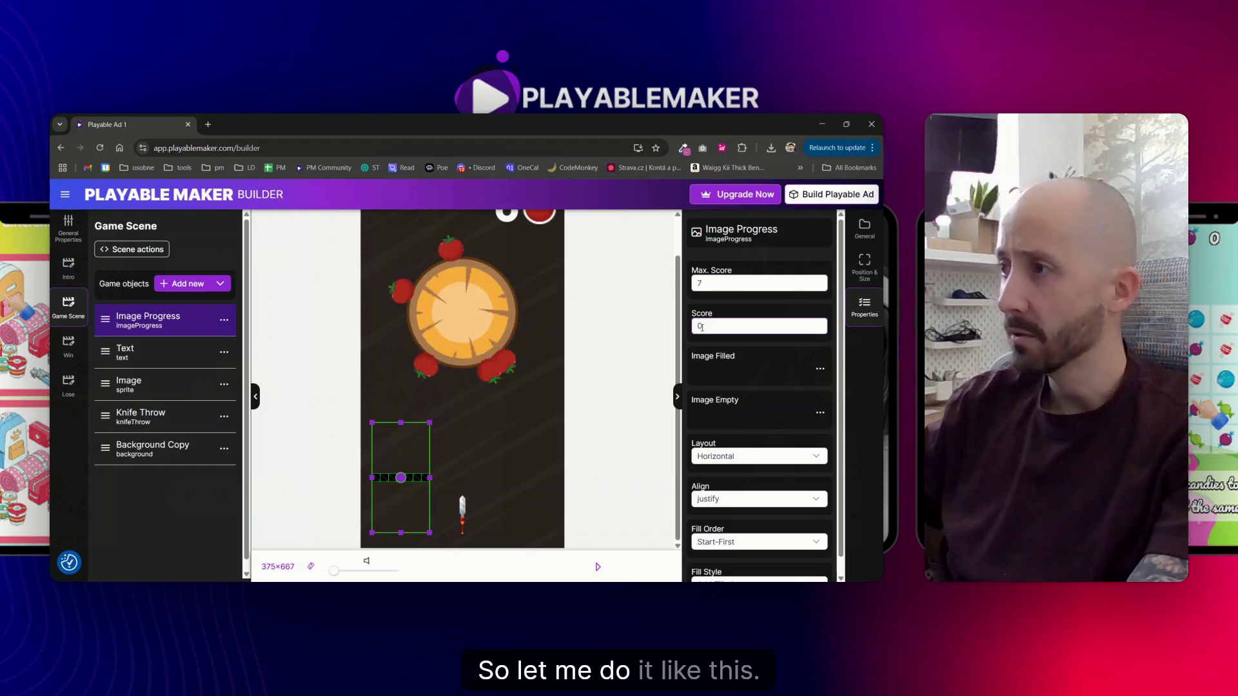
pyautogui.click(714, 372)
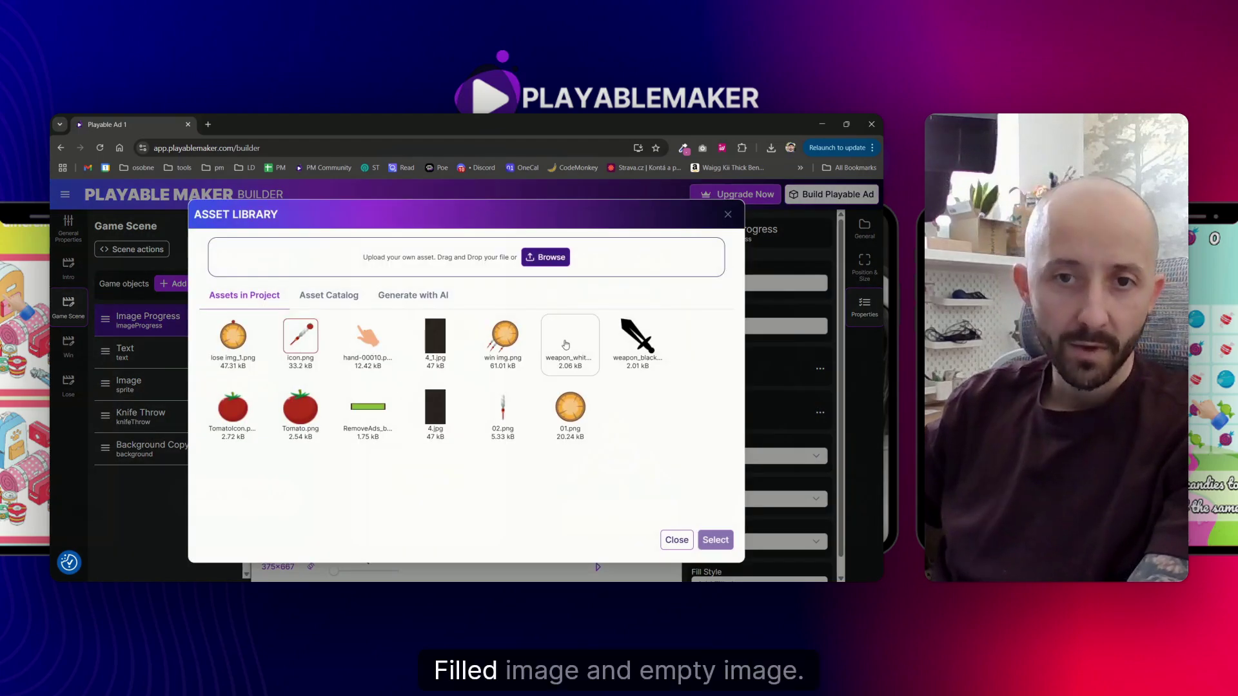
pyautogui.click(636, 337)
pyautogui.click(713, 539)
pyautogui.click(720, 414)
pyautogui.click(434, 337)
pyautogui.click(713, 539)
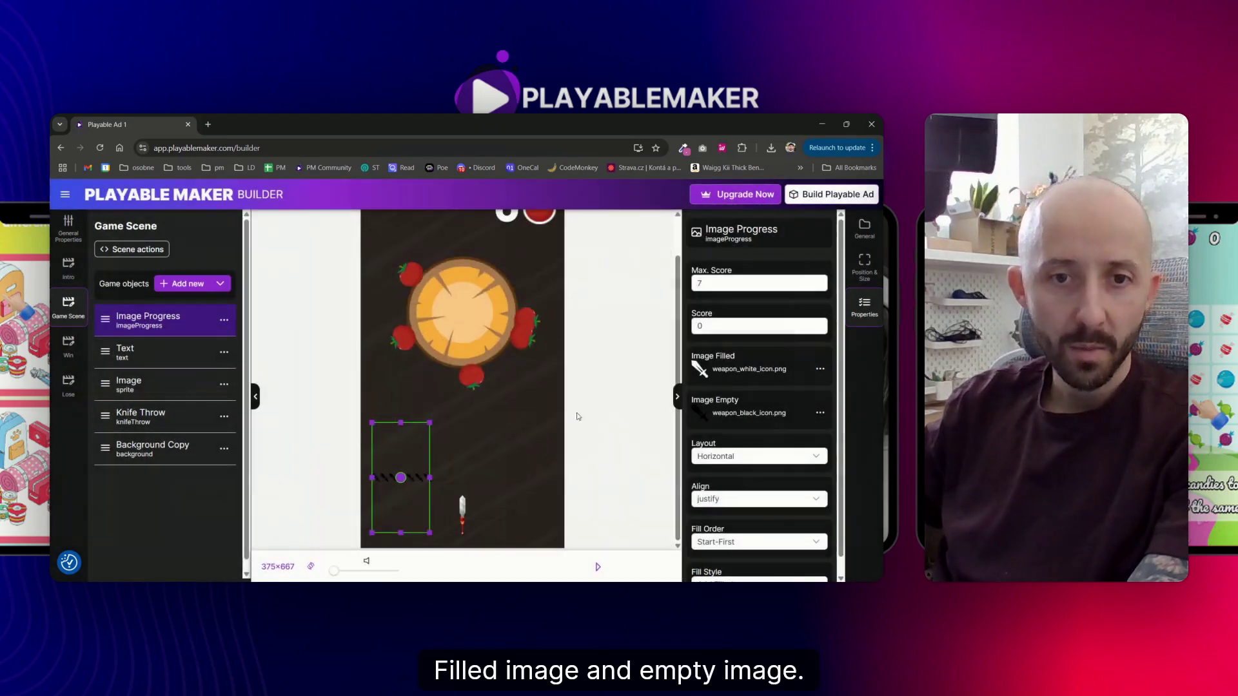
# Step: Set the Image Progress layout to Vertical, make the object taller and position it along the scene's lower-left side
pyautogui.scroll(-1, 740, 431)
pyautogui.click(718, 440)
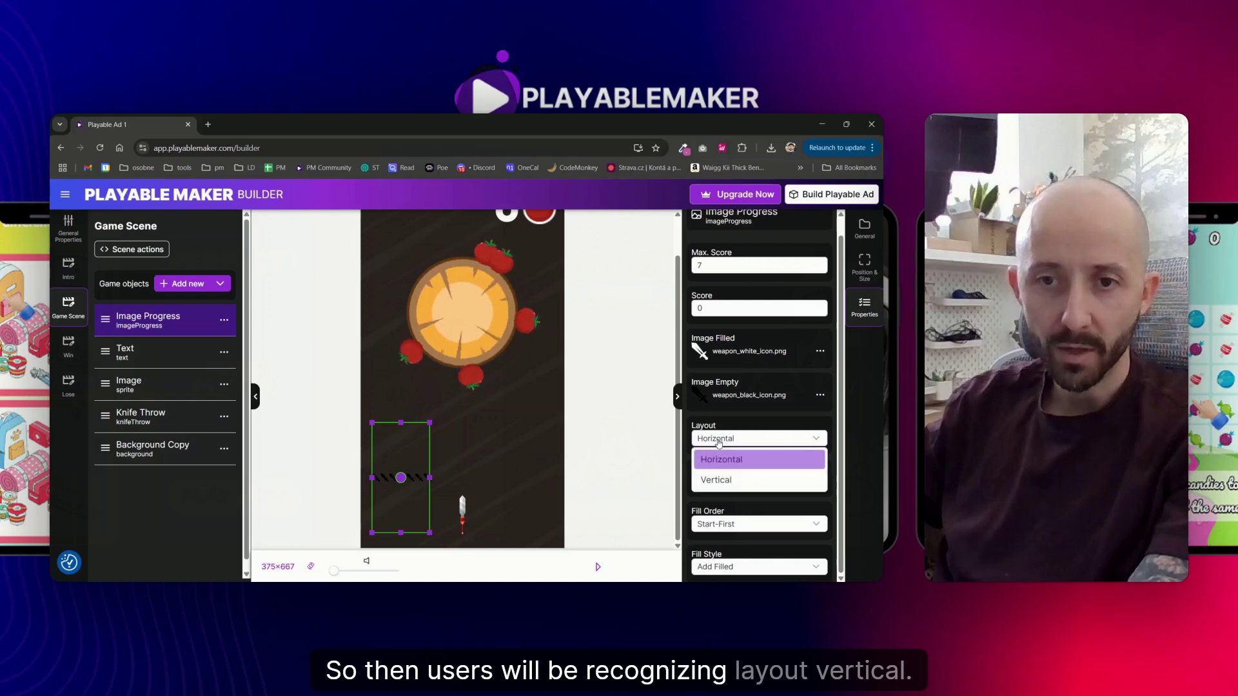
pyautogui.click(720, 482)
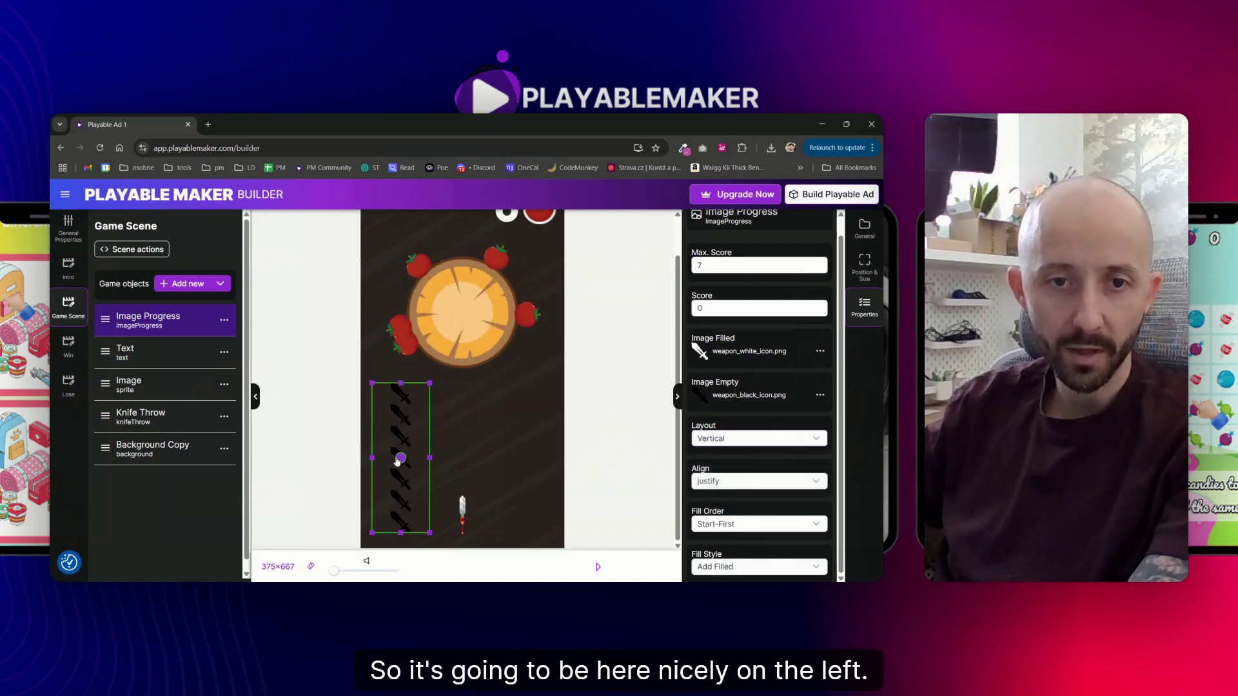
pyautogui.moveTo(397, 461); pyautogui.dragTo(400, 462)
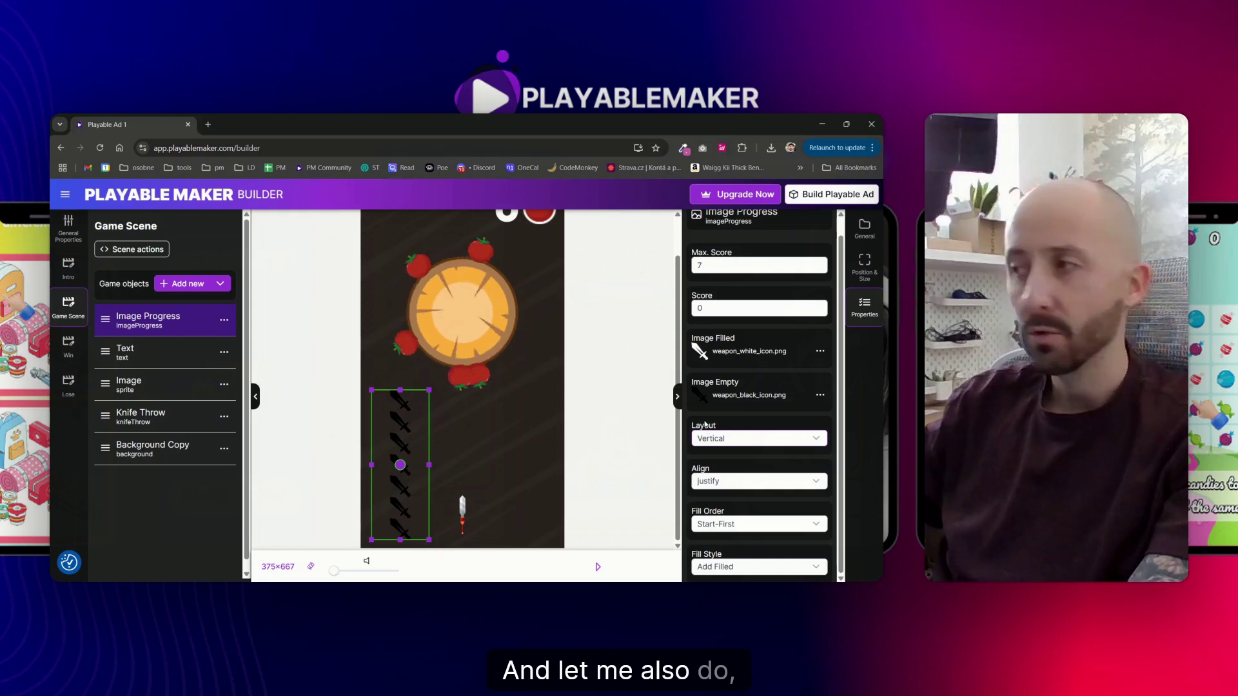
# Step: Compare the Add Filled and Remove Filled styles on the Image Progress object and set its fill style to Remove Filled
pyautogui.click(730, 567)
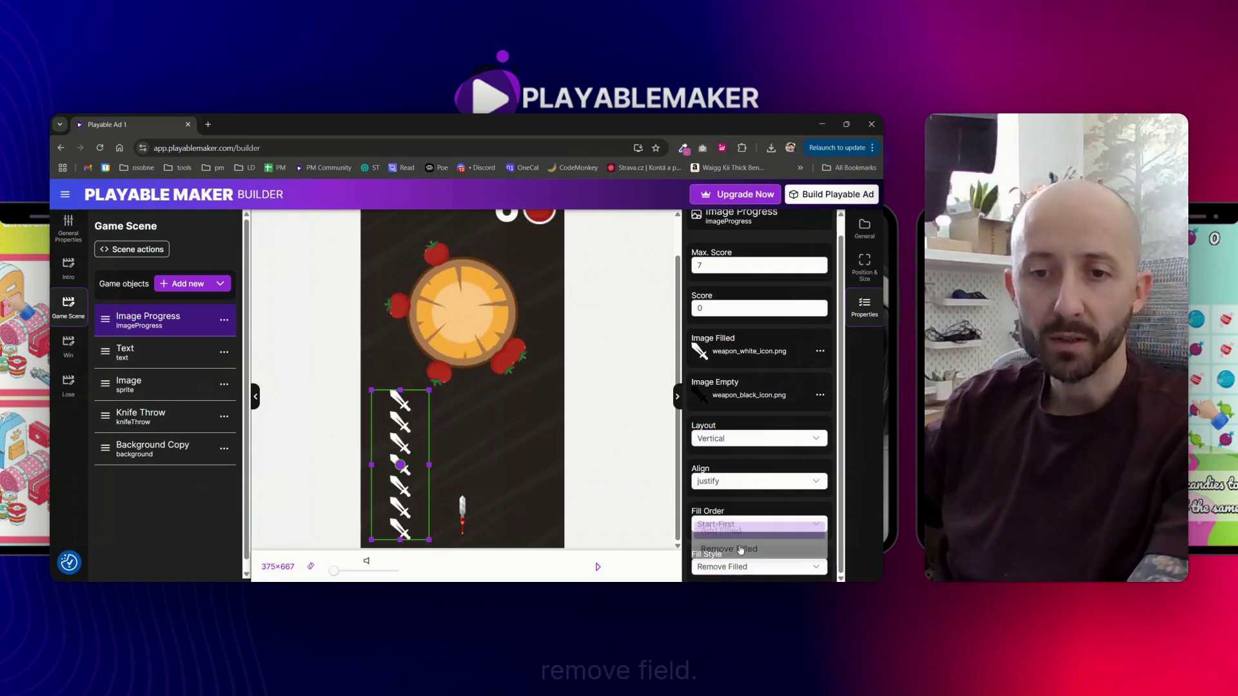
pyautogui.click(728, 548)
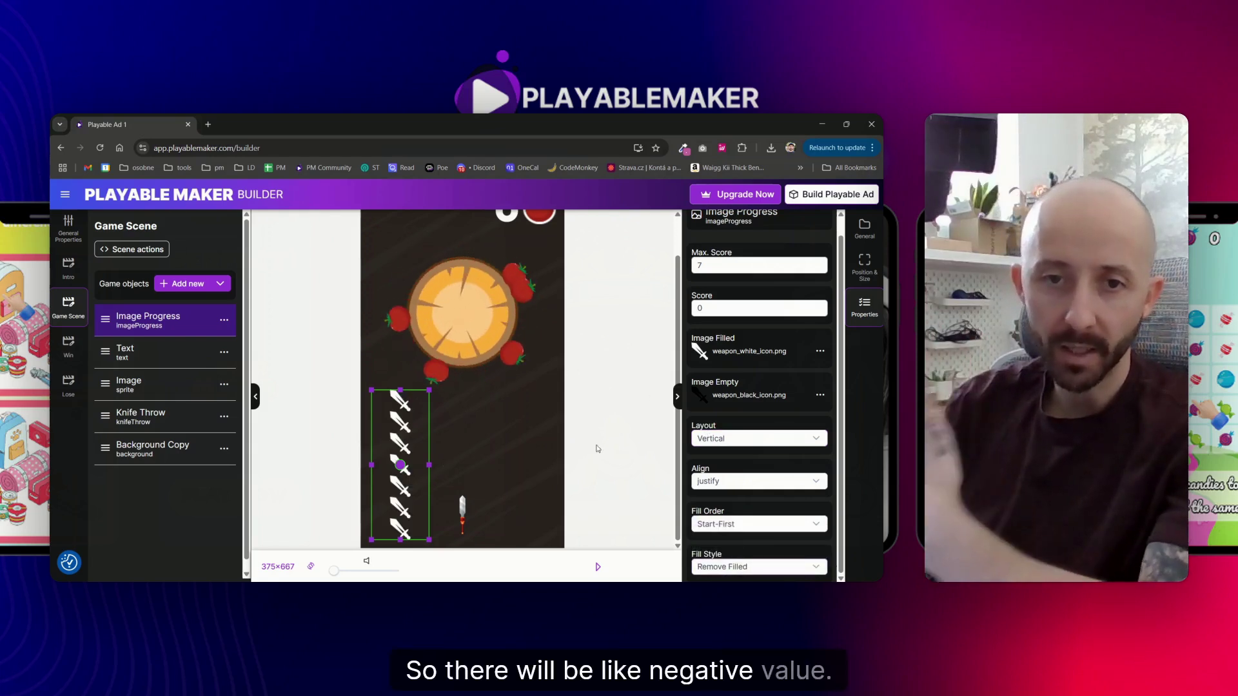
pyautogui.click(730, 567)
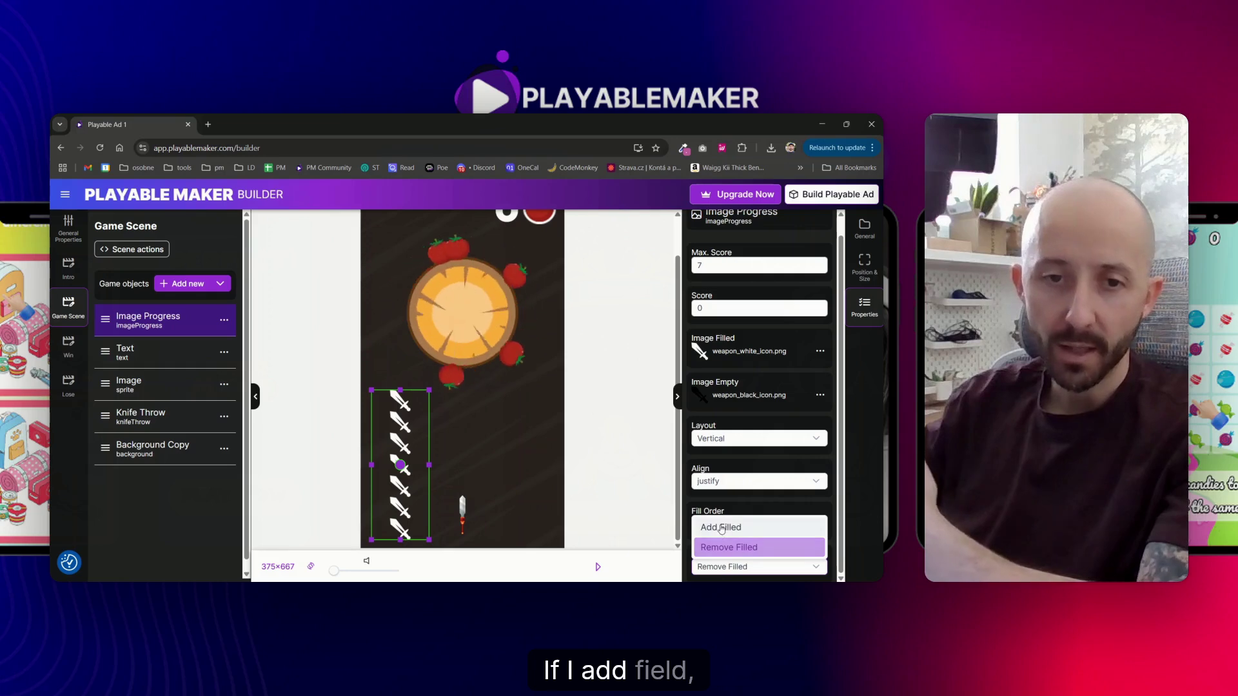
pyautogui.click(715, 525)
pyautogui.click(722, 566)
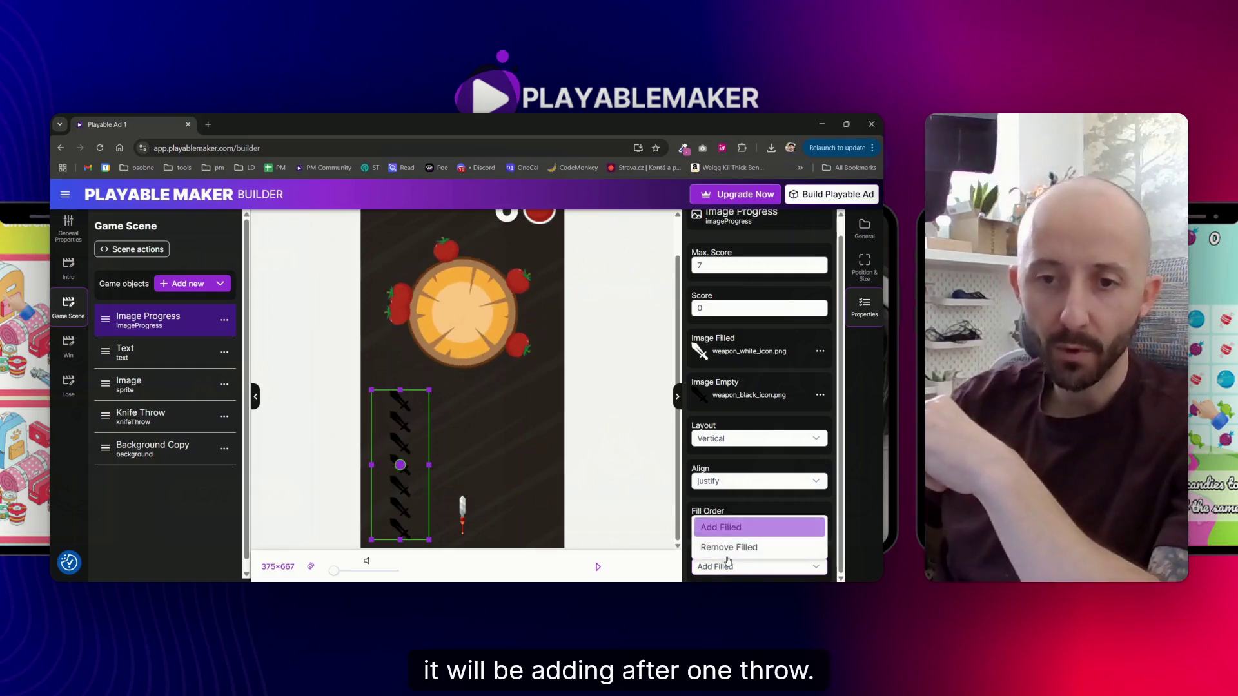
pyautogui.click(704, 548)
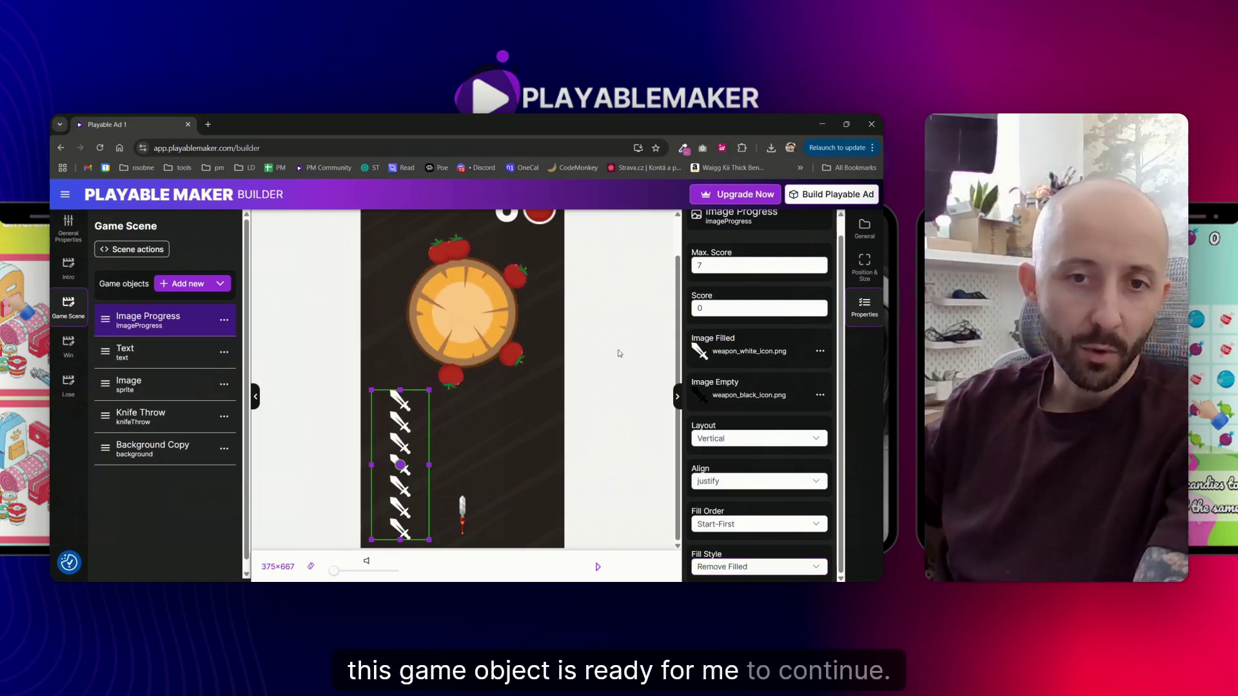
# Step: Open the Knife Throw object's events and delete the Change progress action under Hit Progress
pyautogui.scroll(1, 619, 353)
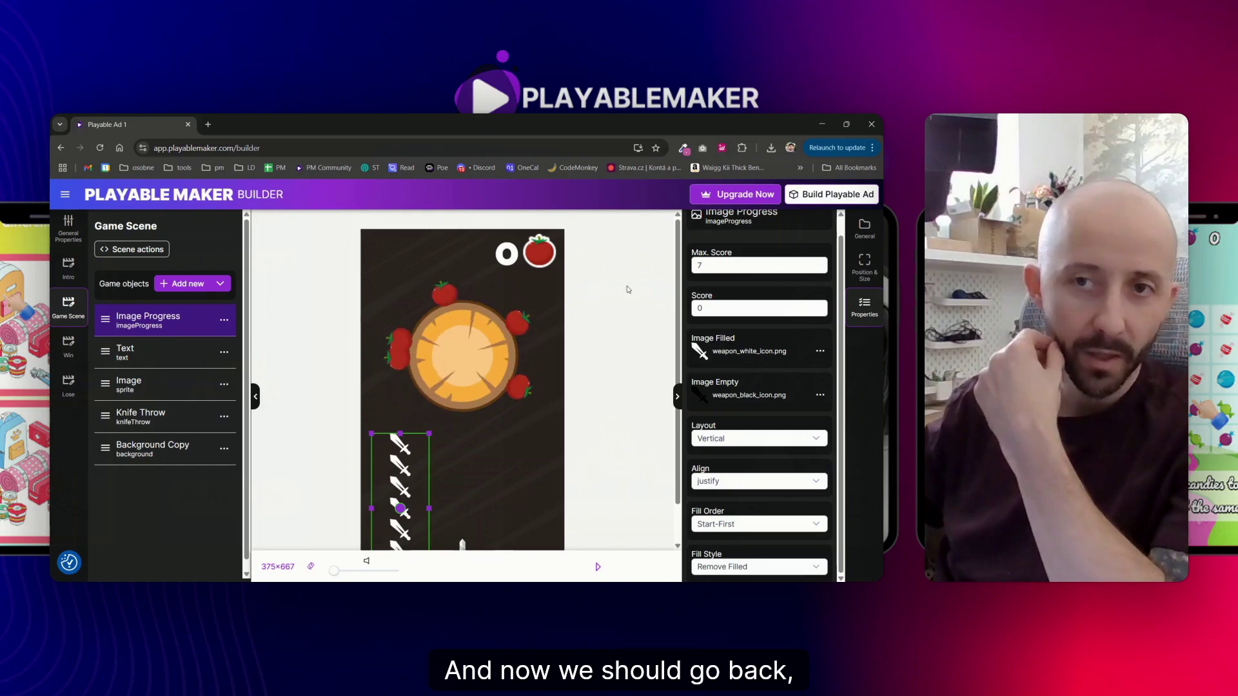
pyautogui.click(187, 416)
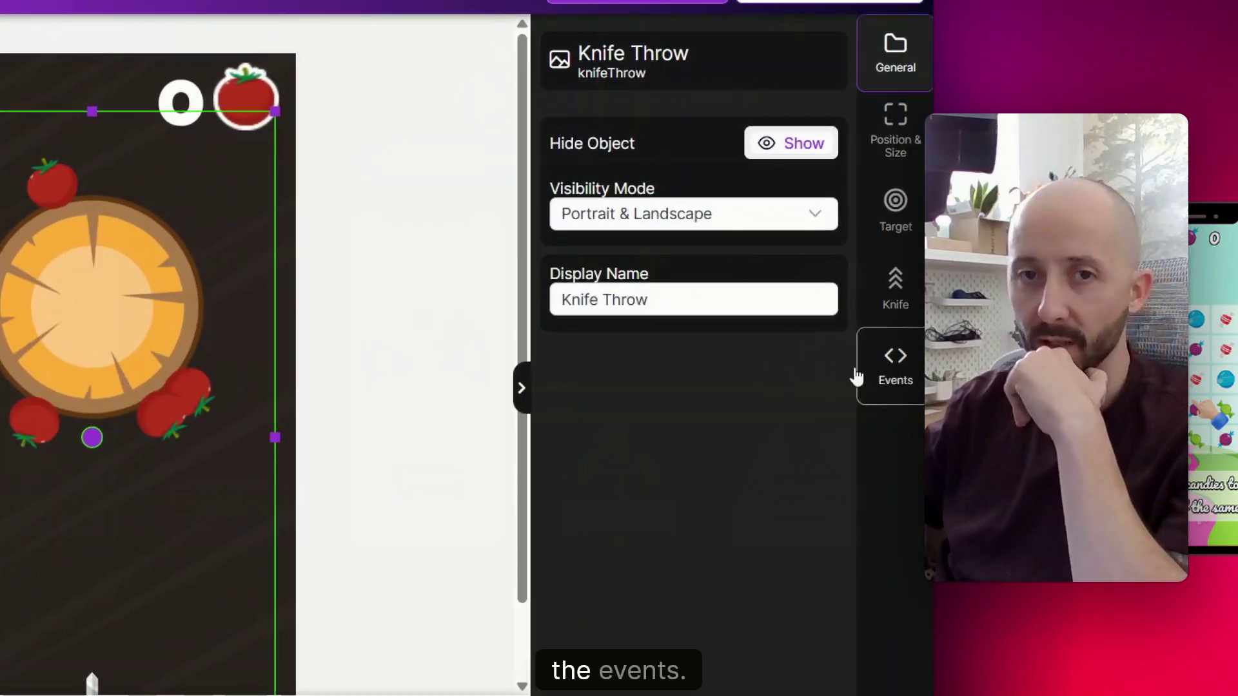
pyautogui.click(880, 373)
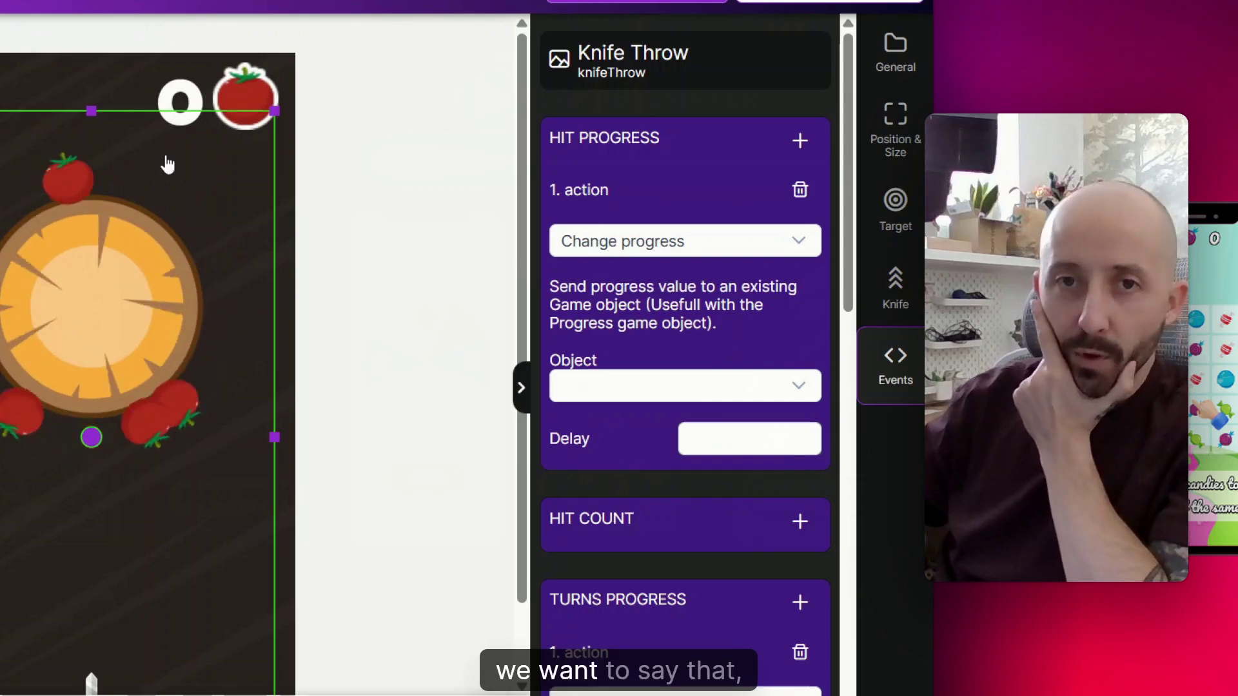
pyautogui.click(800, 189)
# Step: Add a Change text action to the Knife Throw Hit Count event, targeting the Text object with a 0 ms delay
pyautogui.click(799, 221)
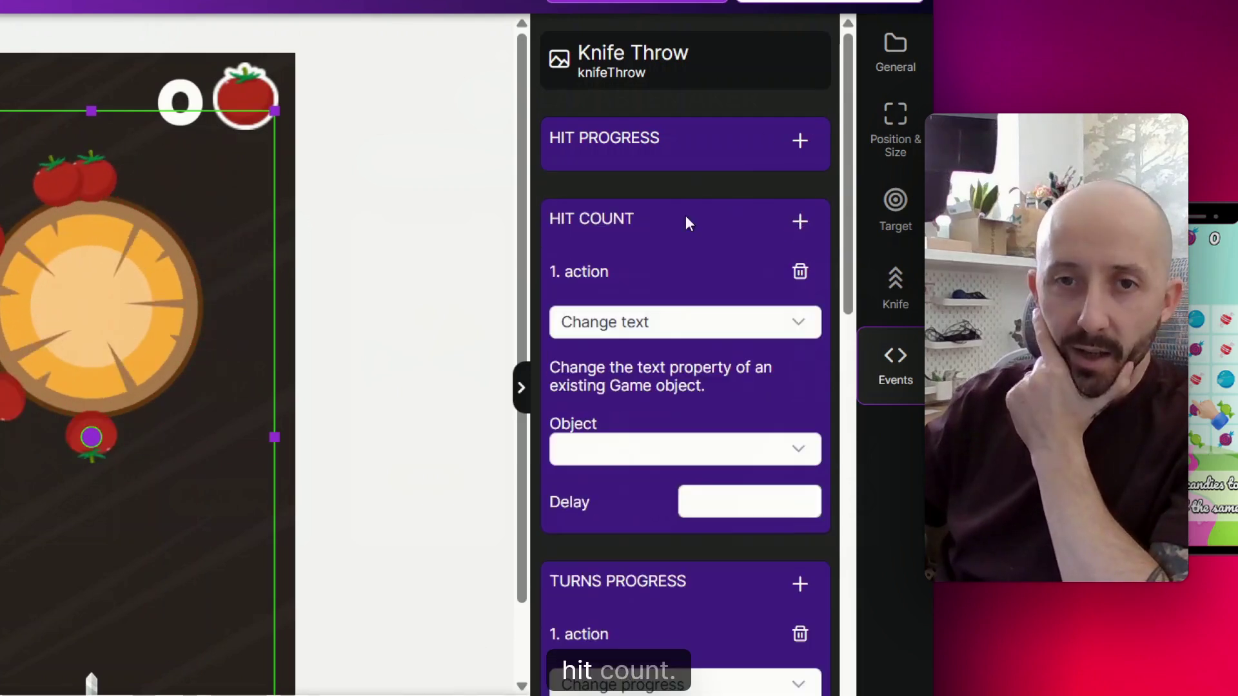
pyautogui.click(631, 325)
pyautogui.click(612, 367)
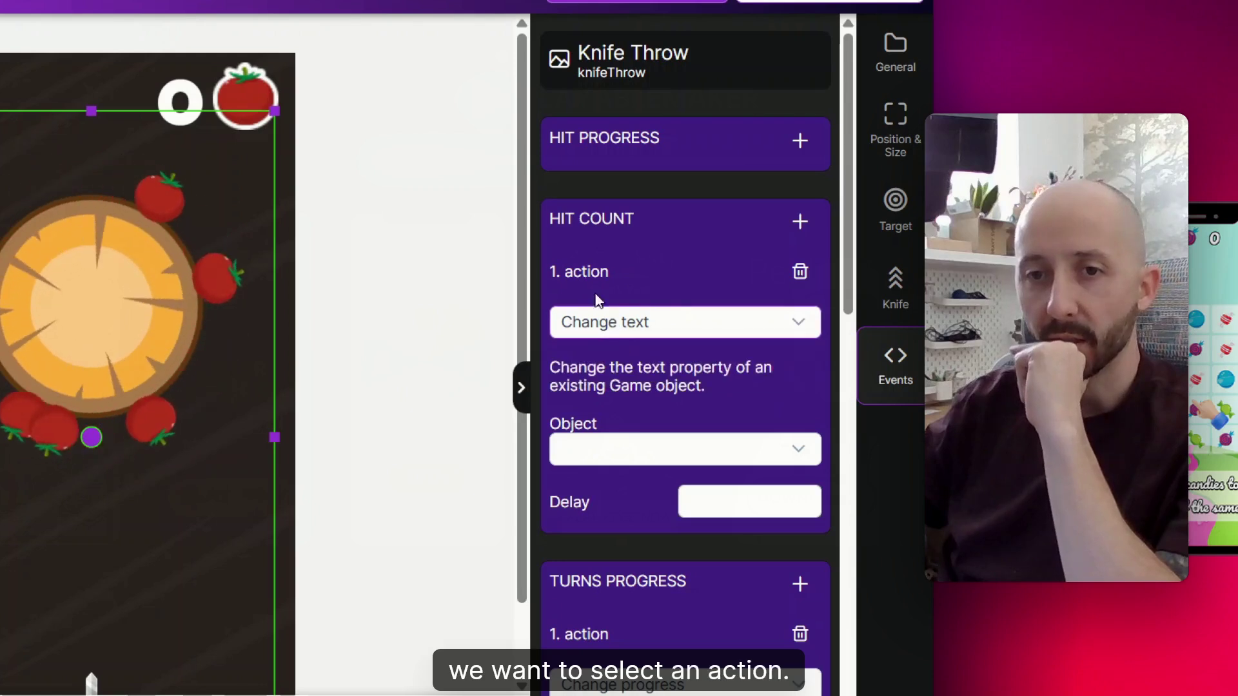
pyautogui.click(619, 451)
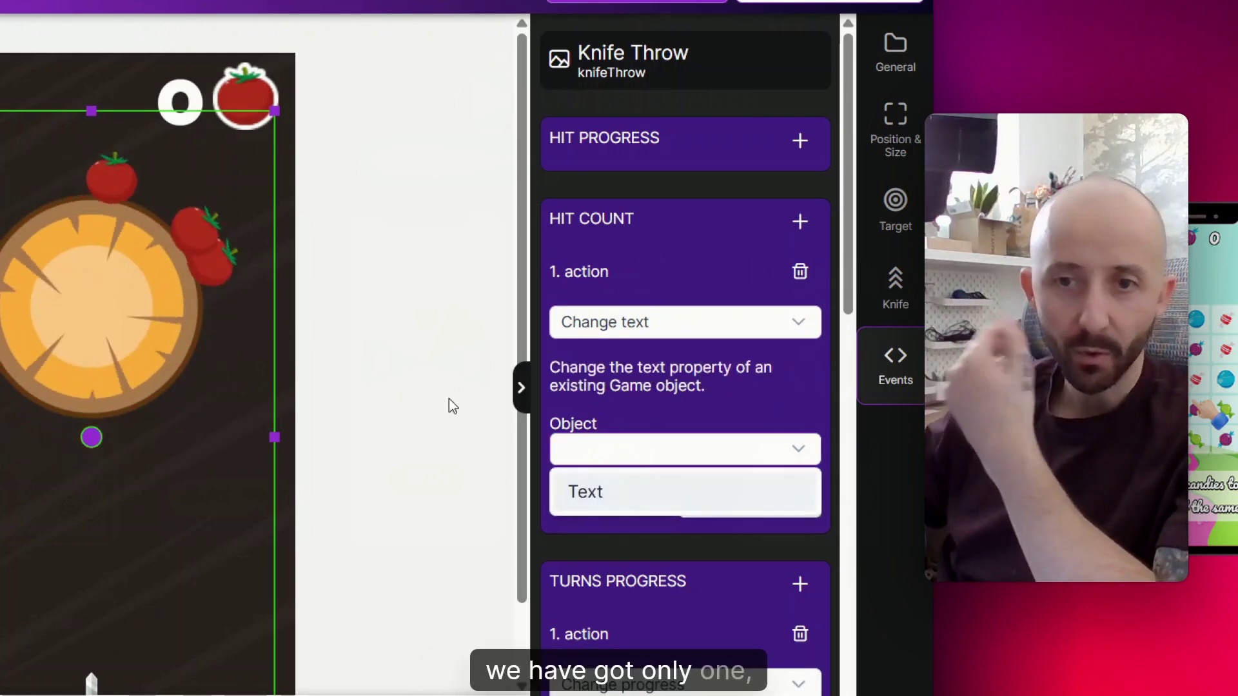
pyautogui.click(631, 493)
pyautogui.click(725, 492)
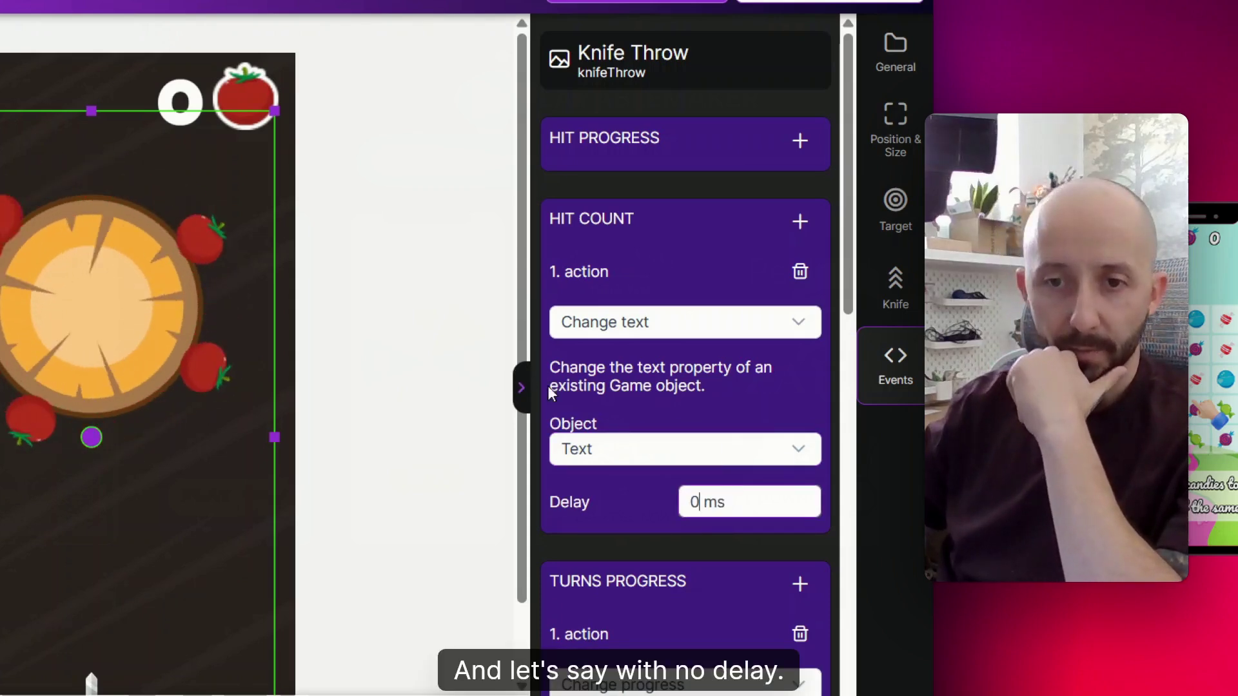
pyautogui.scroll(-6, 663, 423)
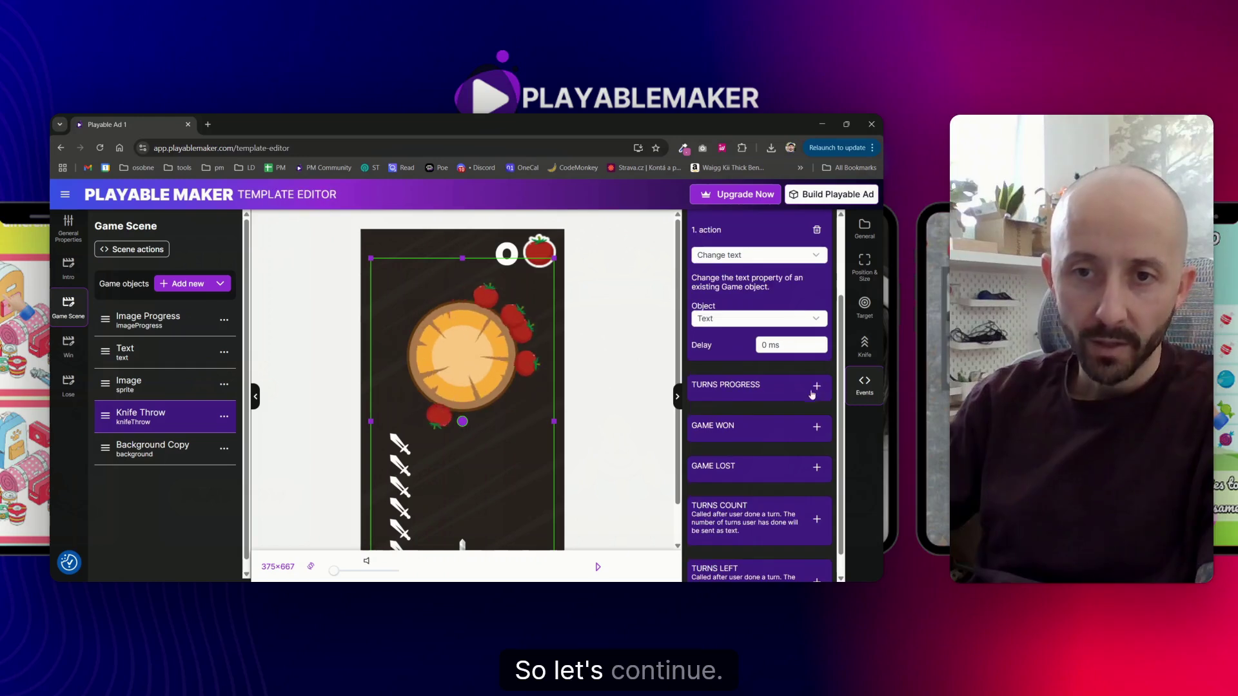
# Step: Add a Change progress action to the Turns Progress event, targeting the Image Progress object with a 0 ms delay
pyautogui.click(817, 387)
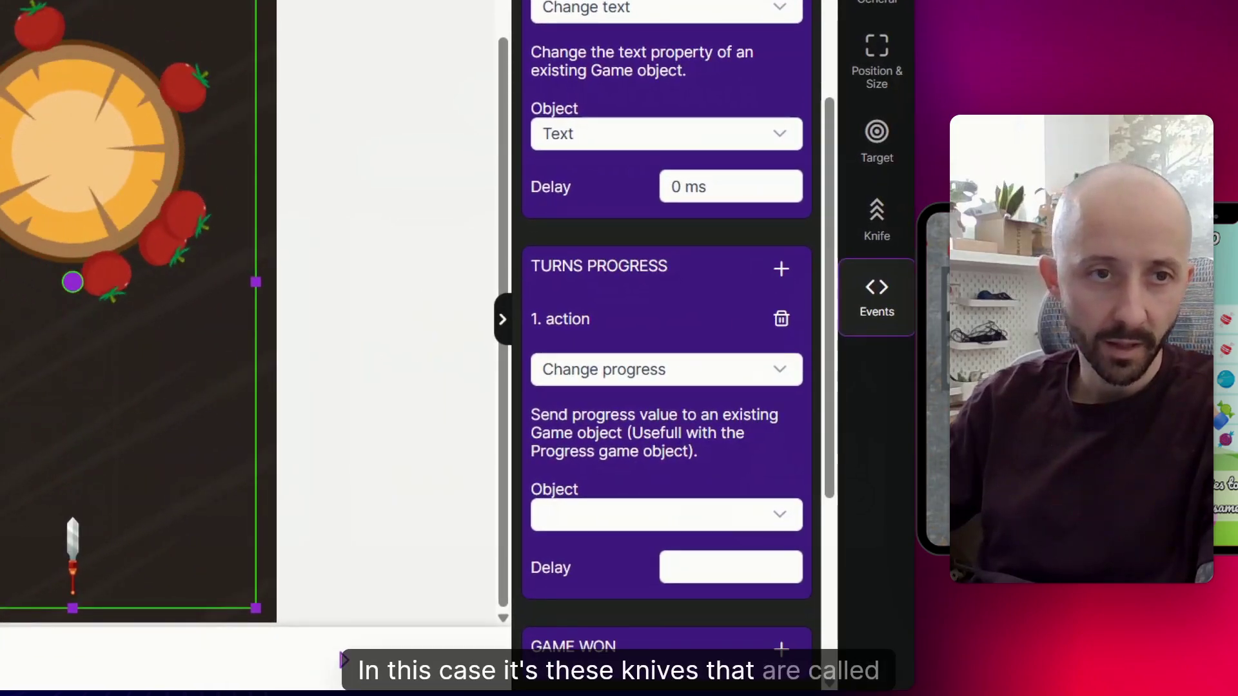
pyautogui.click(600, 528)
pyautogui.click(602, 558)
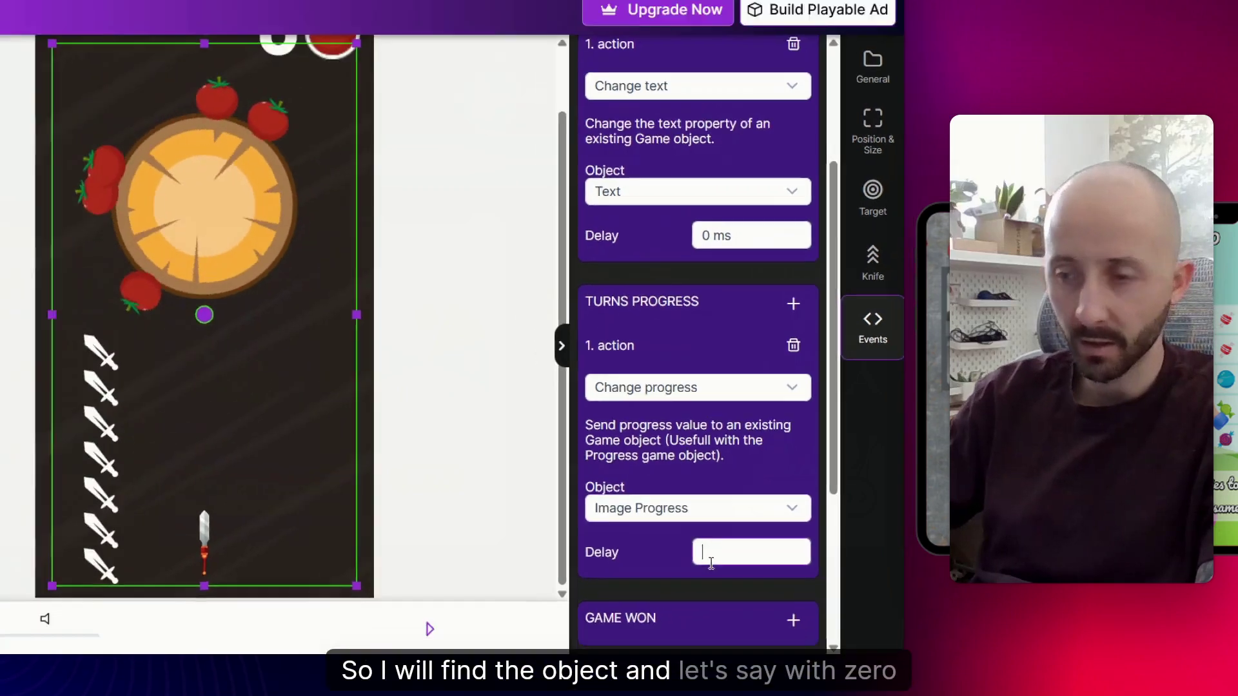
pyautogui.write('0 ms')
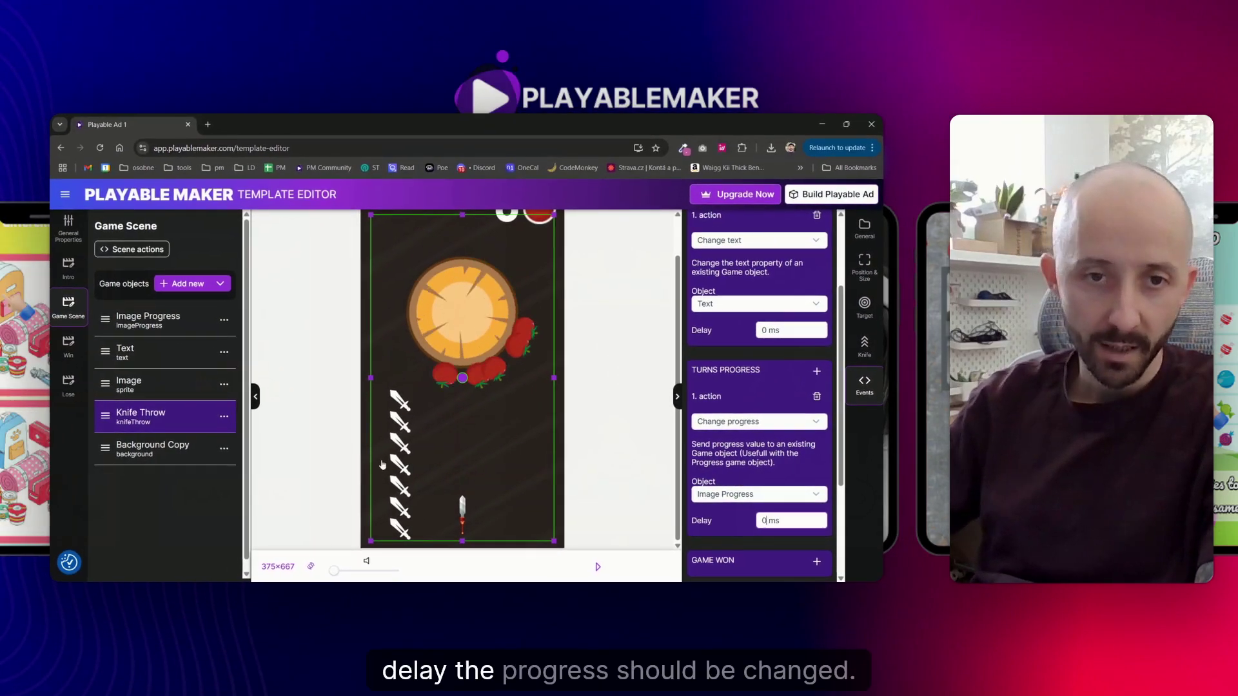
# Step: Add an action to both the Game Won and Game Lost events, and set the Game Won action to start the Win scene
pyautogui.scroll(-3, 755, 483)
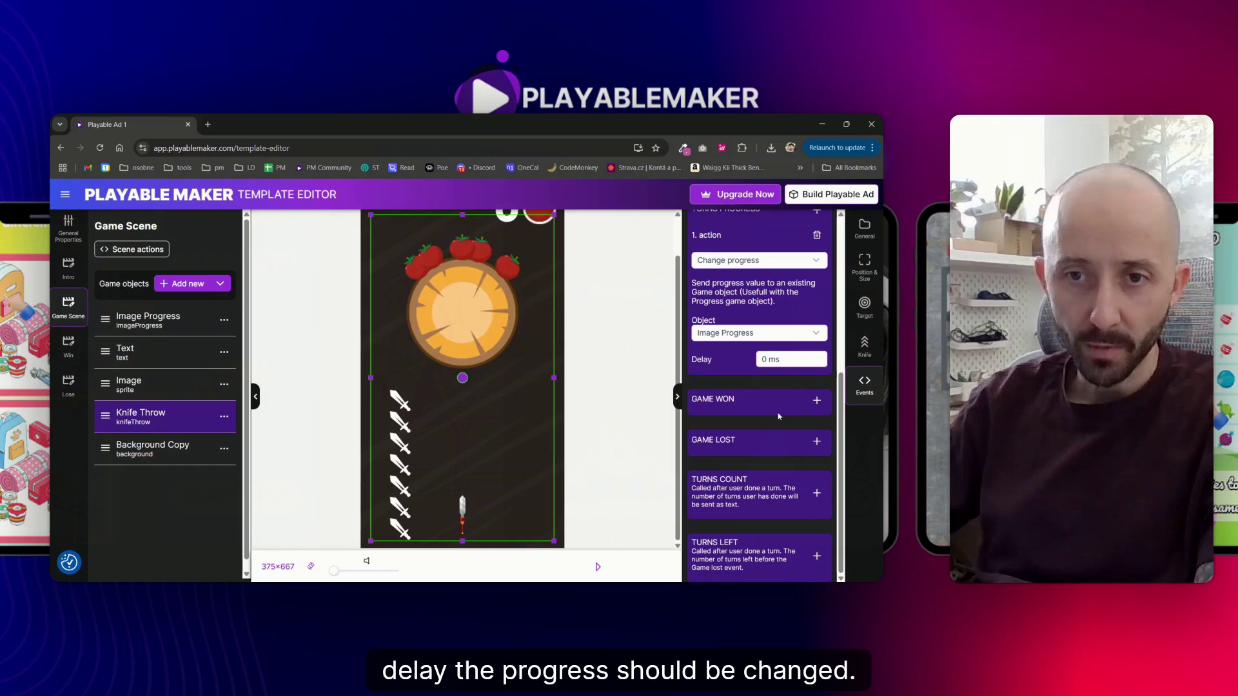
pyautogui.click(817, 400)
pyautogui.click(816, 518)
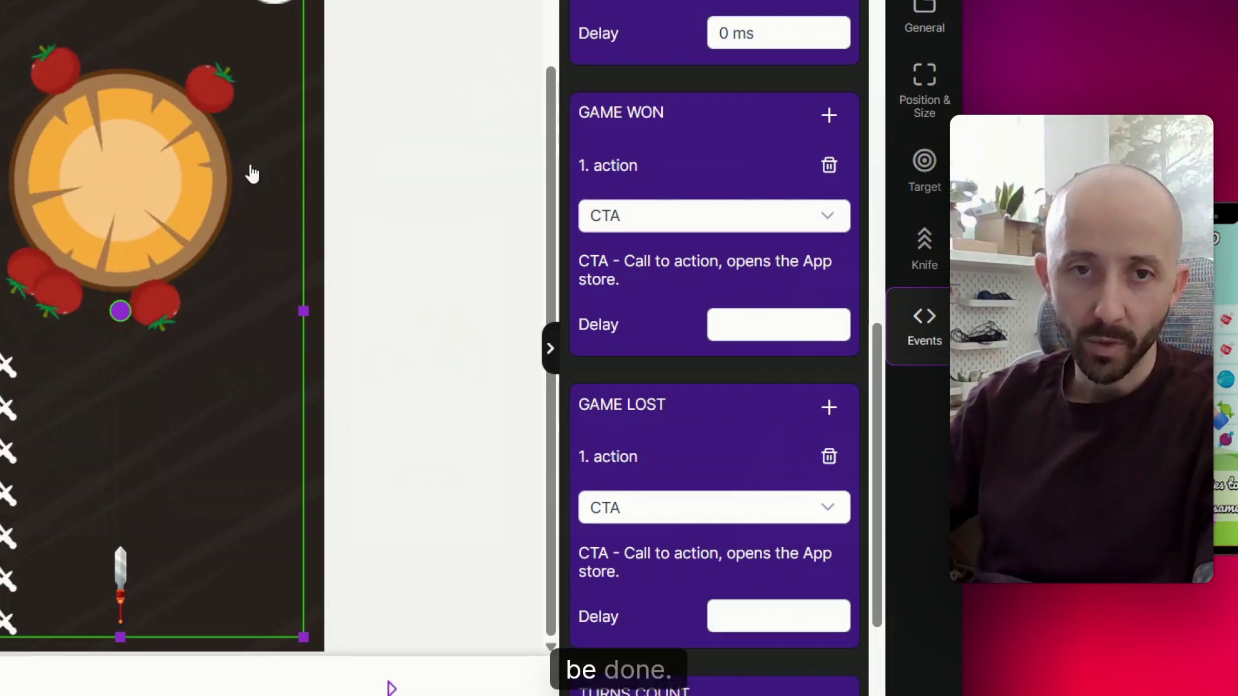
pyautogui.click(625, 230)
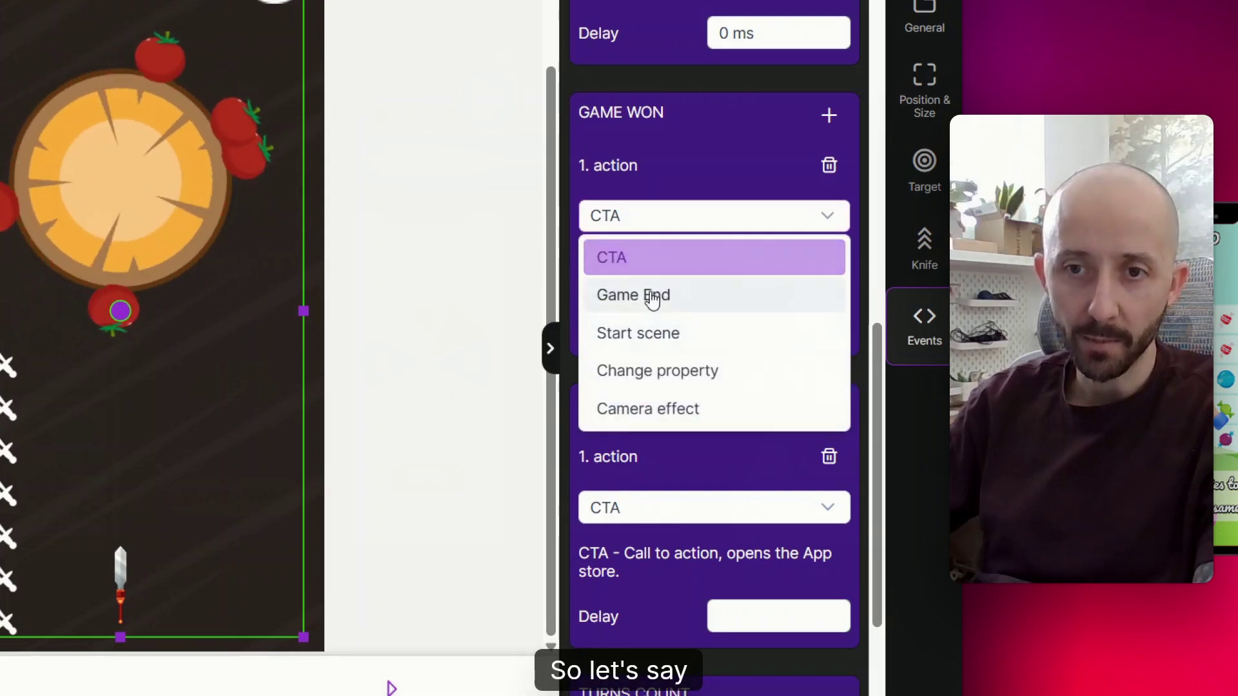
pyautogui.click(658, 348)
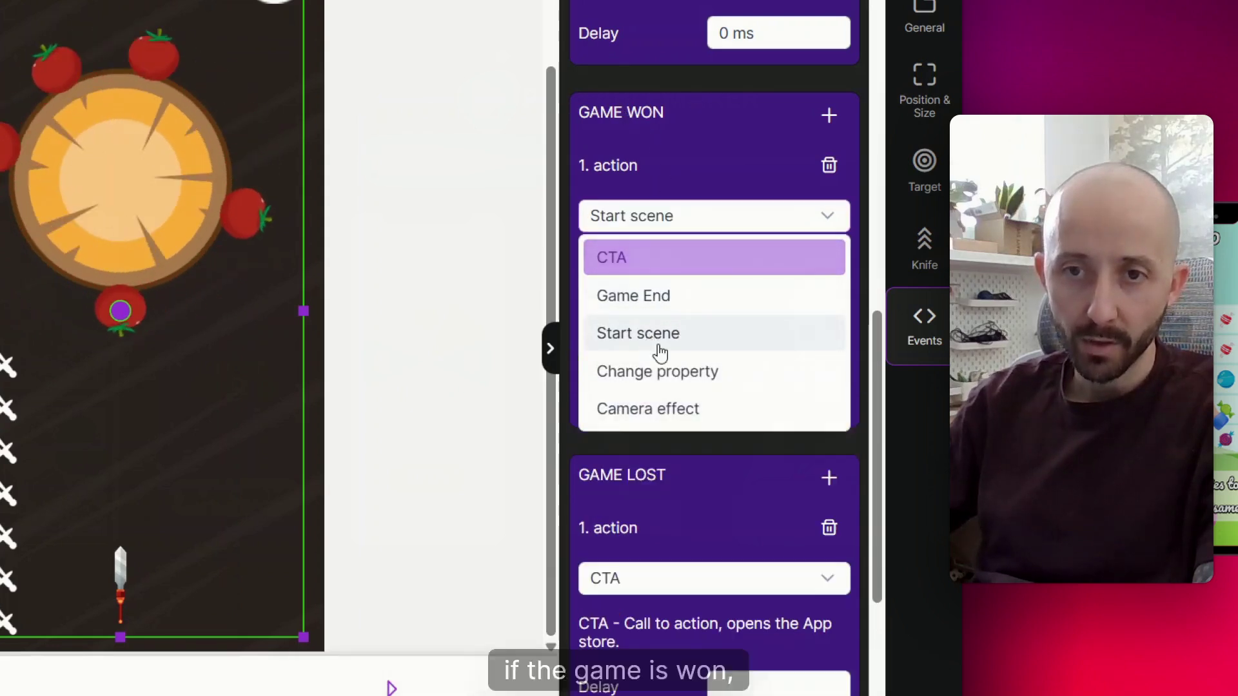
pyautogui.click(658, 345)
pyautogui.click(630, 471)
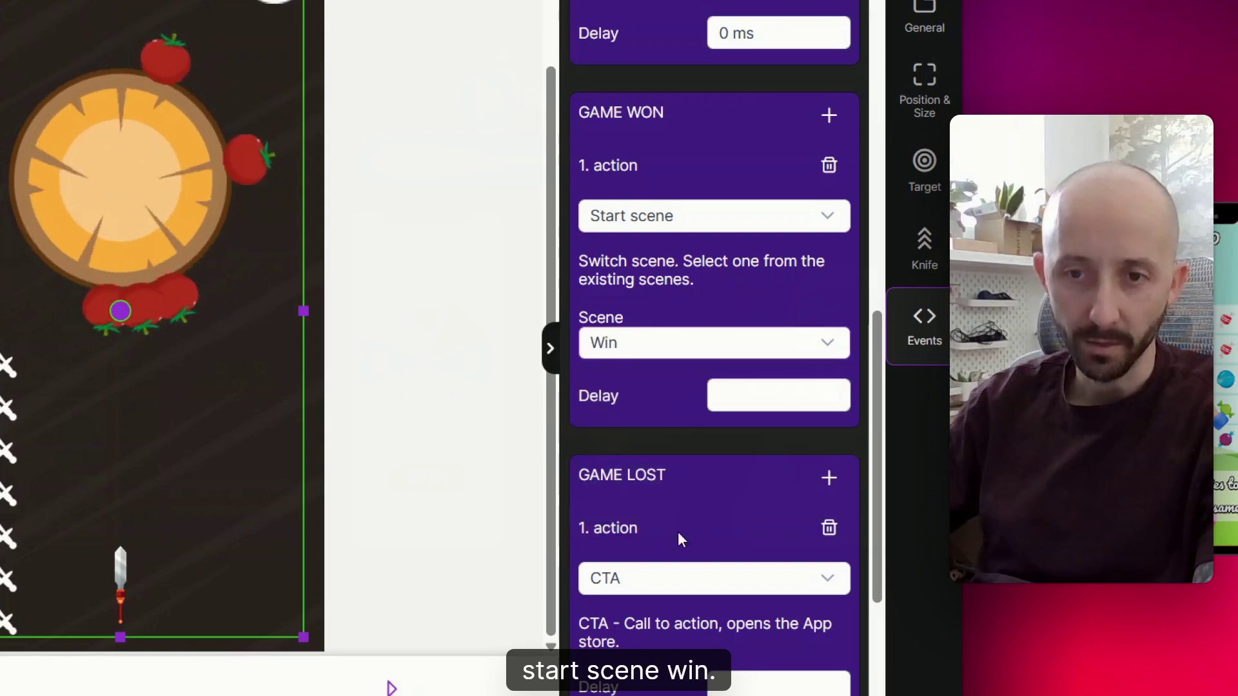
# Step: Change the Game Lost action to Start scene and select the Lose scene
pyautogui.scroll(-2, 667, 488)
pyautogui.click(664, 473)
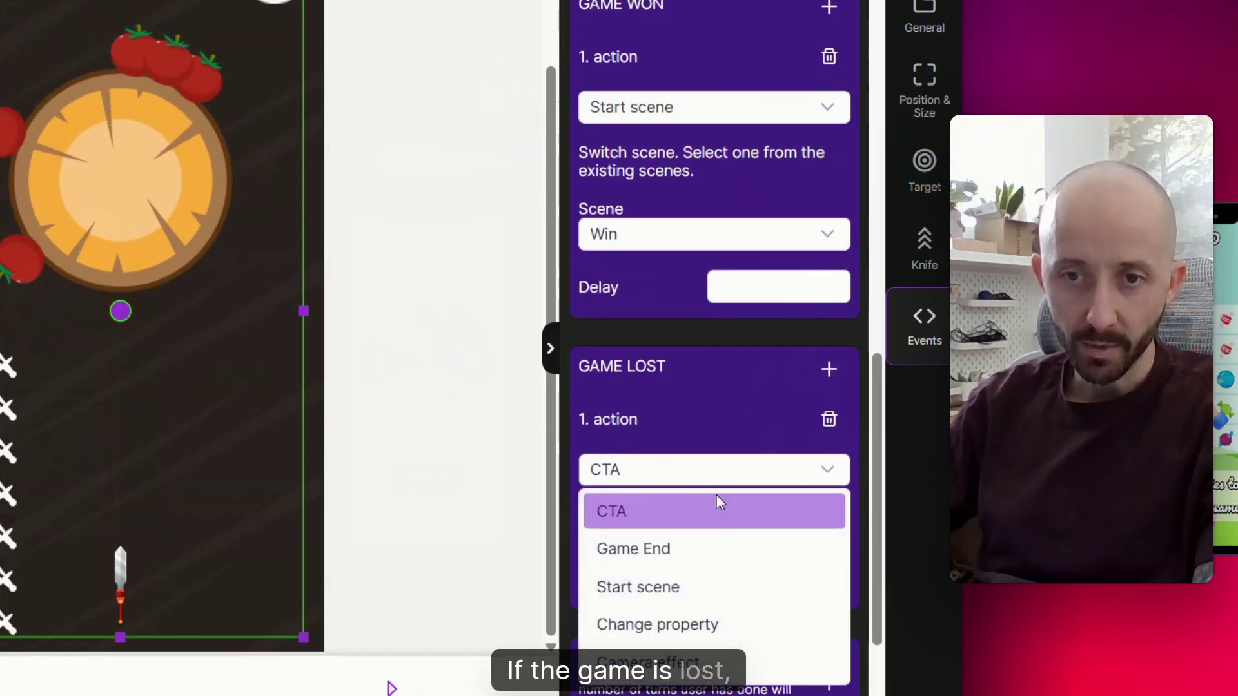
pyautogui.click(650, 587)
pyautogui.scroll(-3, 671, 472)
pyautogui.click(641, 385)
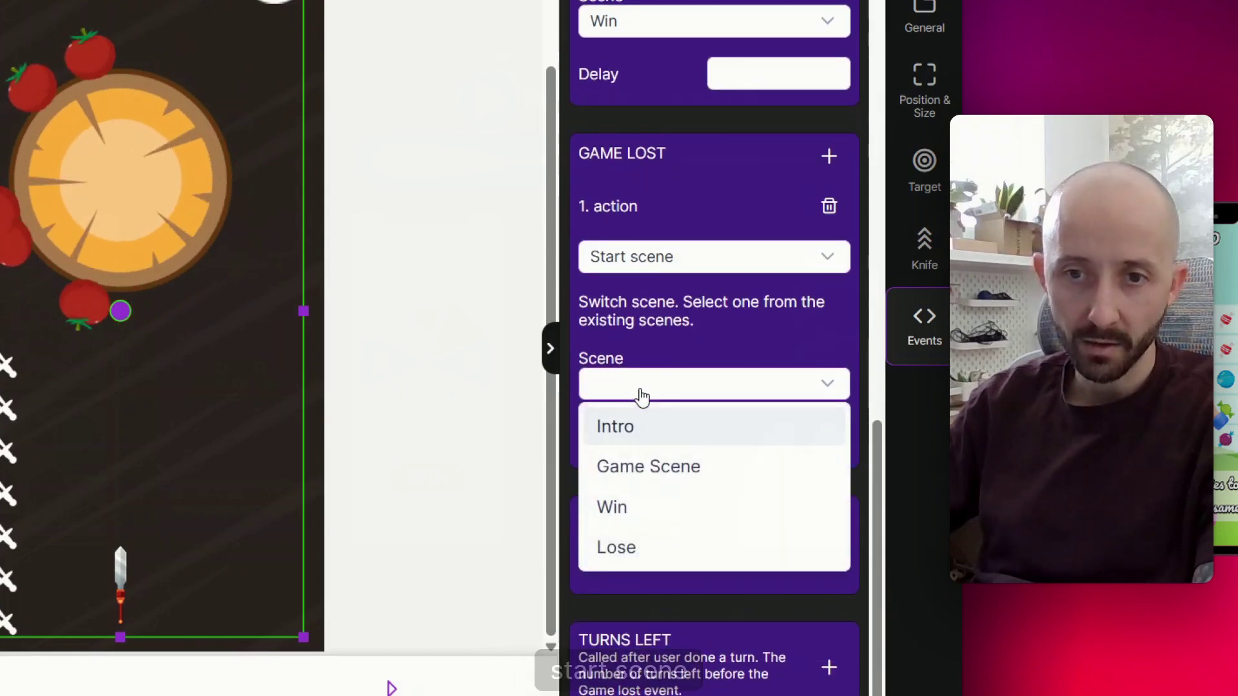
pyautogui.click(630, 558)
# Step: Add a 200 ms Shake camera effect as a second Game Lost action and delay the Lose scene start by 200 ms
pyautogui.click(829, 157)
pyautogui.scroll(-2, 663, 287)
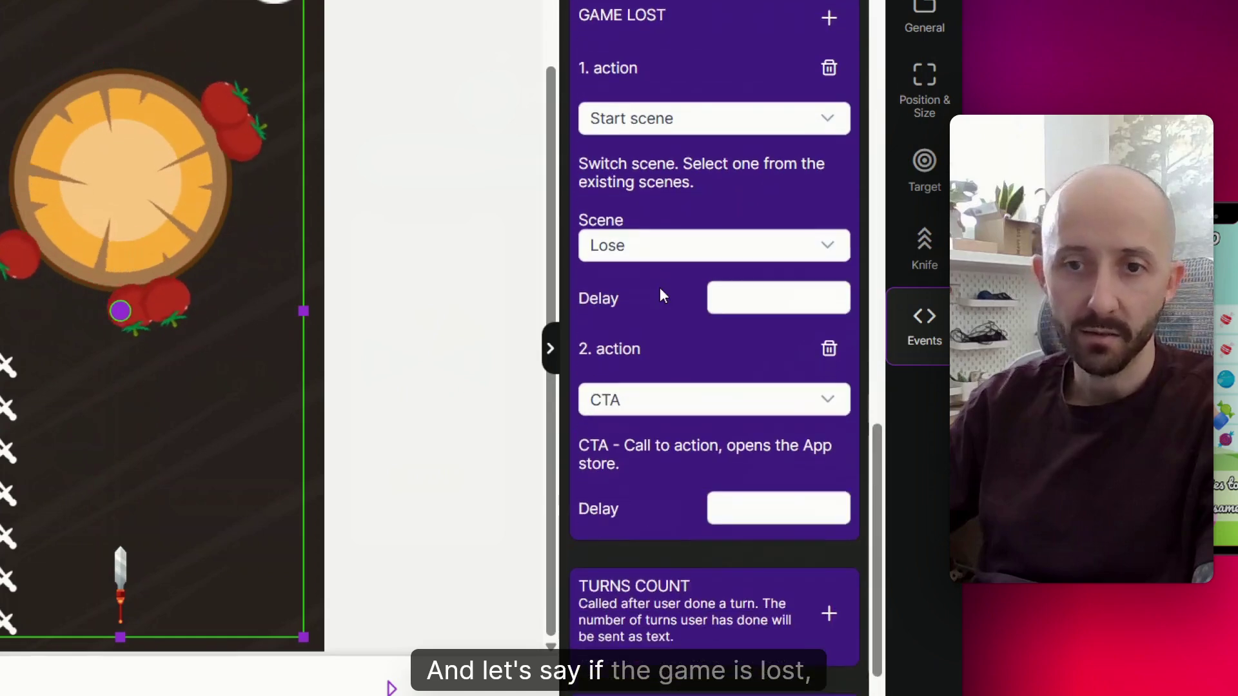
pyautogui.click(666, 414)
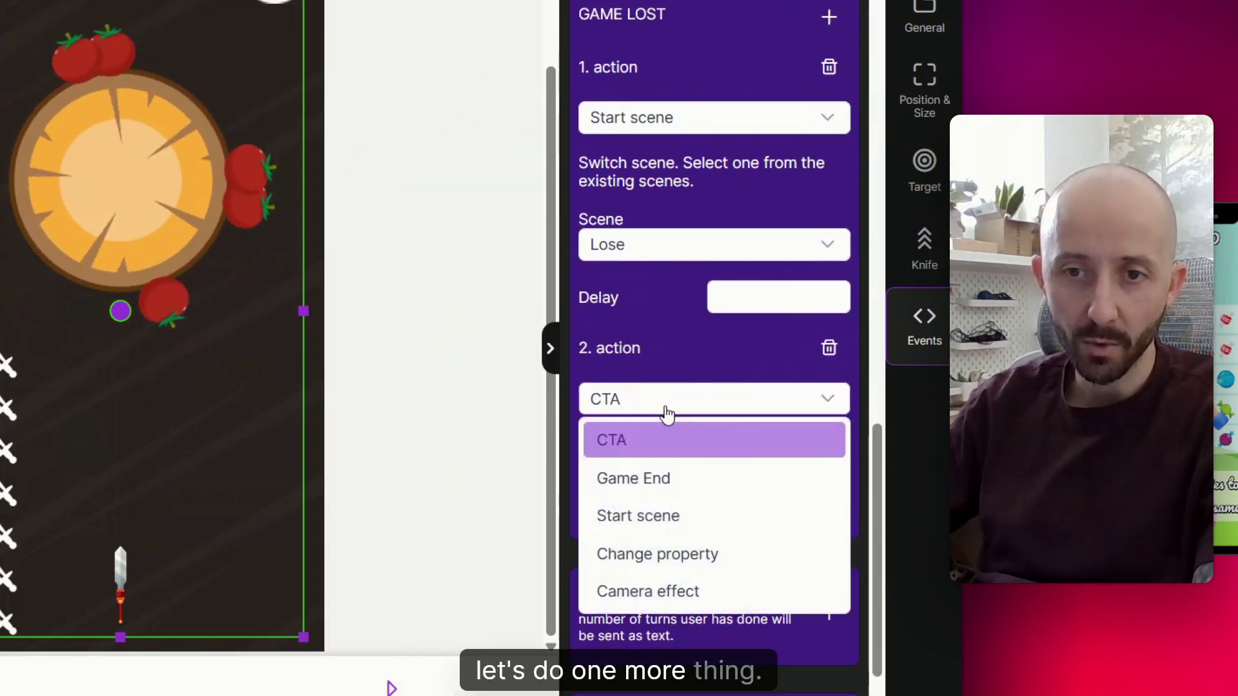
pyautogui.click(636, 592)
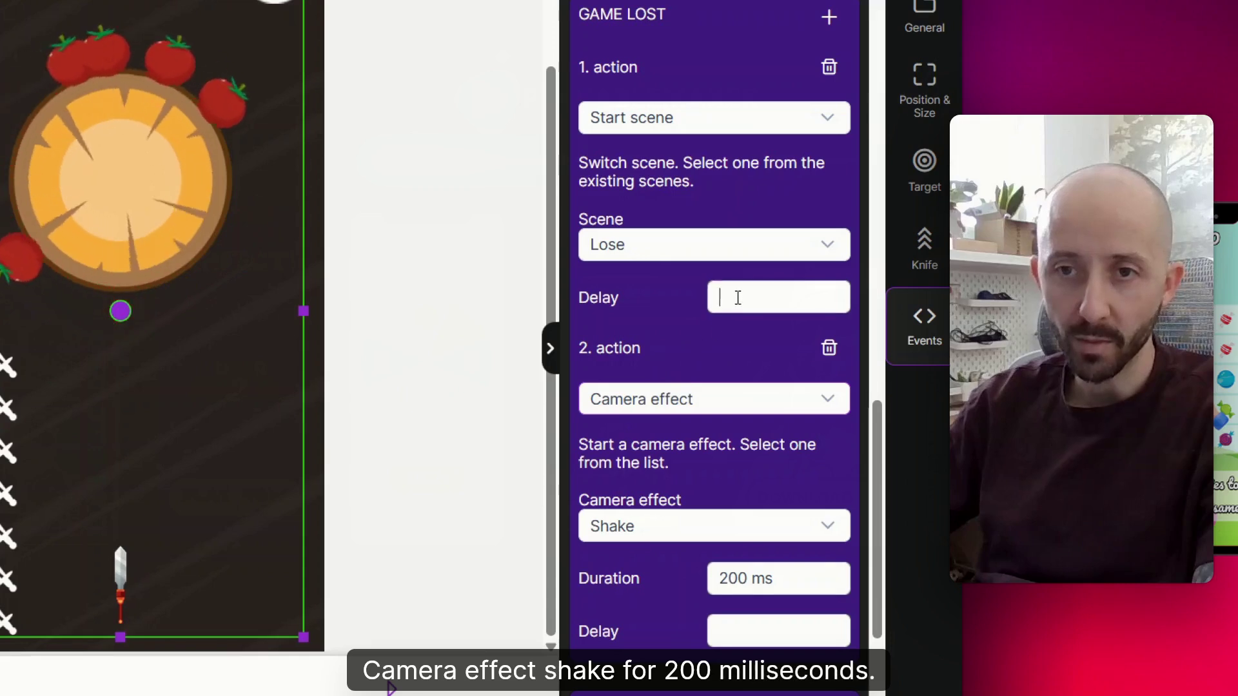
pyautogui.write('200 ms')
# Step: Set the delay of the Game Won event's Start scene action to 100 ms
pyautogui.scroll(5, 739, 297)
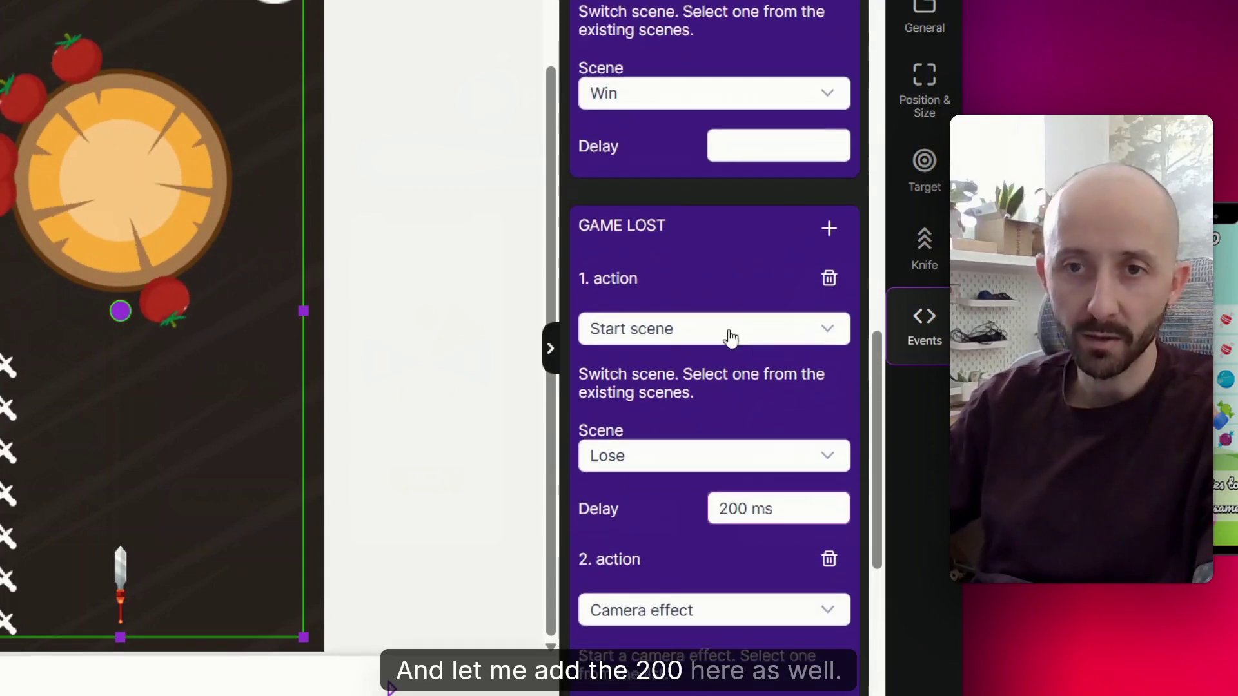
pyautogui.click(753, 270)
pyautogui.write('100 ms')
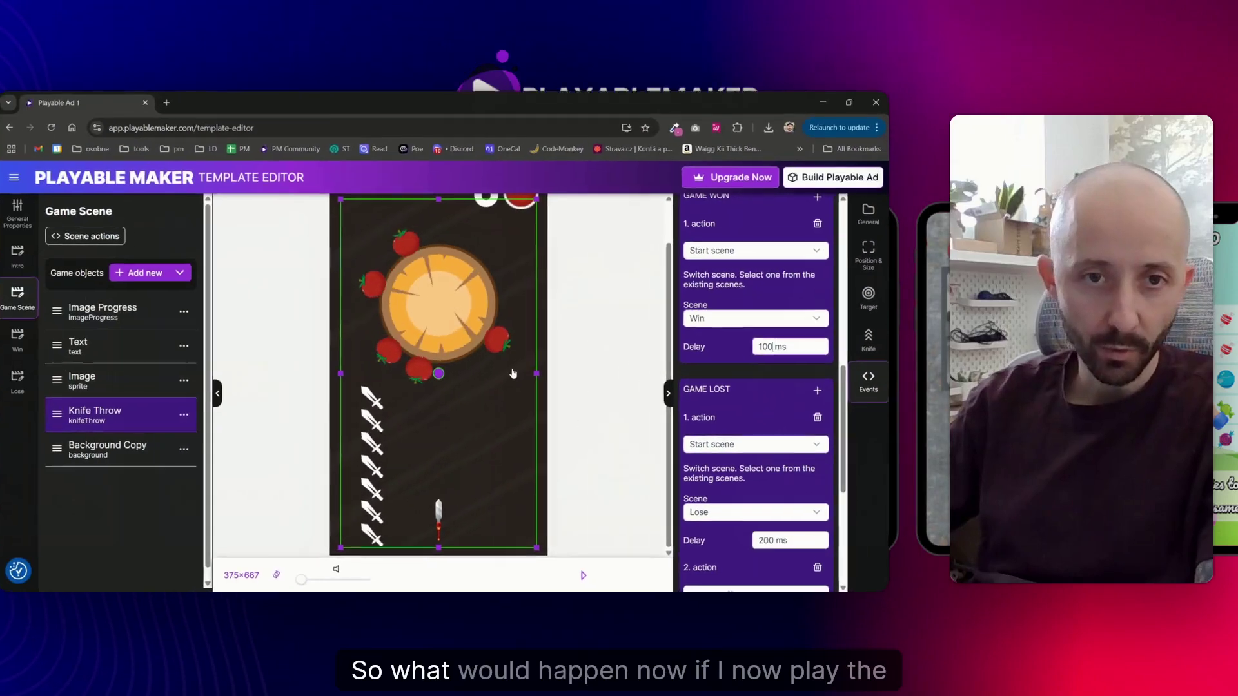
# Step: Preview the playable in portrait, throw knives until the game is lost to check the Lose transition, and stop the preview
pyautogui.click(597, 567)
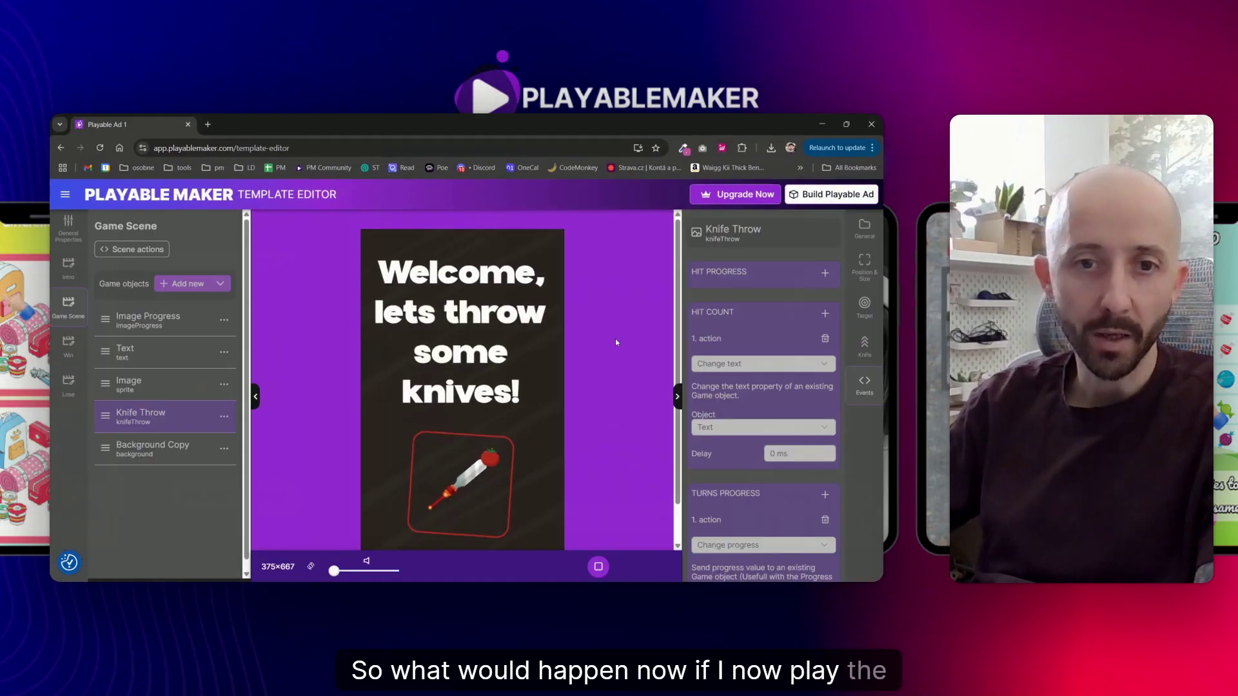
pyautogui.click(528, 419)
pyautogui.click(522, 431)
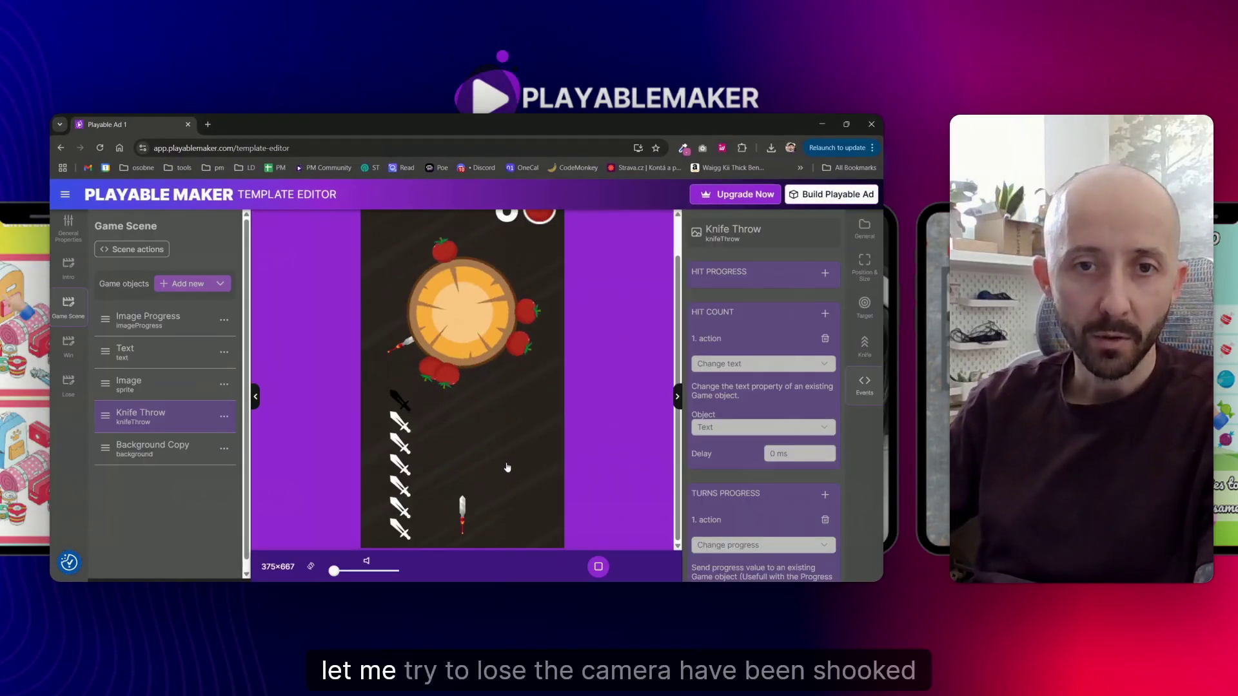
pyautogui.click(516, 445)
pyautogui.click(509, 457)
pyautogui.click(504, 466)
pyautogui.click(503, 466)
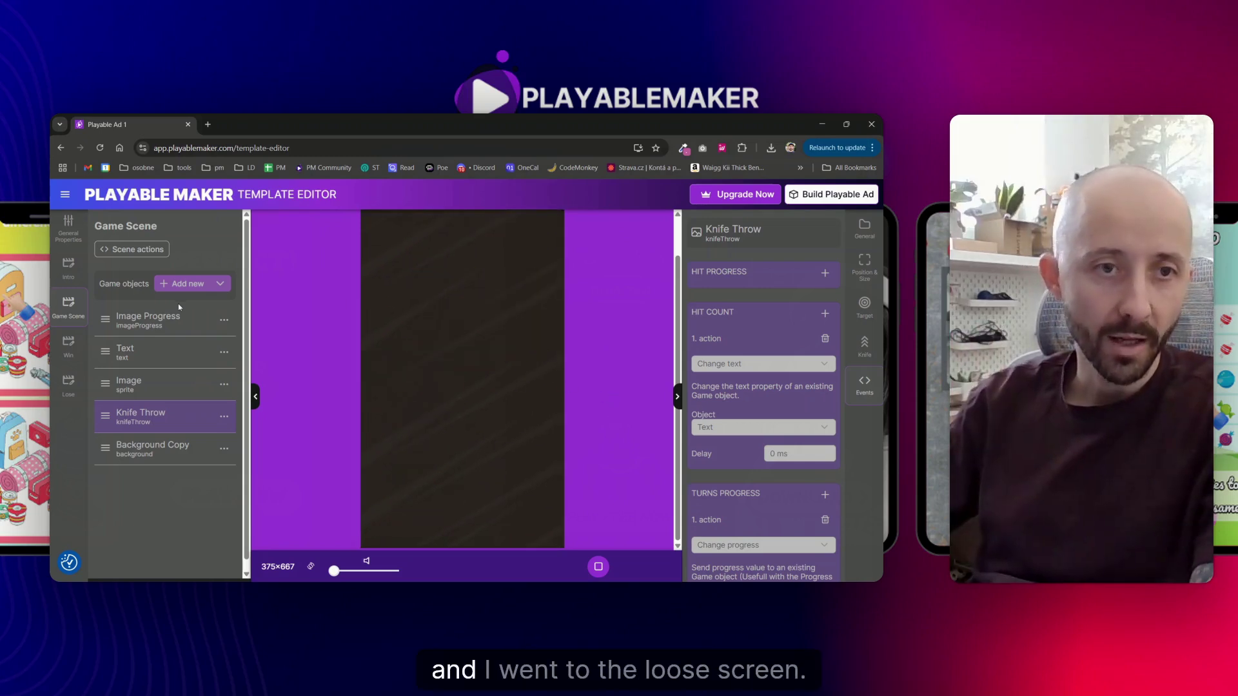
pyautogui.click(605, 573)
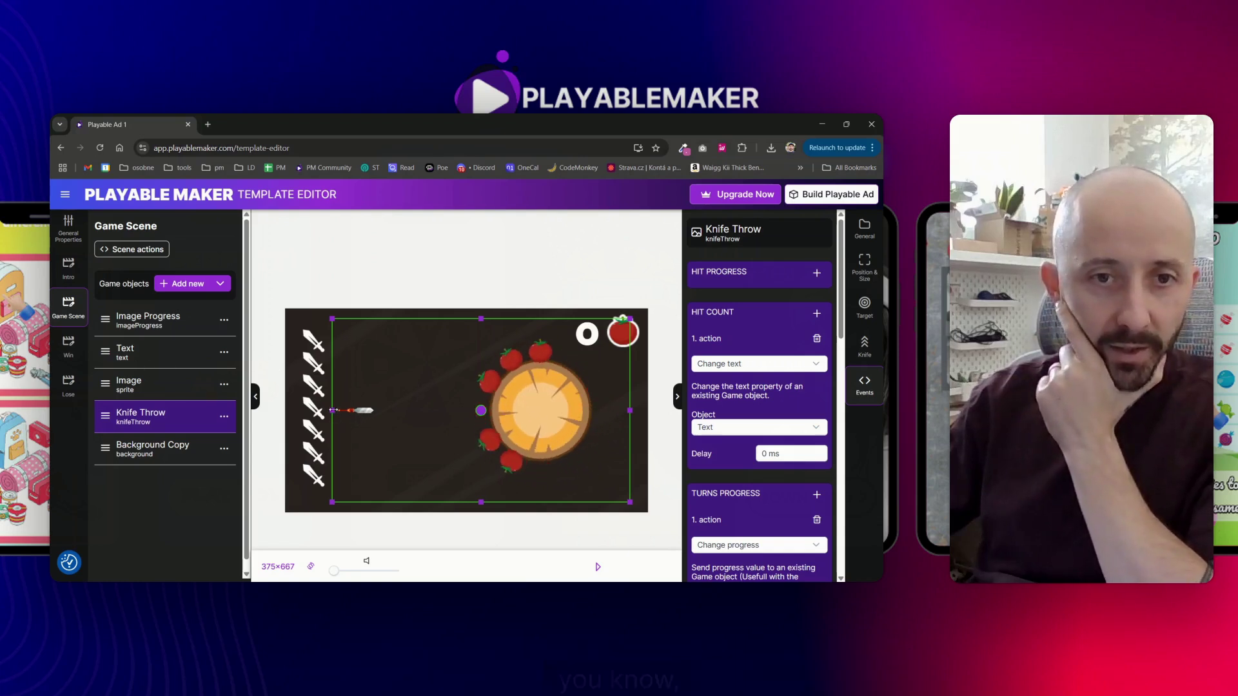
# Step: In the landscape layout, narrow the Knife Throw area slightly and move the tomato image and hit counter to the scene's upper-left corner
pyautogui.moveTo(334, 410)
pyautogui.mouseDown()
pyautogui.moveTo(429, 410)
pyautogui.moveTo(336, 409)
pyautogui.mouseUp()
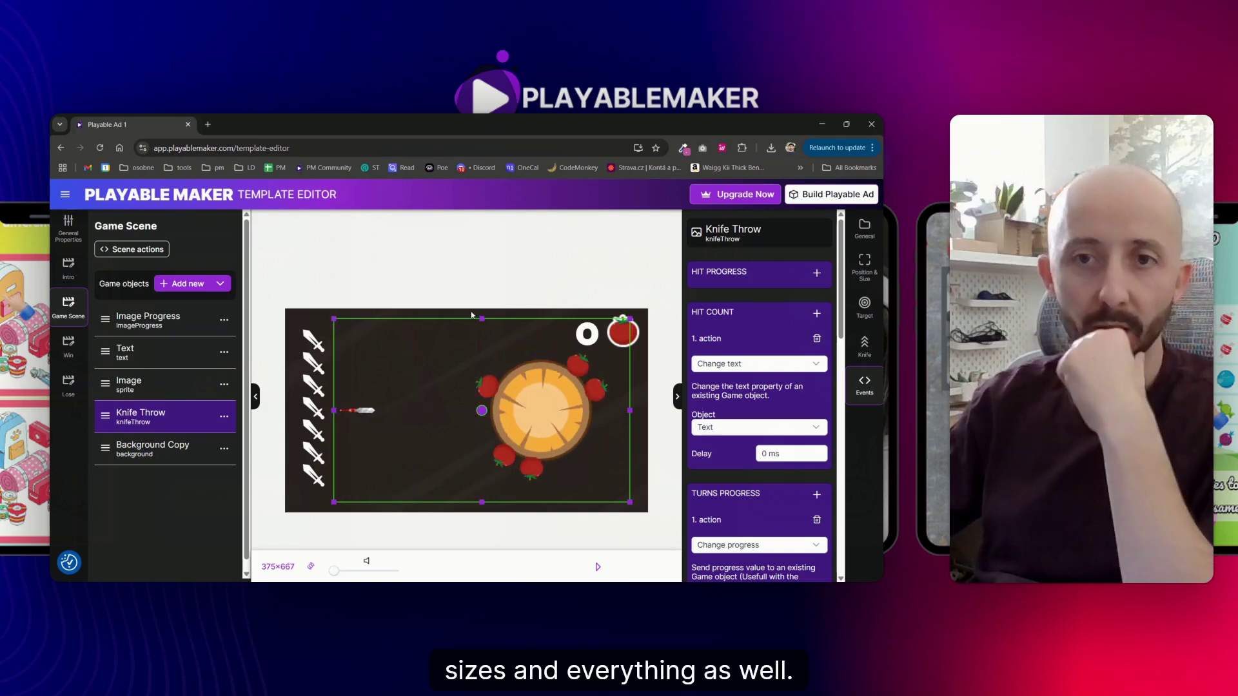
pyautogui.click(160, 385)
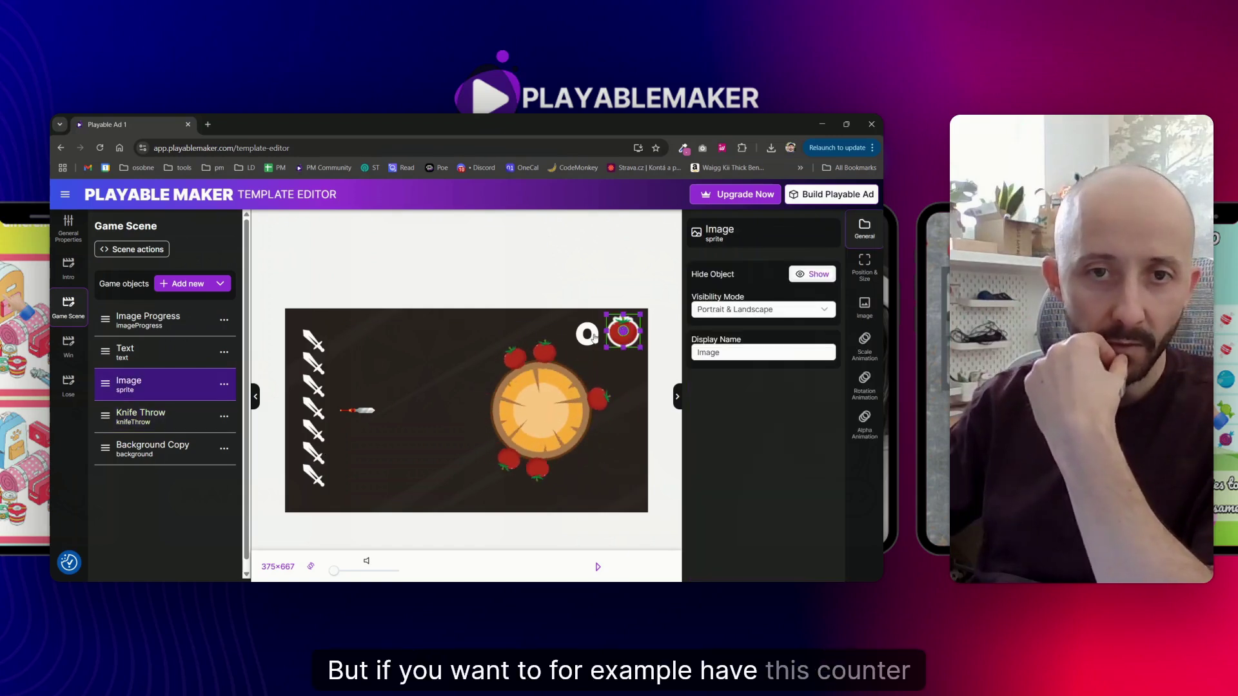
pyautogui.click(616, 317)
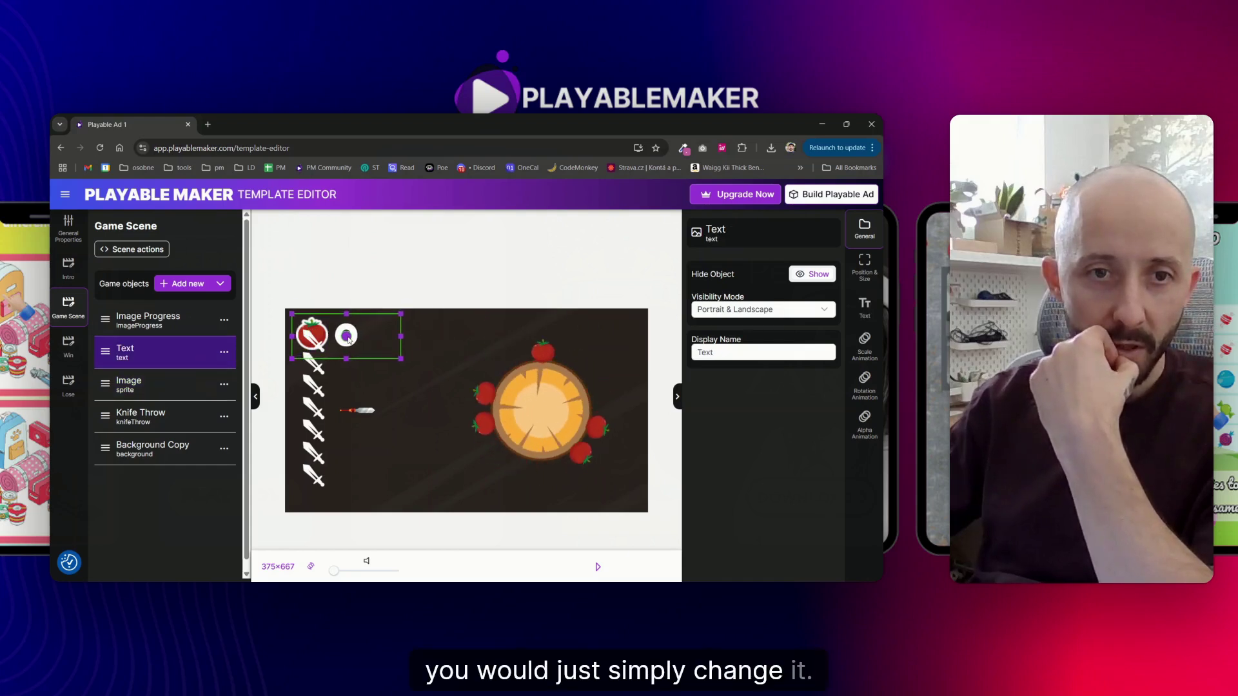
# Step: In the landscape layout, move the Image Progress column to the scene's right edge and shift the Knife Throw object left
pyautogui.click(313, 439)
pyautogui.moveTo(313, 439); pyautogui.dragTo(621, 412)
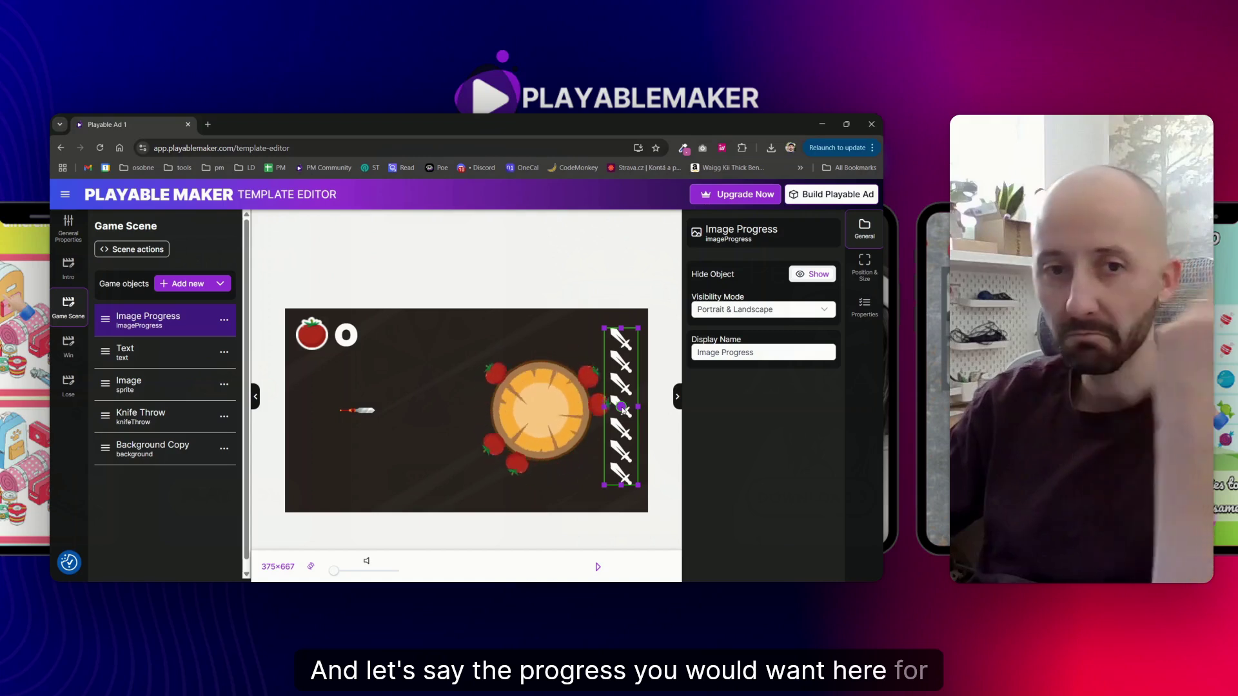
pyautogui.click(462, 414)
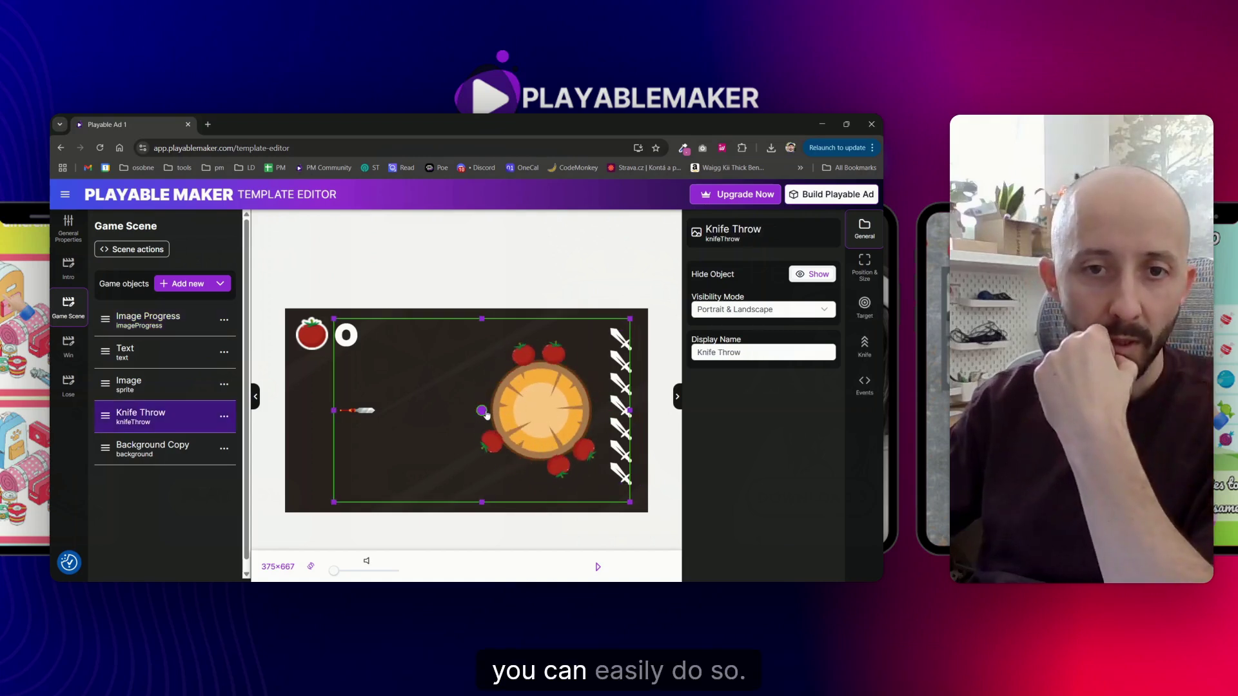
pyautogui.moveTo(486, 414); pyautogui.dragTo(450, 414)
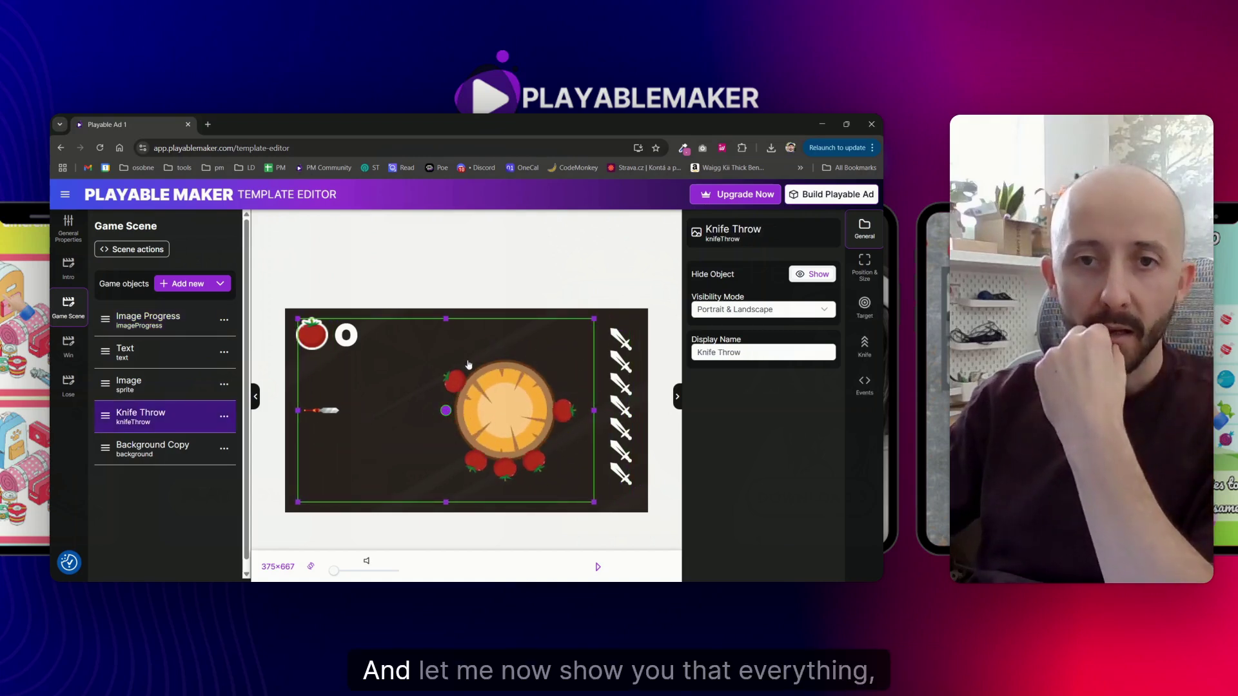
# Step: Preview the playable in landscape, throw knives to win and check the counters and Win transition, and stop the preview
pyautogui.click(598, 566)
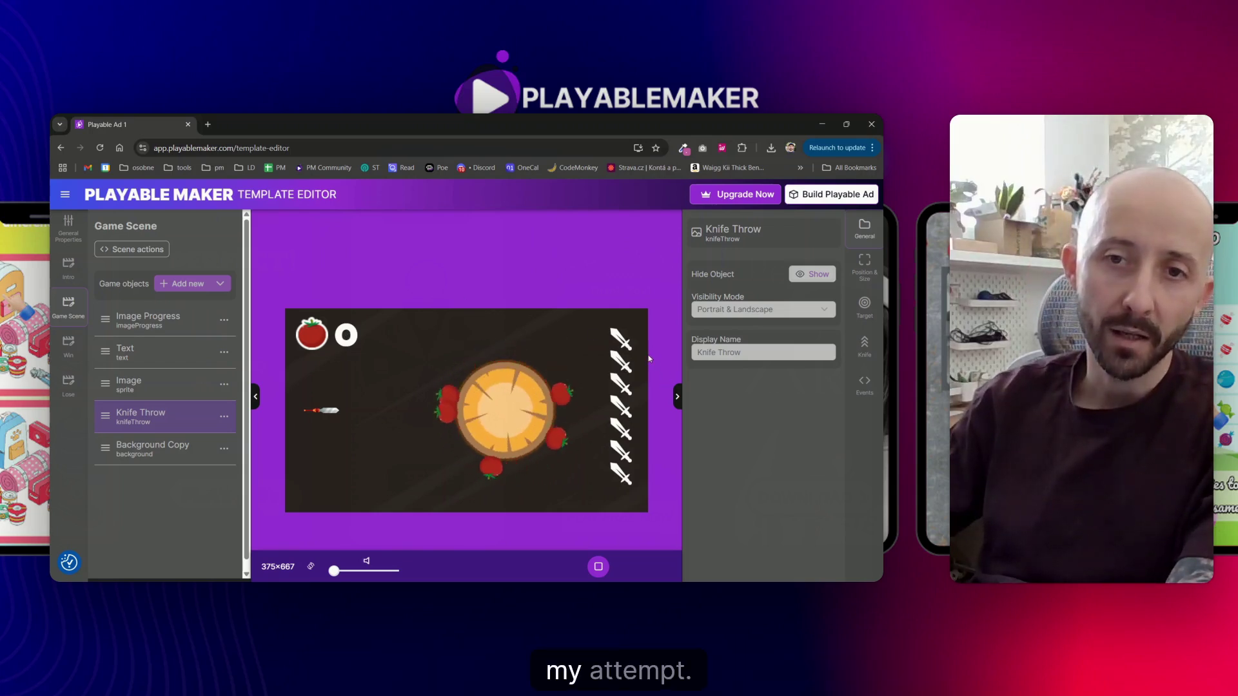
pyautogui.click(425, 429)
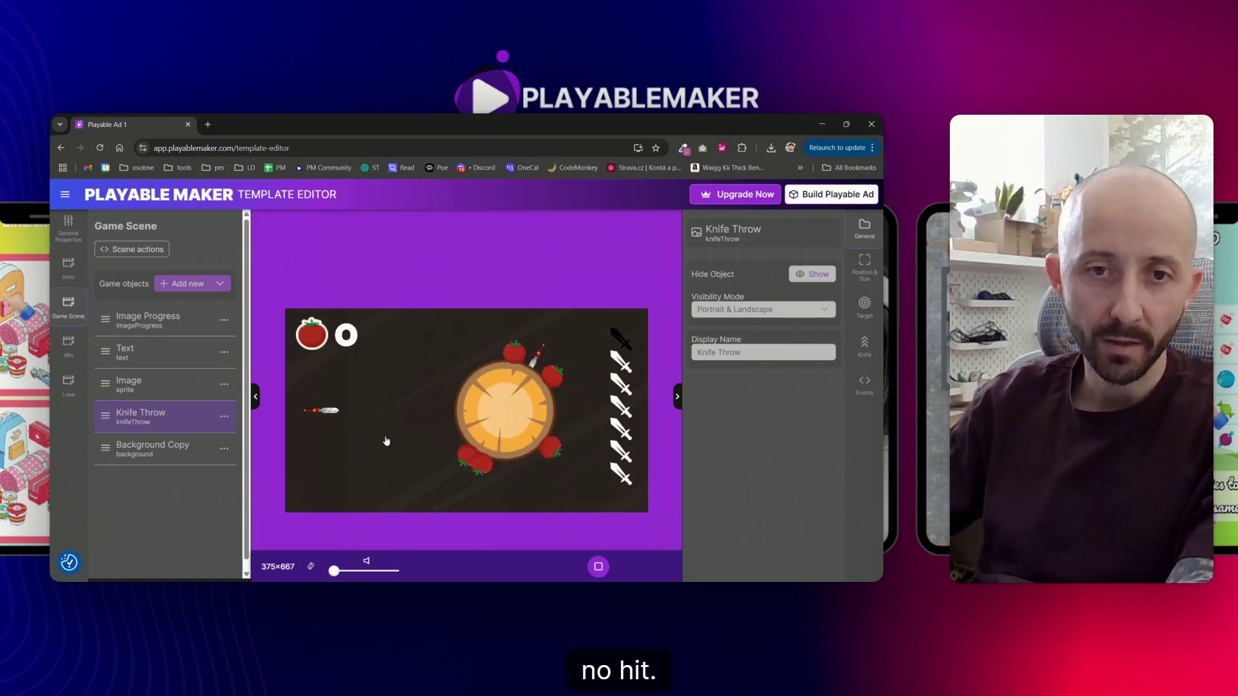
pyautogui.click(387, 440)
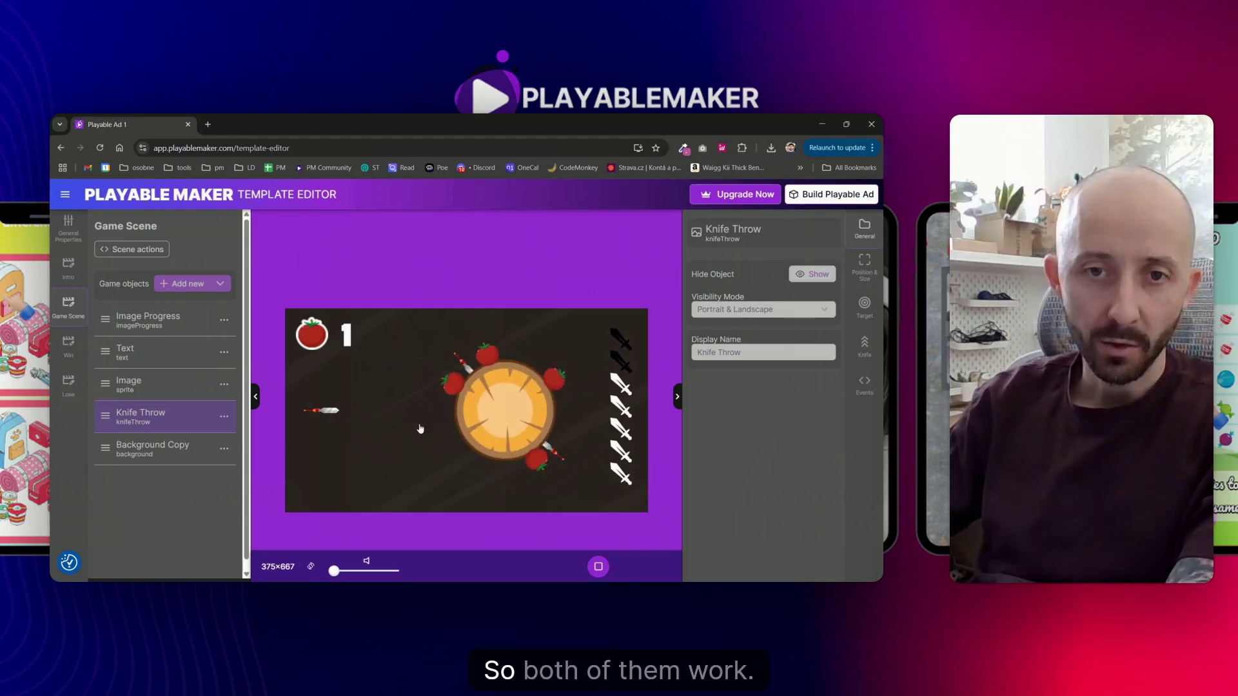
pyautogui.click(386, 419)
pyautogui.click(396, 418)
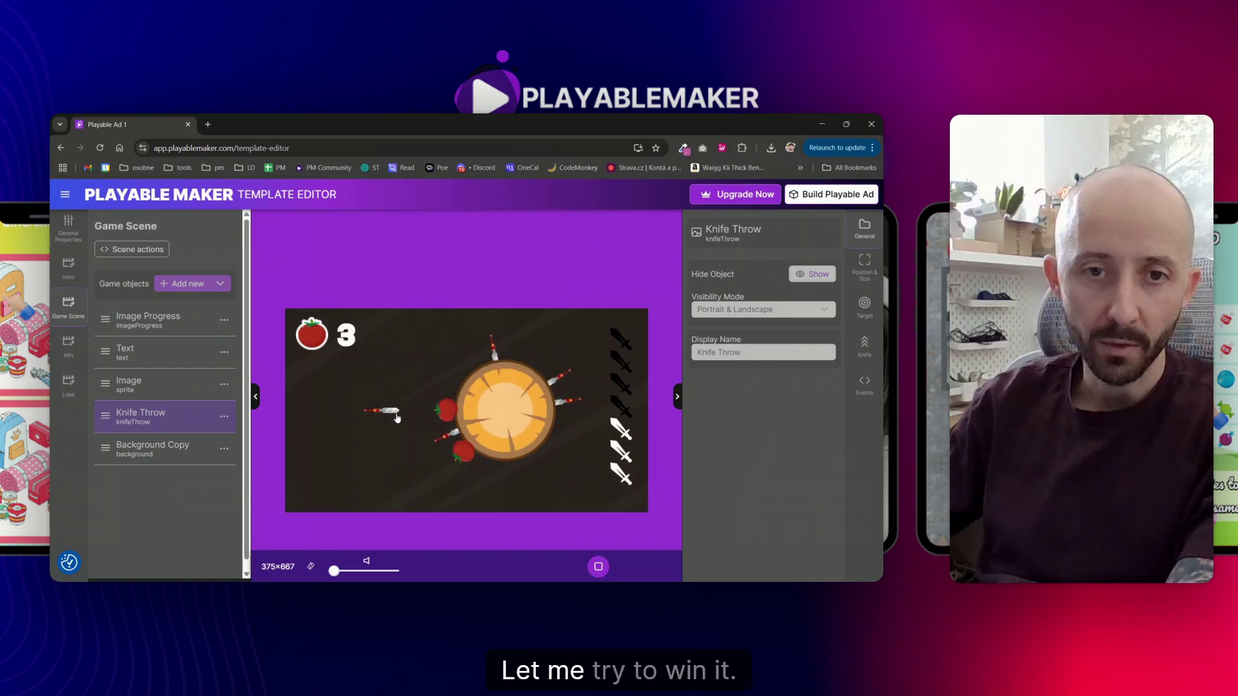
pyautogui.click(397, 419)
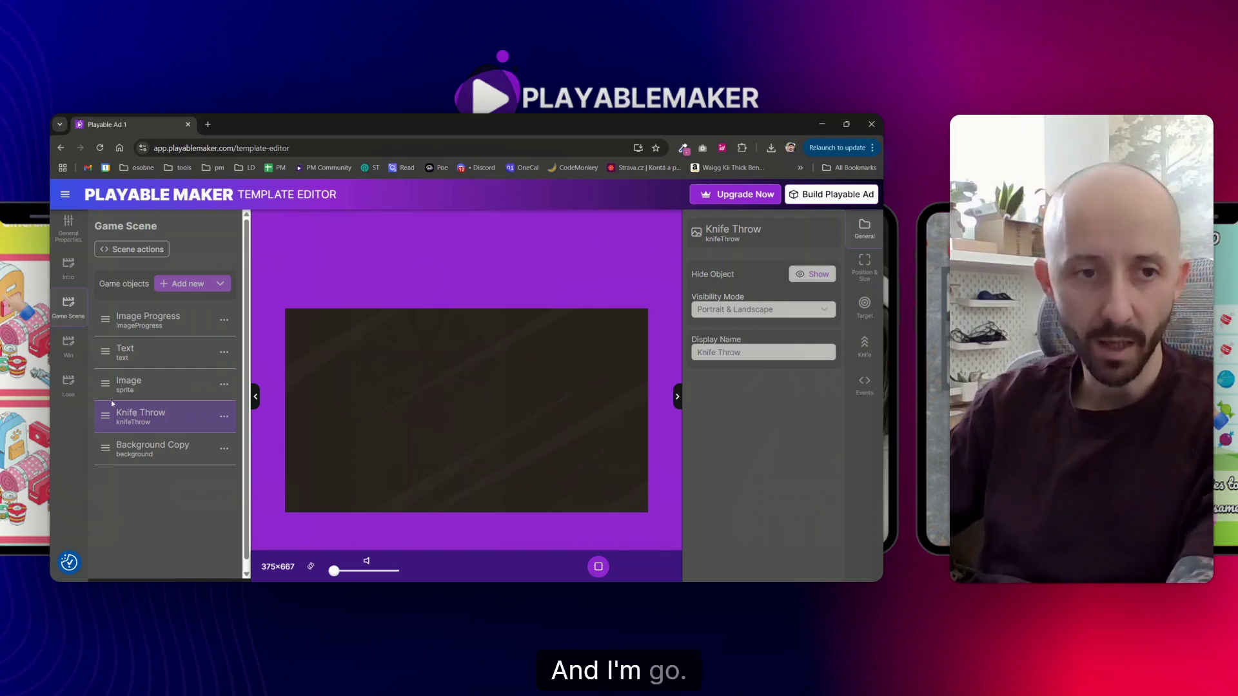
pyautogui.click(597, 566)
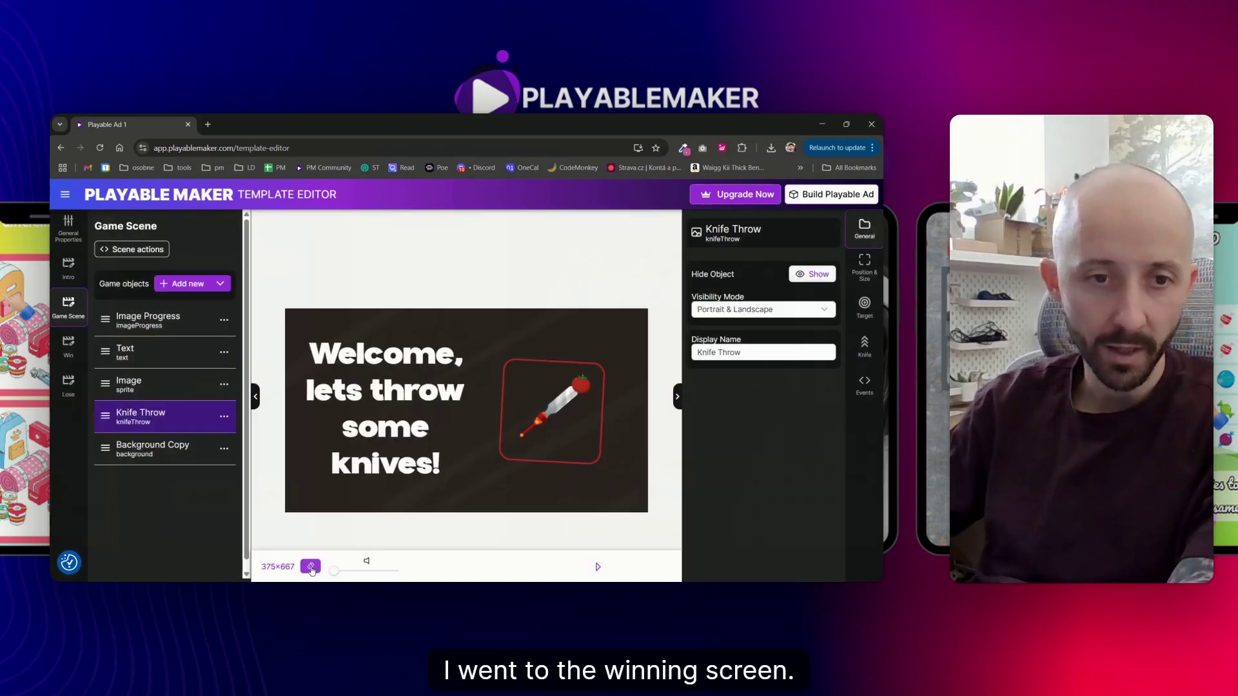
# Step: Add a Button With Text object to the Win scene
pyautogui.click(68, 346)
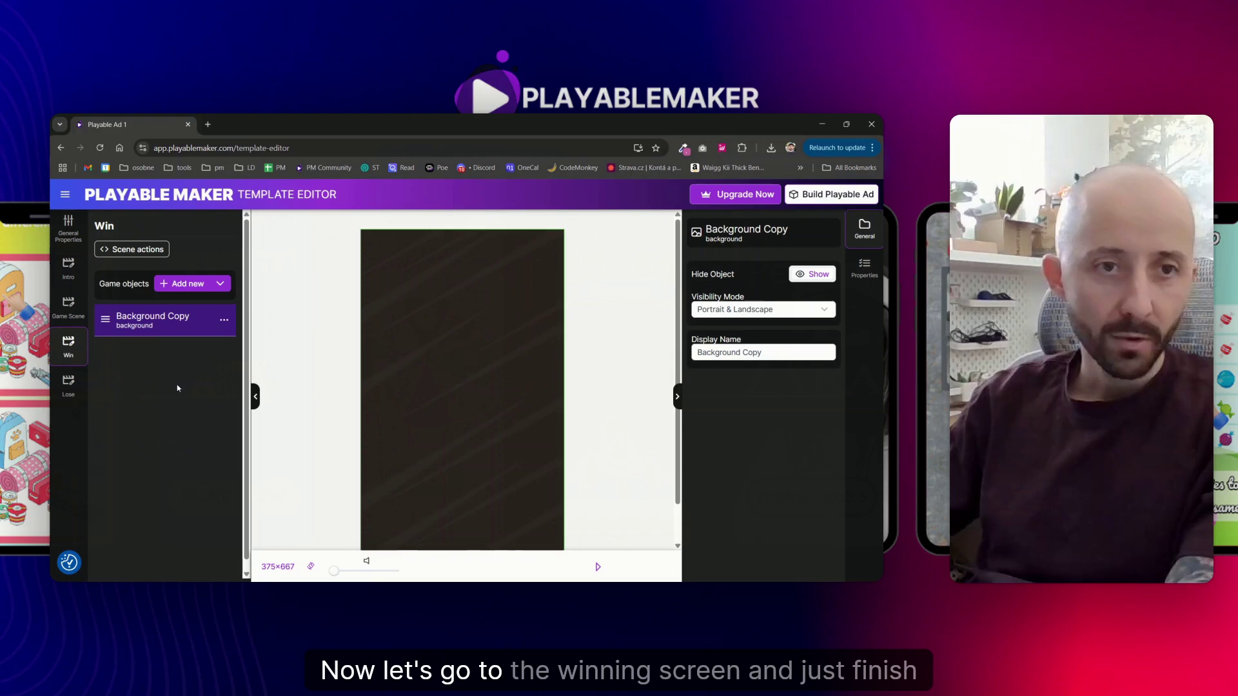
pyautogui.click(192, 284)
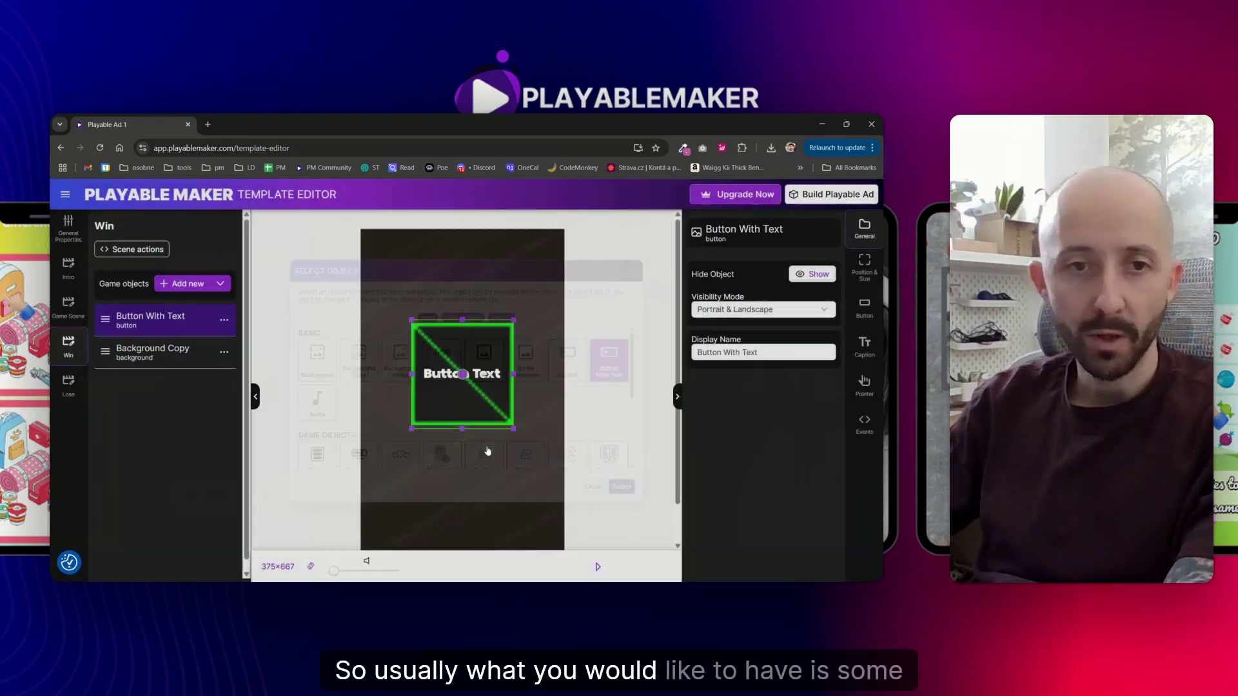
pyautogui.doubleClick(656, 358)
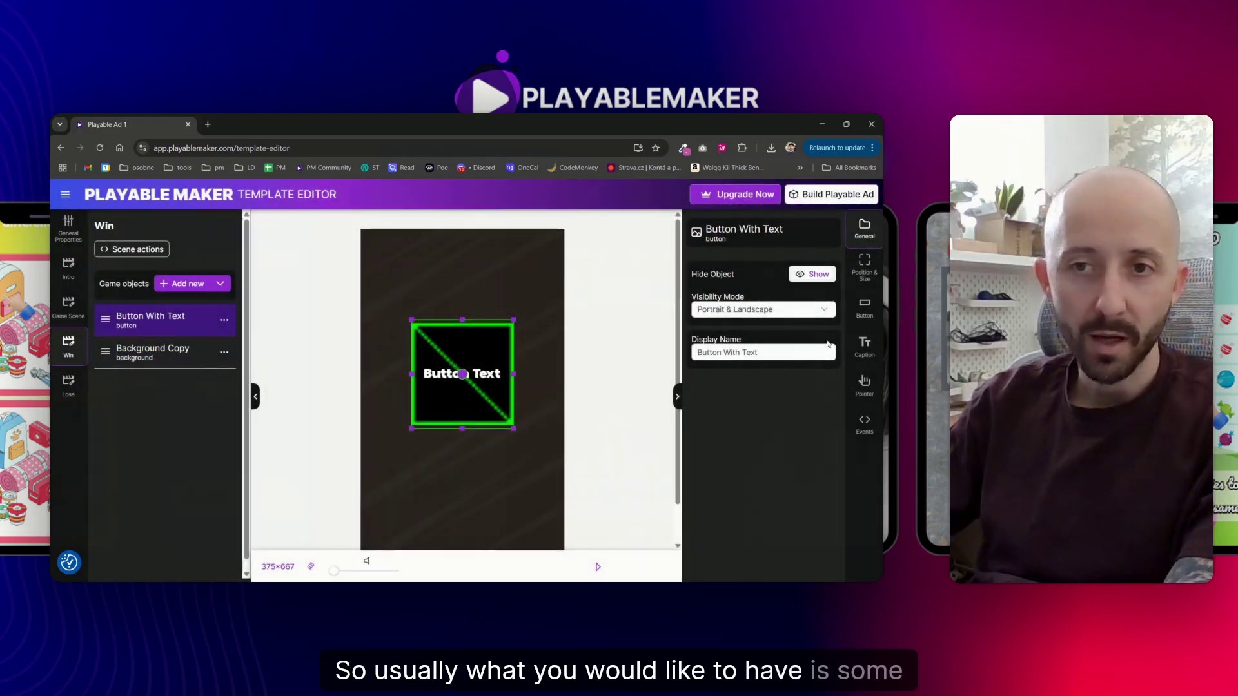
# Step: Use RemoveAds_btn.png as the Win scene button's image and set its caption text to PLAY MORE
pyautogui.click(865, 306)
pyautogui.click(730, 285)
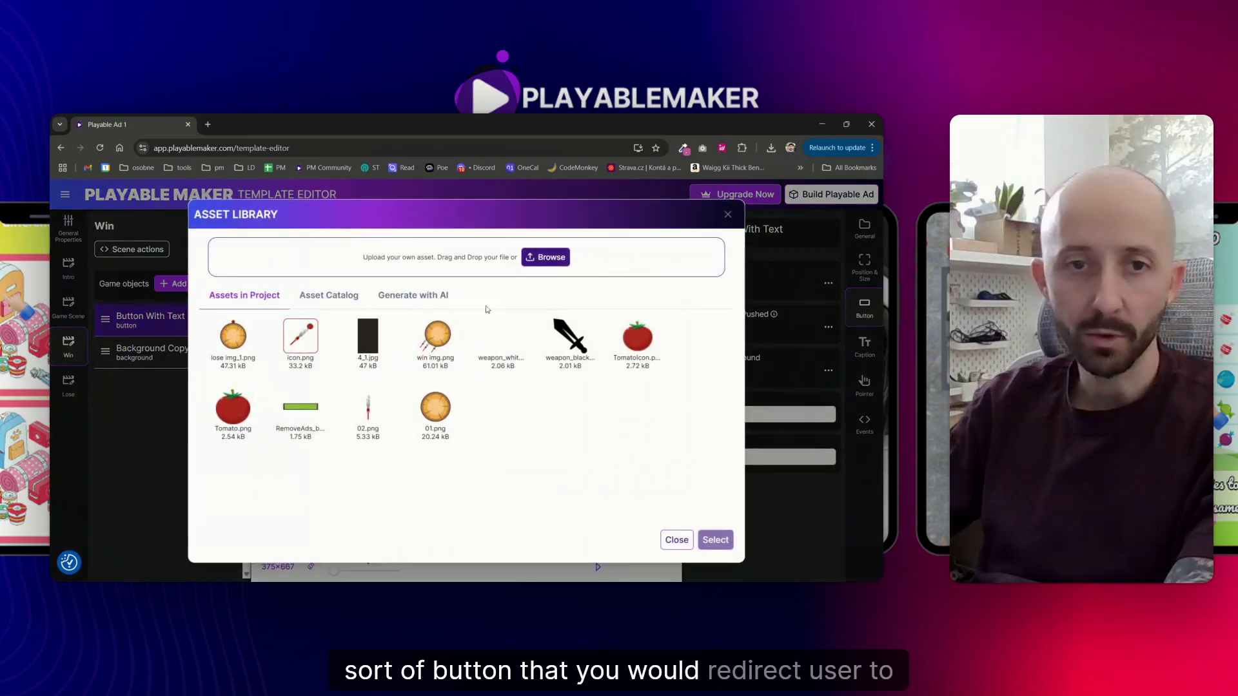
pyautogui.click(300, 409)
pyautogui.click(716, 539)
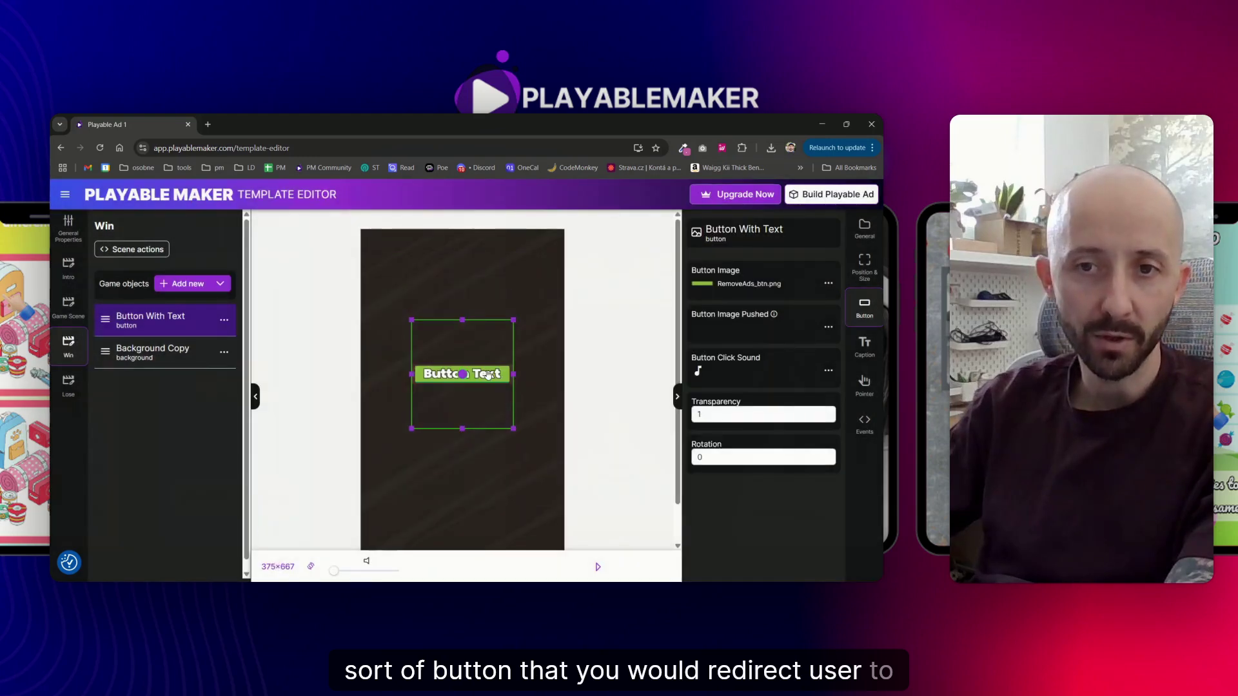
pyautogui.click(864, 346)
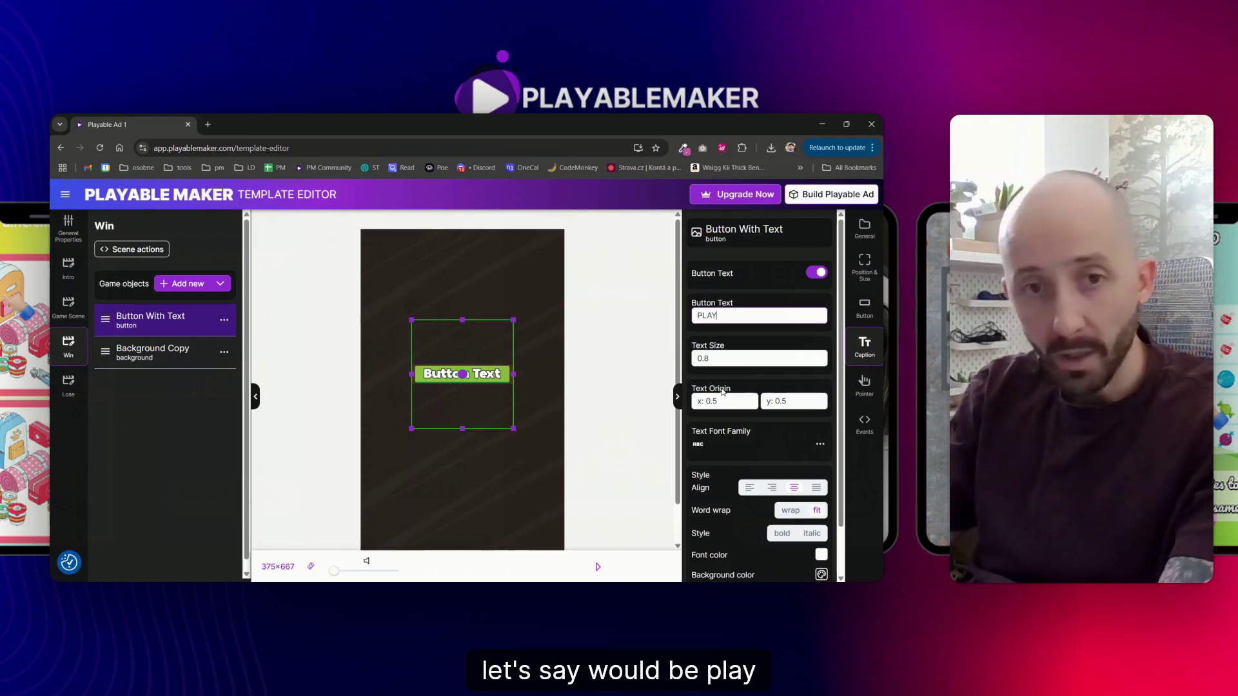
pyautogui.write('MORE')
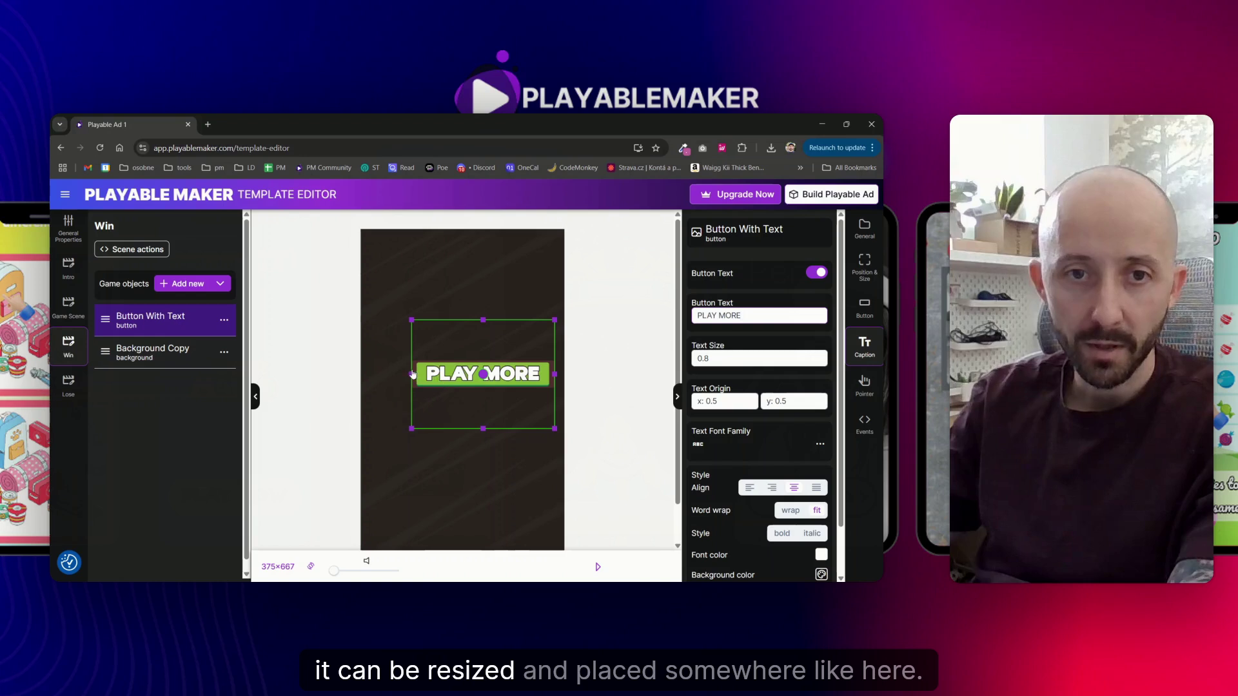
# Step: Widen the PLAY MORE button to nearly the full scene width and move it to the lower part of the scene
pyautogui.moveTo(410, 374); pyautogui.dragTo(370, 374)
pyautogui.scroll(-1, 460, 330)
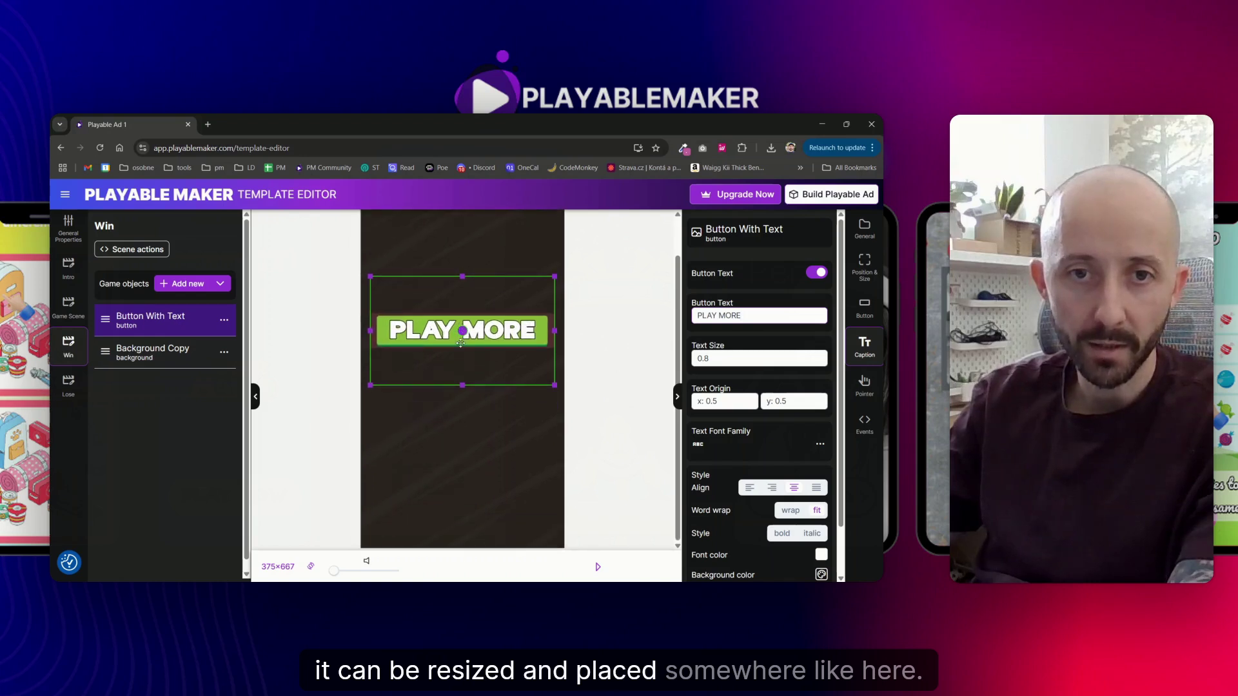
pyautogui.moveTo(460, 343); pyautogui.dragTo(462, 480)
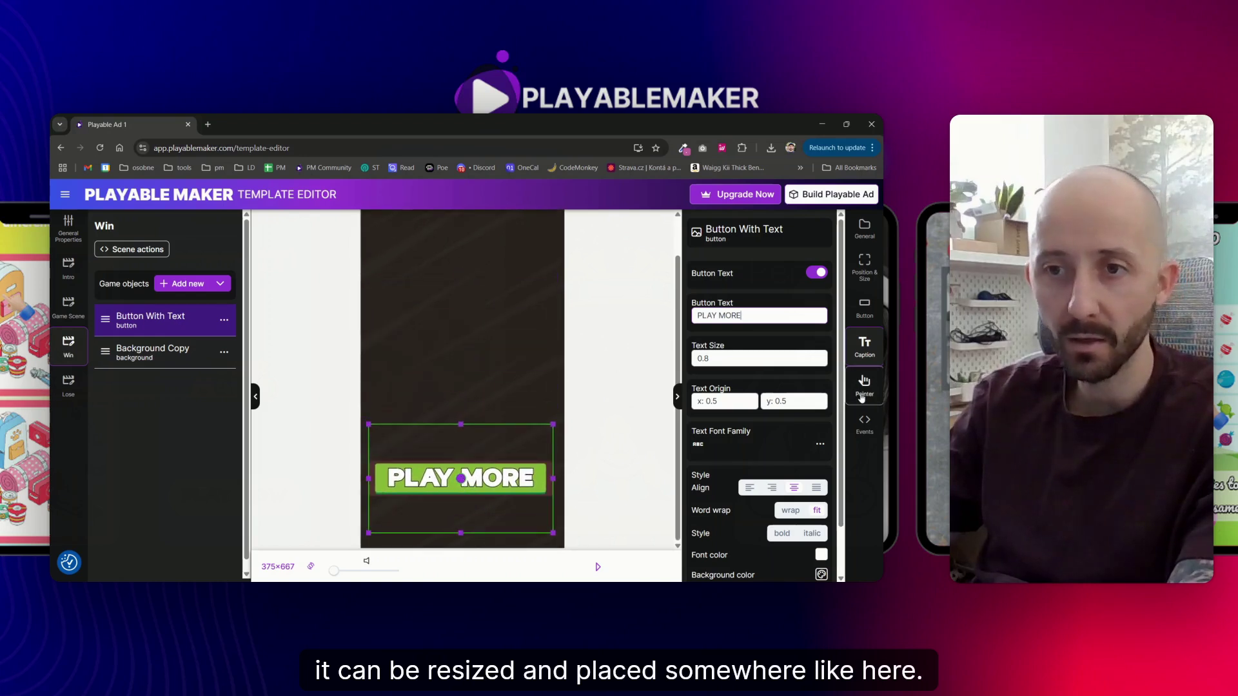
# Step: Enable the tutorial pointer on the PLAY MORE button and upload hand-00010.png as its pointer image
pyautogui.click(863, 387)
pyautogui.click(826, 273)
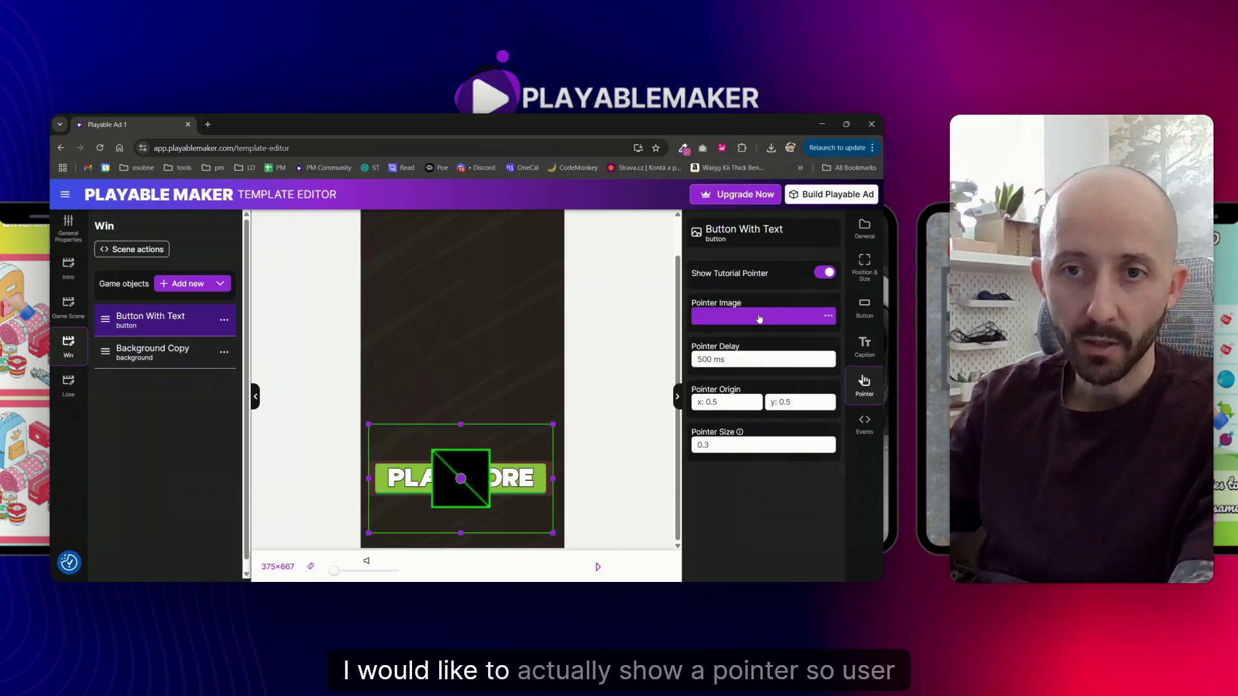
pyautogui.click(759, 318)
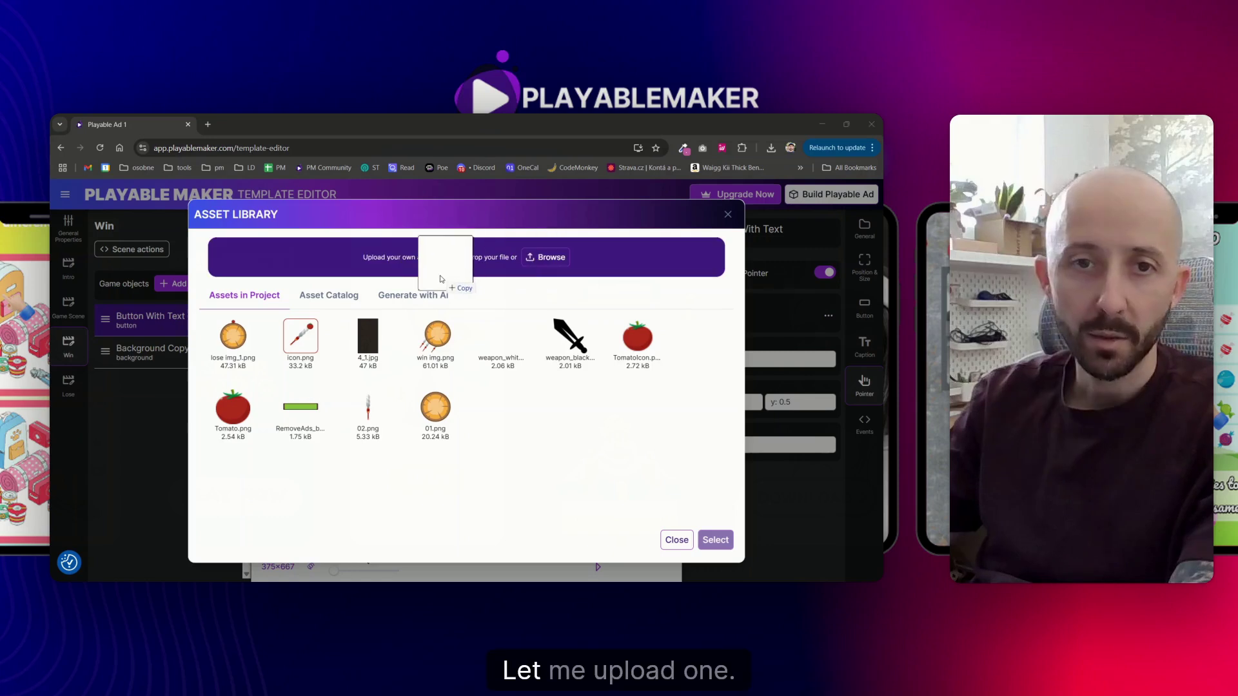
pyautogui.moveTo(442, 276); pyautogui.dragTo(438, 271)
pyautogui.doubleClick(256, 350)
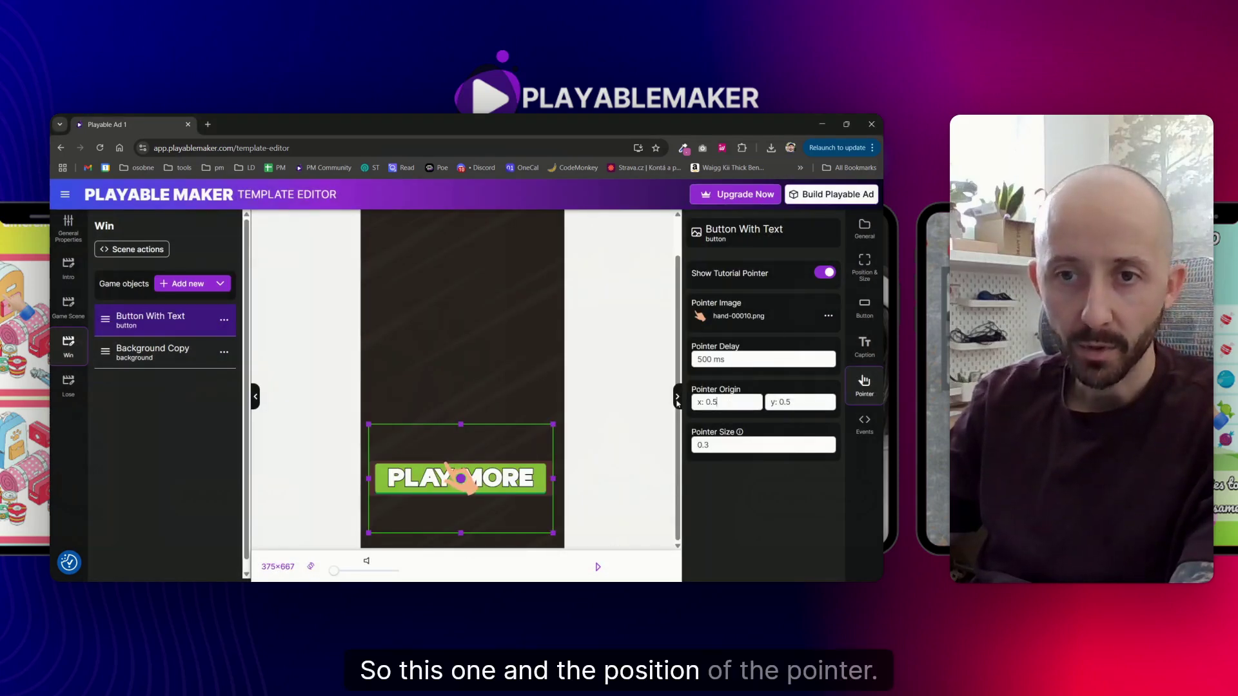
# Step: Set the tutorial pointer's origin to x 0 and y 0
pyautogui.press('BackSpace')
pyautogui.press('BackSpace')
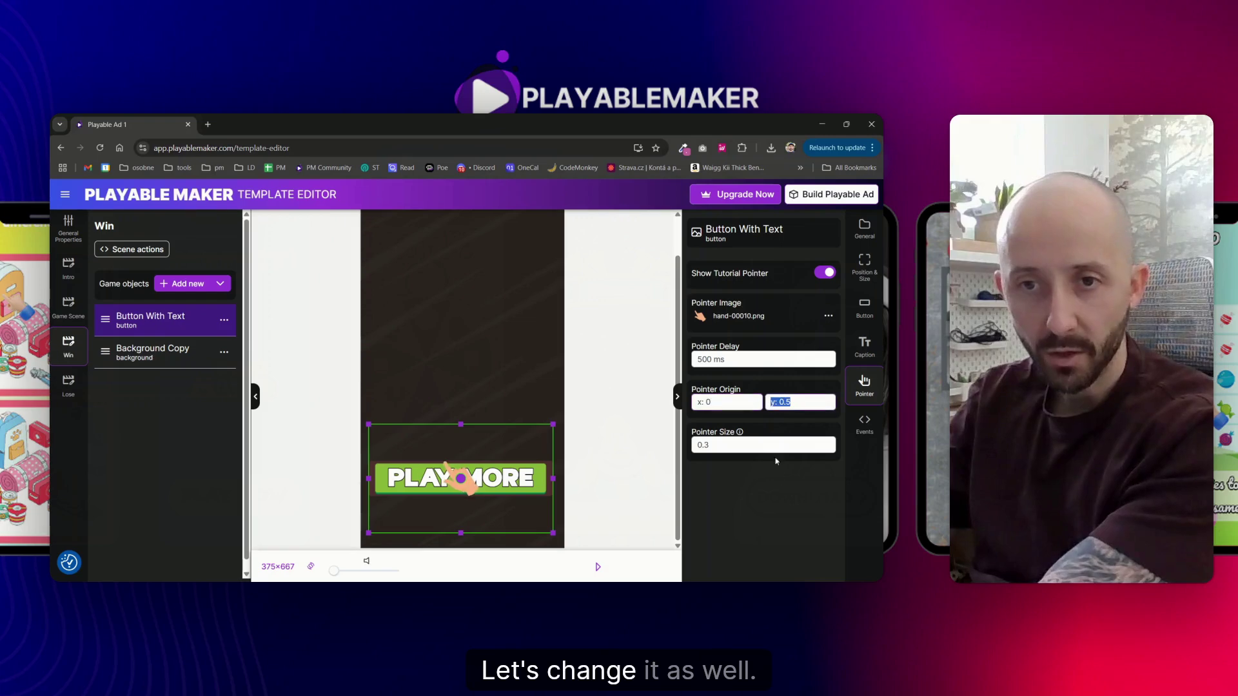
pyautogui.write('0')
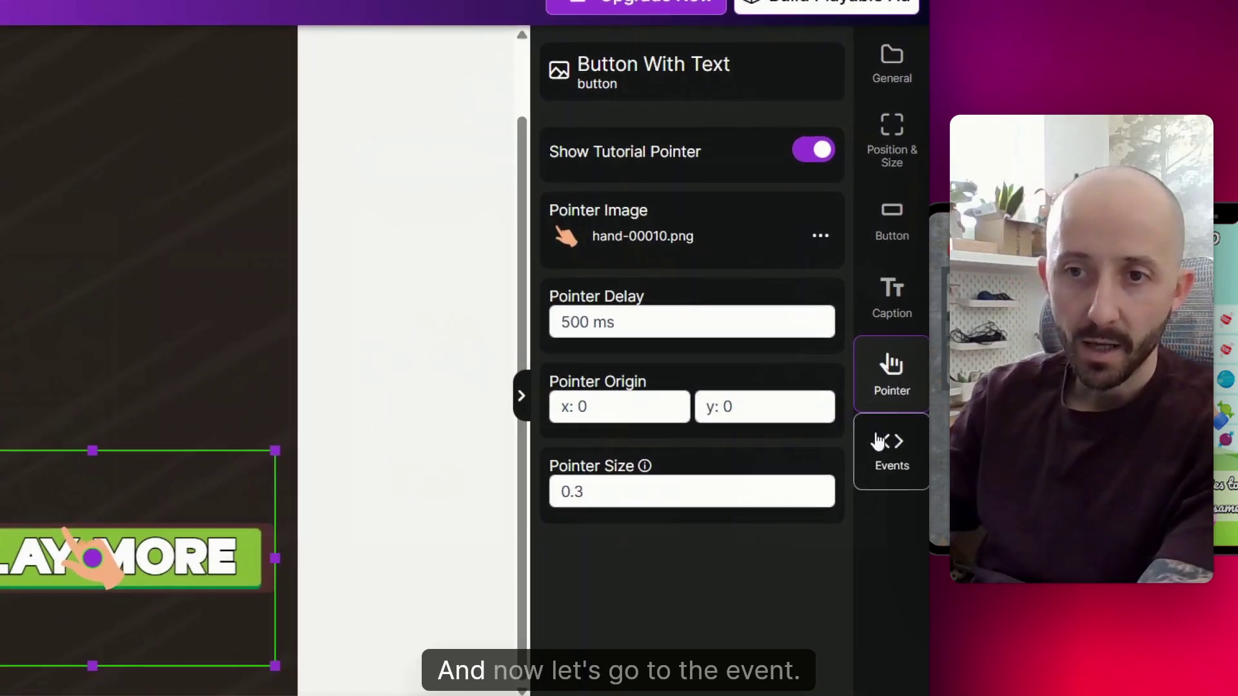
# Step: Add a CTA action with a 0 ms delay to the button's push callback
pyautogui.click(864, 422)
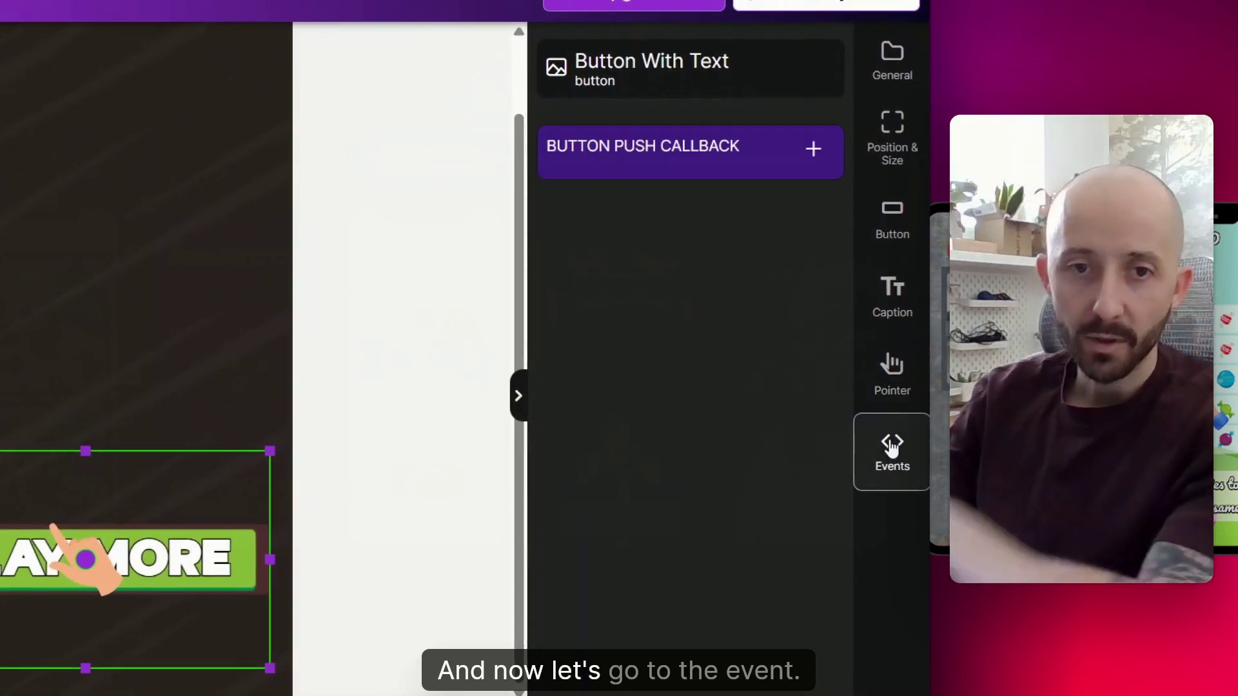
pyautogui.click(813, 148)
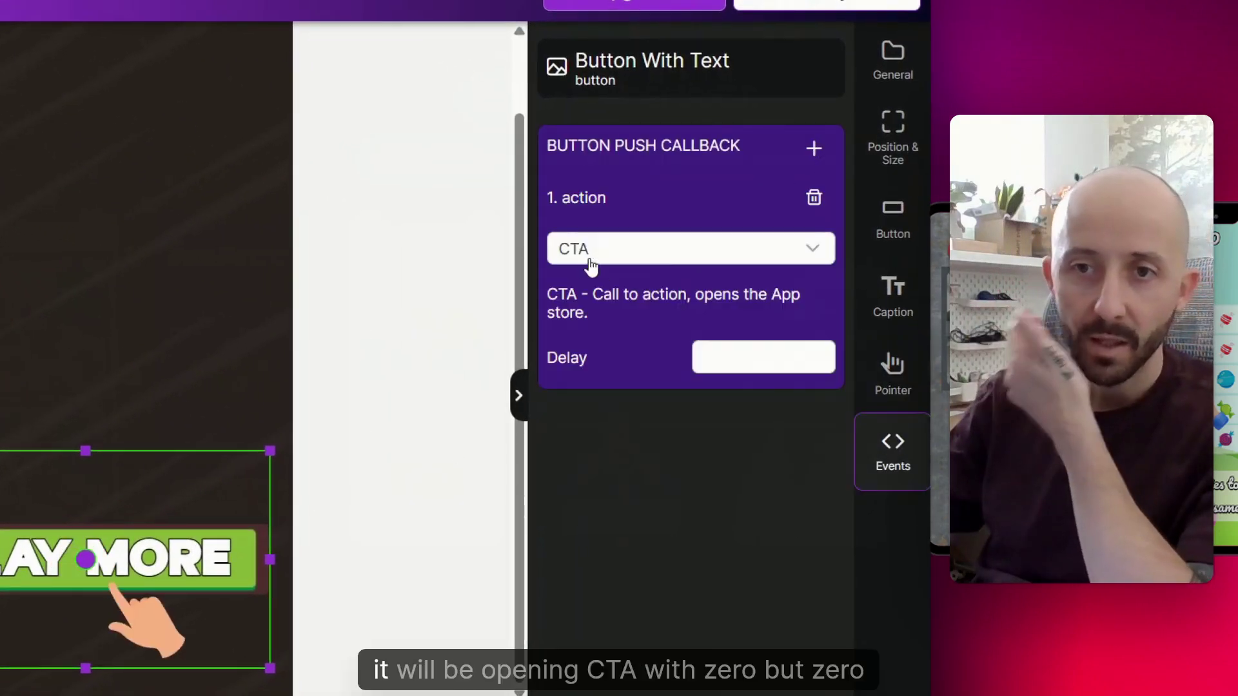
pyautogui.click(709, 358)
pyautogui.write('0 ms')
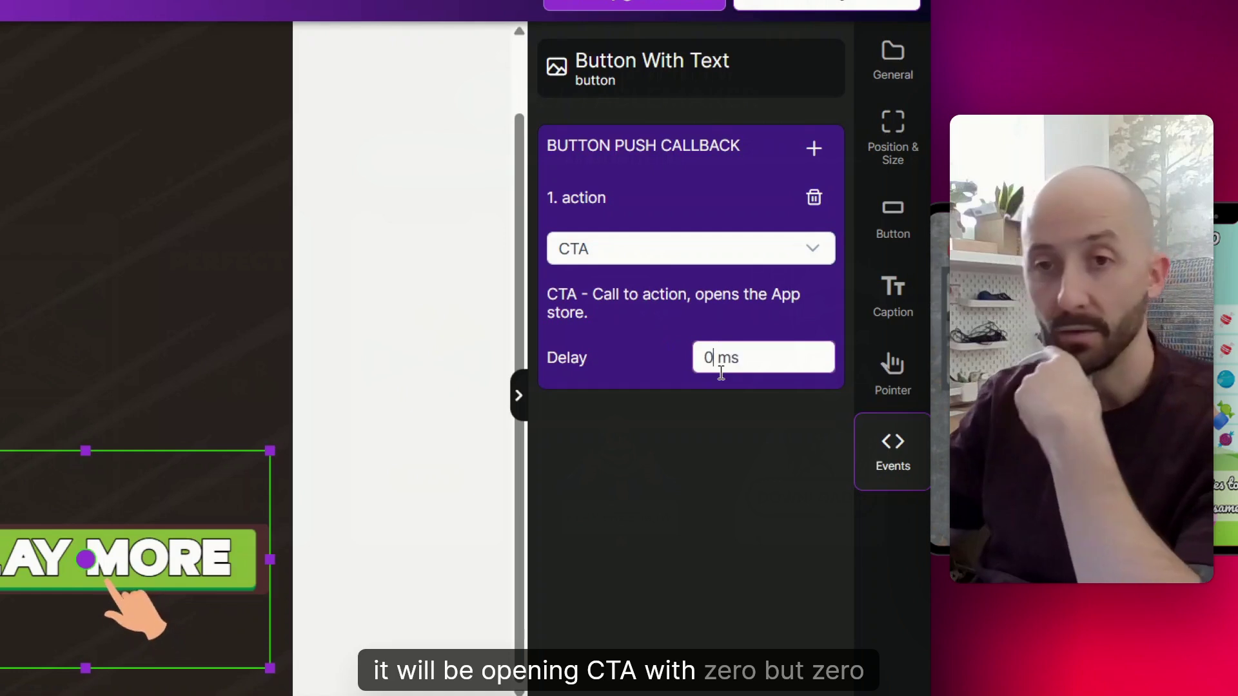
pyautogui.click(733, 587)
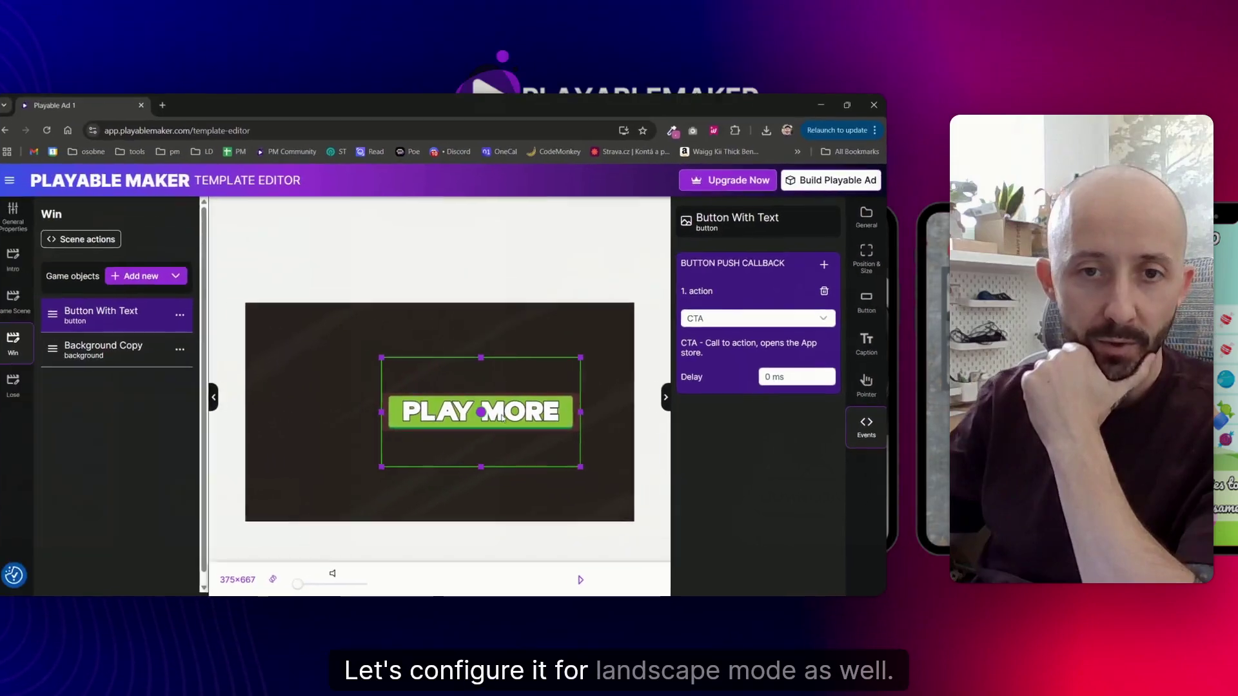
# Step: Copy the Win scene's Button With Text object and paste it into the Lose scene
pyautogui.click(223, 319)
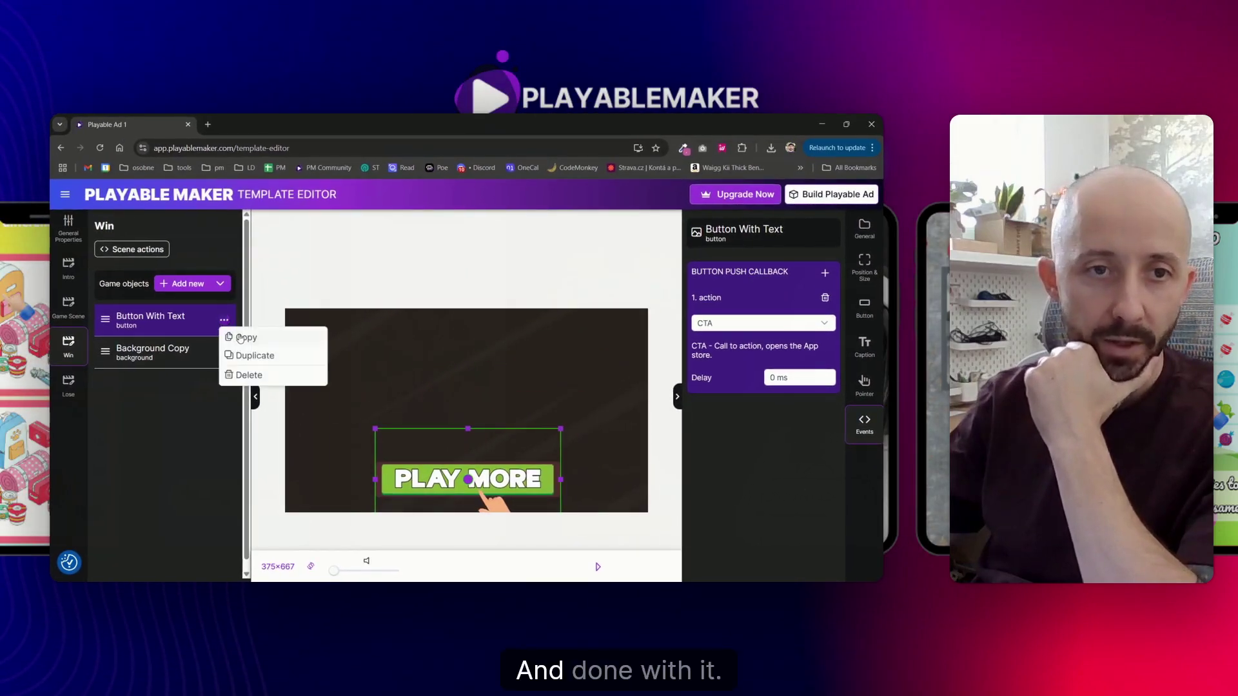
pyautogui.click(248, 334)
pyautogui.click(68, 385)
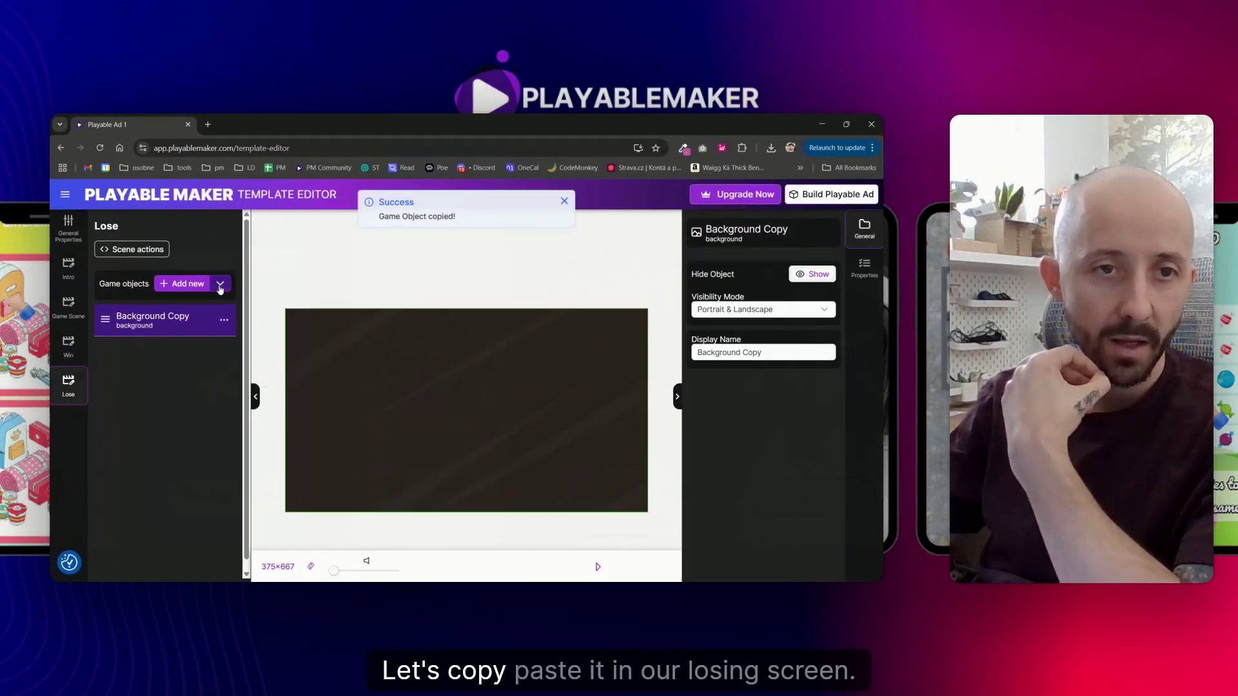
pyautogui.click(209, 306)
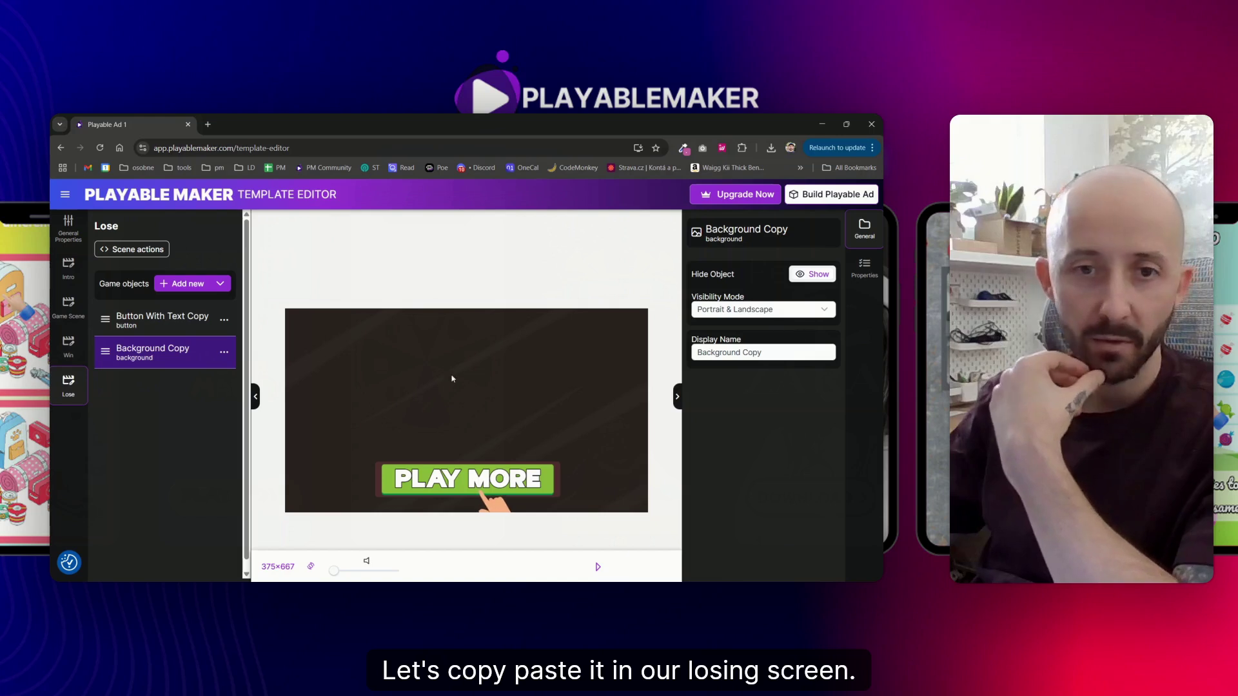
# Step: Open the caption text of the copied button in the Lose scene for editing
pyautogui.click(203, 333)
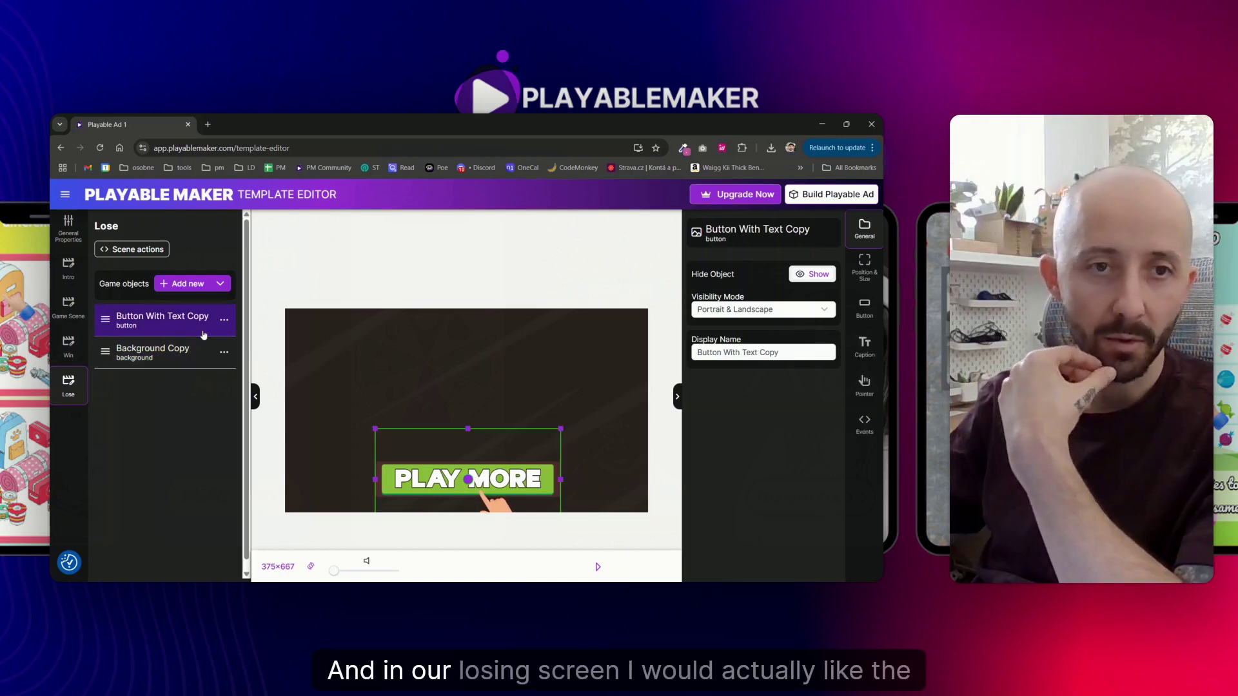
pyautogui.click(862, 343)
pyautogui.doubleClick(732, 316)
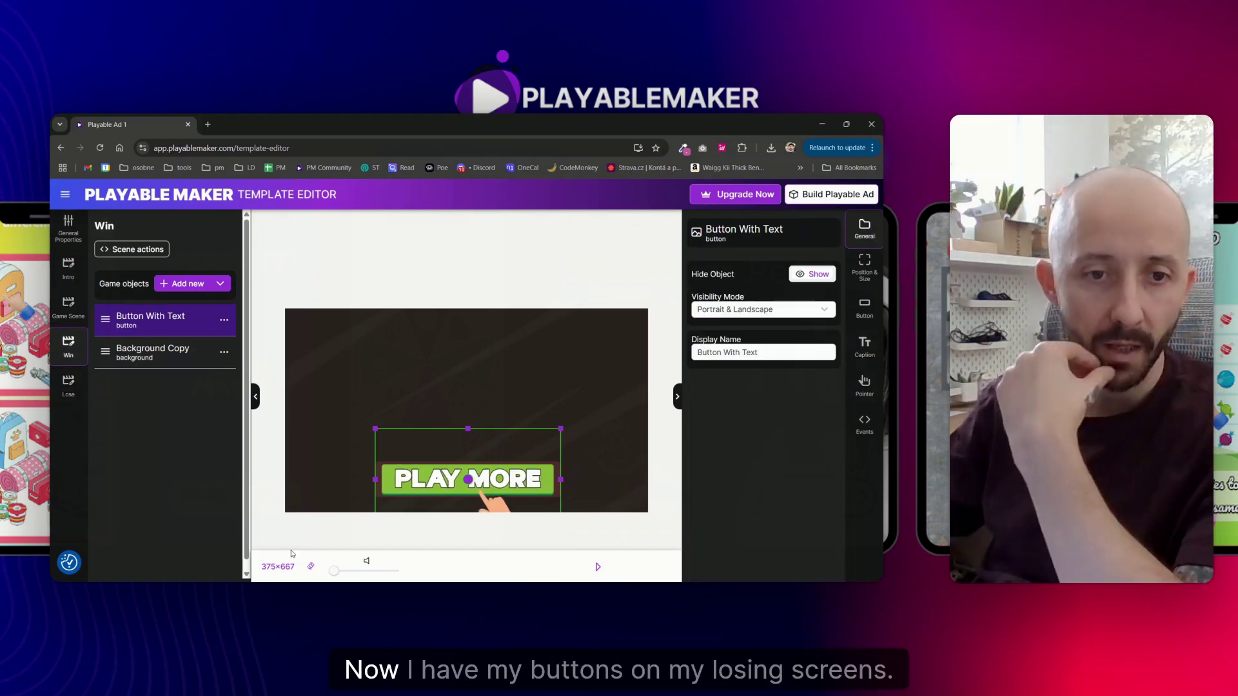
# Step: In the Win scene's portrait layout, add an Image object that uses win img.png
pyautogui.click(310, 567)
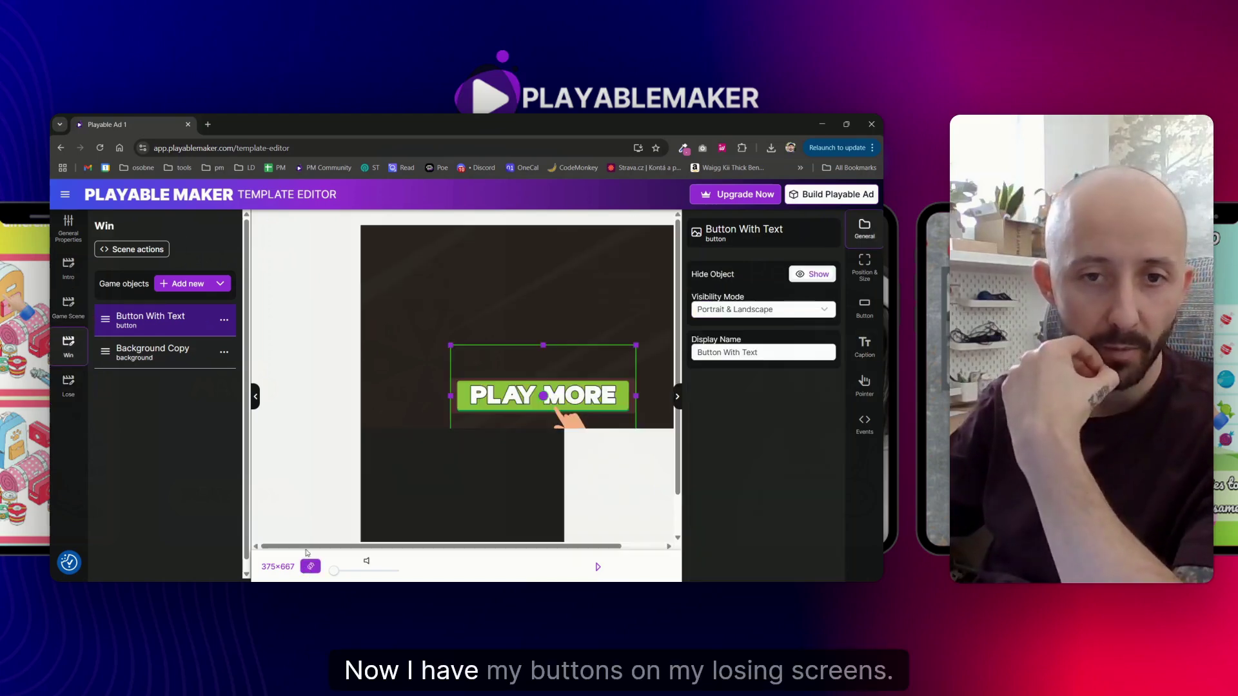
pyautogui.click(170, 286)
pyautogui.doubleClick(487, 354)
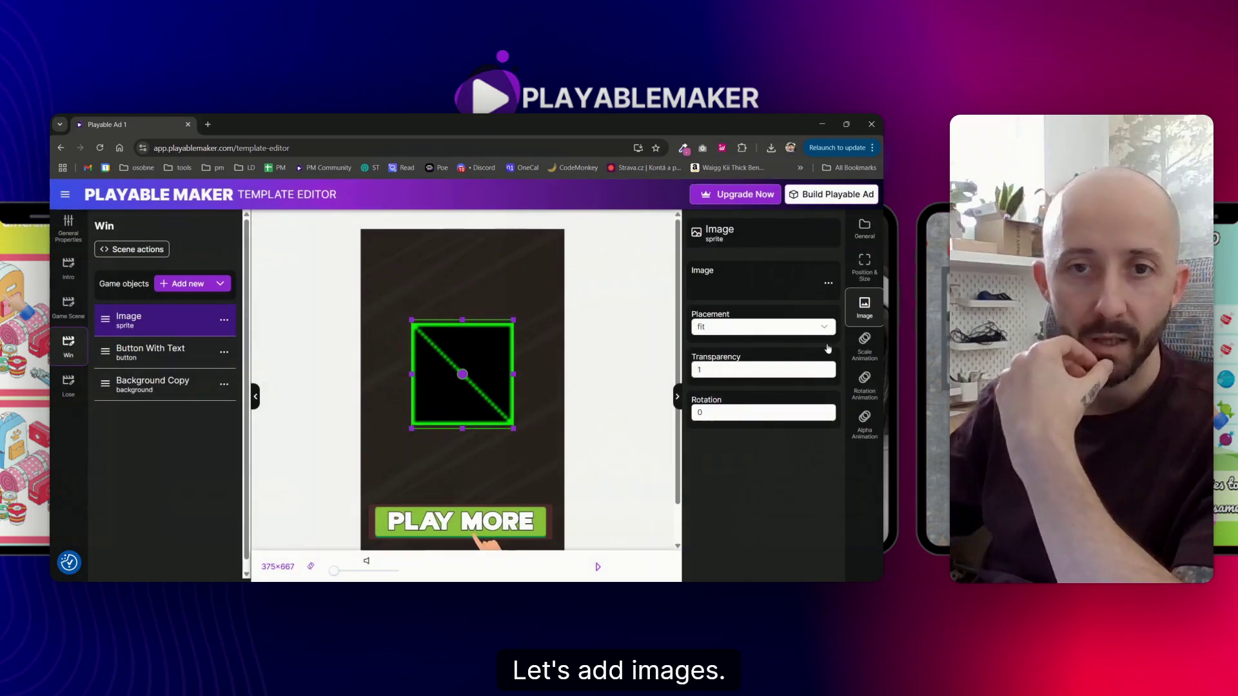
pyautogui.click(759, 293)
pyautogui.doubleClick(503, 342)
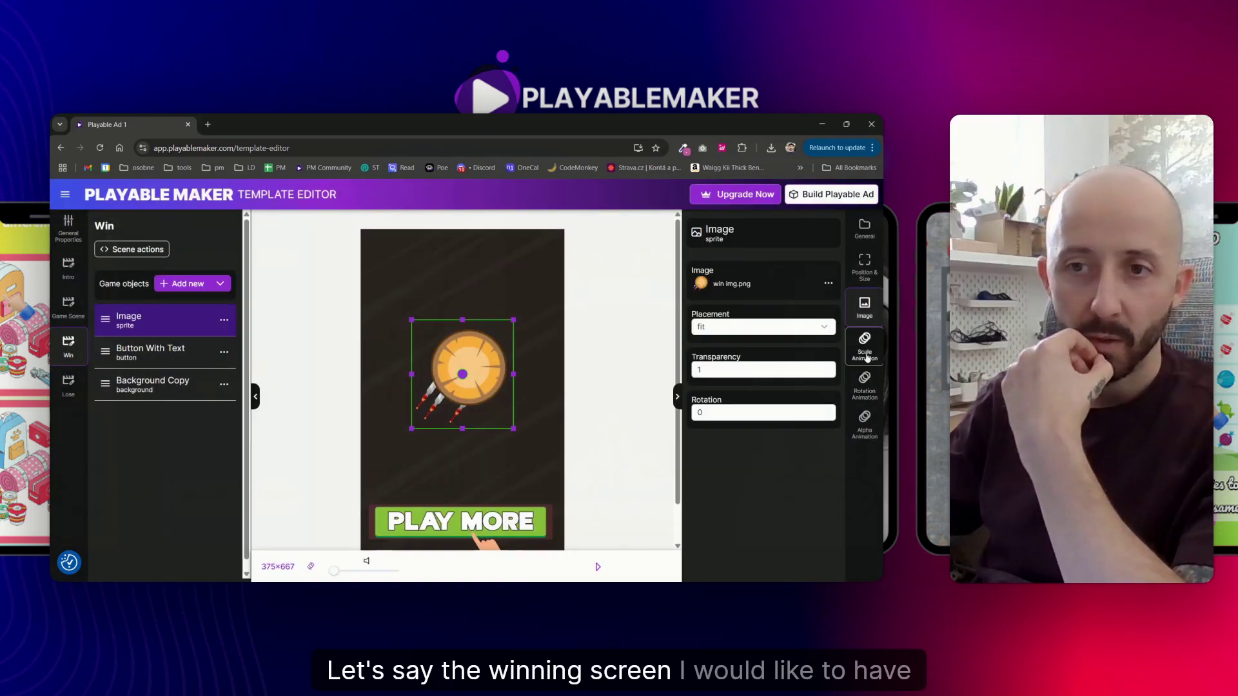
# Step: Enable the rotation animation on the Win scene's image and turn off its infinite repeat
pyautogui.click(862, 387)
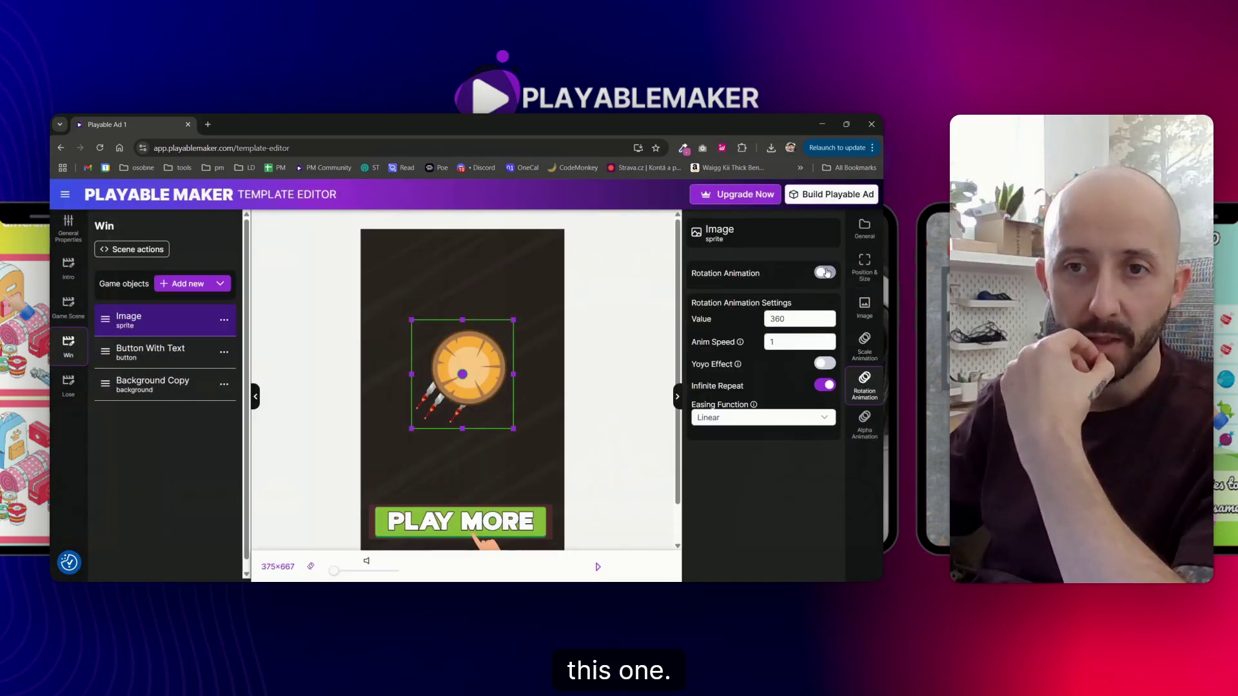
pyautogui.click(824, 273)
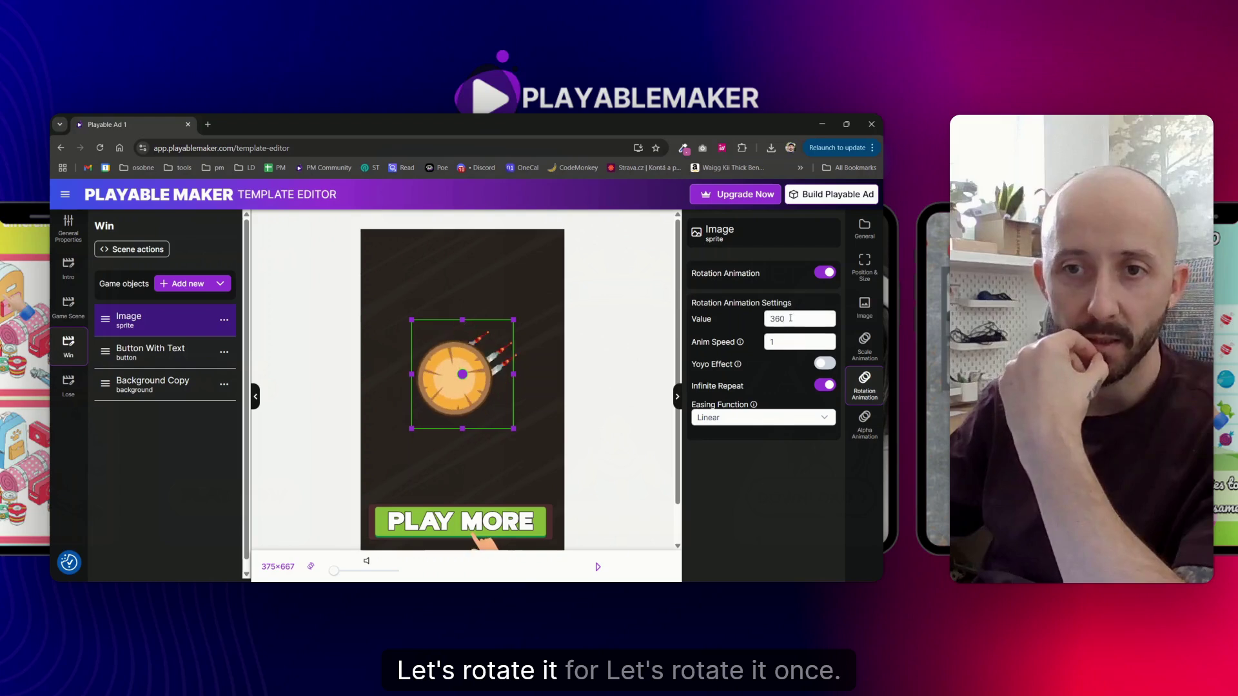
pyautogui.doubleClick(790, 318)
pyautogui.click(825, 385)
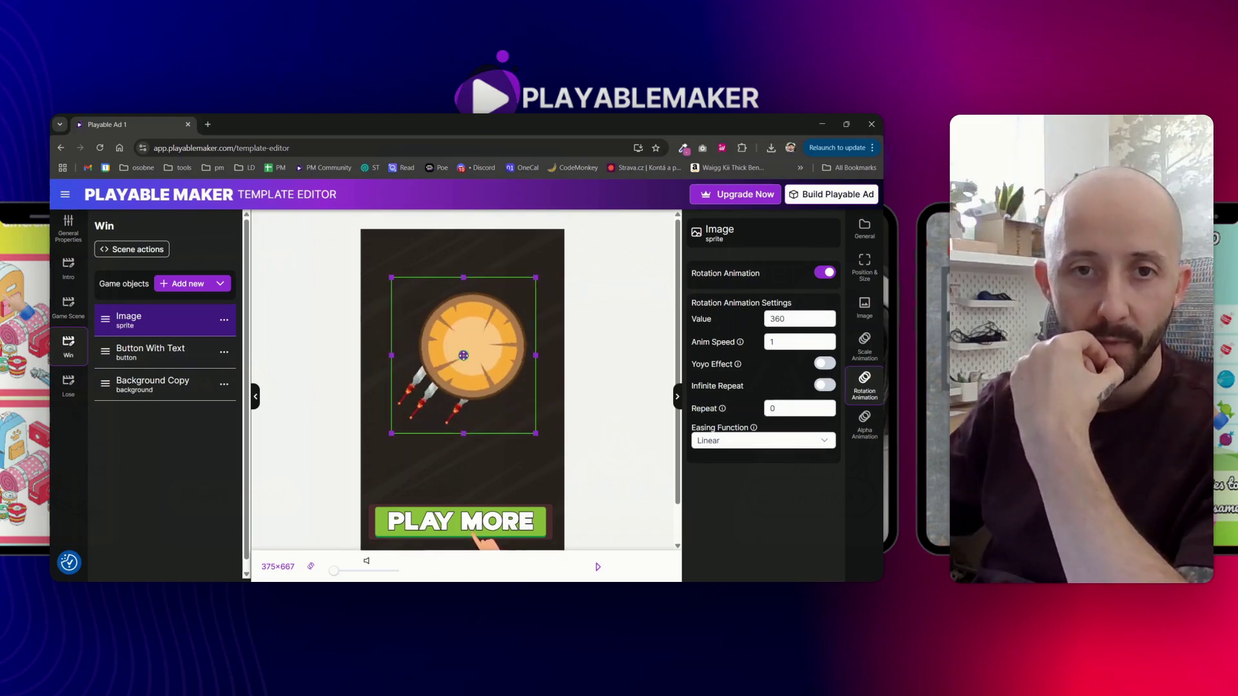
# Step: Add a Particle Effect to the Win scene and reorder it directly behind the Image object
pyautogui.click(180, 286)
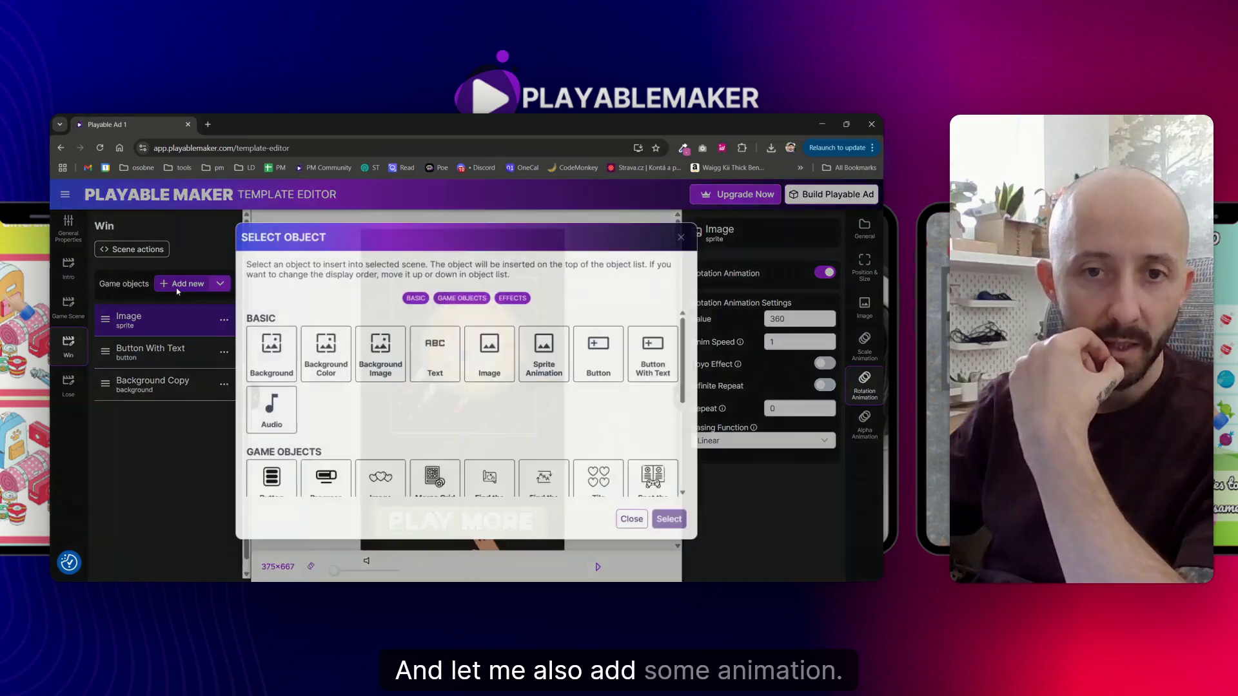
pyautogui.scroll(-5, 598, 461)
pyautogui.click(598, 462)
pyautogui.click(676, 524)
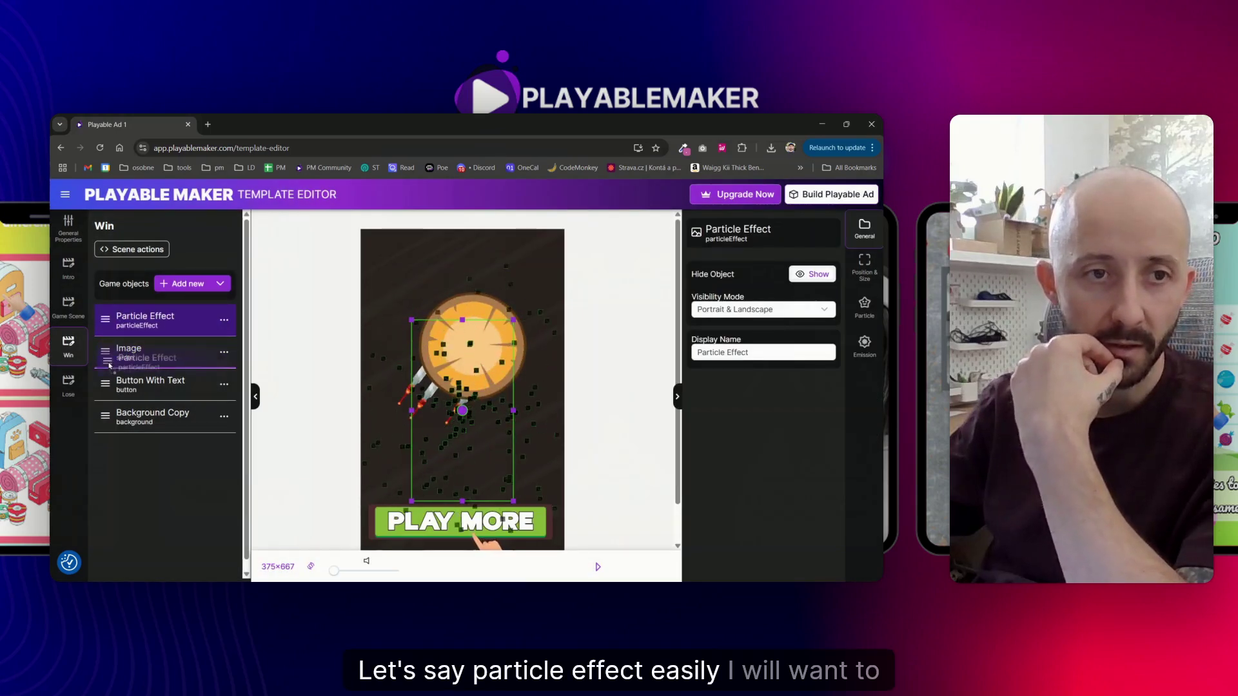
pyautogui.moveTo(109, 366); pyautogui.dragTo(111, 361)
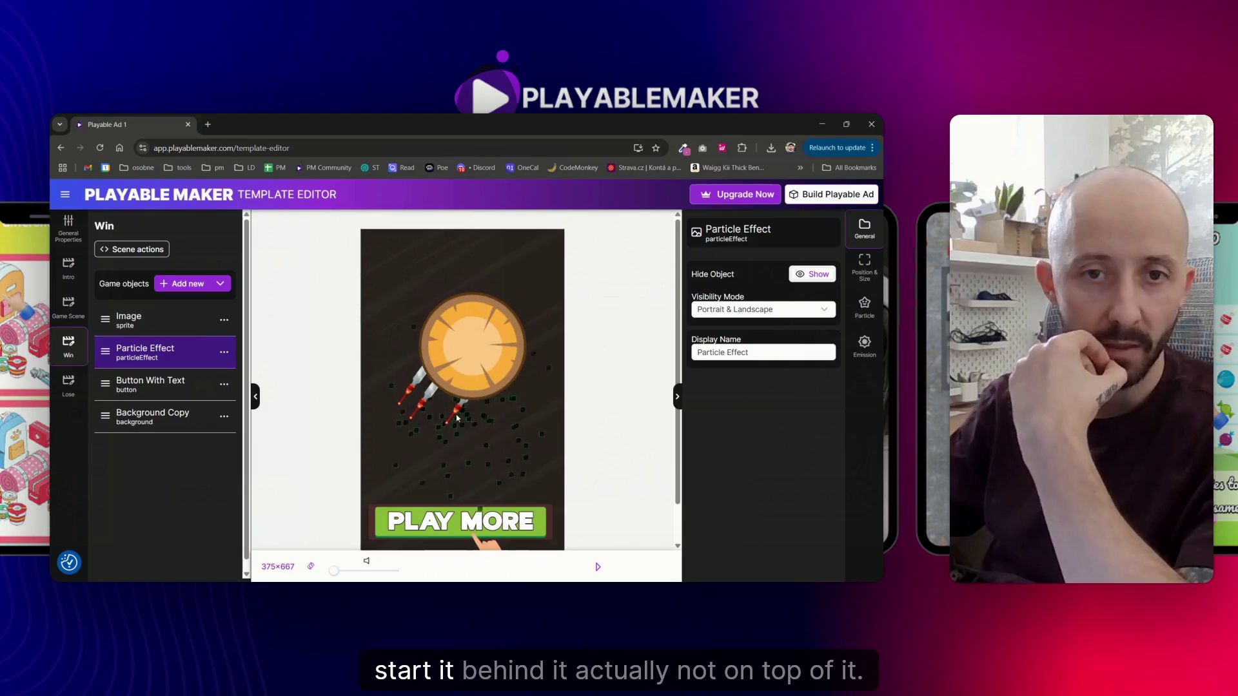
# Step: Move the Particle Effect upward so that it is centred behind the wooden target image
pyautogui.click(161, 320)
pyautogui.click(158, 355)
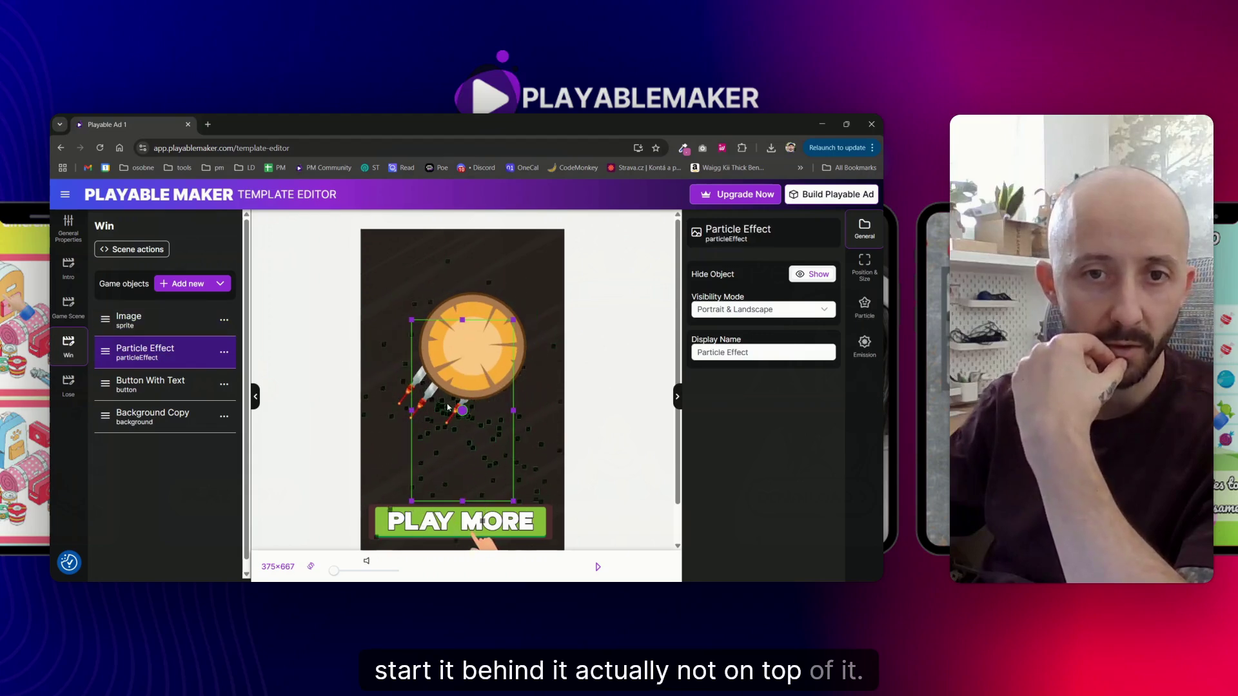
pyautogui.moveTo(462, 410); pyautogui.dragTo(471, 361)
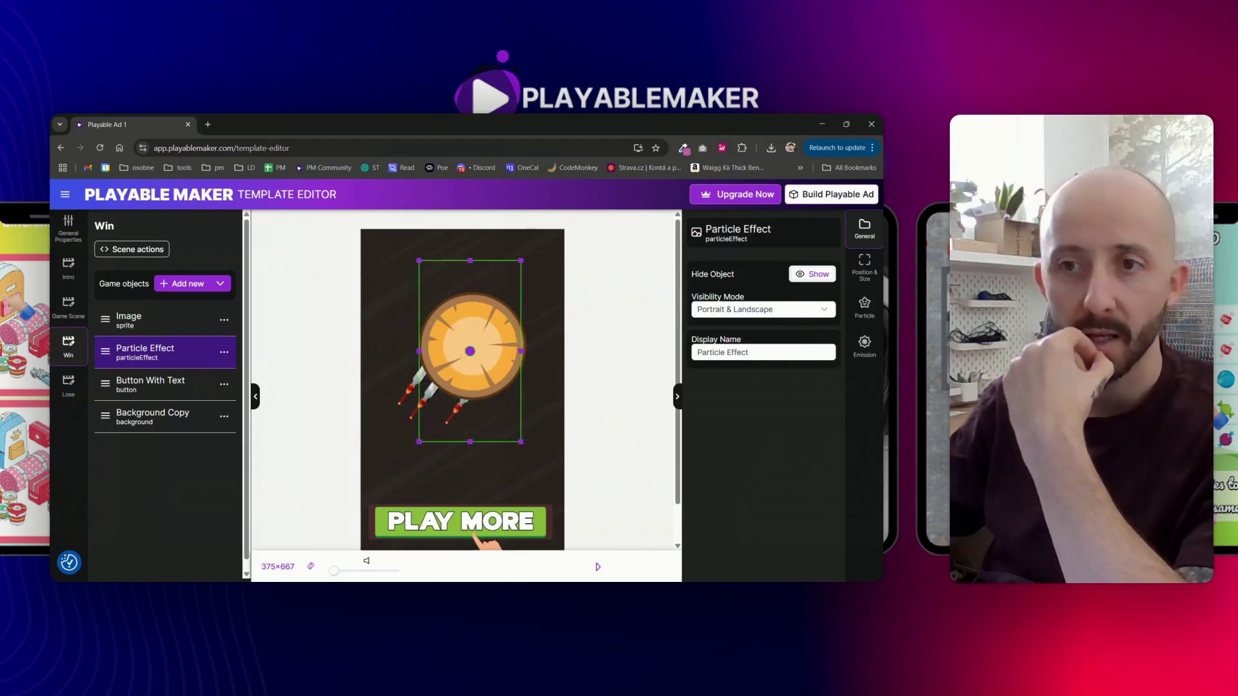
# Step: Use the knife image 02.png from the project assets as the Particle Effect's image
pyautogui.click(864, 306)
pyautogui.click(761, 283)
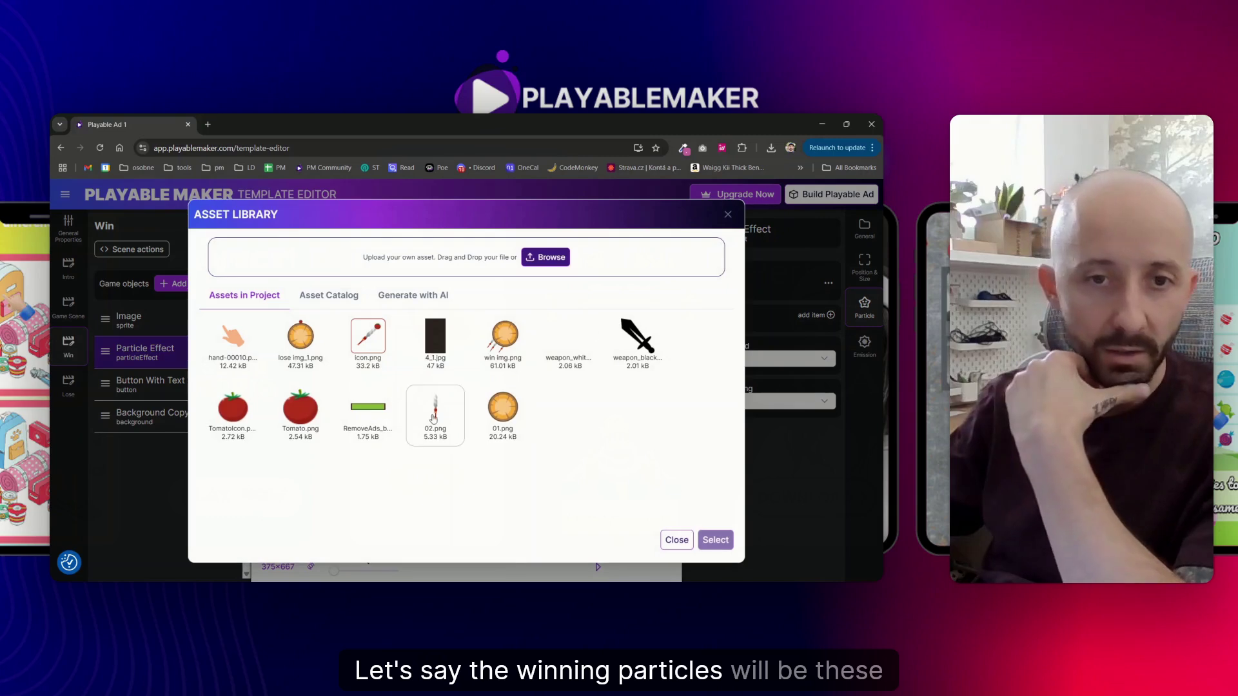
pyautogui.click(433, 415)
pyautogui.click(716, 539)
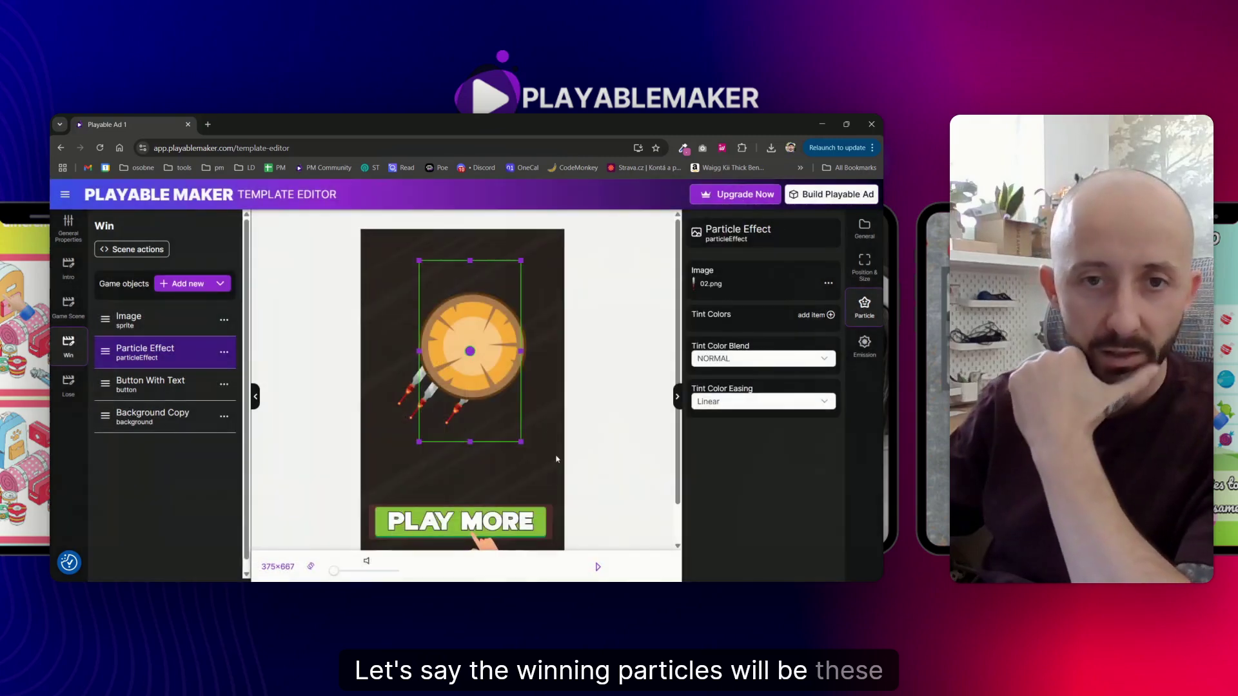
# Step: Set the Particle Effect's minimum particle scale to 0.25 in its emission settings
pyautogui.click(864, 342)
pyautogui.scroll(-3, 728, 422)
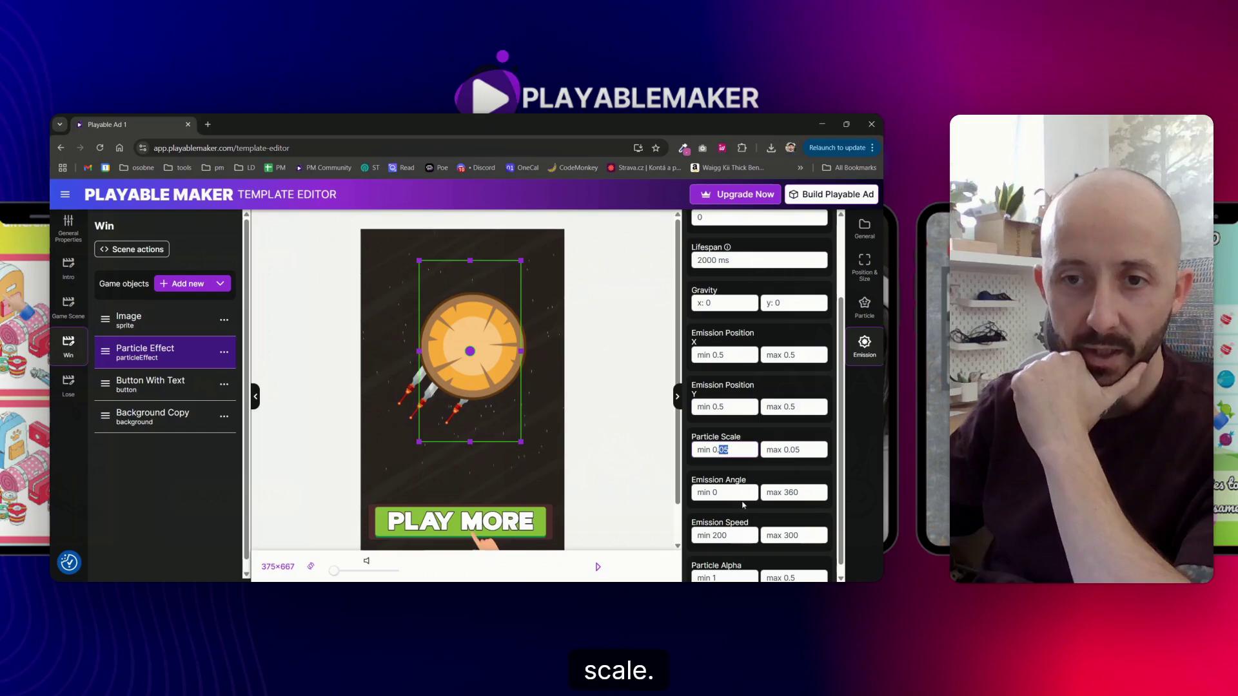
pyautogui.write('2')
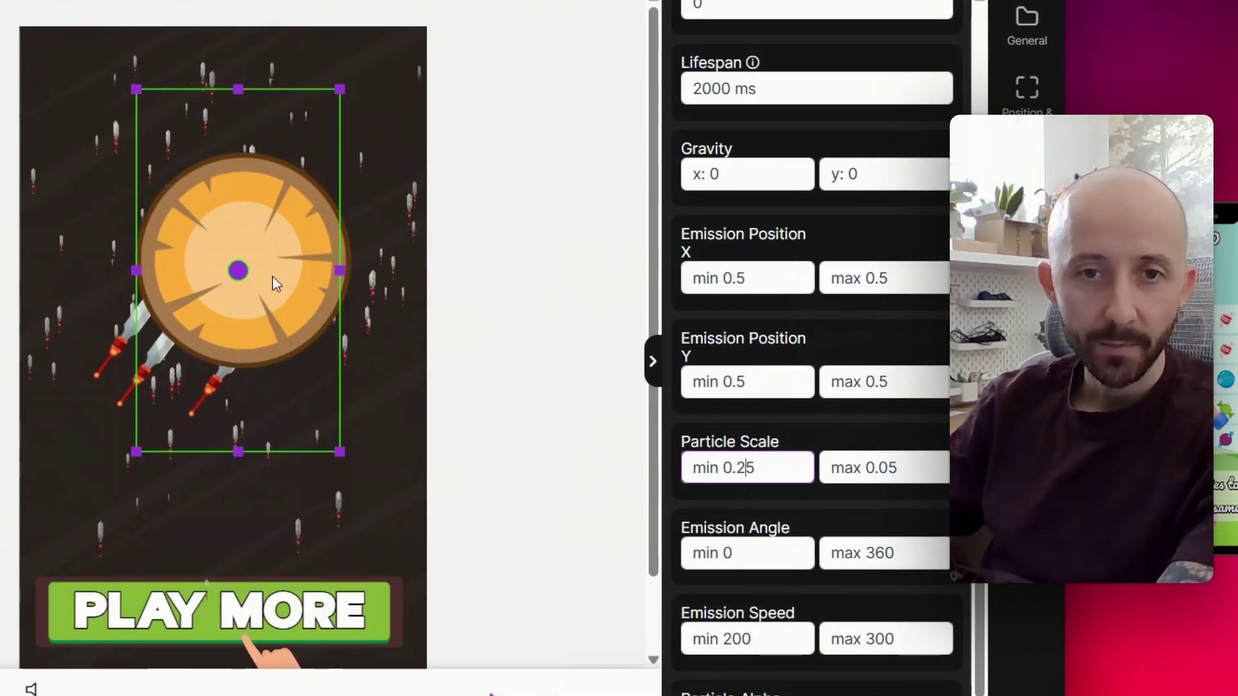
# Step: Copy the wooden target Image object from the Win scene and paste it into the Lose scene
pyautogui.click(245, 274)
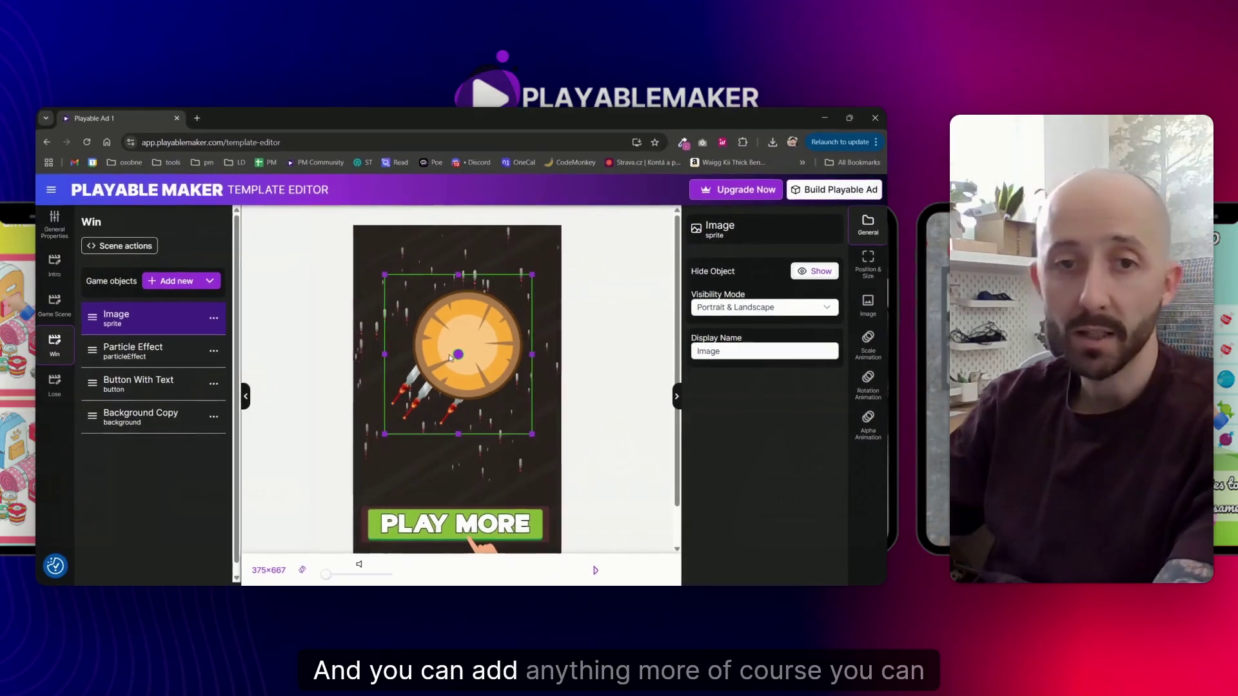
pyautogui.click(191, 607)
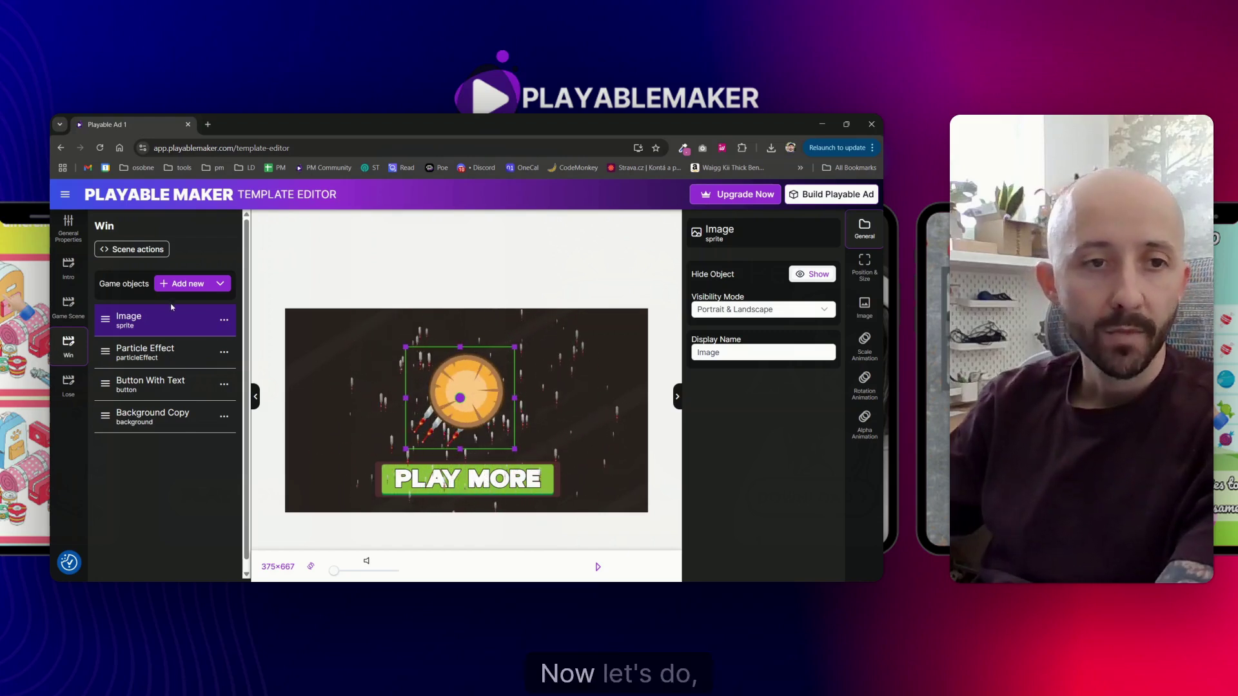
pyautogui.click(224, 321)
pyautogui.click(240, 335)
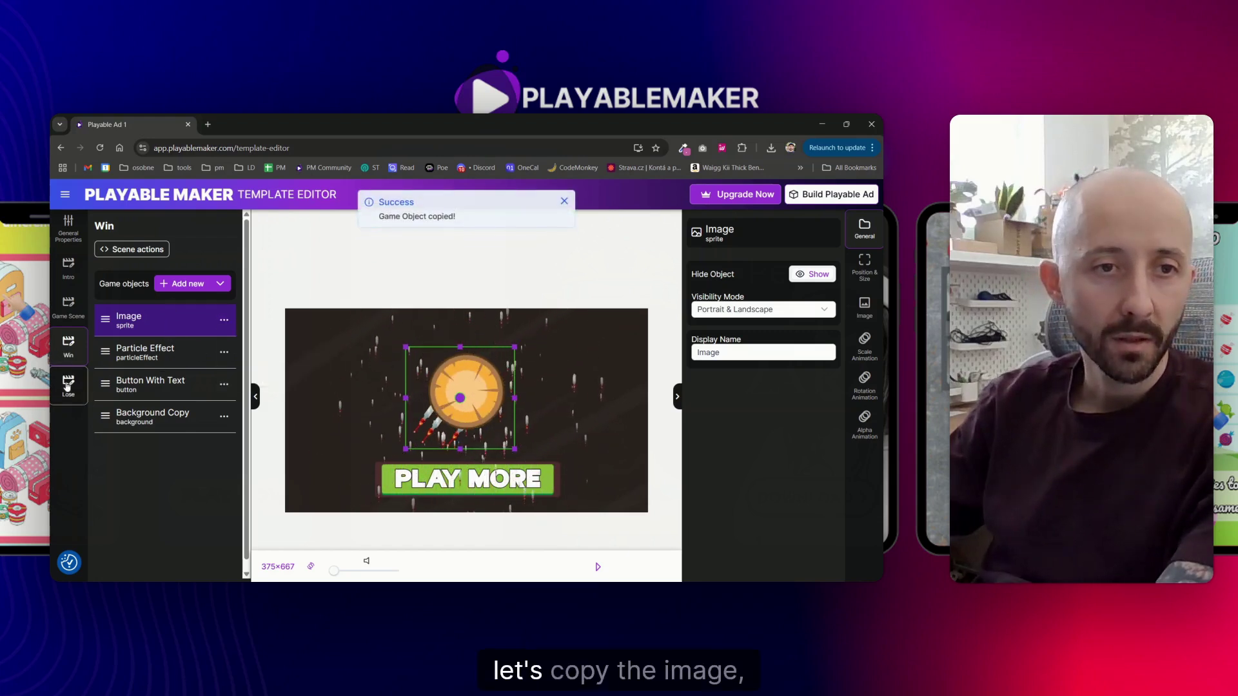
pyautogui.click(68, 386)
pyautogui.click(212, 309)
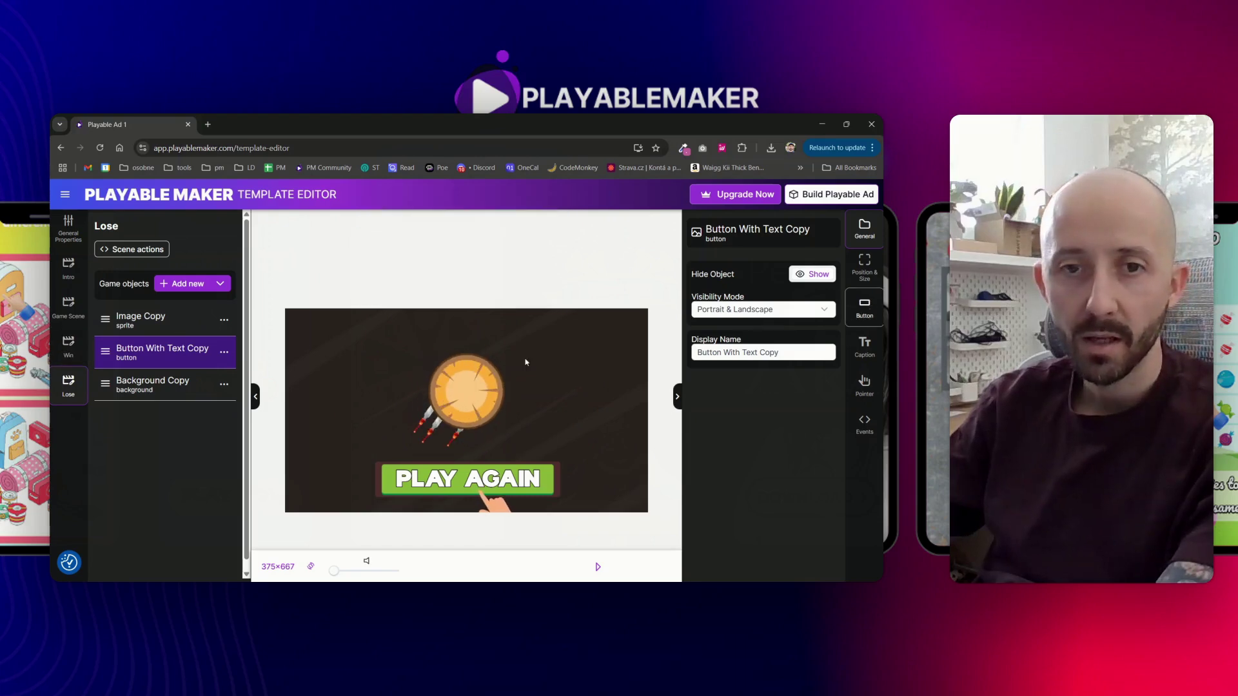
# Step: Replace the picture of the Lose scene's Image Copy with lose img_1.png from the project assets
pyautogui.click(109, 322)
pyautogui.click(864, 308)
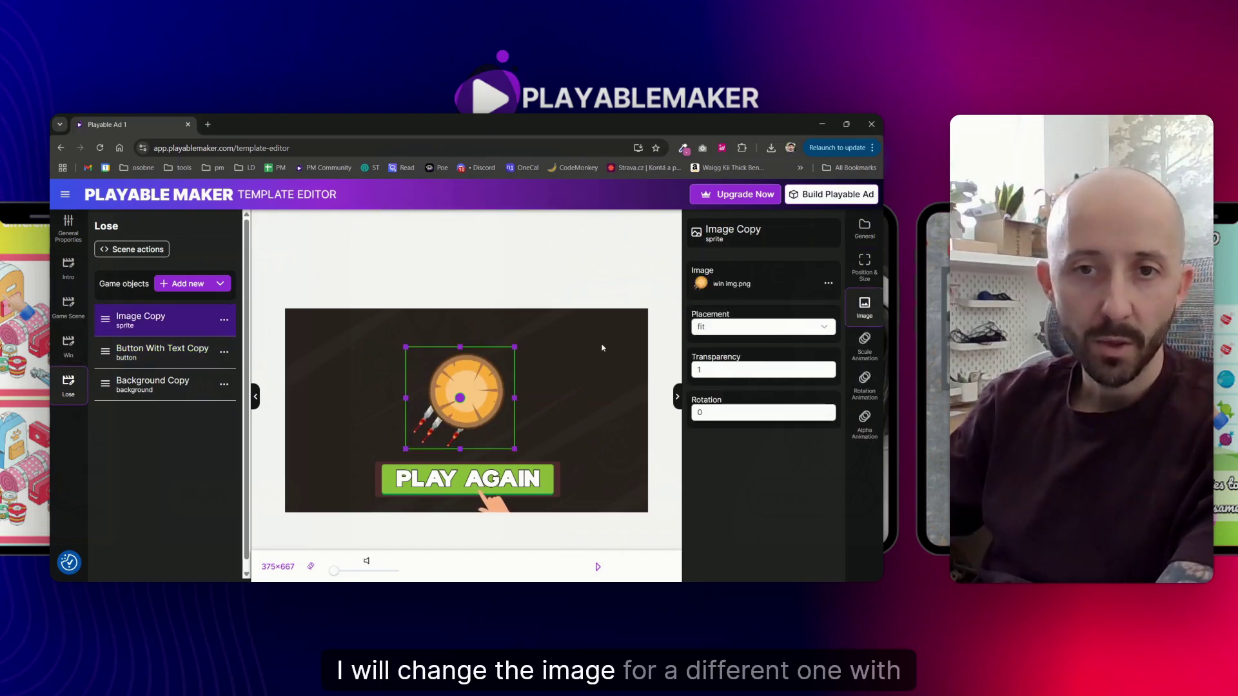
pyautogui.click(732, 286)
pyautogui.doubleClick(313, 336)
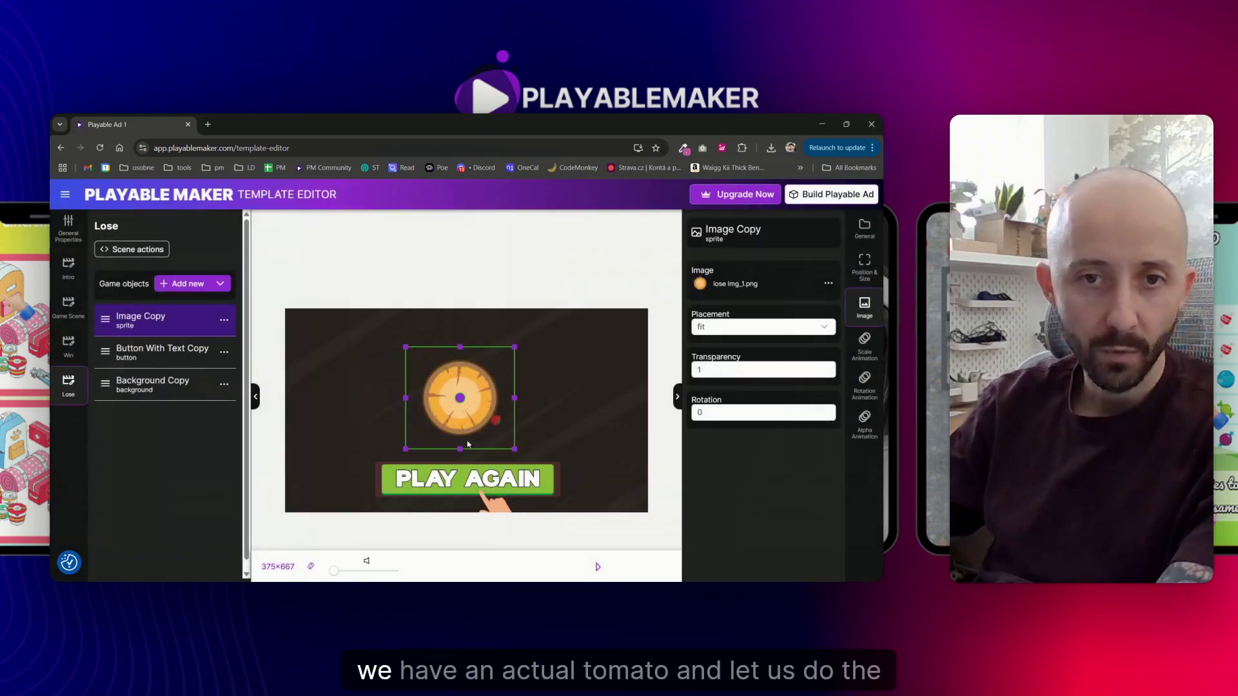
# Step: Copy the Win scene's Particle Effect into the Lose scene and reorder it directly behind Image Copy
pyautogui.click(76, 354)
pyautogui.click(161, 351)
pyautogui.click(224, 352)
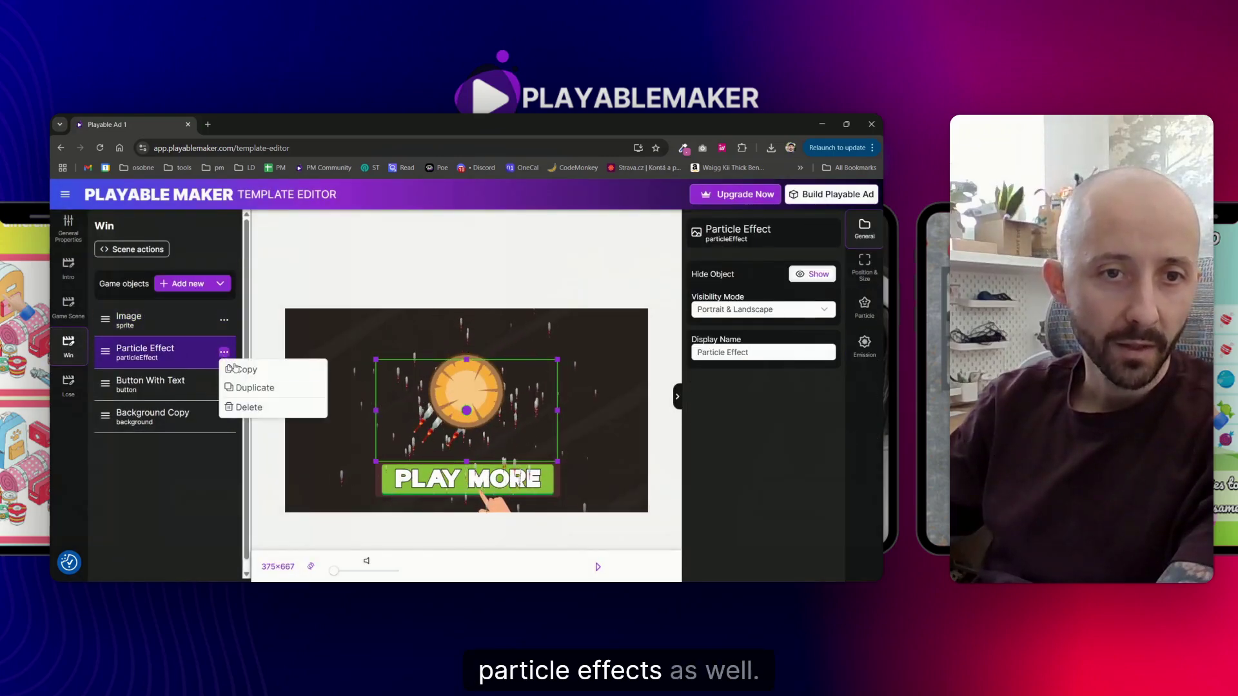
pyautogui.click(241, 369)
pyautogui.click(68, 384)
pyautogui.hotkey('ctrl', 'v')
pyautogui.click(159, 325)
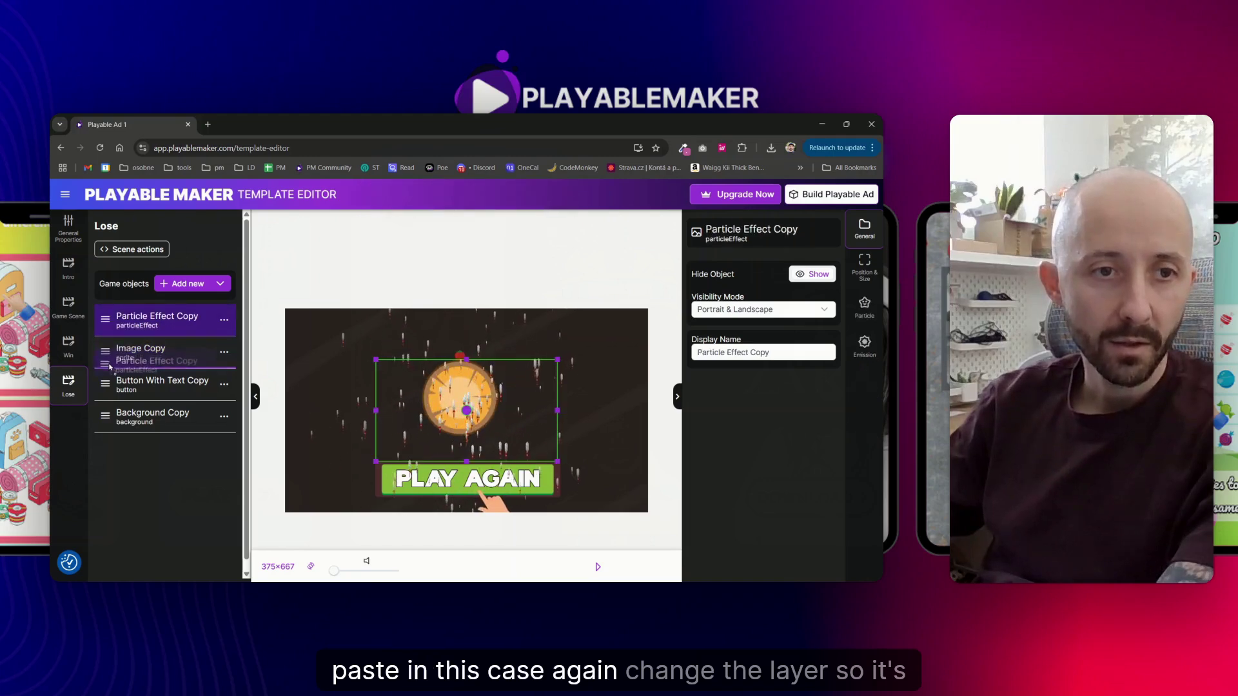
pyautogui.moveTo(109, 366); pyautogui.dragTo(168, 395)
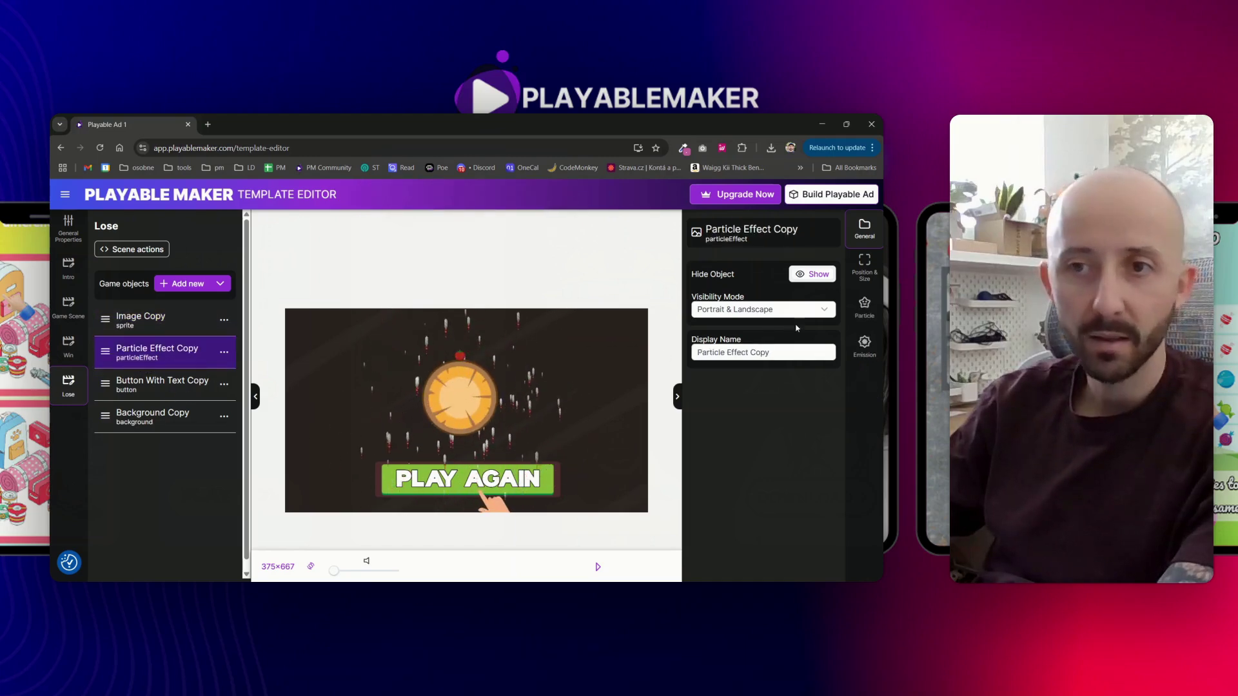
# Step: Use Tomato.png as the Lose scene's particle image and switch the preview to portrait orientation
pyautogui.click(865, 307)
pyautogui.click(709, 287)
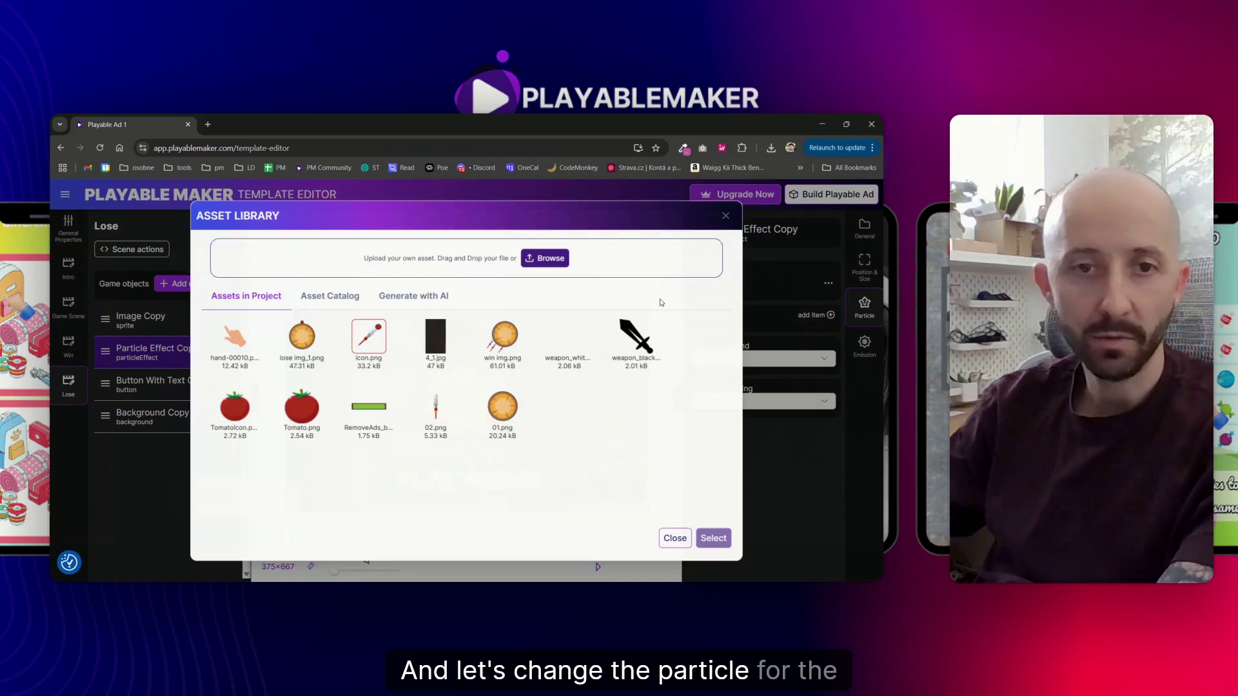
pyautogui.doubleClick(289, 413)
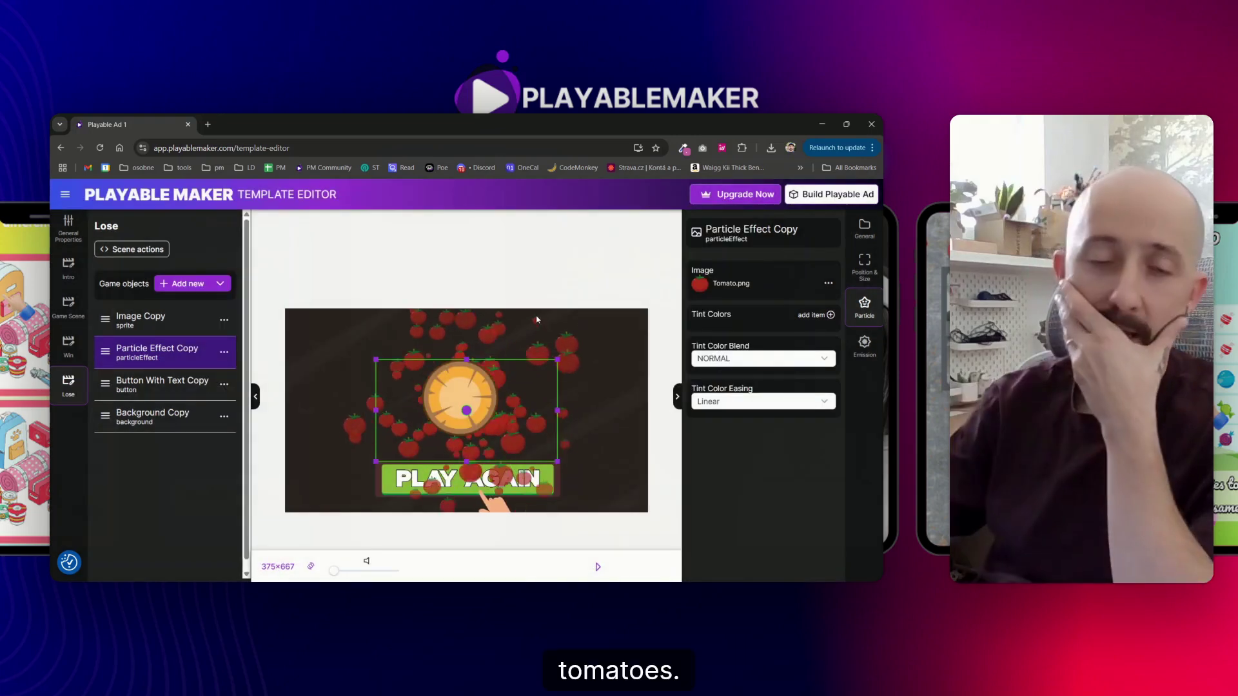
pyautogui.click(310, 566)
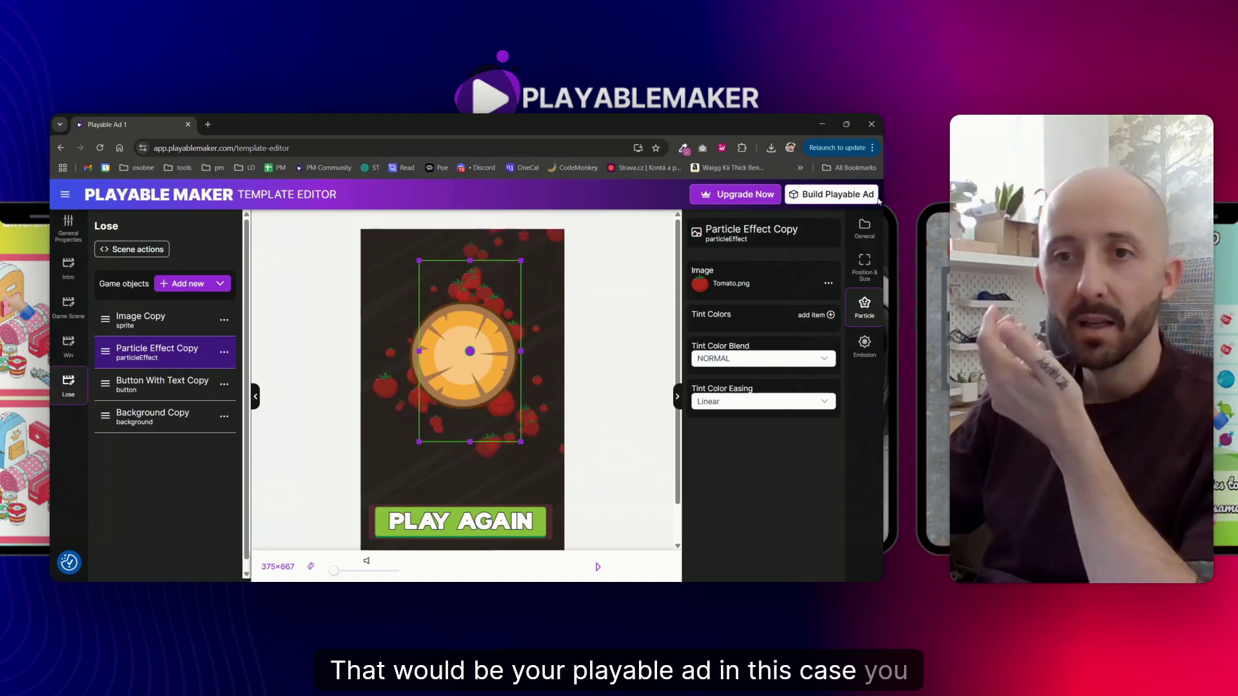
# Step: Start building the playable ad for the Web and Tiktok networks and minimize the build progress dialog
pyautogui.click(807, 197)
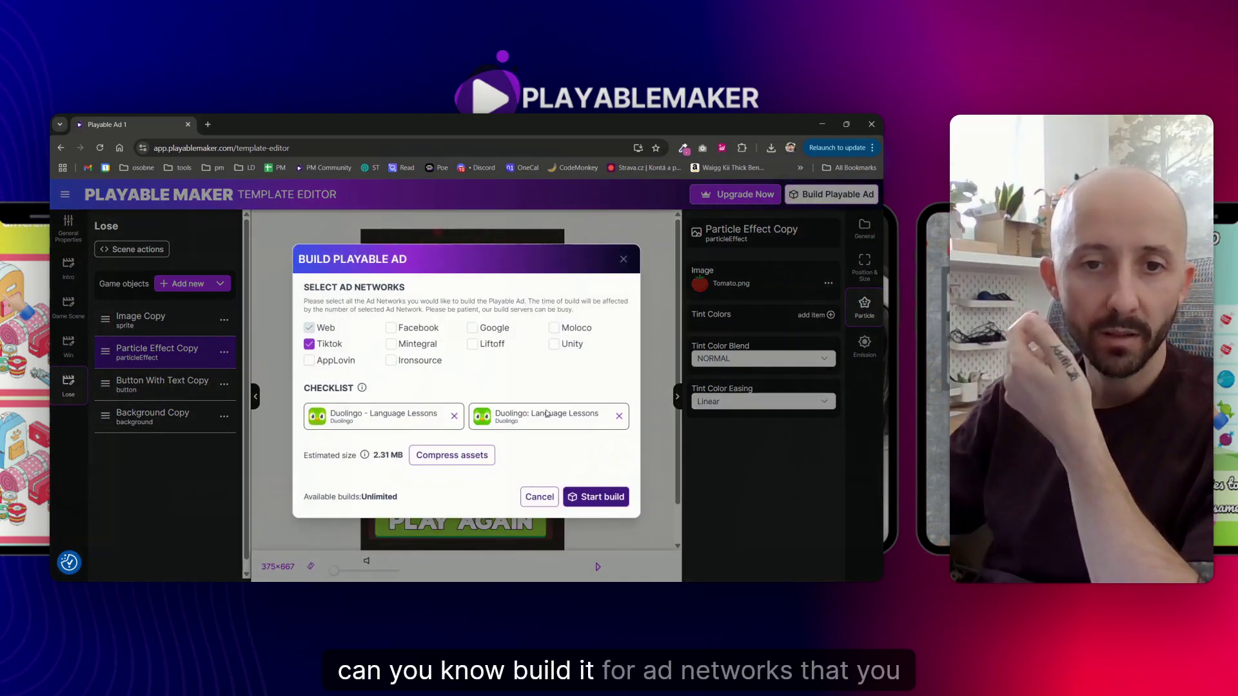
pyautogui.click(582, 498)
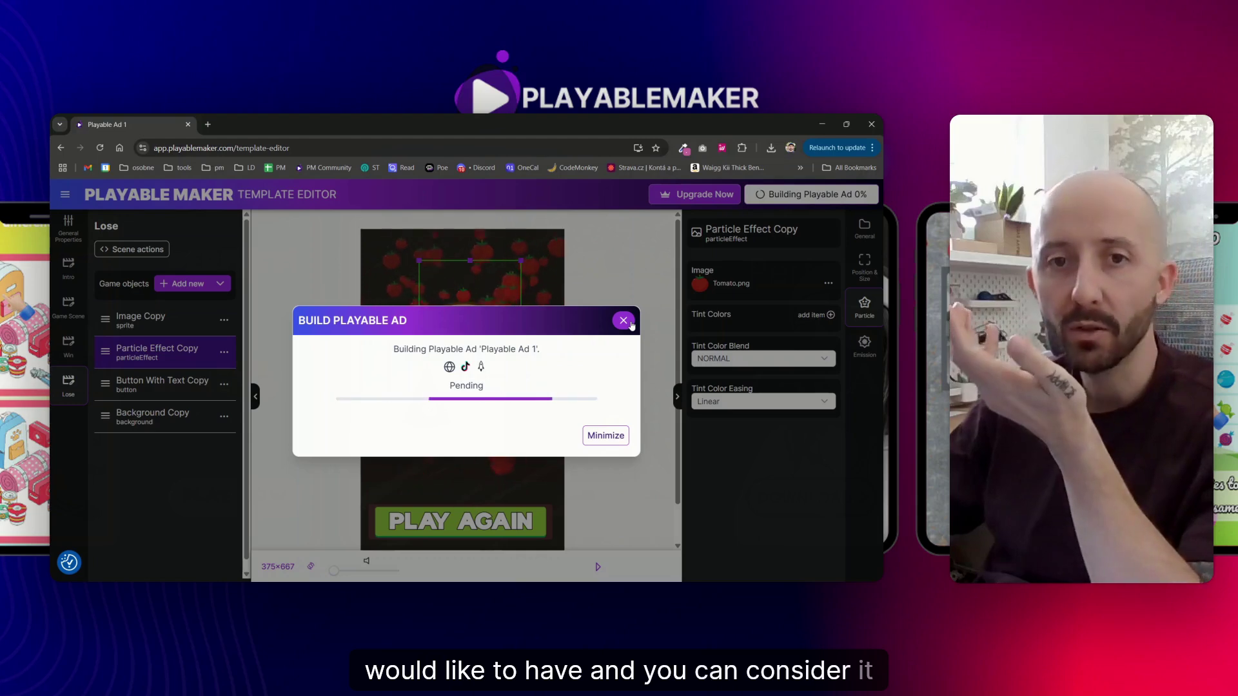
pyautogui.click(605, 436)
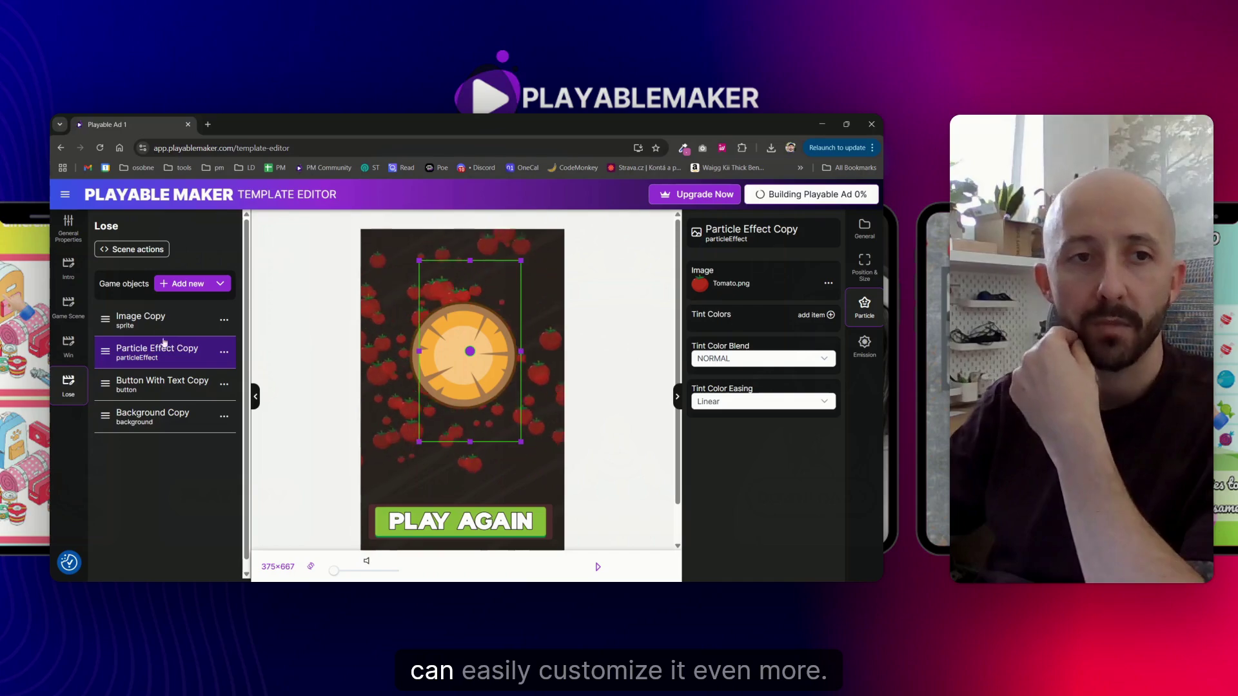
# Step: Add a new scene to the playable ad and name it Reward
pyautogui.click(69, 232)
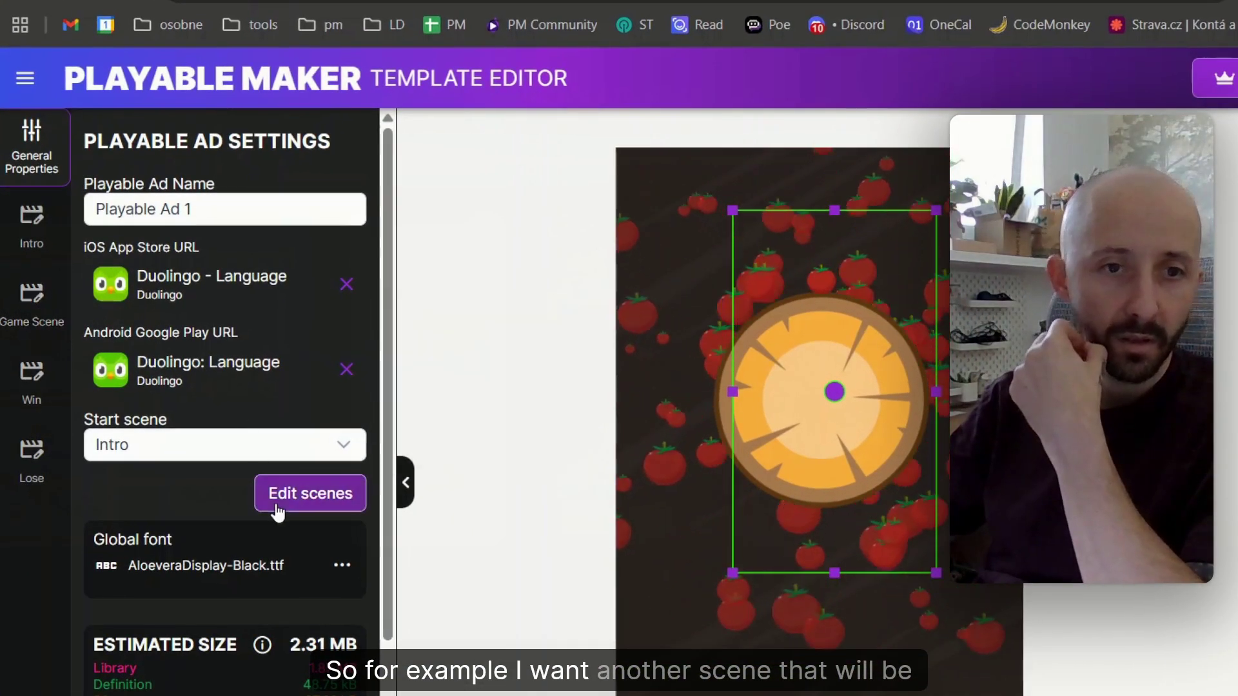
pyautogui.click(312, 494)
pyautogui.click(942, 635)
pyautogui.click(841, 617)
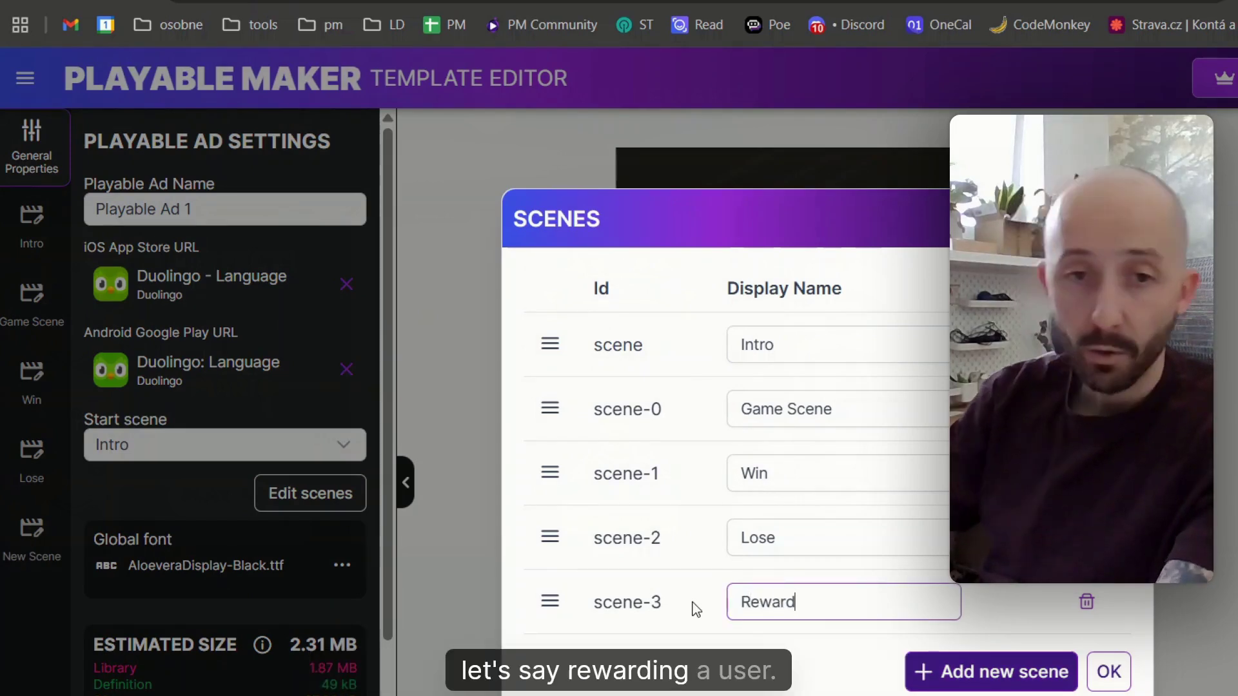
pyautogui.click(1108, 671)
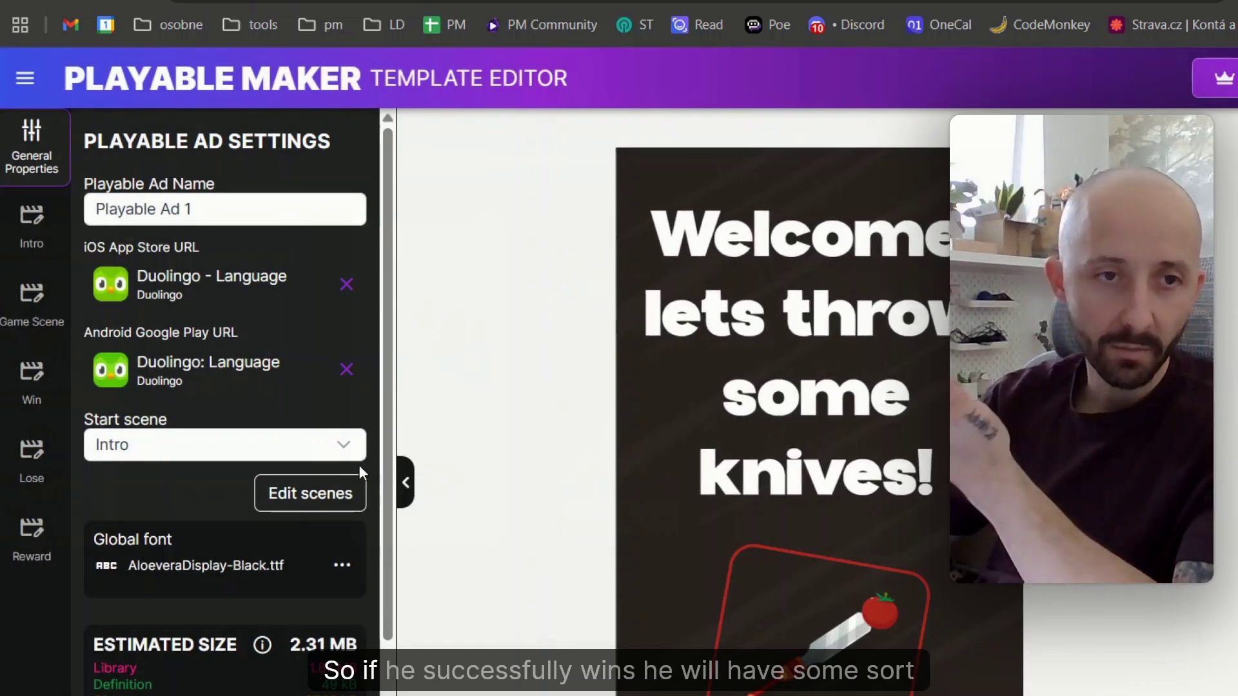
# Step: Reorder the Reward scene so that it sits between Game Scene and Win
pyautogui.click(354, 484)
pyautogui.moveTo(549, 602); pyautogui.dragTo(624, 472)
pyautogui.click(1108, 671)
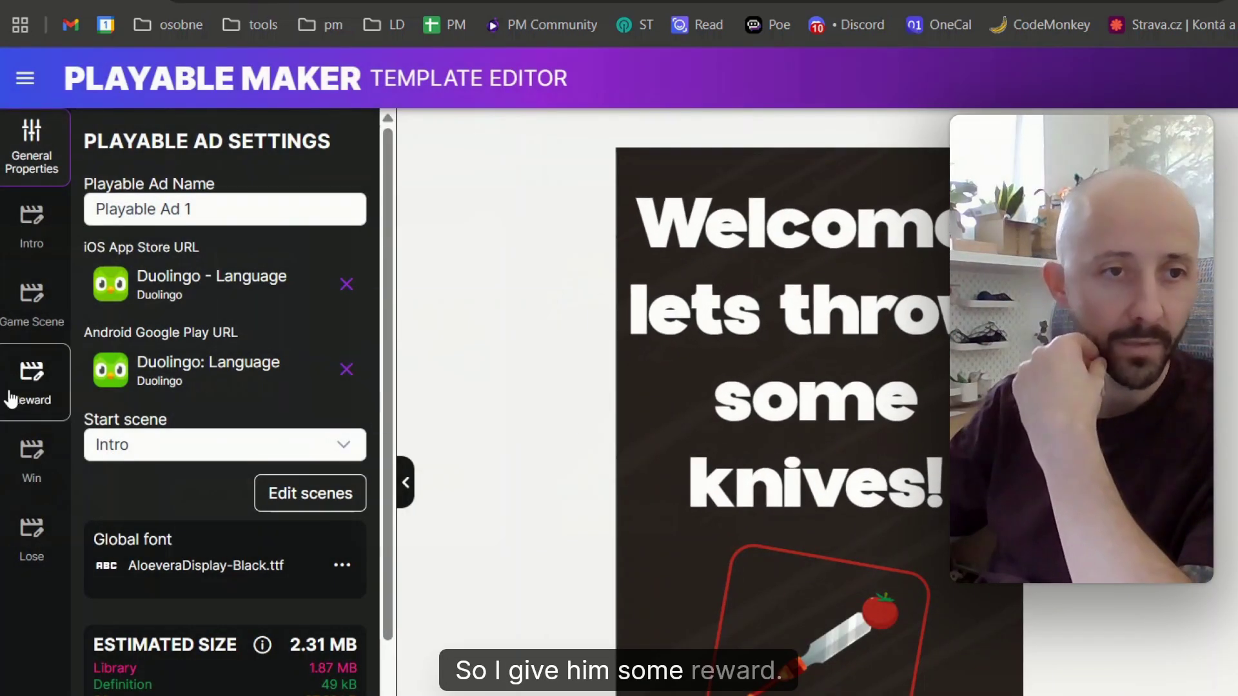
# Step: Make the Knife Throw object's Game Won event in Game Scene start the Reward scene
pyautogui.click(40, 320)
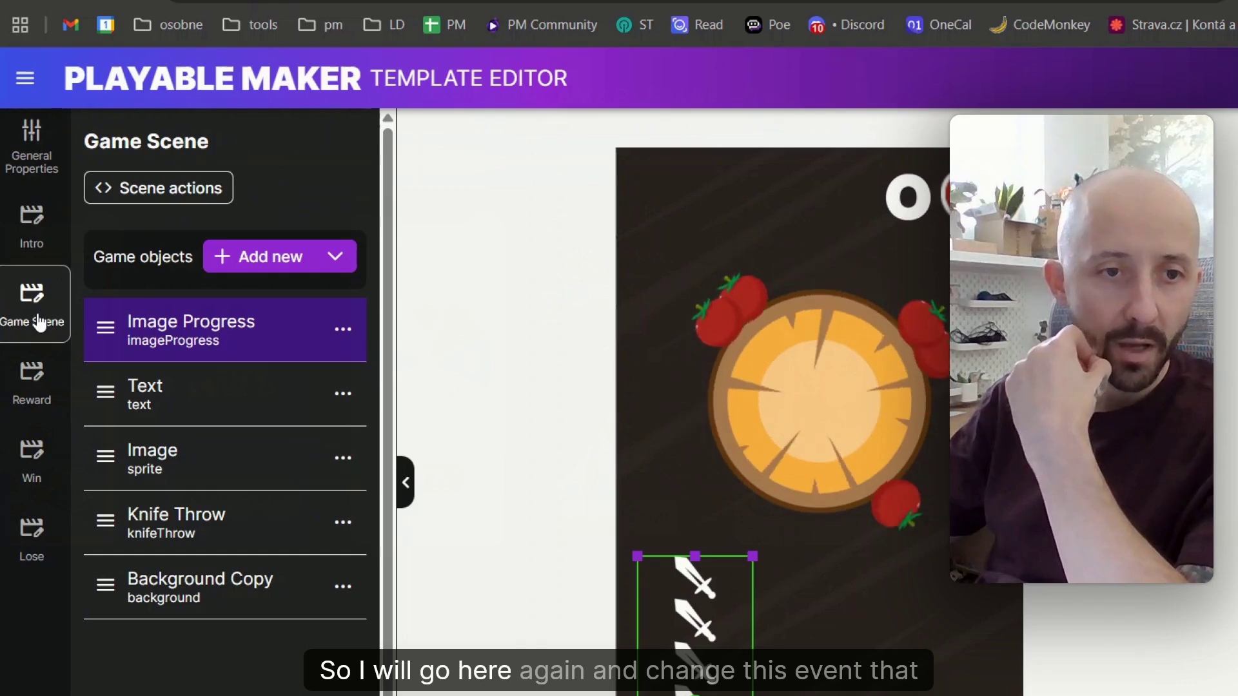
pyautogui.click(218, 539)
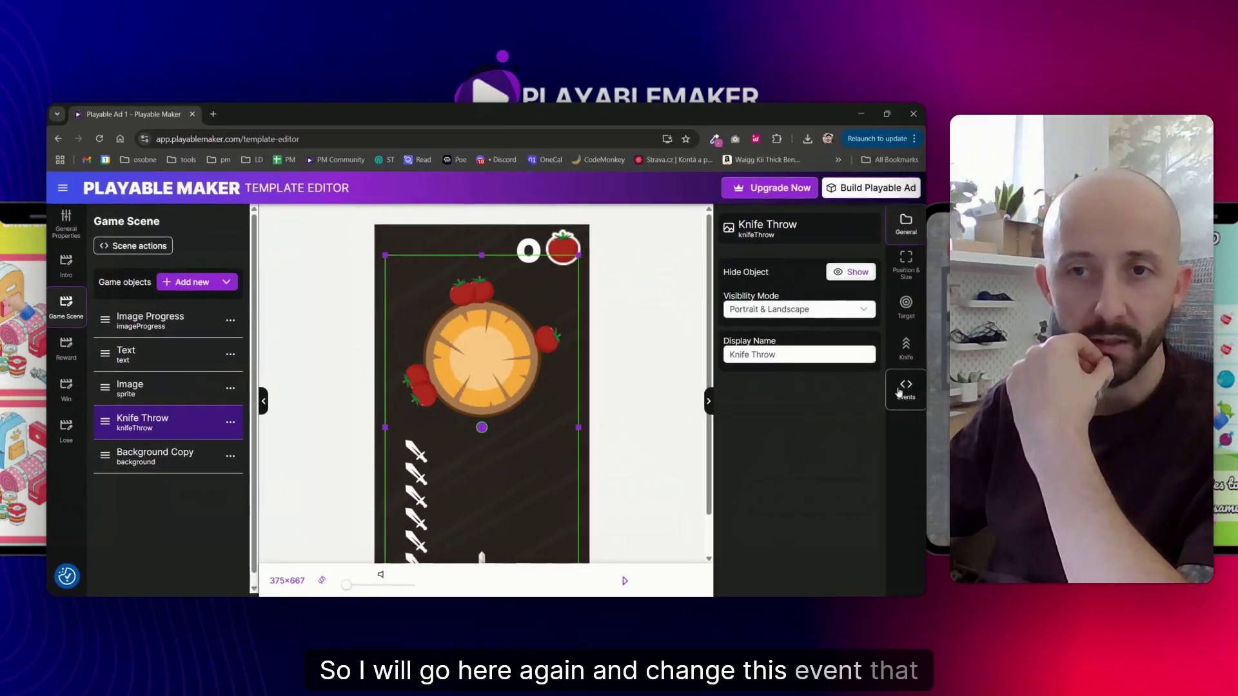
pyautogui.click(864, 386)
pyautogui.scroll(-5, 776, 392)
pyautogui.scroll(-2, 778, 396)
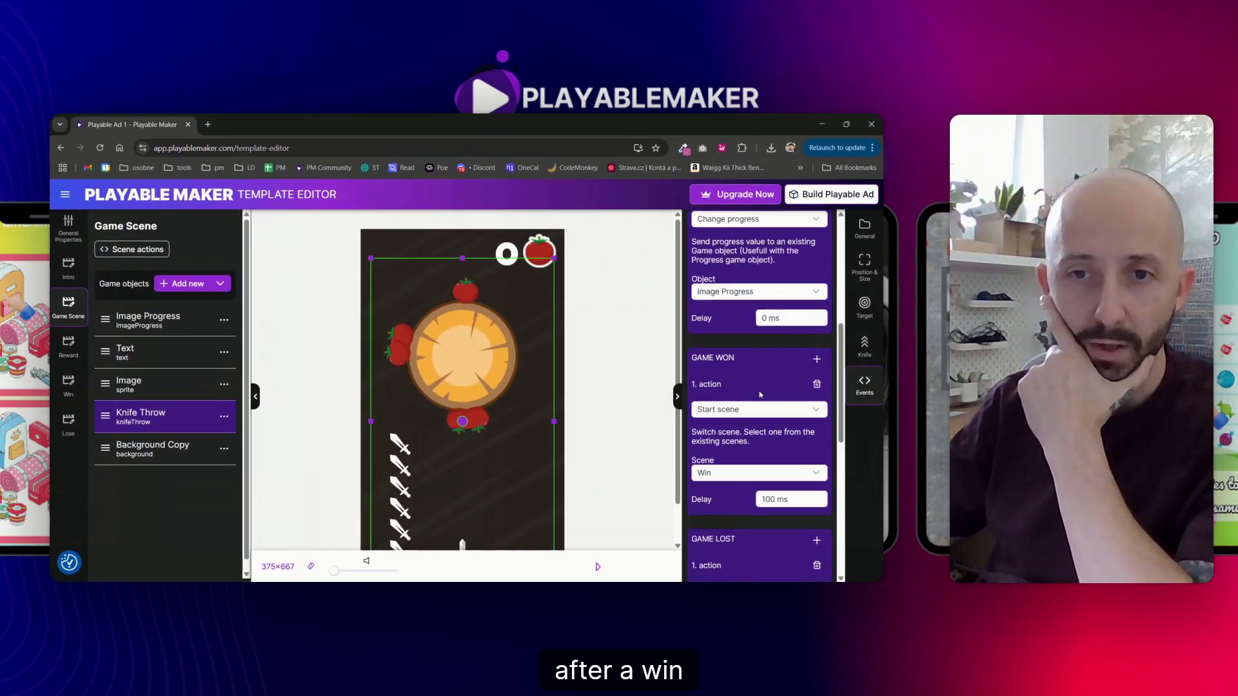
pyautogui.click(714, 477)
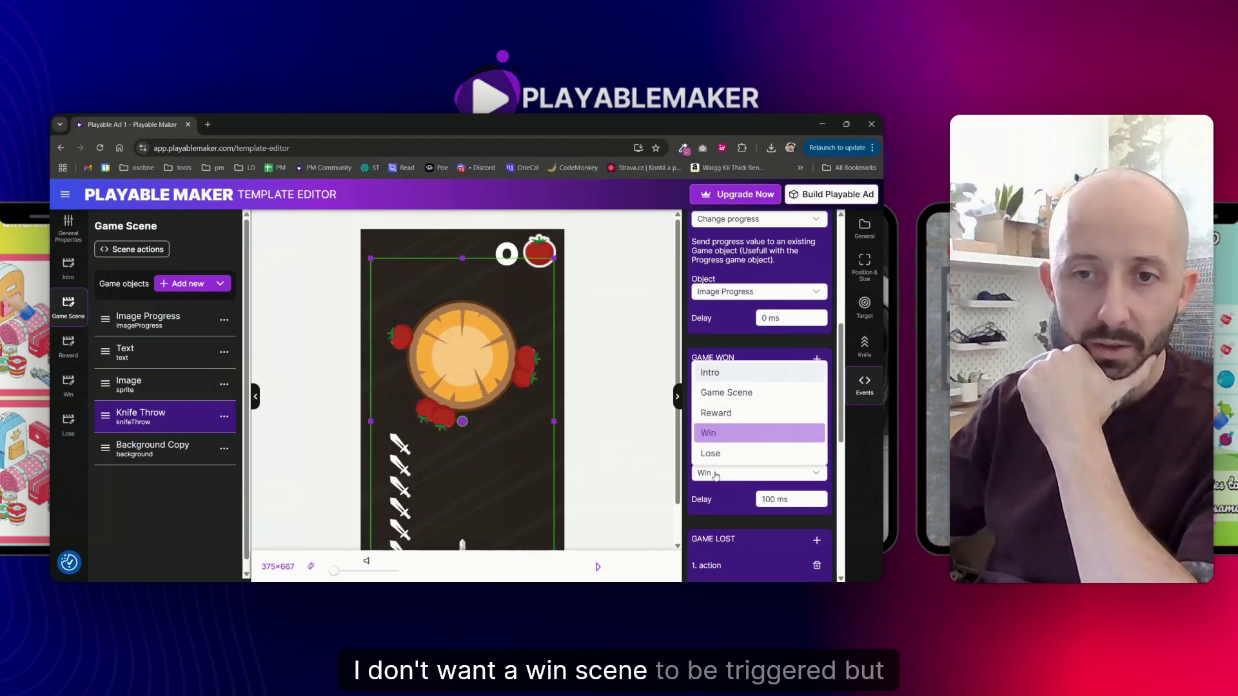
pyautogui.click(709, 413)
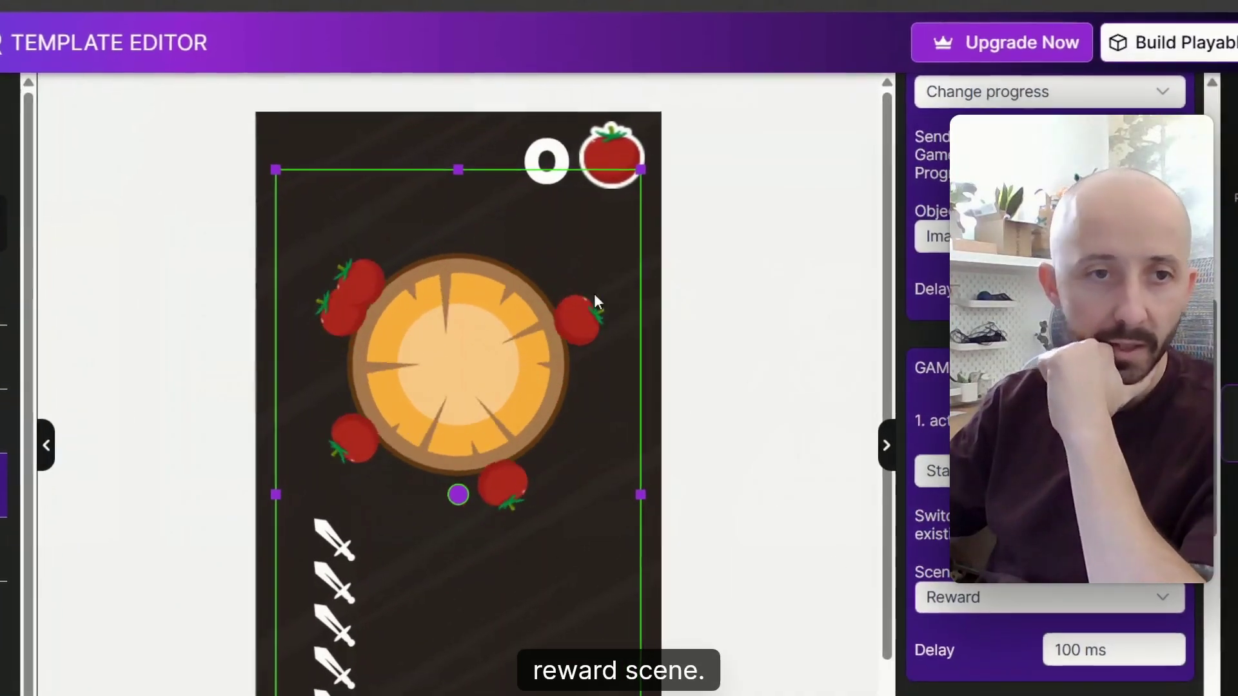
# Step: Copy the background object from Game Scene and paste it into the Reward scene
pyautogui.click(588, 301)
pyautogui.rightClick(4, 566)
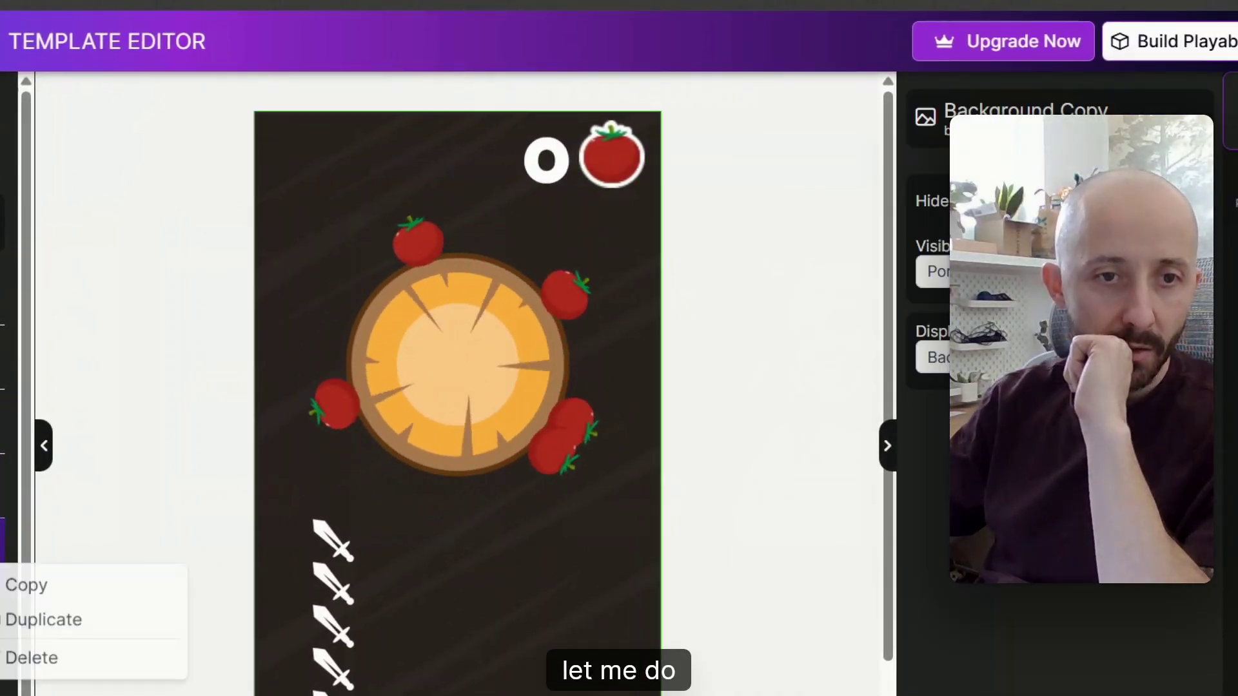
pyautogui.click(33, 585)
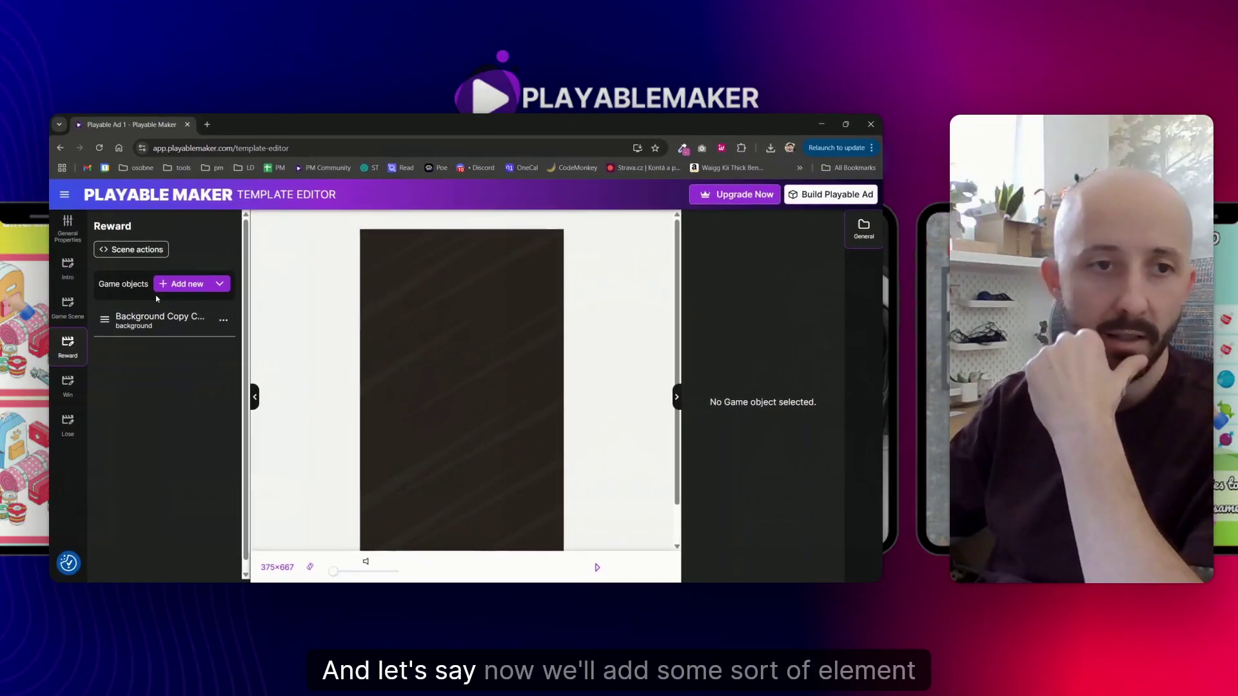
pyautogui.click(157, 316)
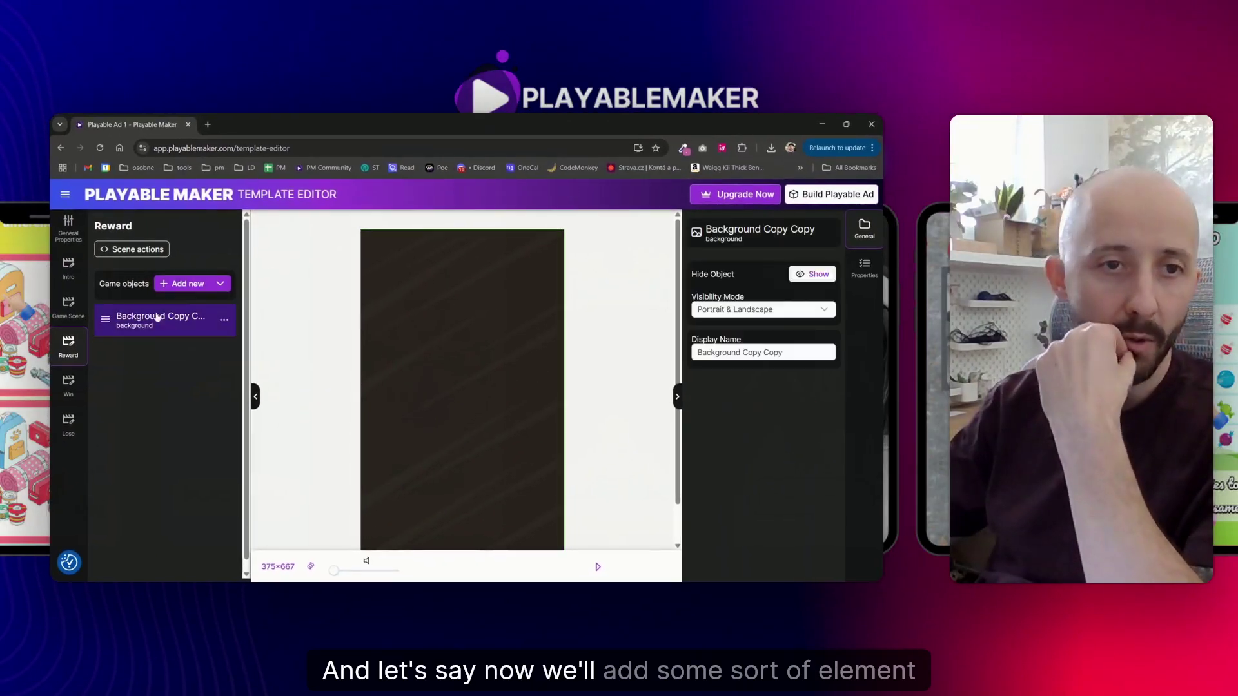
# Step: Add a Spin The Wheel object to the Reward scene and move it slightly upward on the canvas
pyautogui.click(183, 287)
pyautogui.scroll(-5, 389, 402)
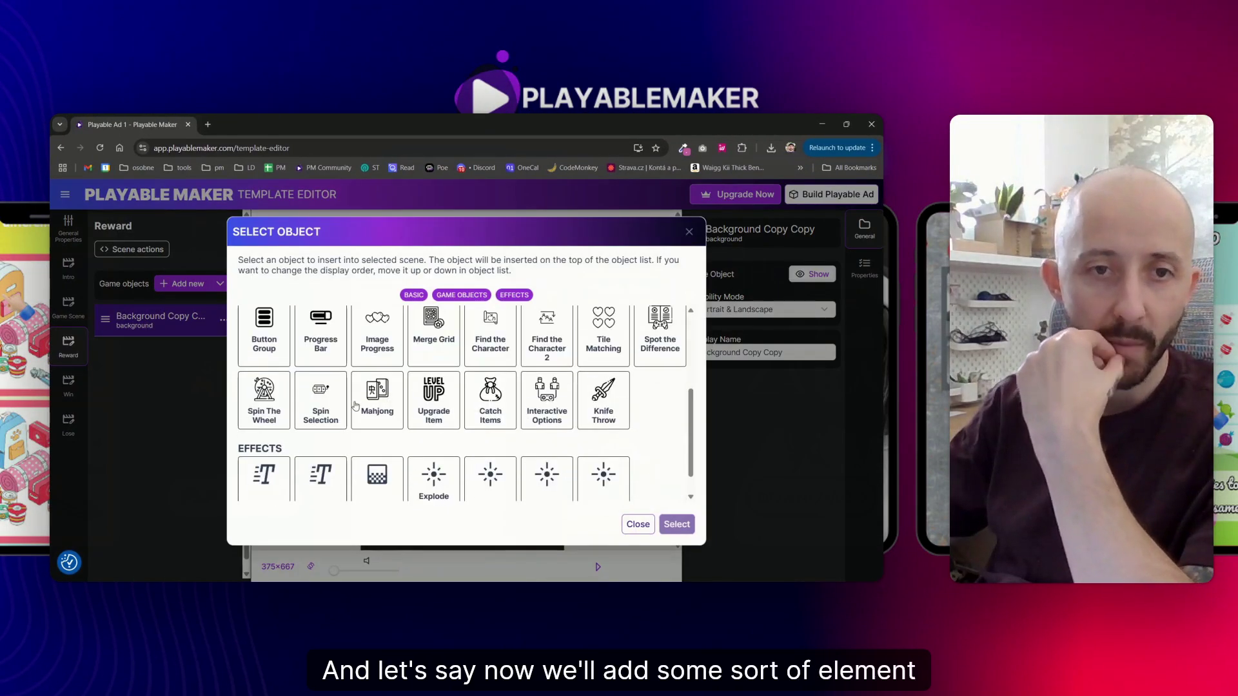
pyautogui.click(264, 400)
pyautogui.click(676, 524)
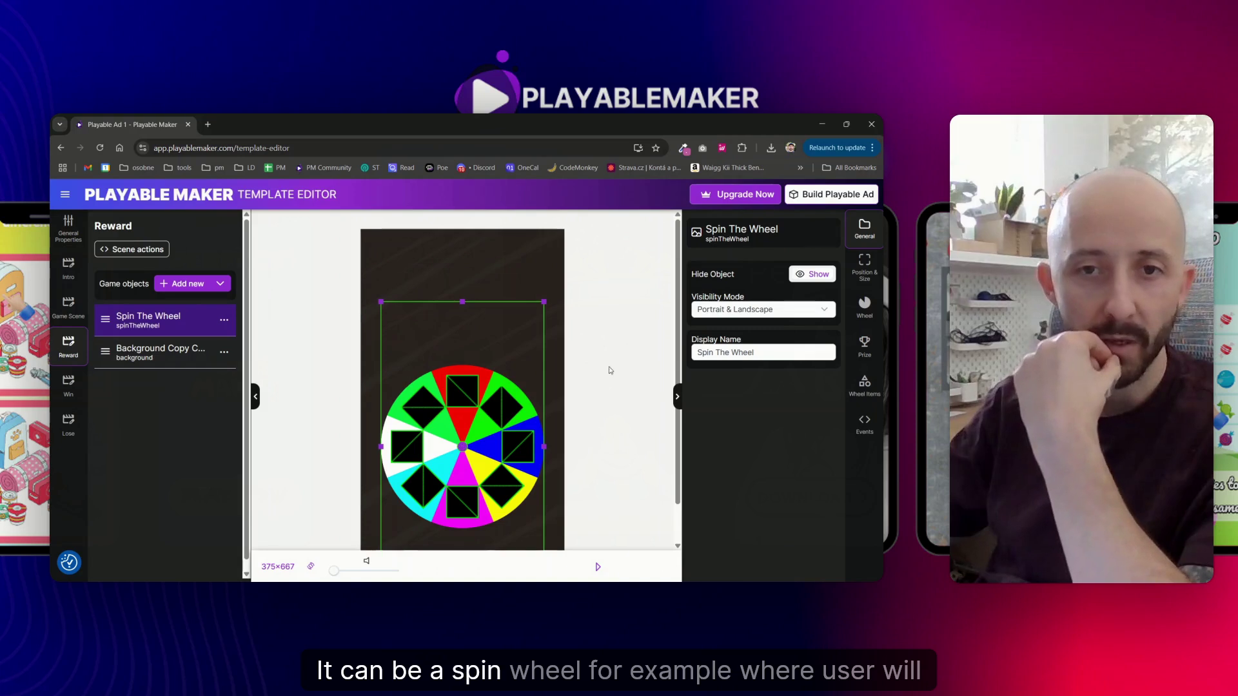
pyautogui.scroll(-1, 616, 358)
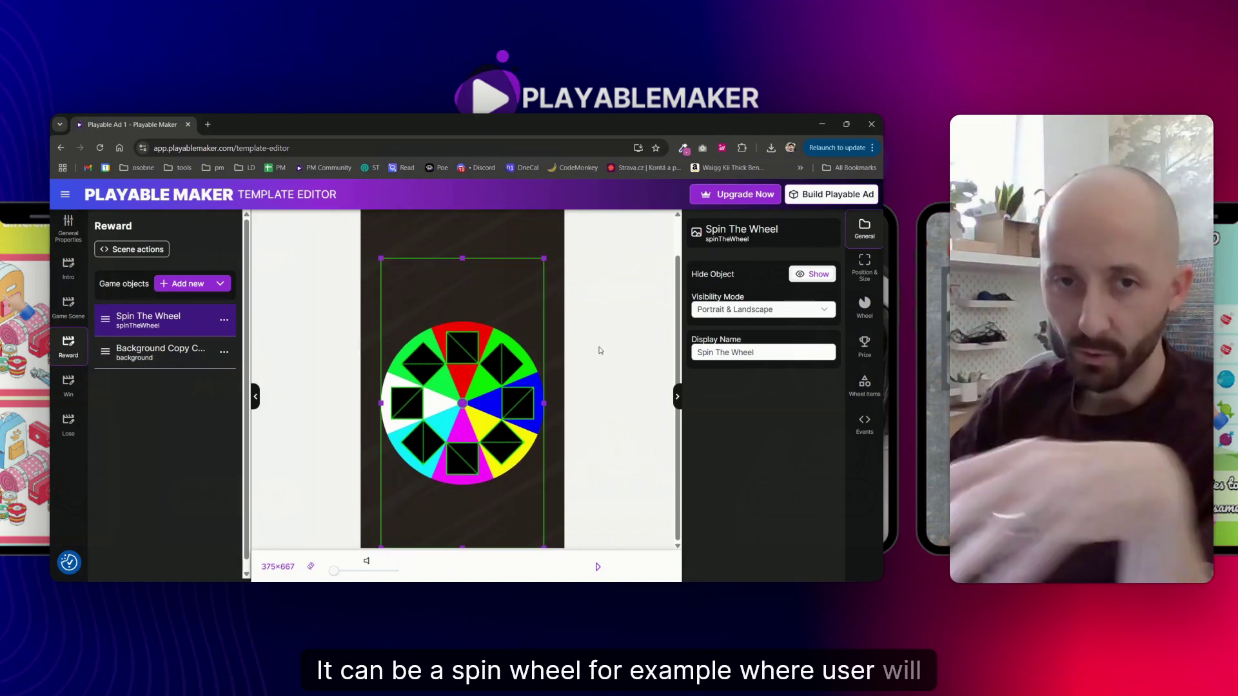
pyautogui.moveTo(462, 403); pyautogui.dragTo(462, 388)
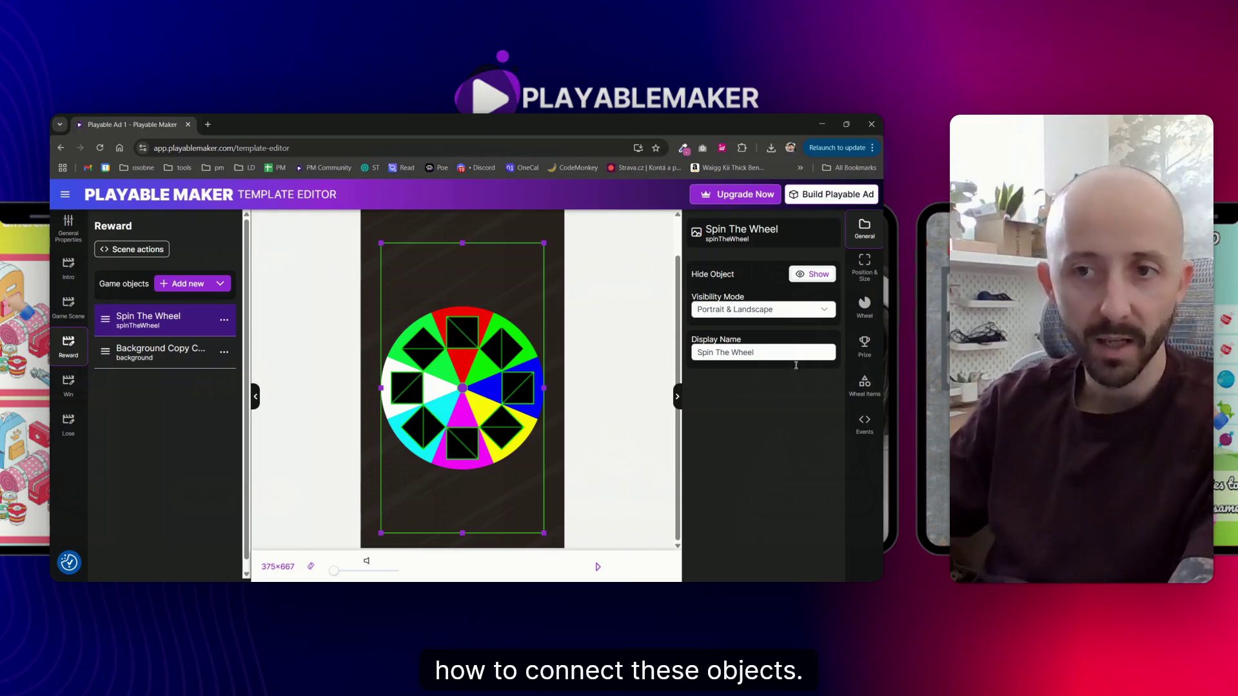
# Step: Add a Start scene action to the wheel's Spin Ends event and set its target scene to Win
pyautogui.click(854, 422)
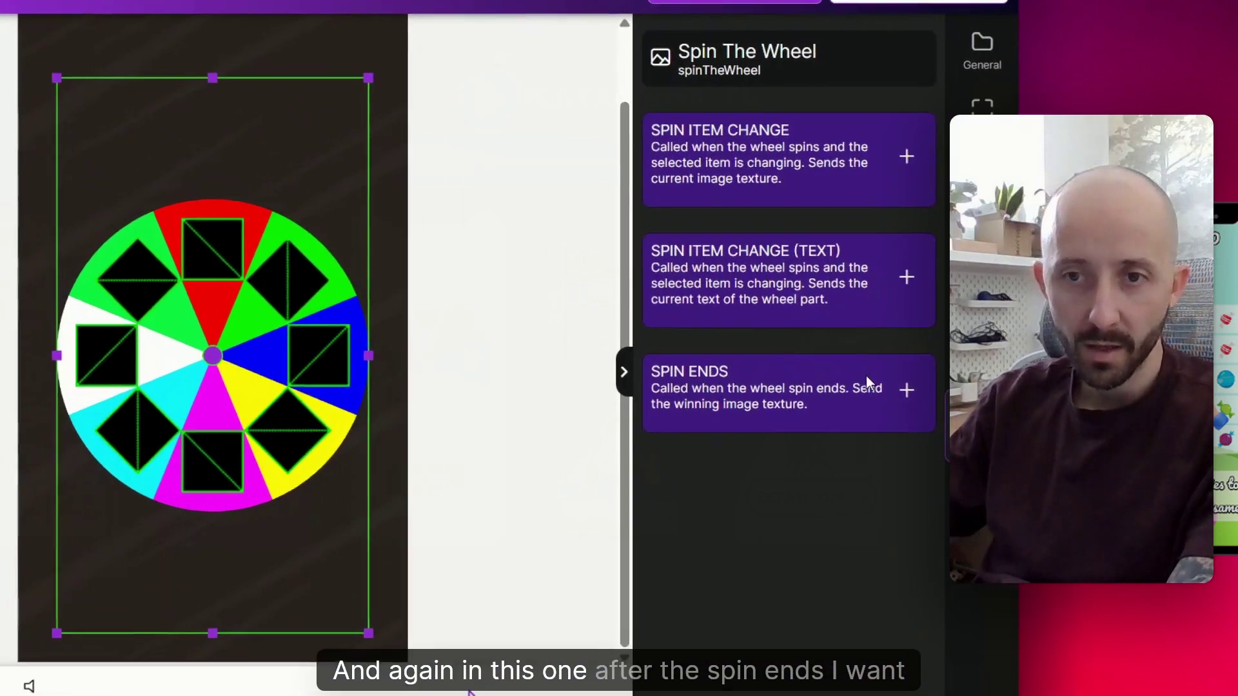
pyautogui.click(825, 406)
pyautogui.click(710, 511)
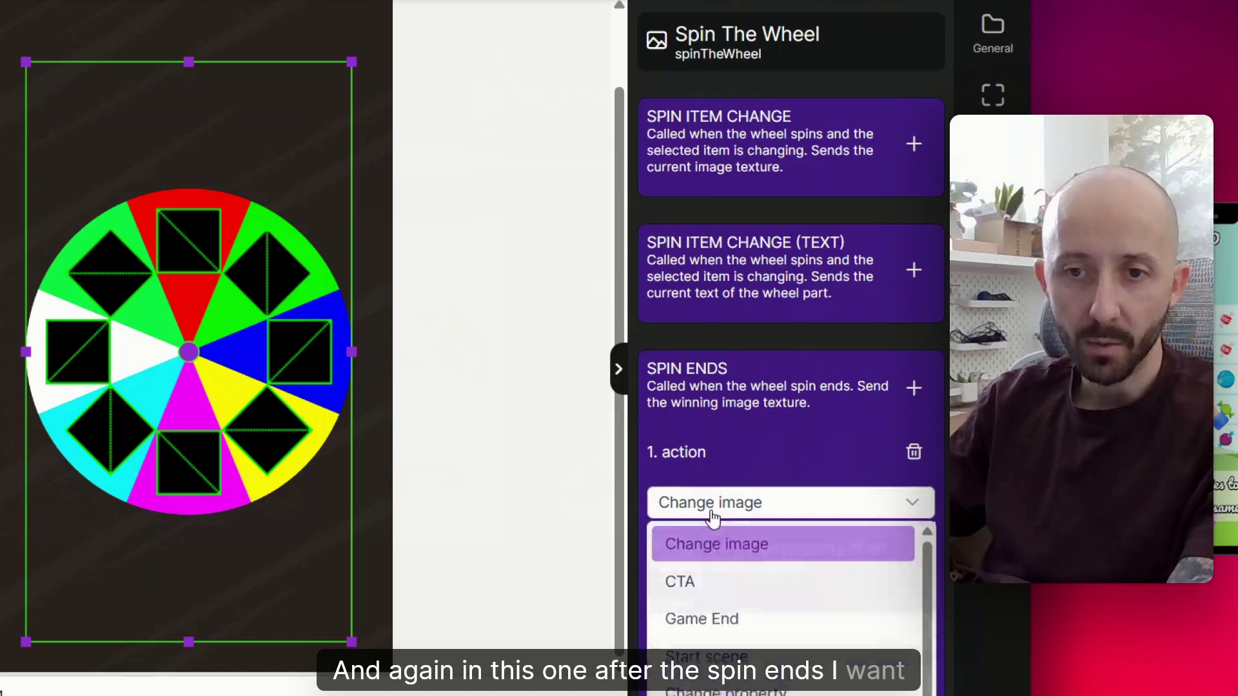
pyautogui.click(742, 657)
pyautogui.click(705, 638)
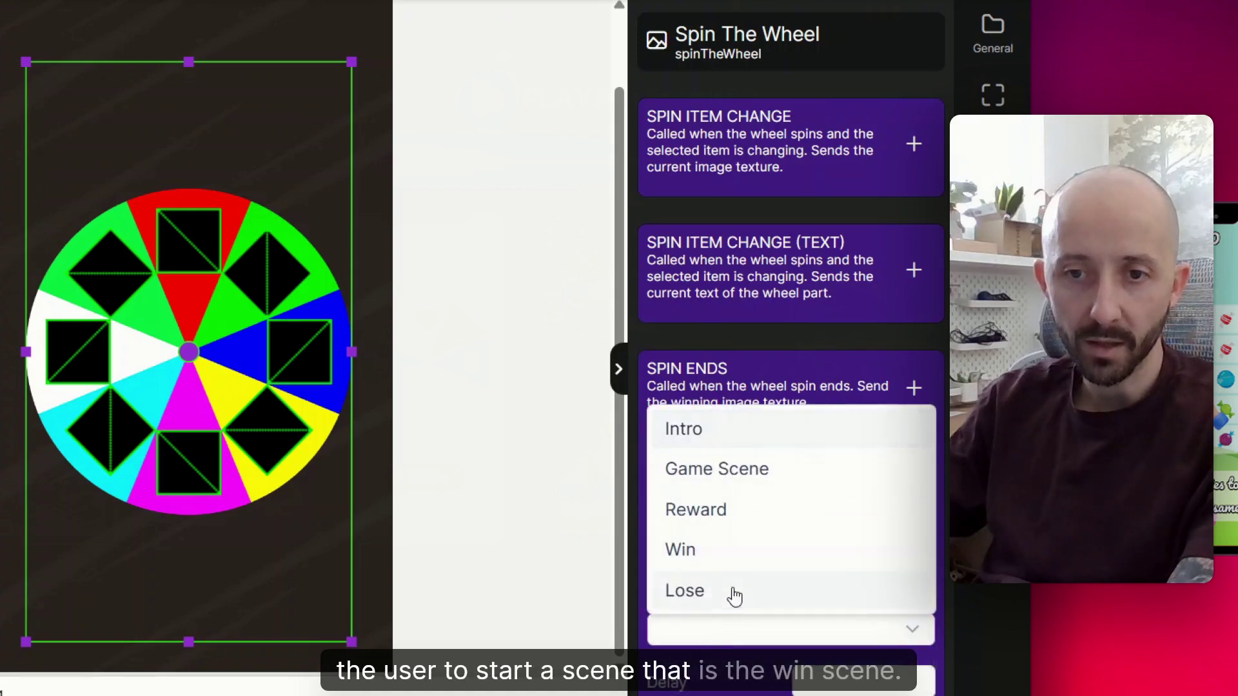
pyautogui.click(732, 555)
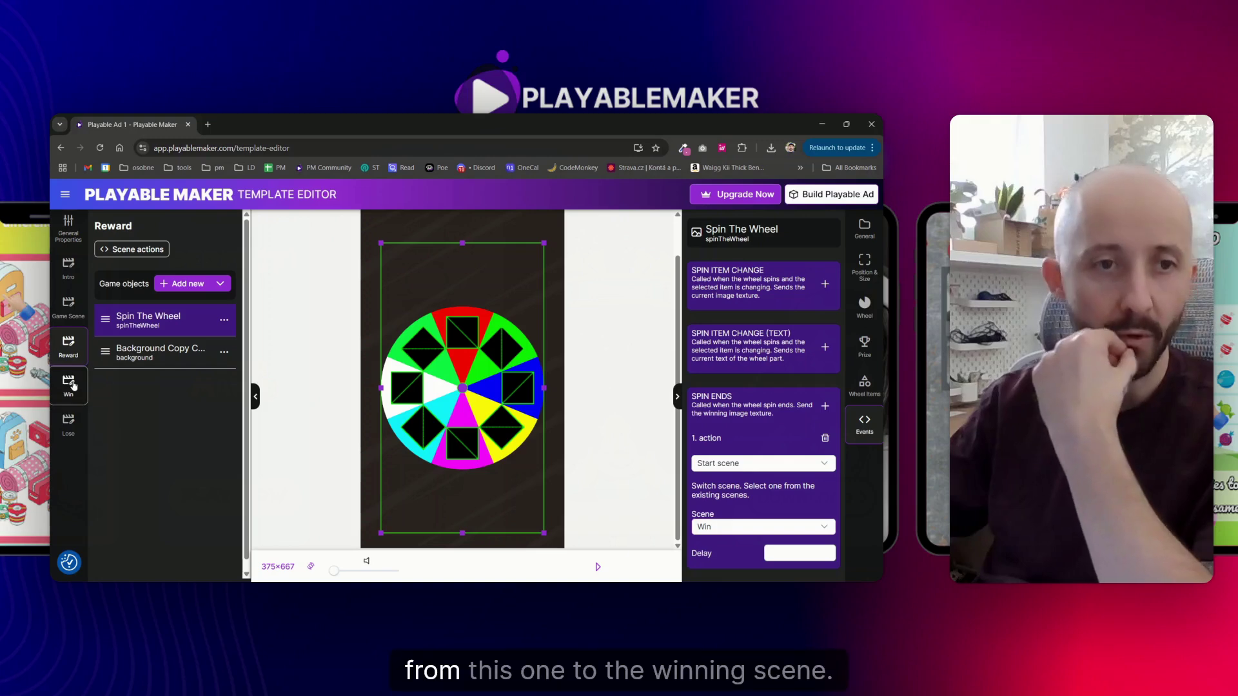
# Step: Preview the playable ad from the intro and throw knives at the log until the game is won
pyautogui.click(864, 304)
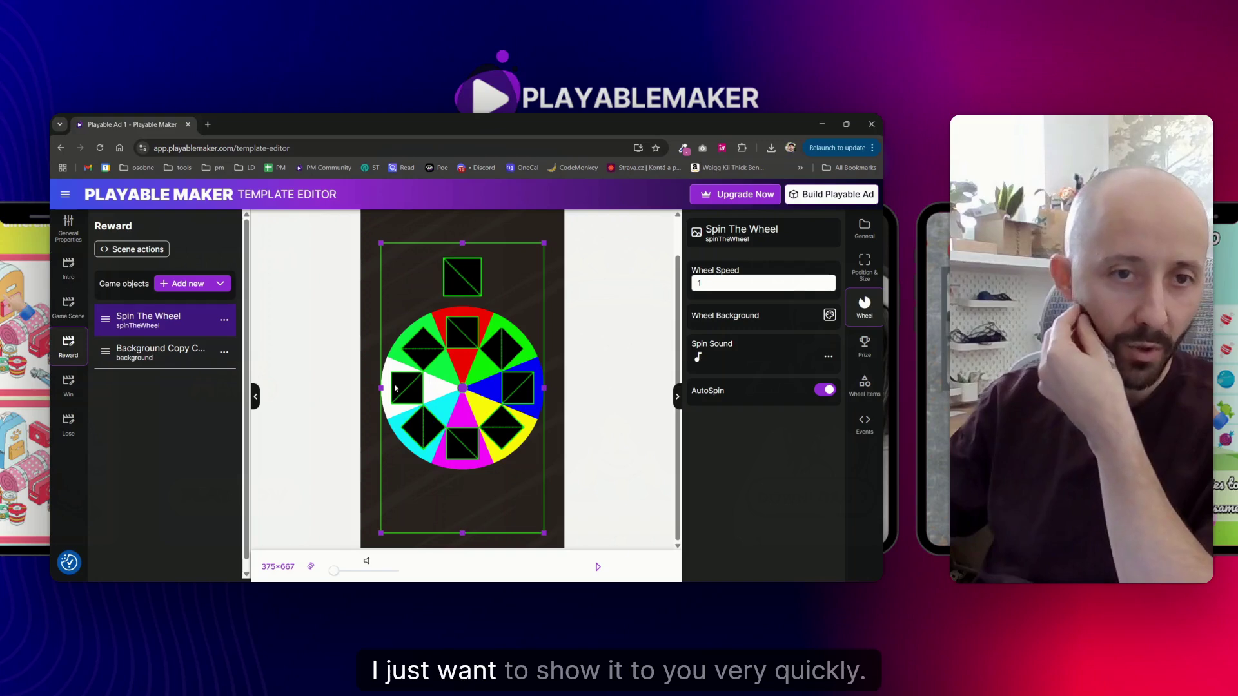
pyautogui.click(598, 568)
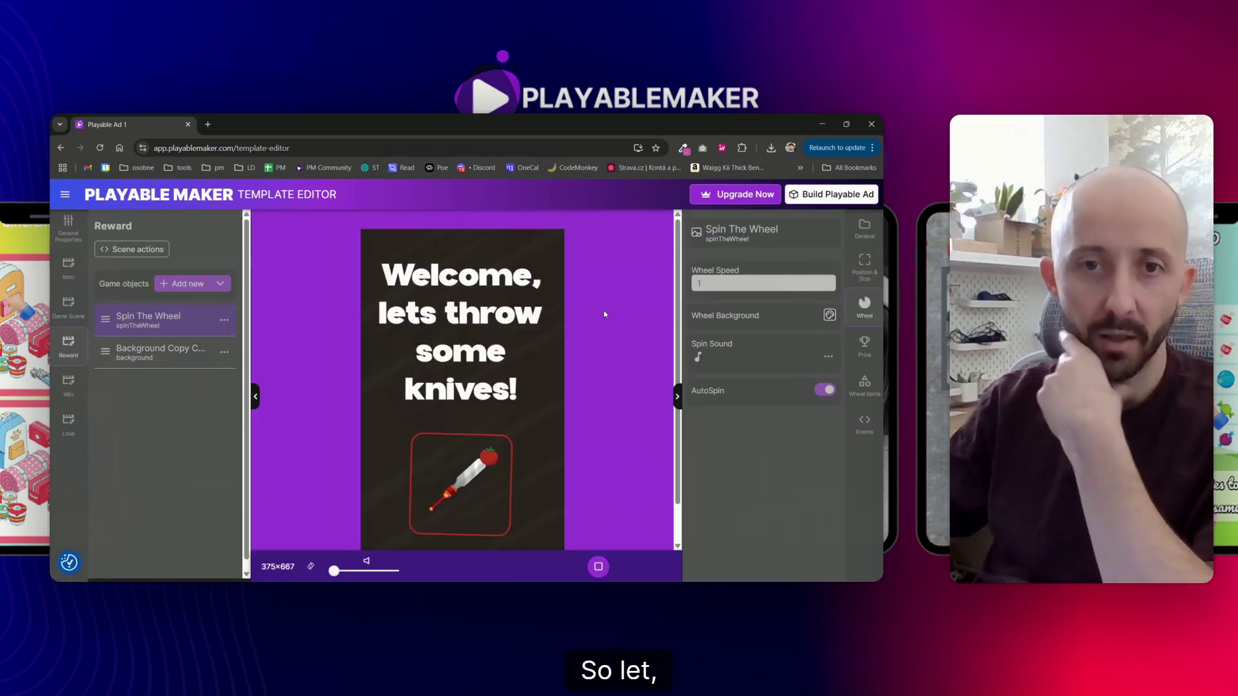
pyautogui.click(480, 477)
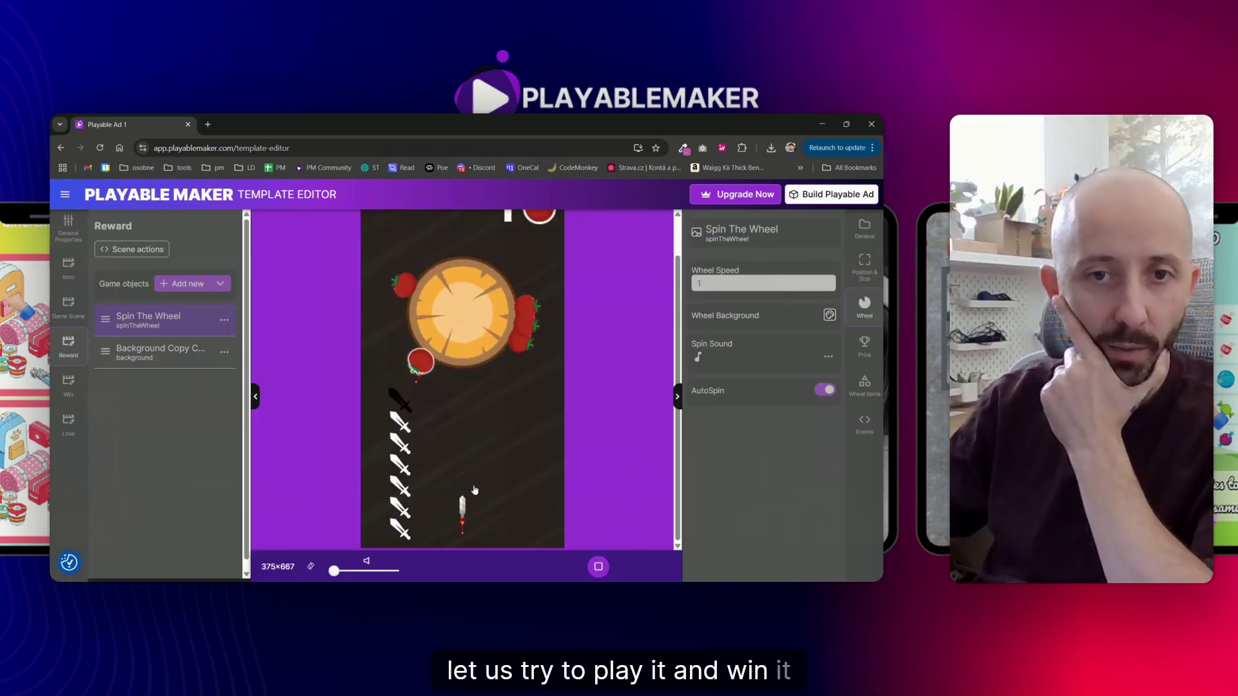
pyautogui.click(477, 484)
pyautogui.click(475, 489)
pyautogui.click(475, 489)
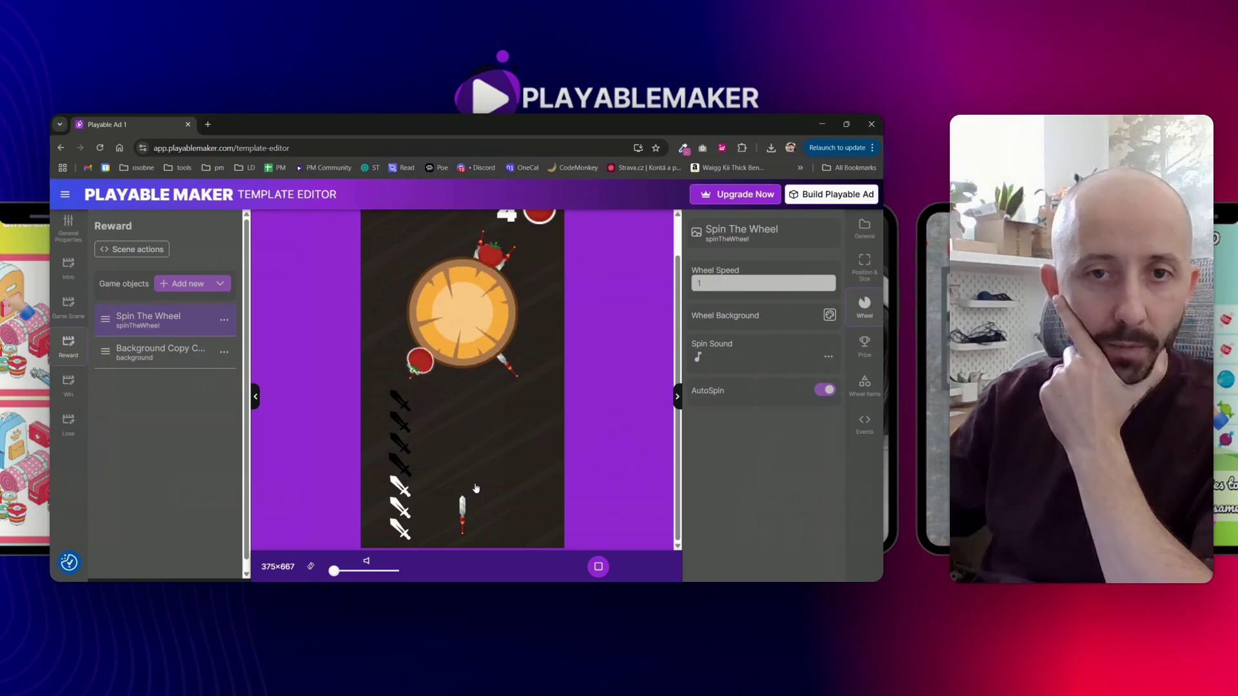
pyautogui.click(481, 482)
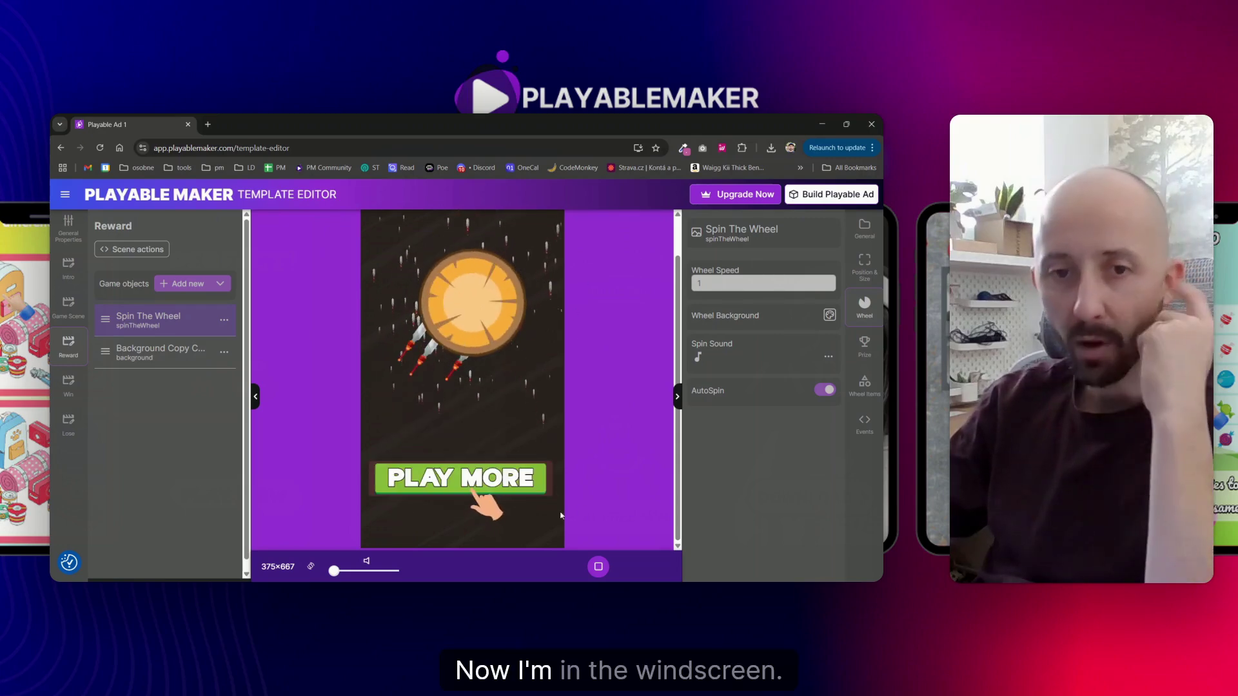
# Step: Test the Play More button's store link, close the opened store page and return to edit mode
pyautogui.click(461, 480)
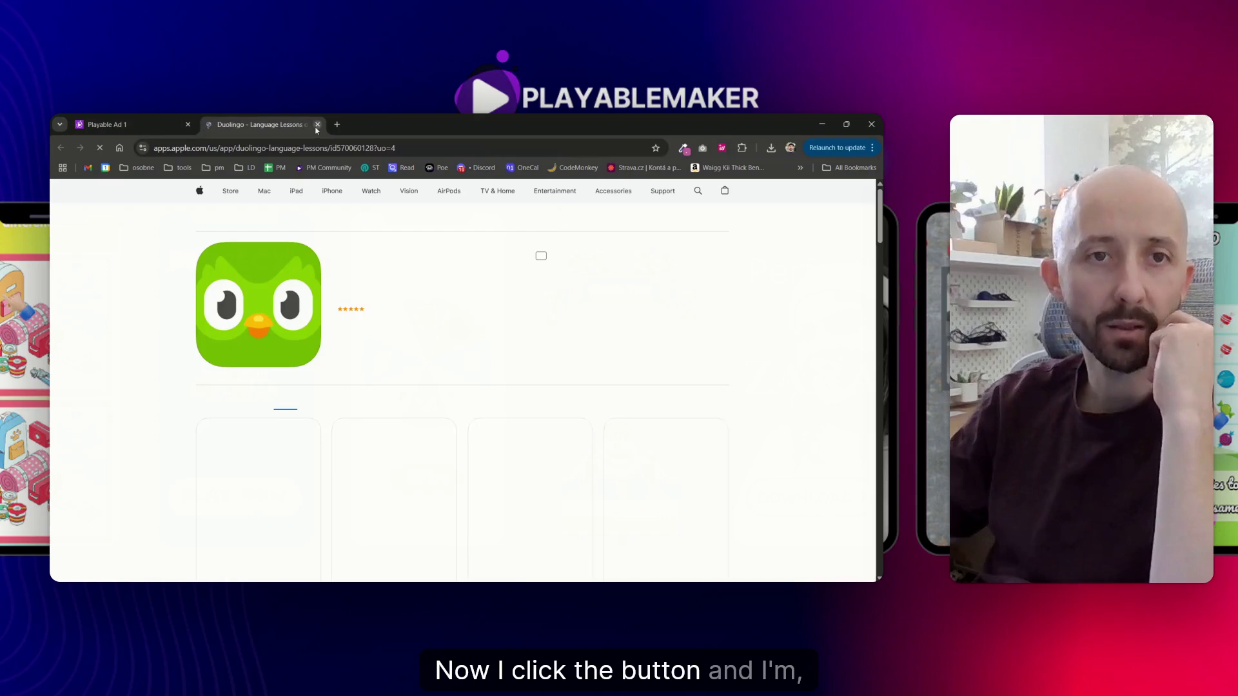
pyautogui.click(317, 125)
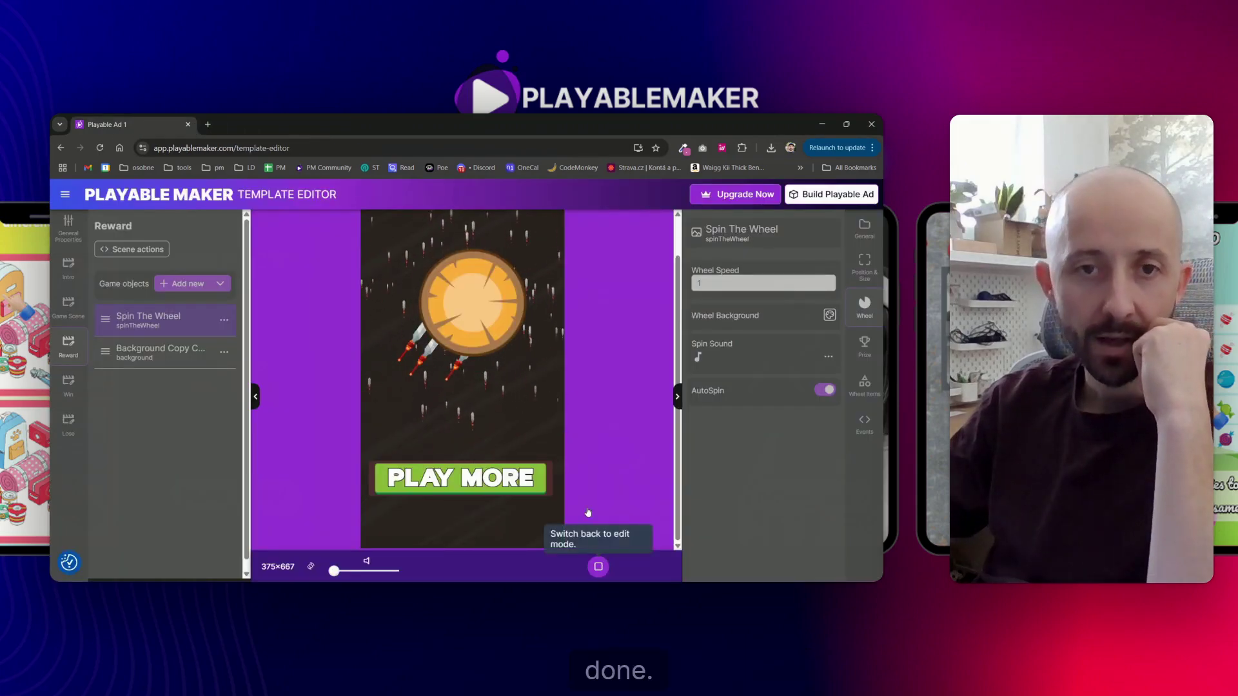
pyautogui.click(598, 567)
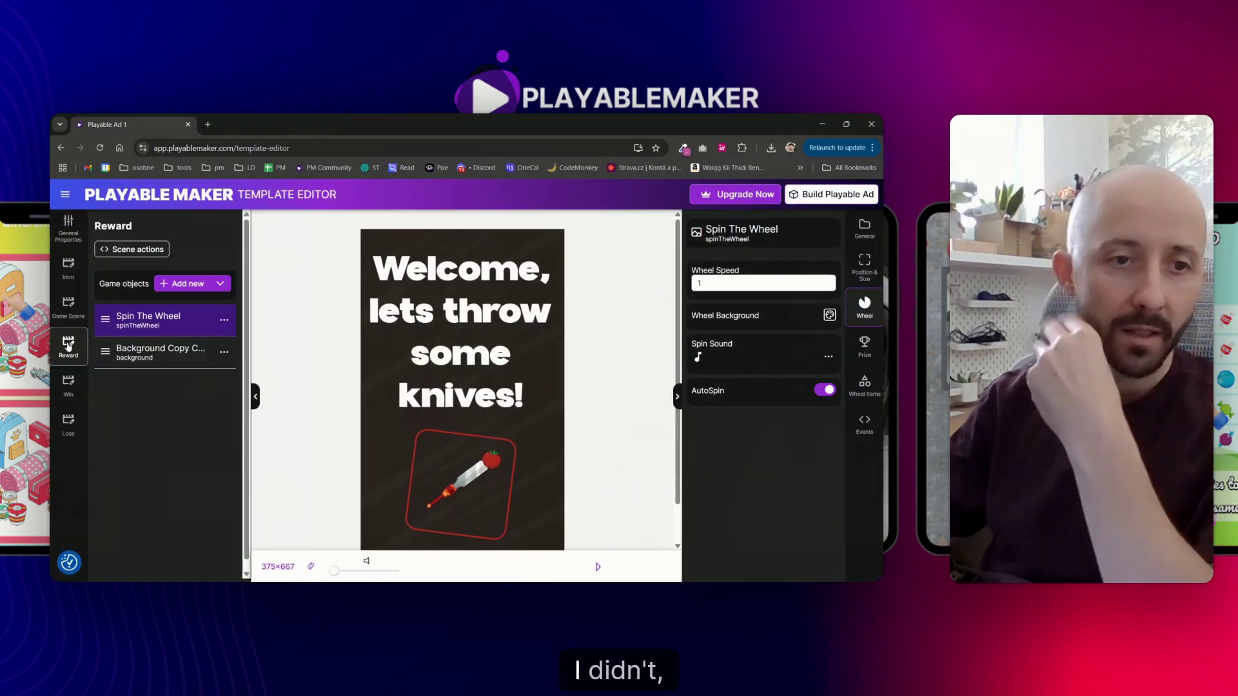
# Step: Show the Reward scene and select its Spin The Wheel object to view the whole wheel
pyautogui.click(156, 344)
pyautogui.click(167, 329)
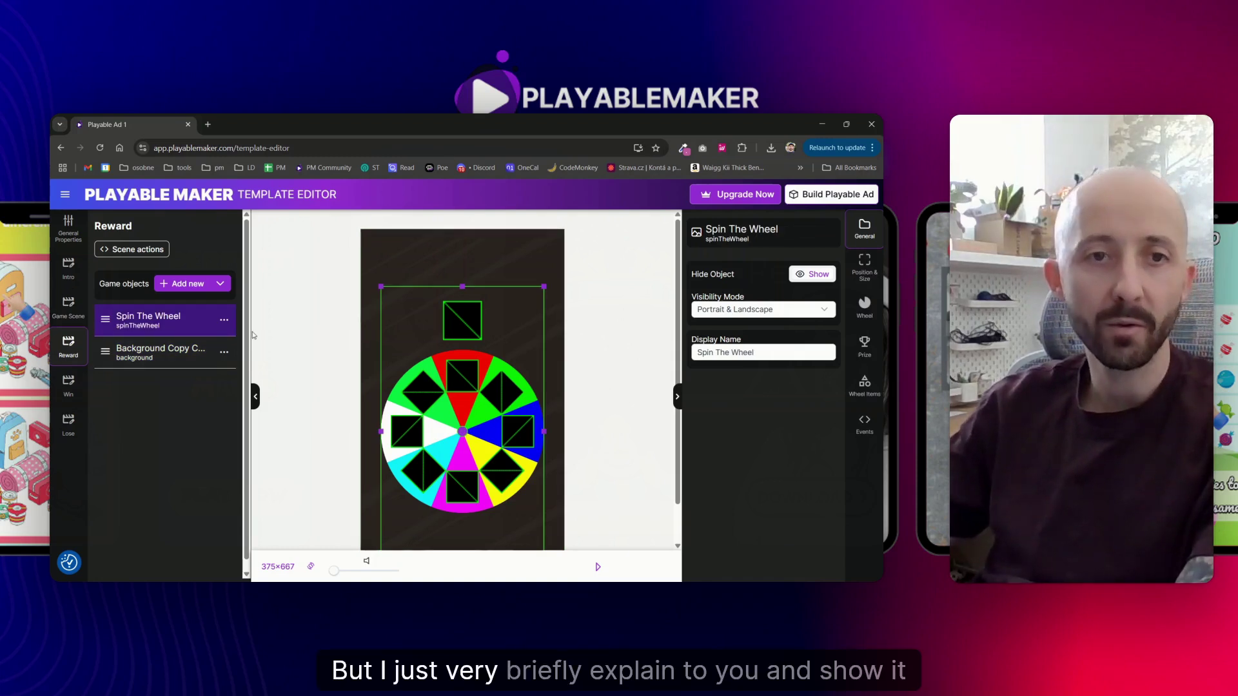
pyautogui.scroll(-1, 332, 371)
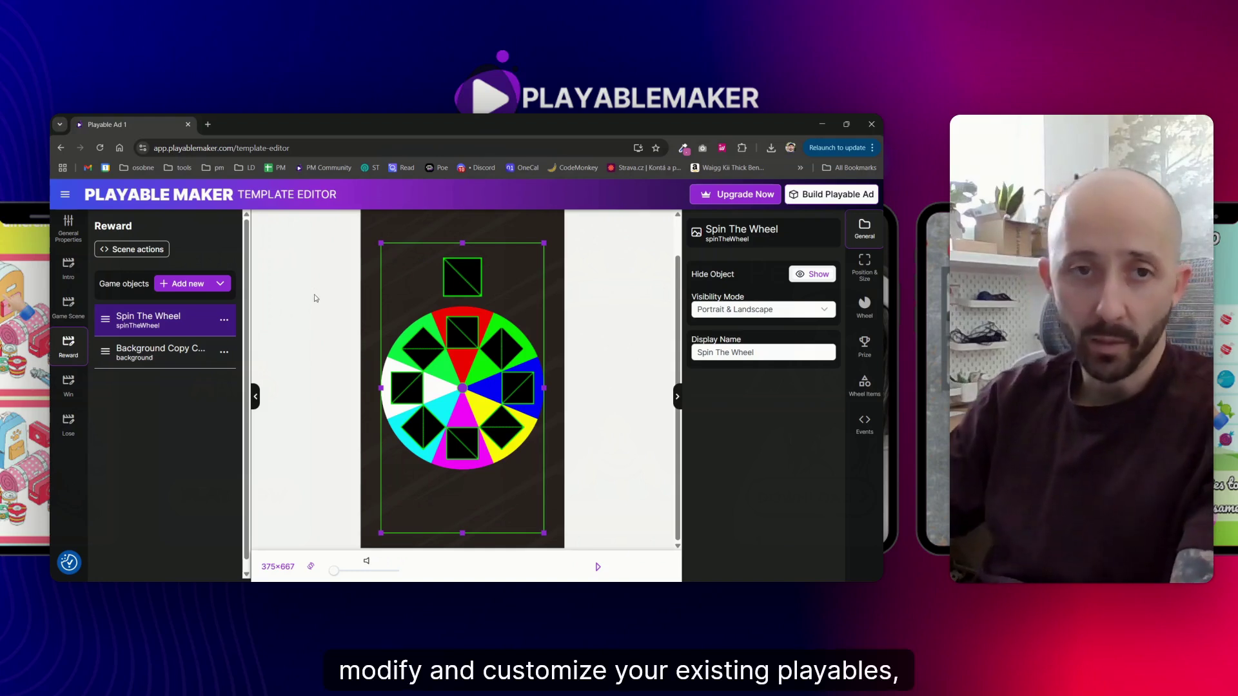
pyautogui.scroll(1, 321, 304)
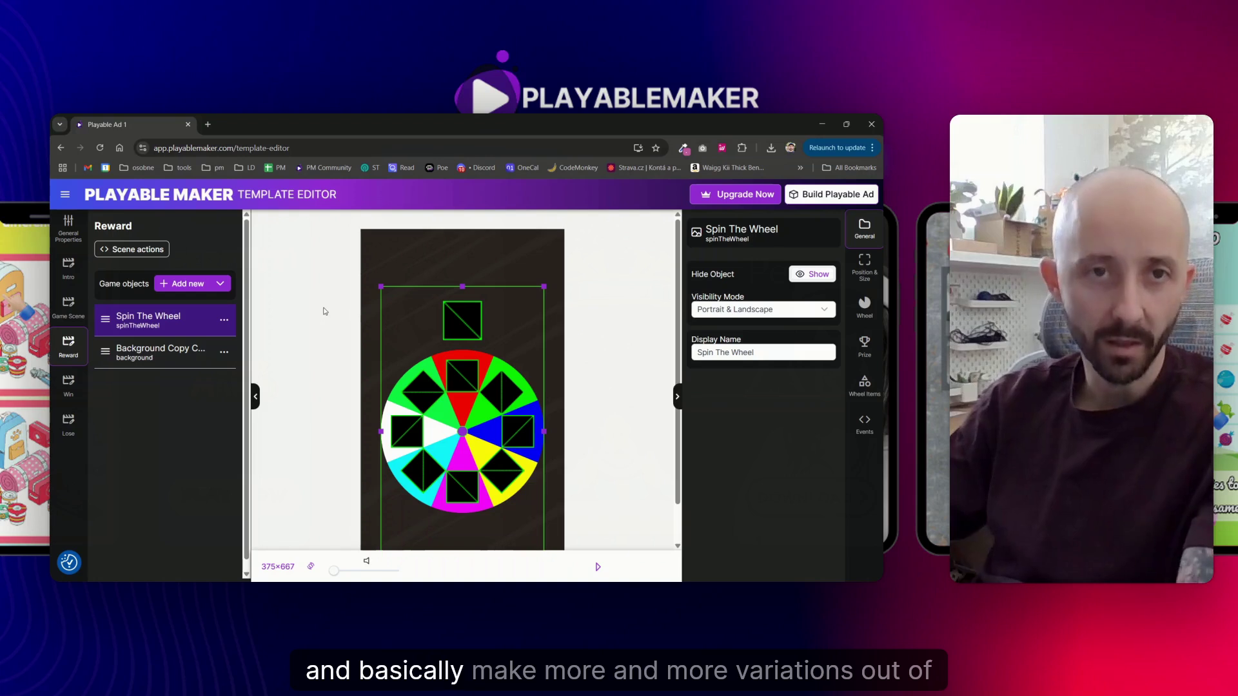